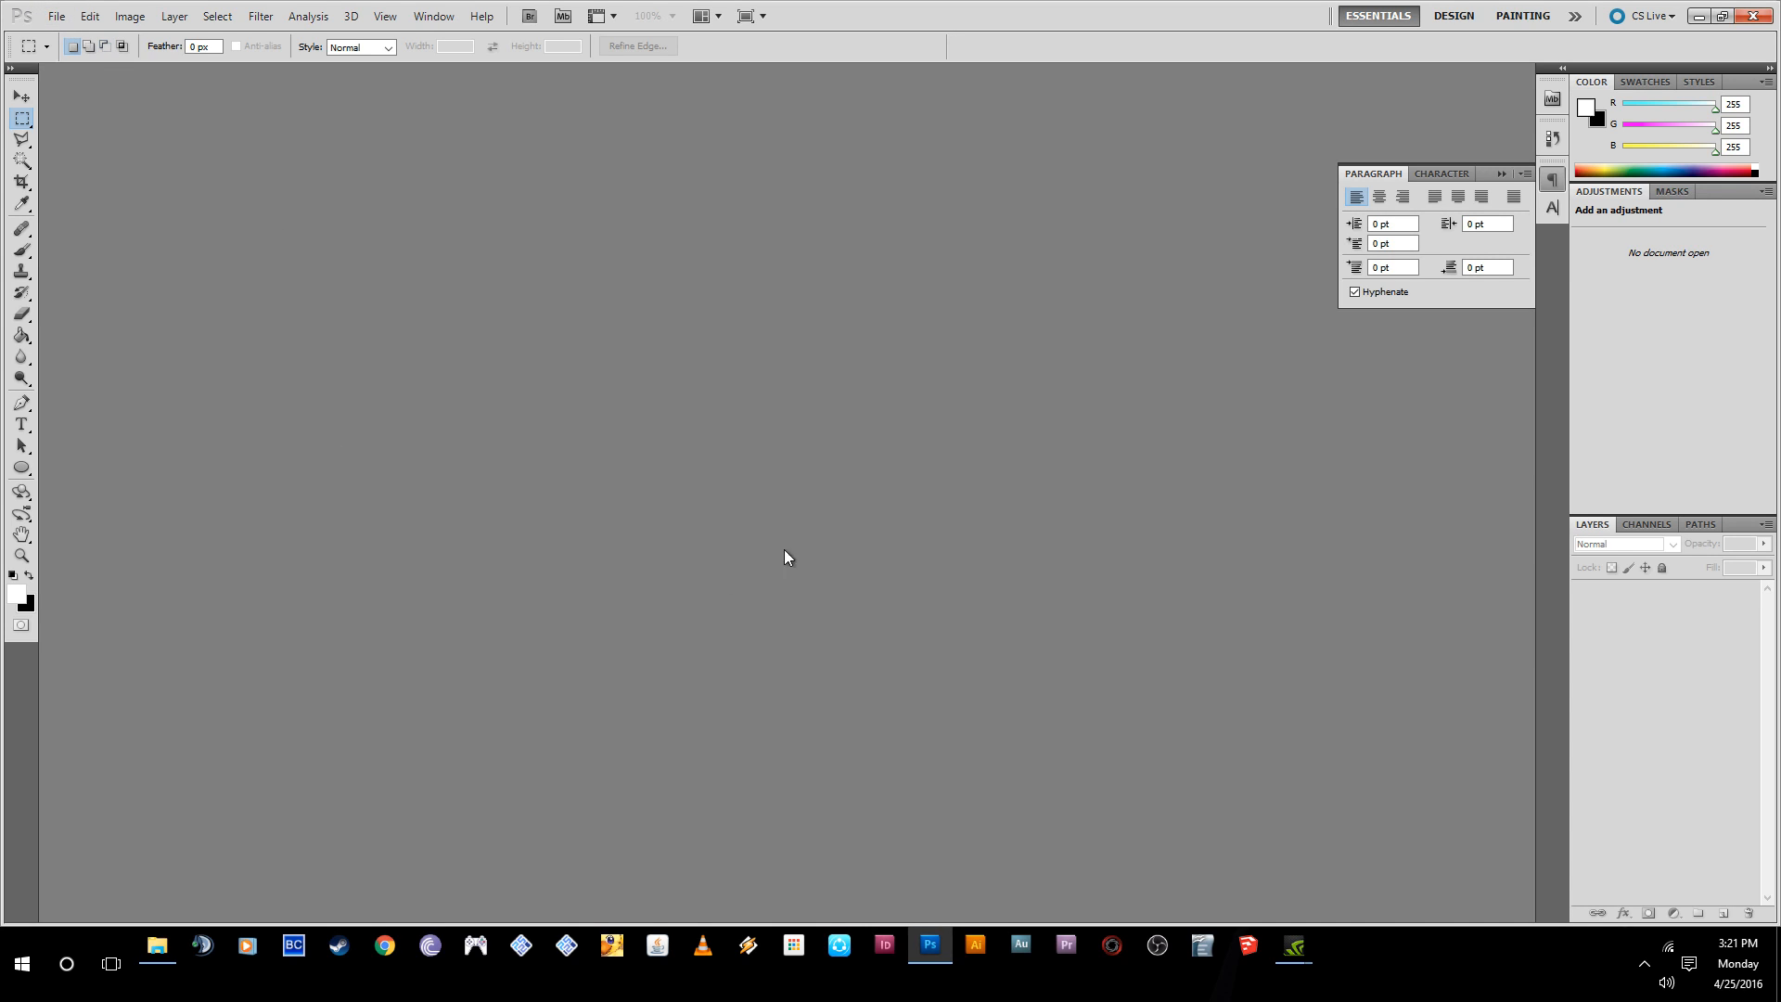
- Begin a new document and set its background contents to Transparent
{"action": "left_click", "coordinate": [55, 15]}
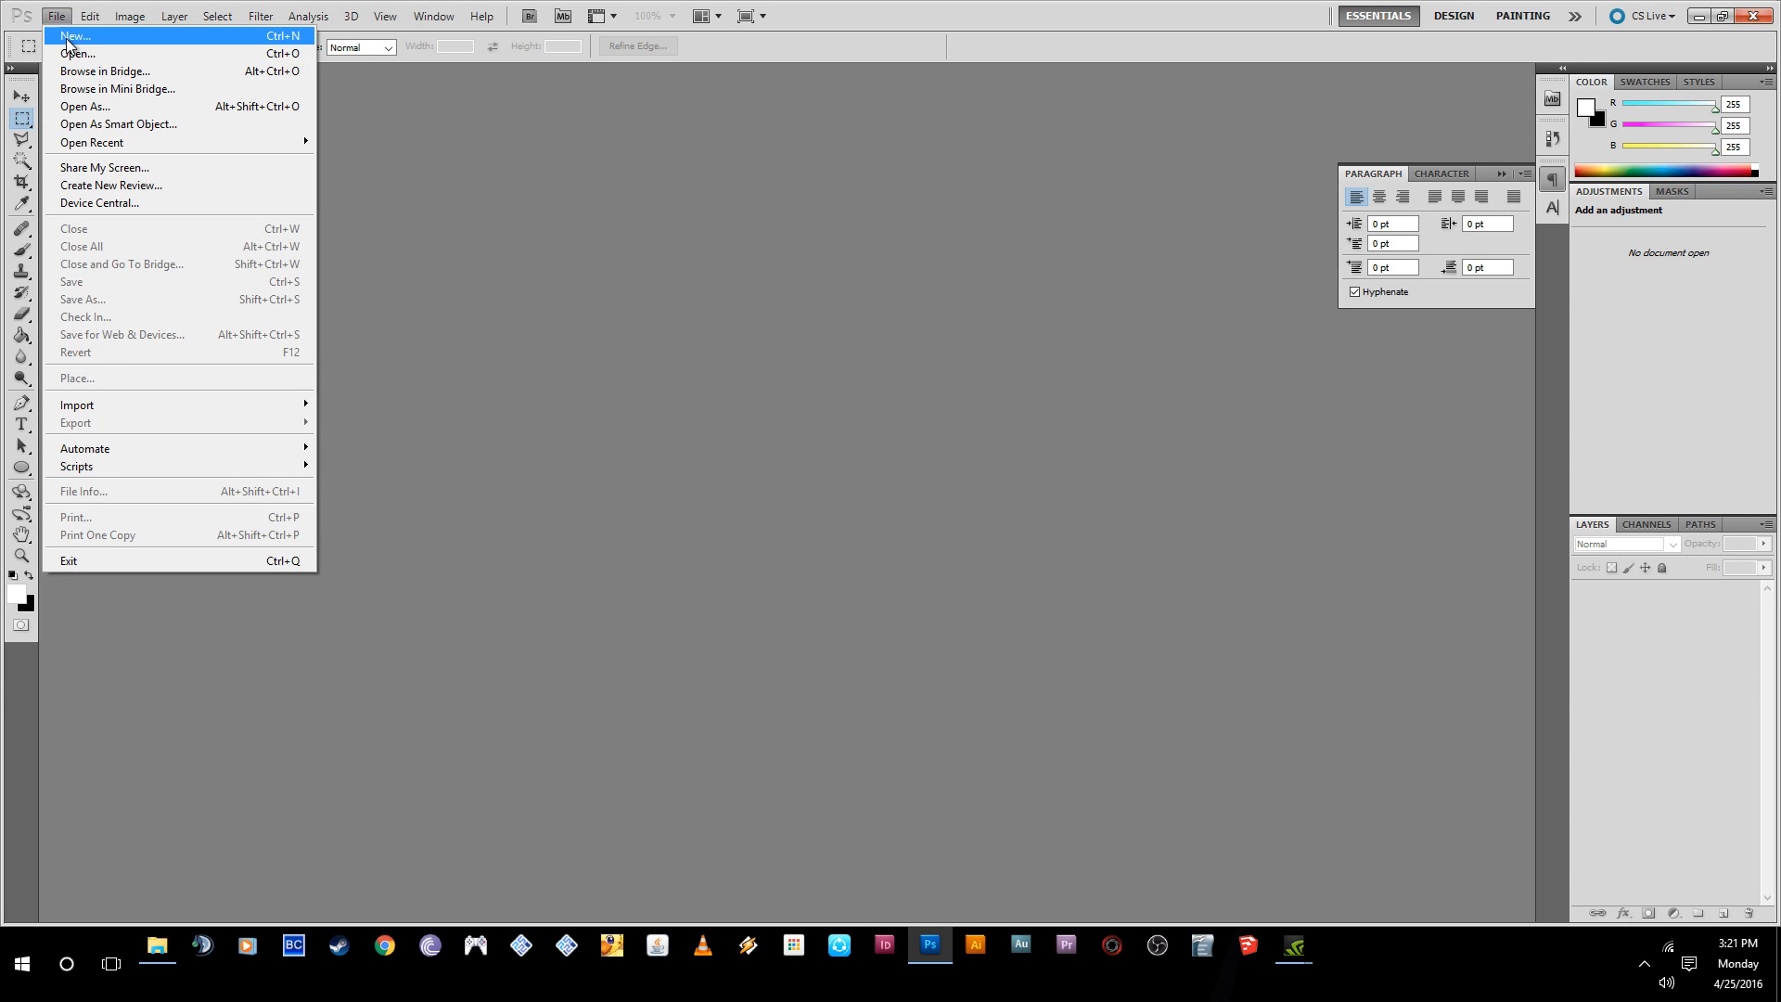
{"action": "left_click", "coordinate": [80, 41]}
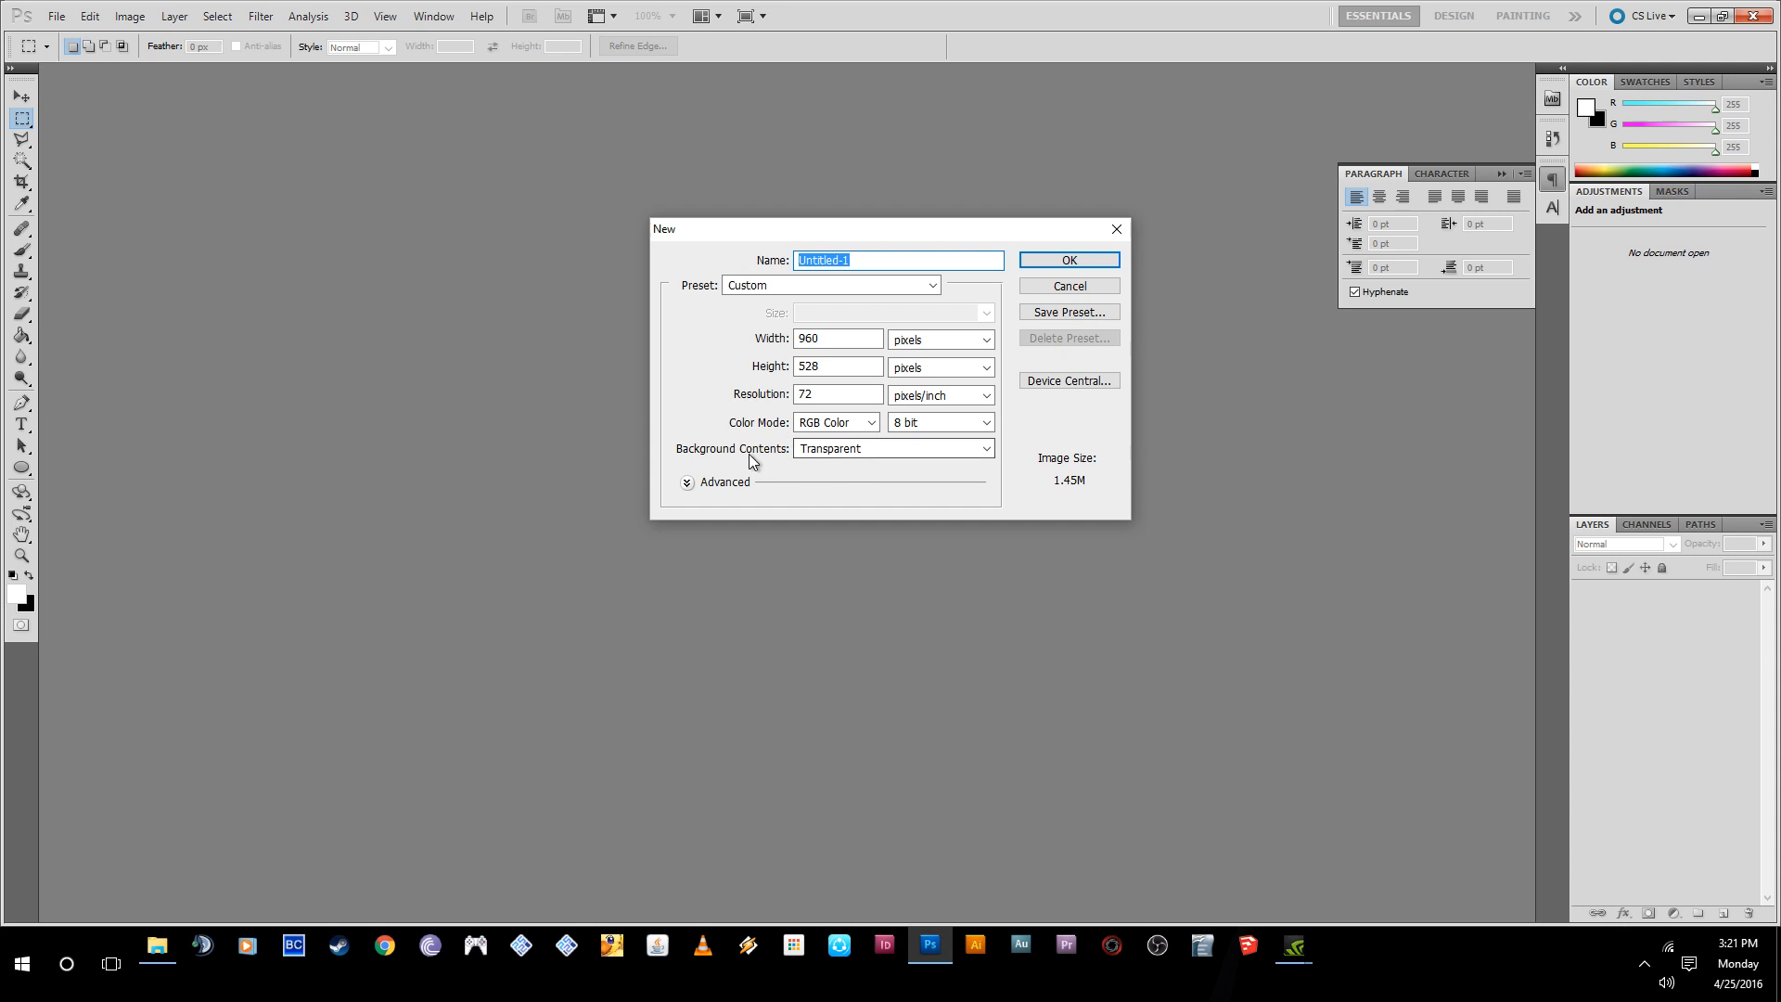
{"action": "left_click", "coordinate": [823, 452]}
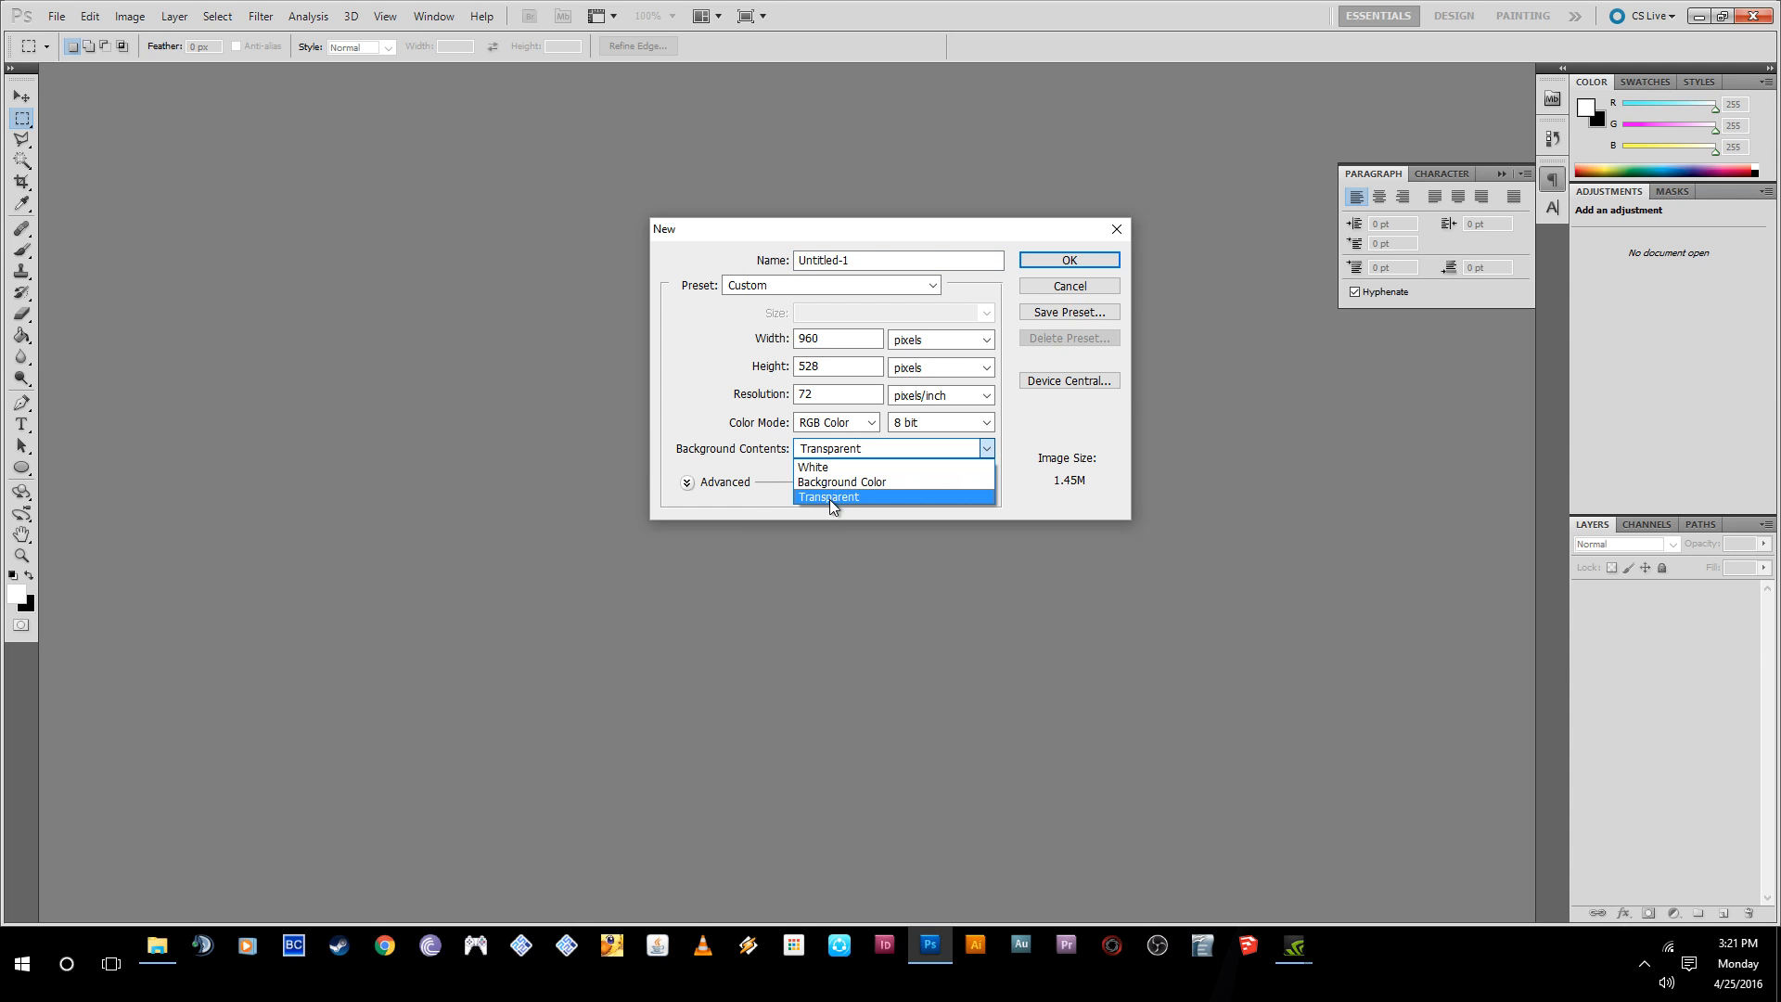
{"action": "left_click", "coordinate": [825, 501]}
{"action": "left_click", "coordinate": [846, 450]}
{"action": "left_click", "coordinate": [855, 451]}
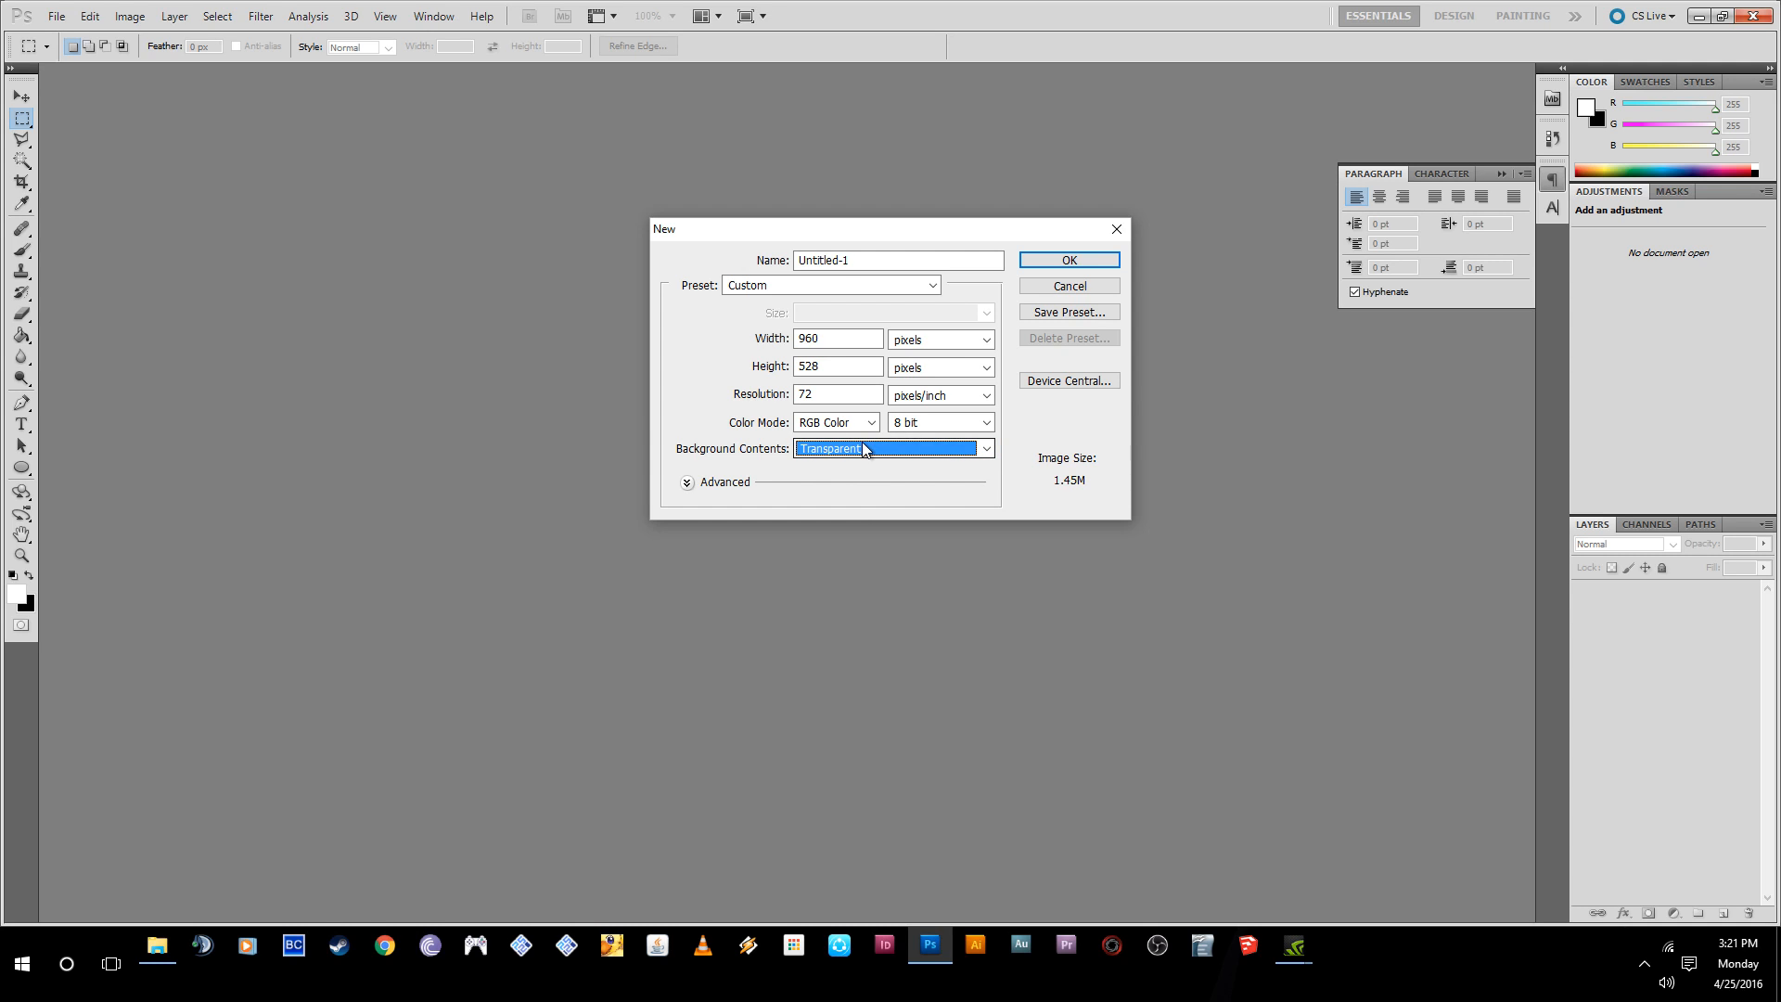
{"action": "left_click_drag", "start_coordinate": [853, 263], "coordinate": [783, 297]}
- Apply the U.S. Paper preset with the Letter size to the new document
{"action": "left_click", "coordinate": [758, 287]}
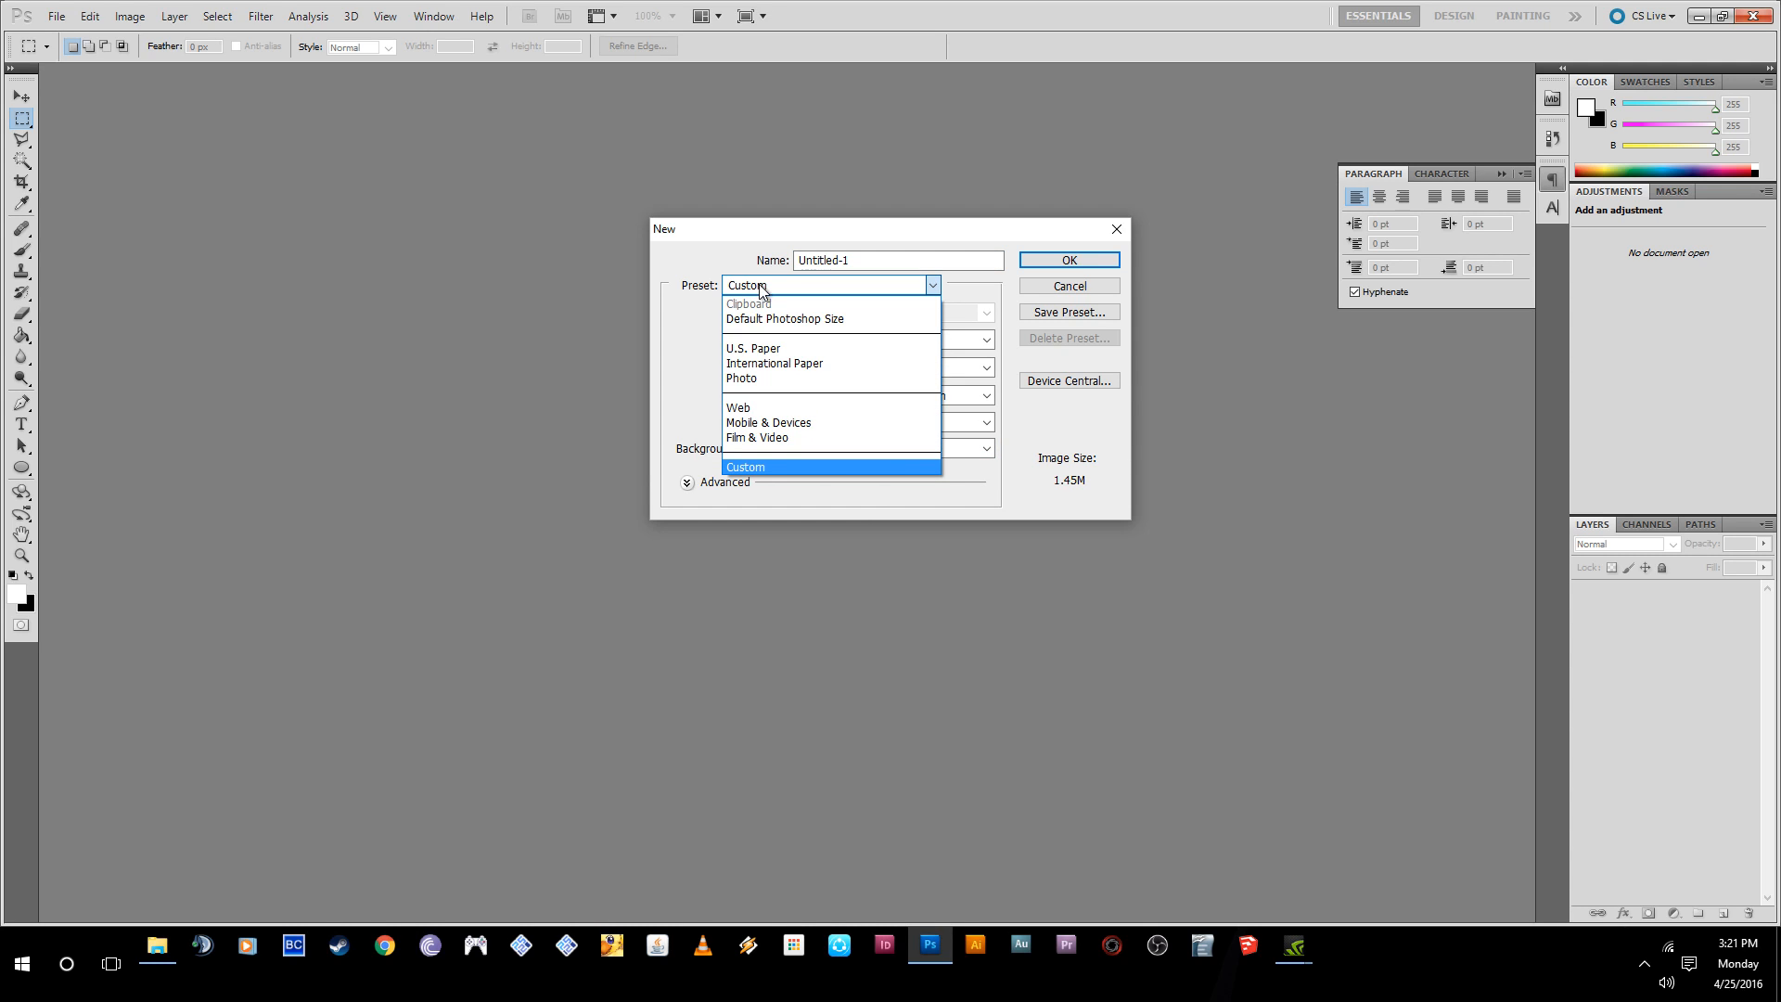
{"action": "left_click", "coordinate": [765, 349]}
{"action": "left_click", "coordinate": [821, 315]}
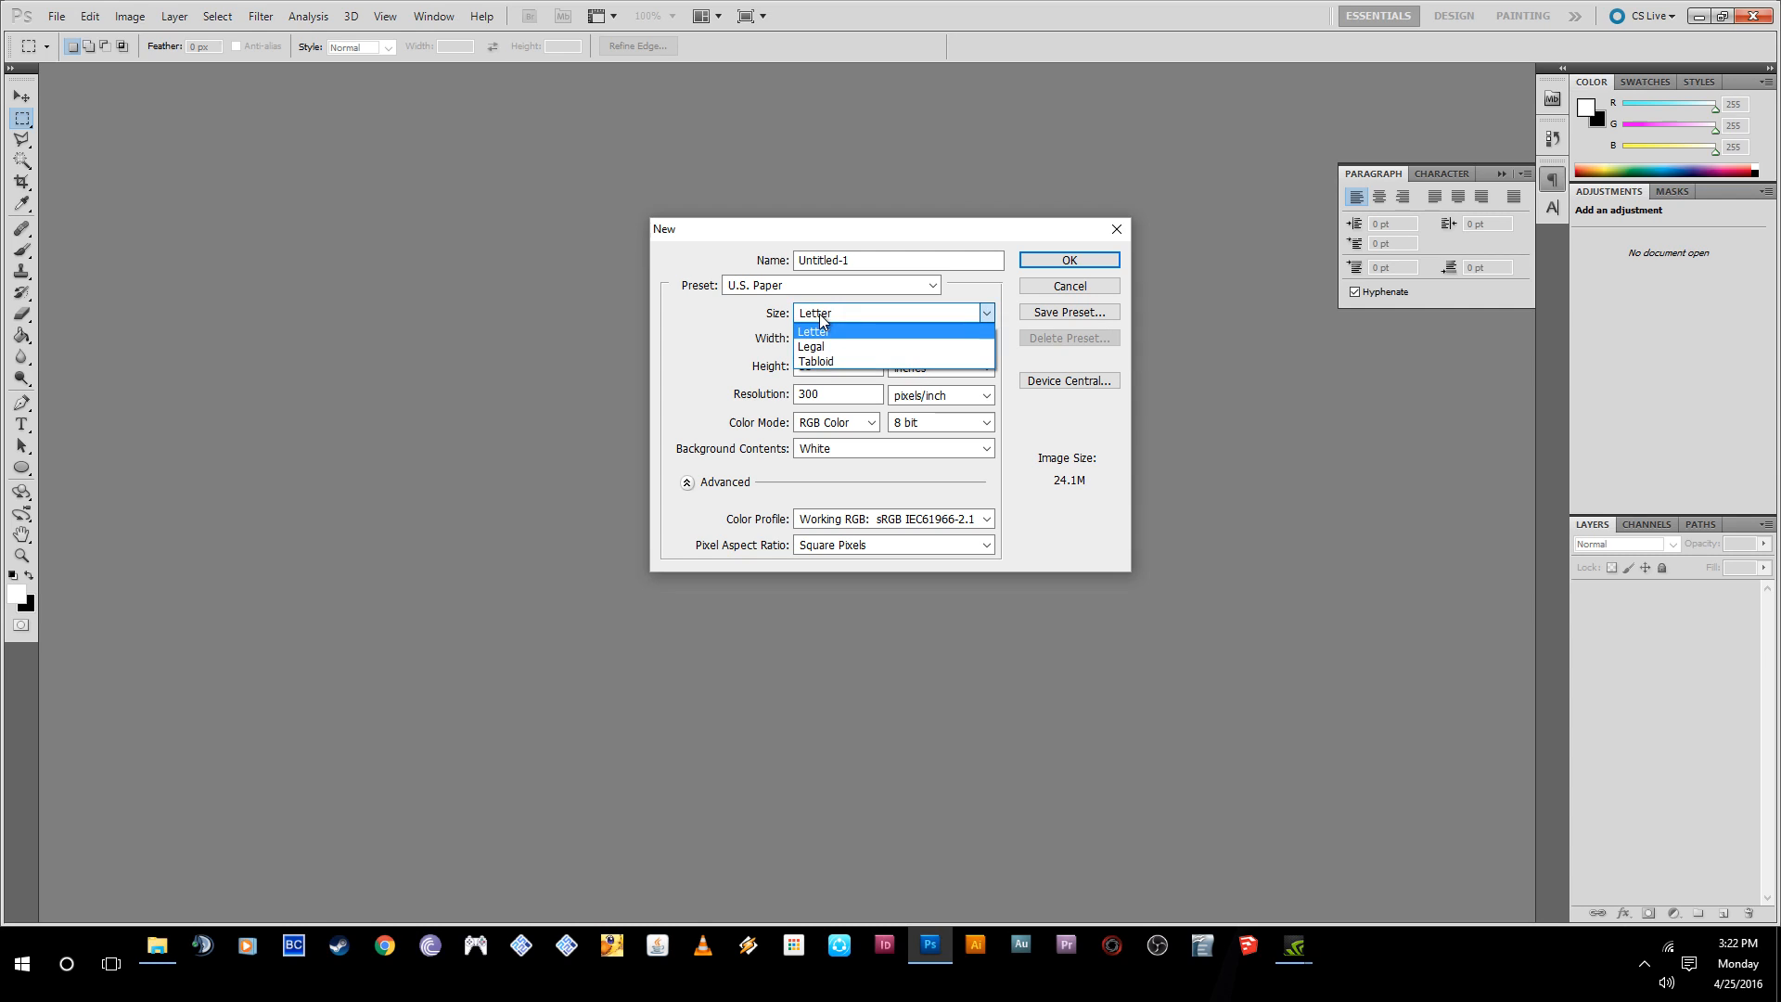
{"action": "left_click", "coordinate": [821, 327]}
- Set the width to 11 inches and the background contents to Transparent, and create the document
{"action": "key", "text": "Tab"}
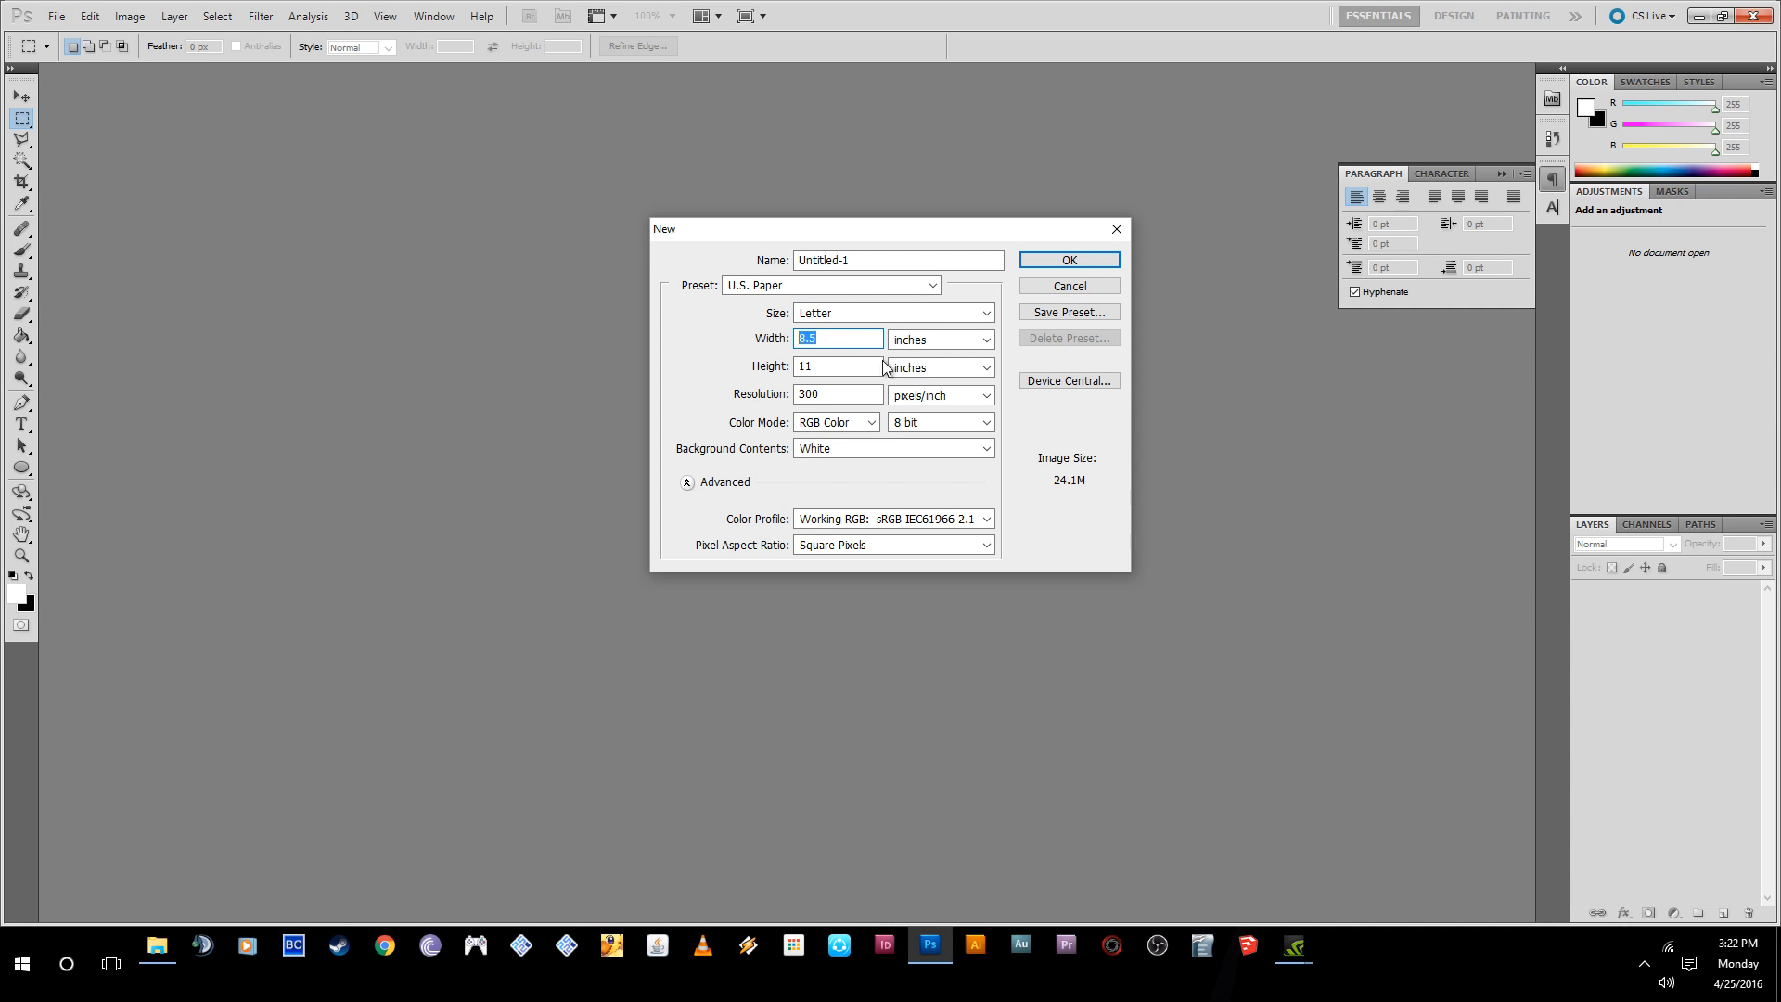
{"action": "type", "text": "11"}
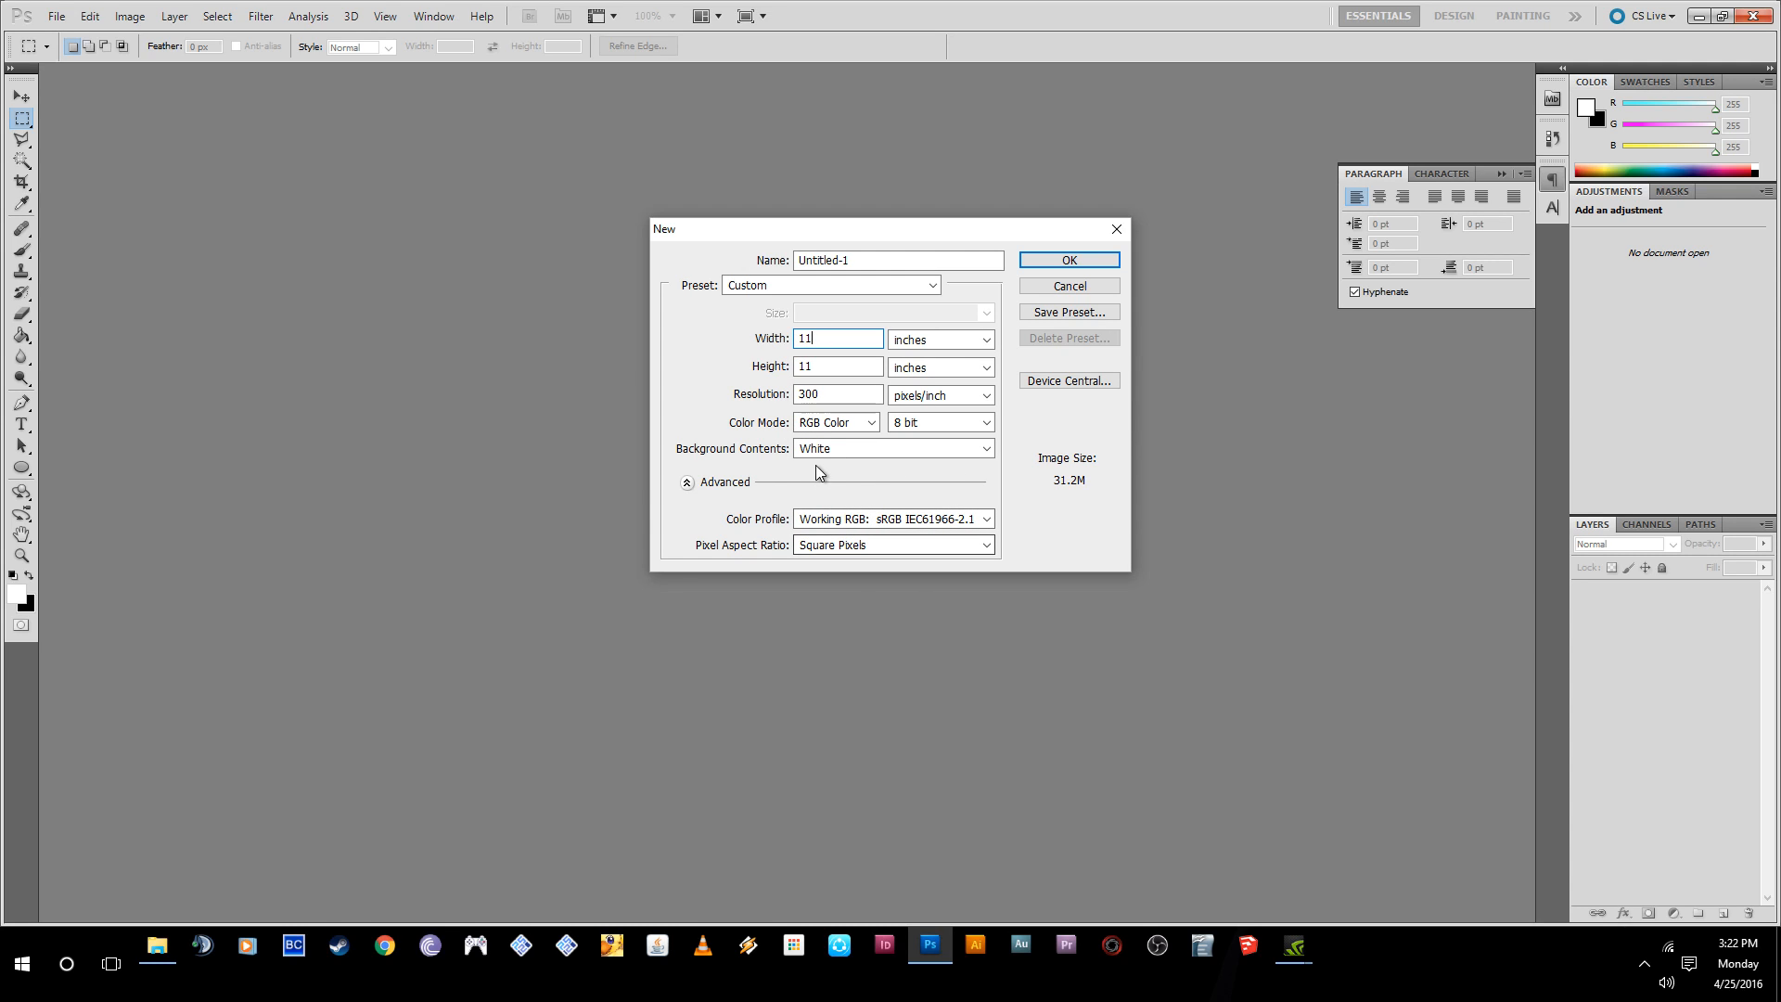
{"action": "left_click", "coordinate": [835, 448]}
{"action": "left_click", "coordinate": [826, 509]}
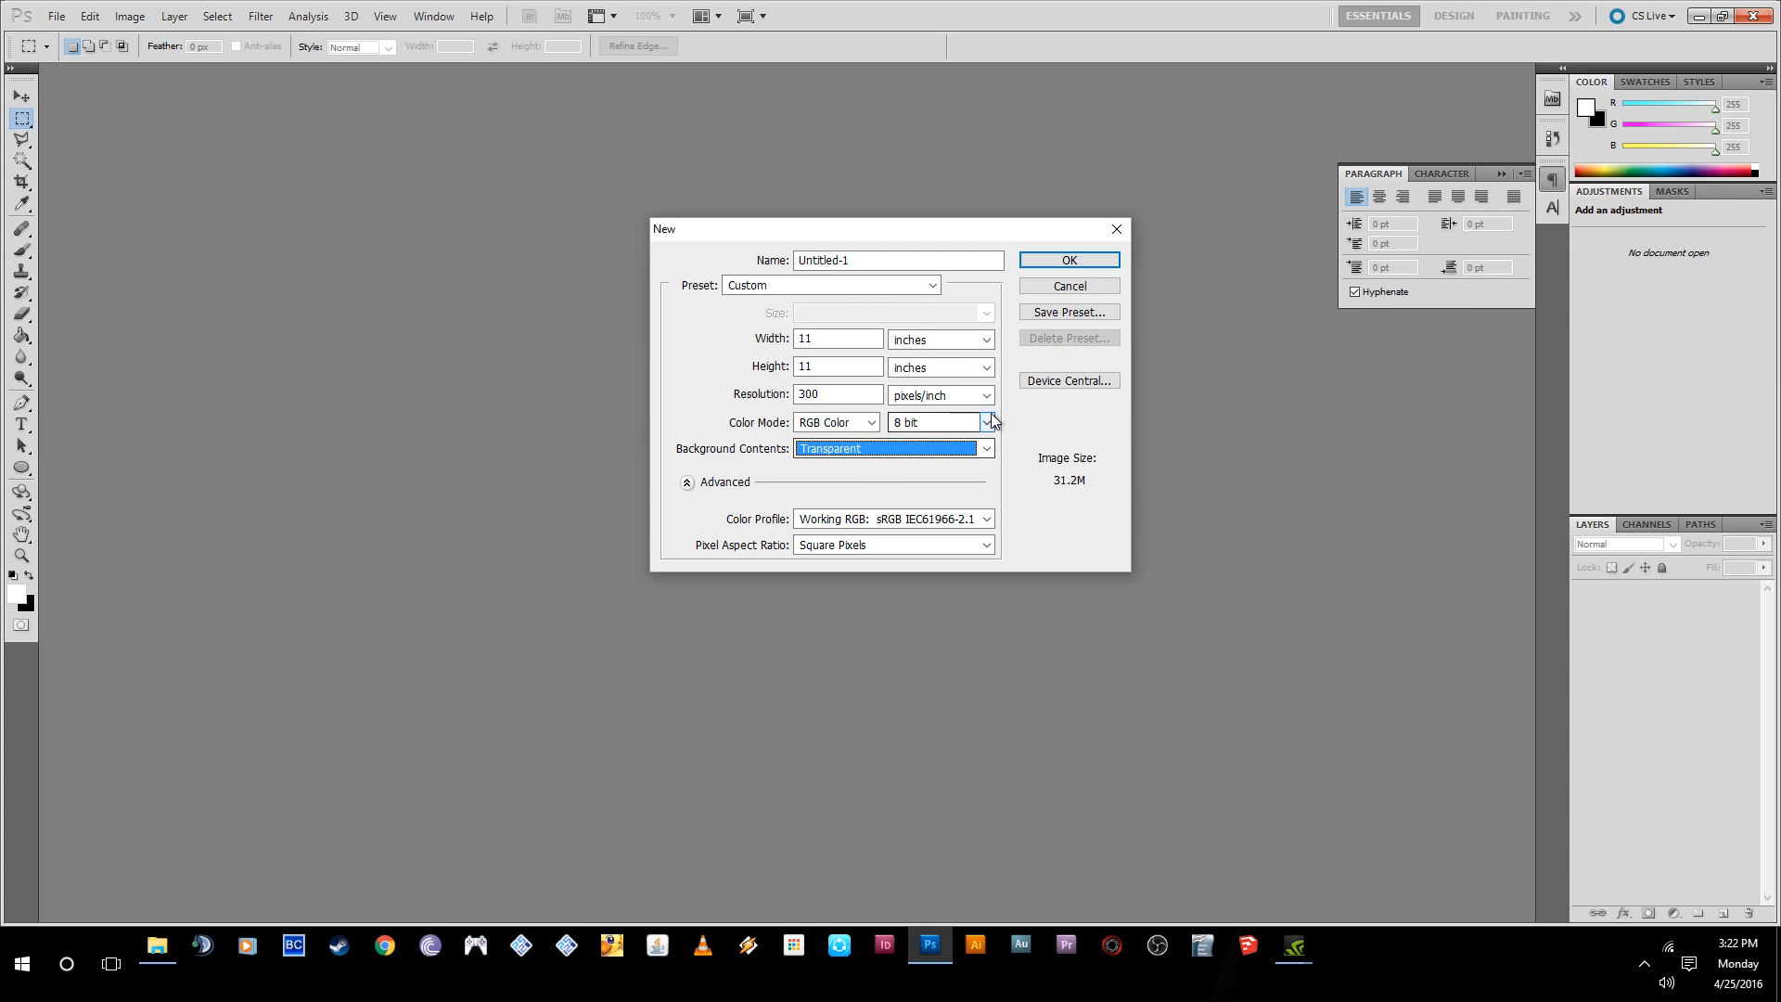
{"action": "left_click", "coordinate": [1070, 260]}
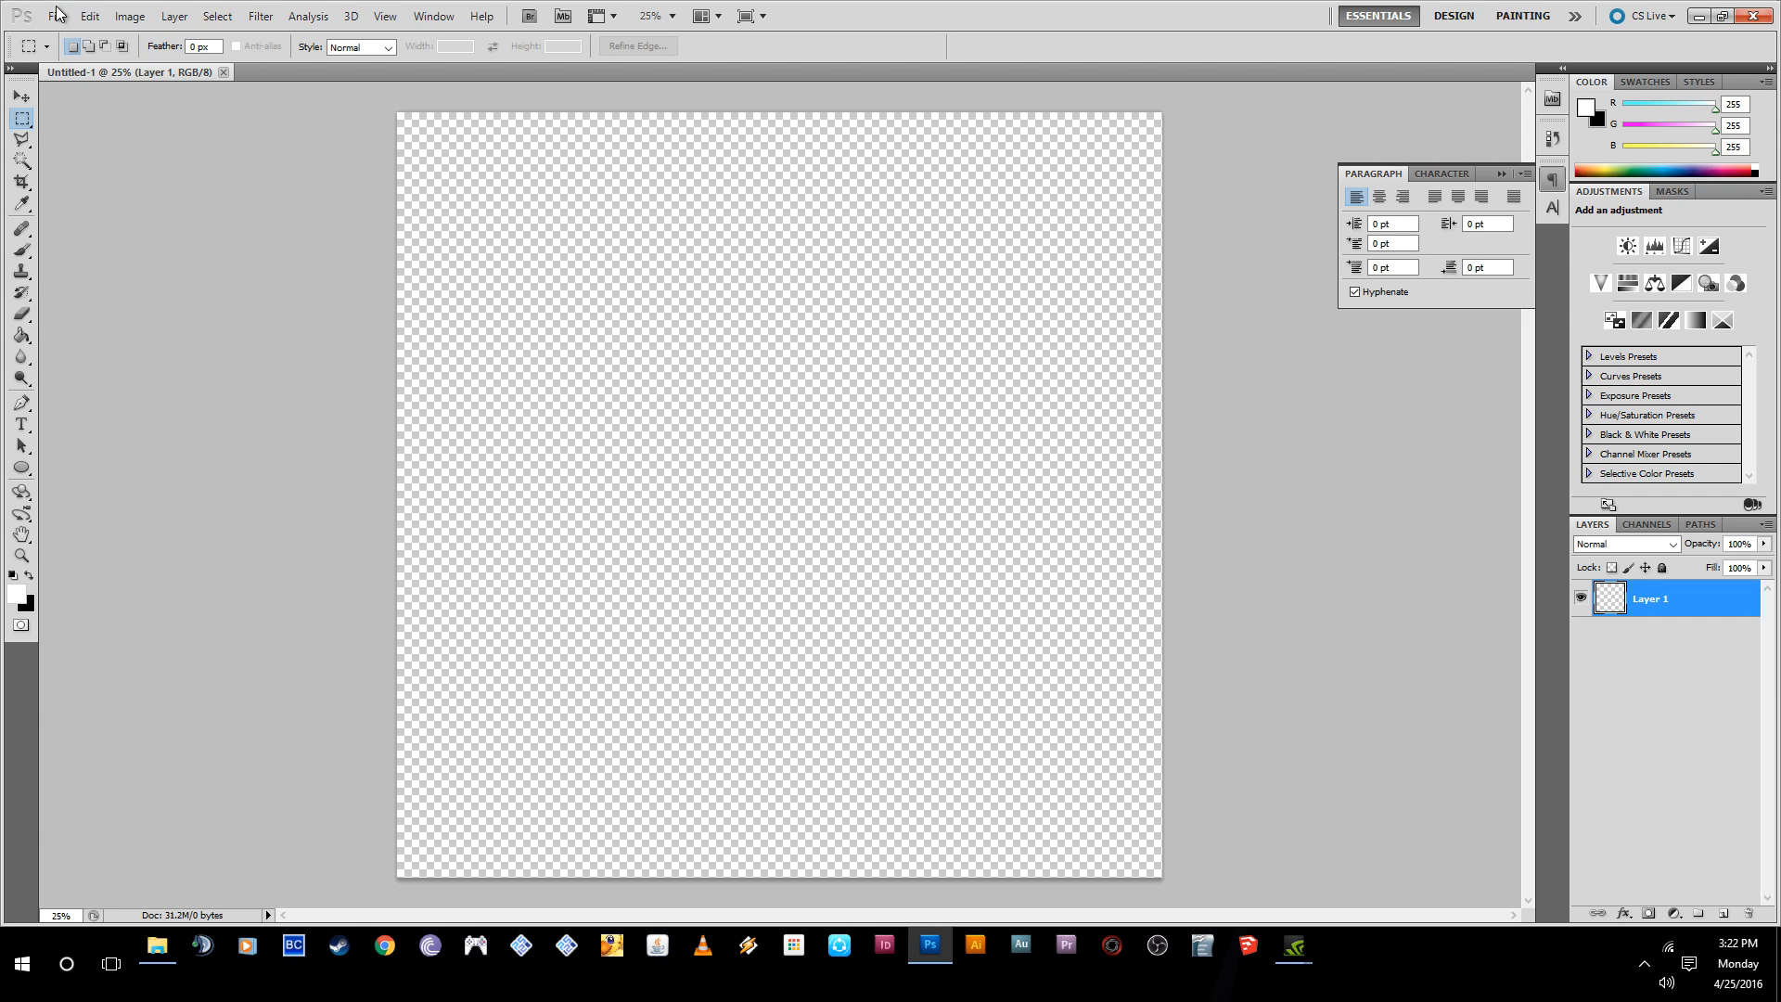
- Add a text layer reading "Free Tables" on two lines in the canvas's upper-left area and commit it
{"action": "left_click", "coordinate": [22, 424]}
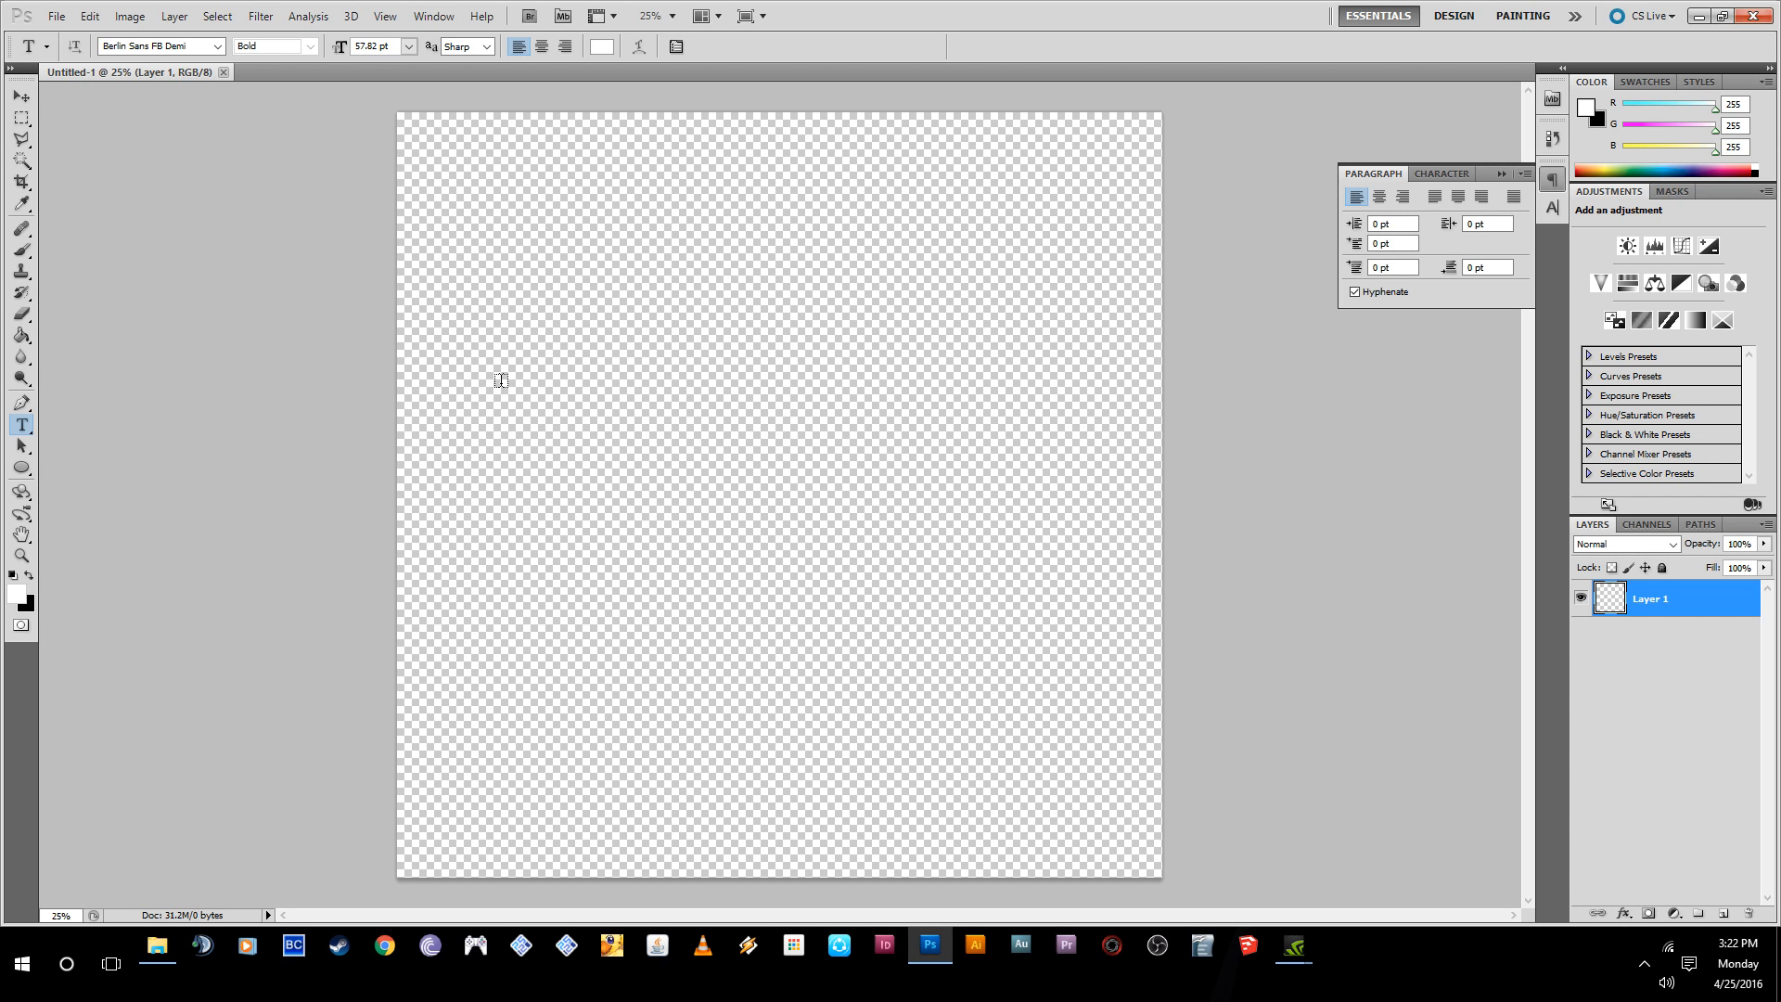
{"action": "left_click", "coordinate": [515, 408]}
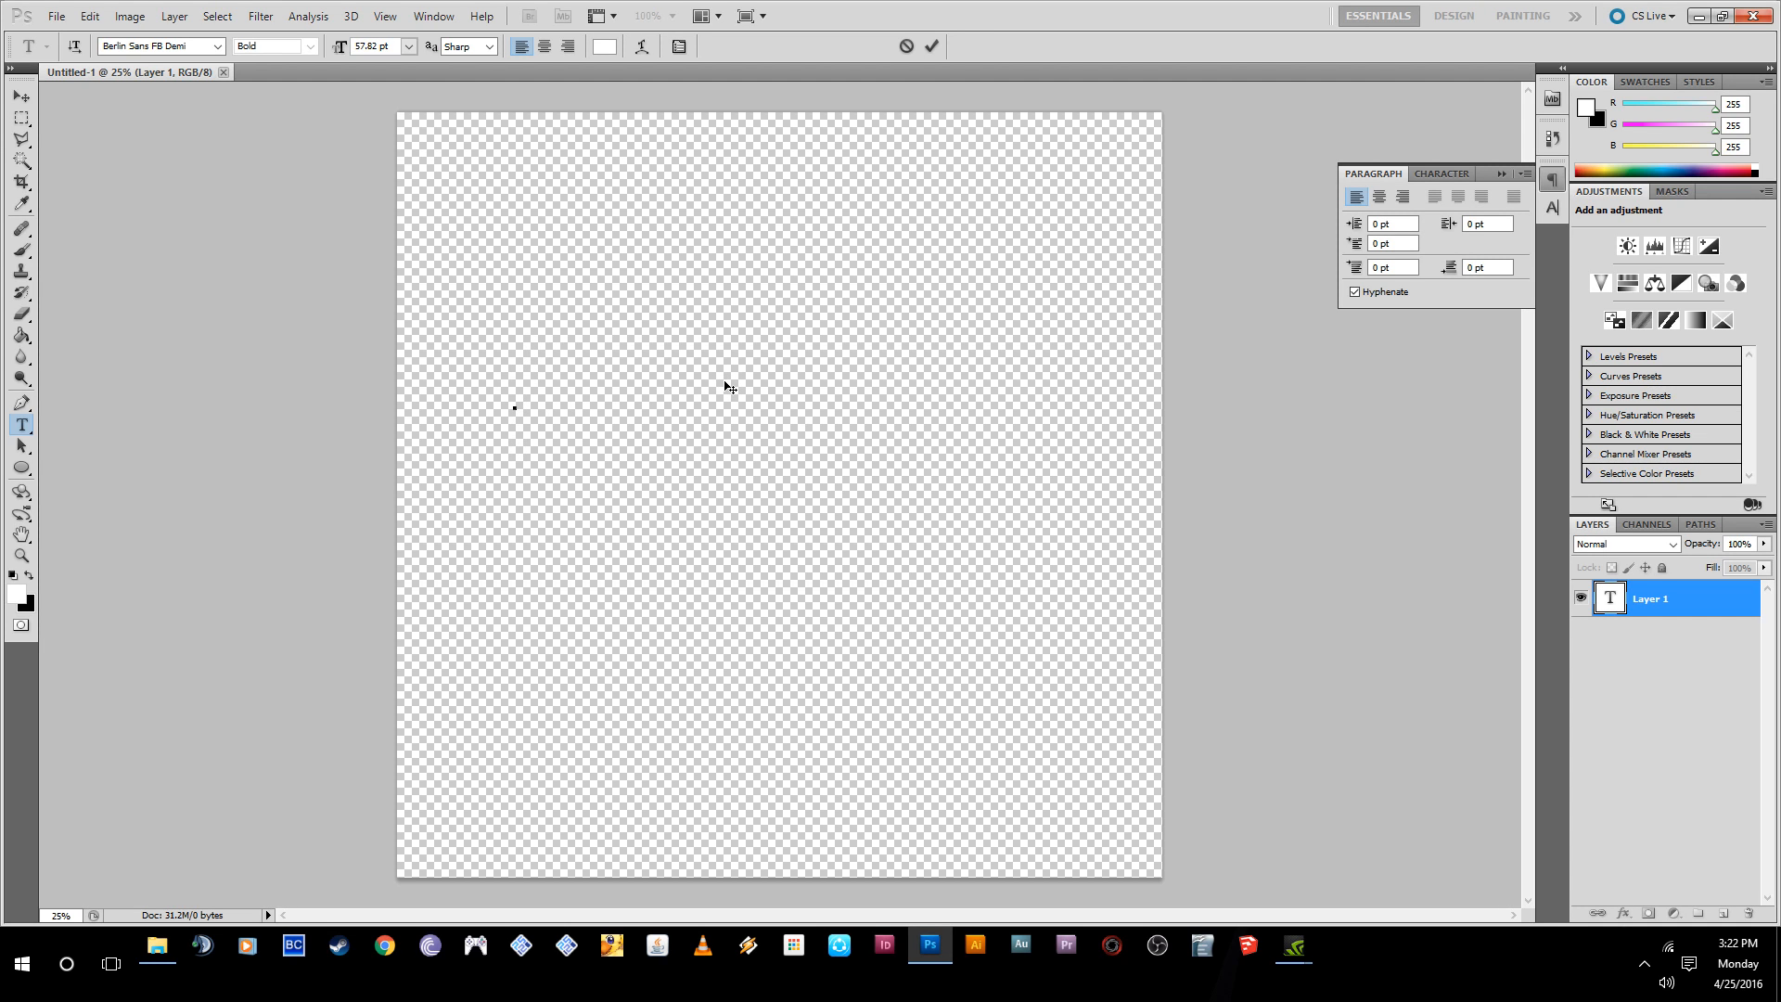
{"action": "type", "text": "Free"}
{"action": "key", "text": "Return"}
{"action": "type", "text": "Tablet"}
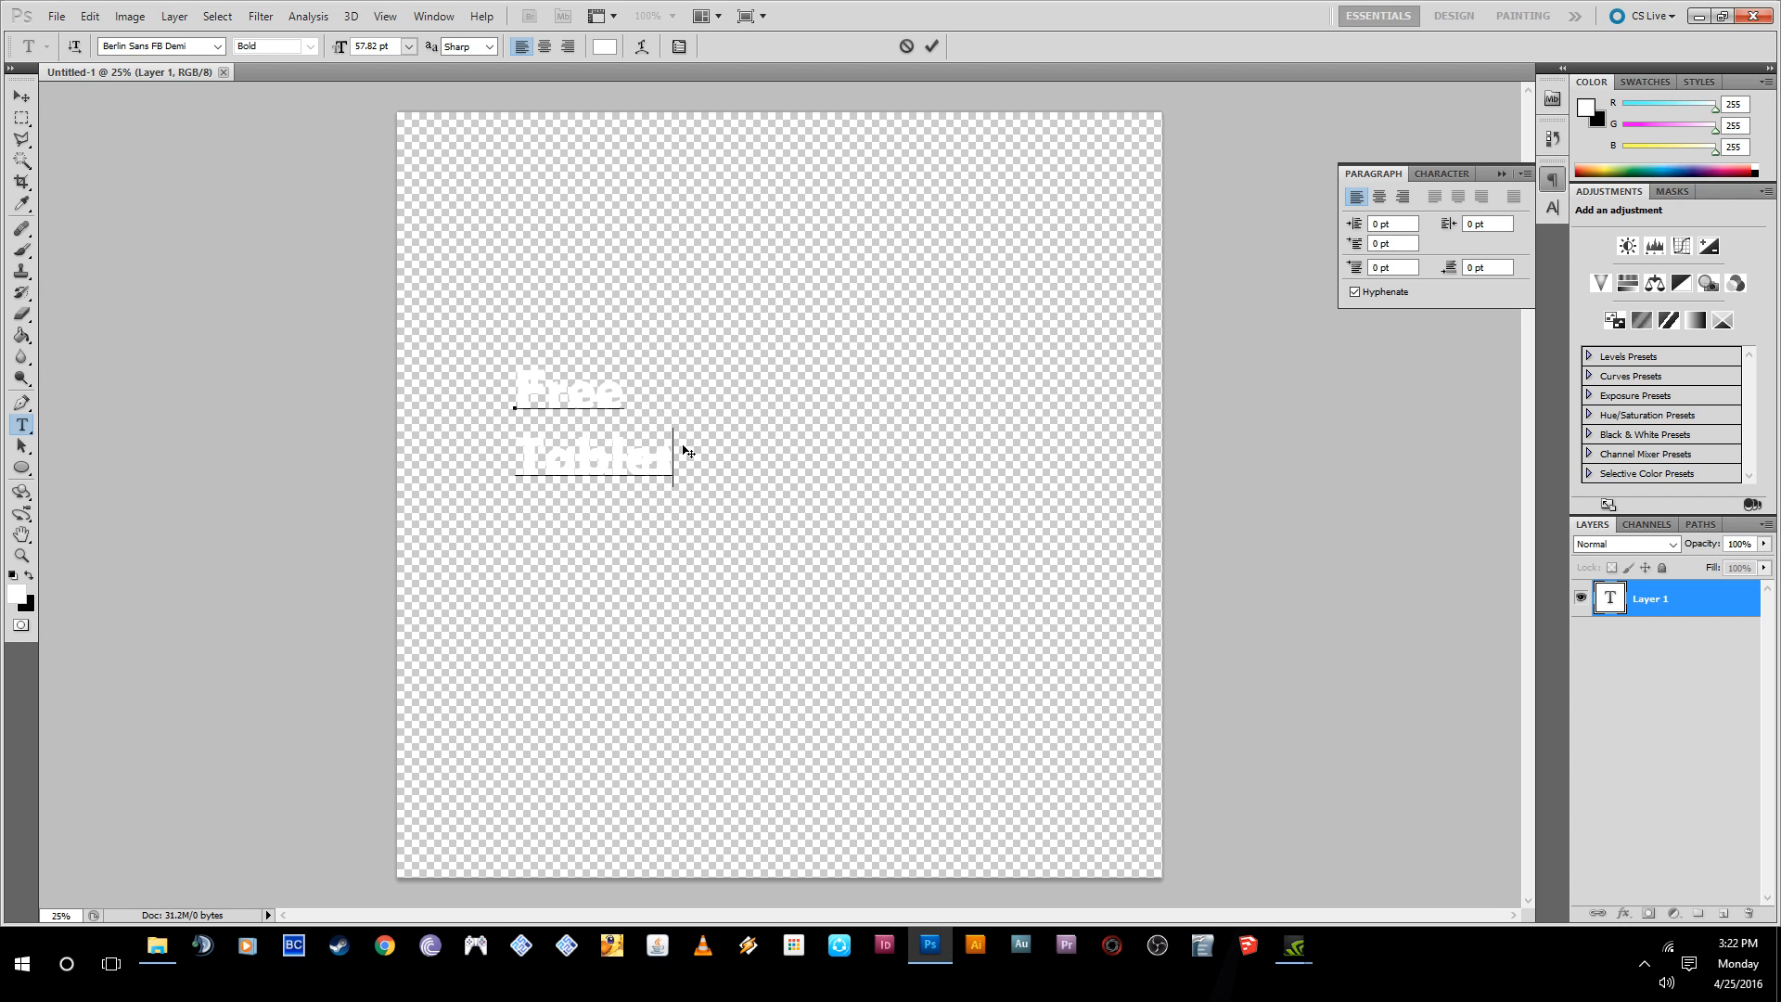
{"action": "left_click", "coordinate": [929, 54]}
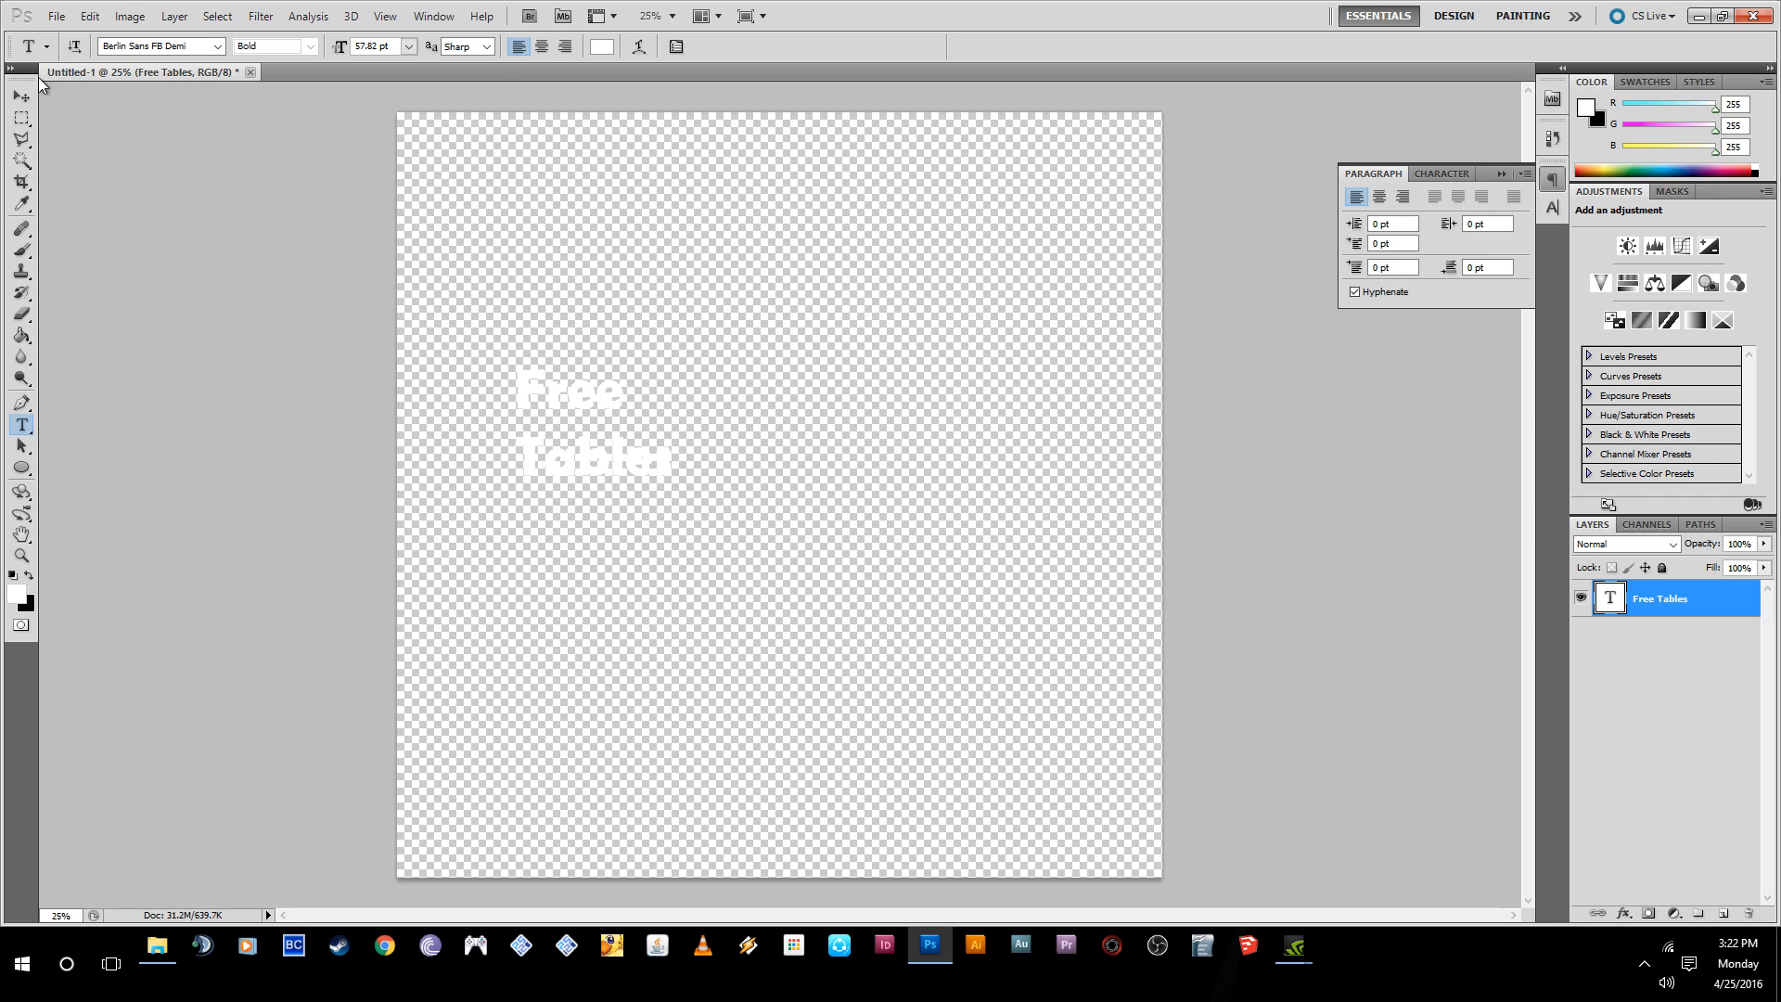
- Move the "Free Tables" text up near the top of the canvas and back down to just left of centre
{"action": "left_click", "coordinate": [21, 96]}
{"action": "left_click_drag", "start_coordinate": [557, 432], "coordinate": [675, 295]}
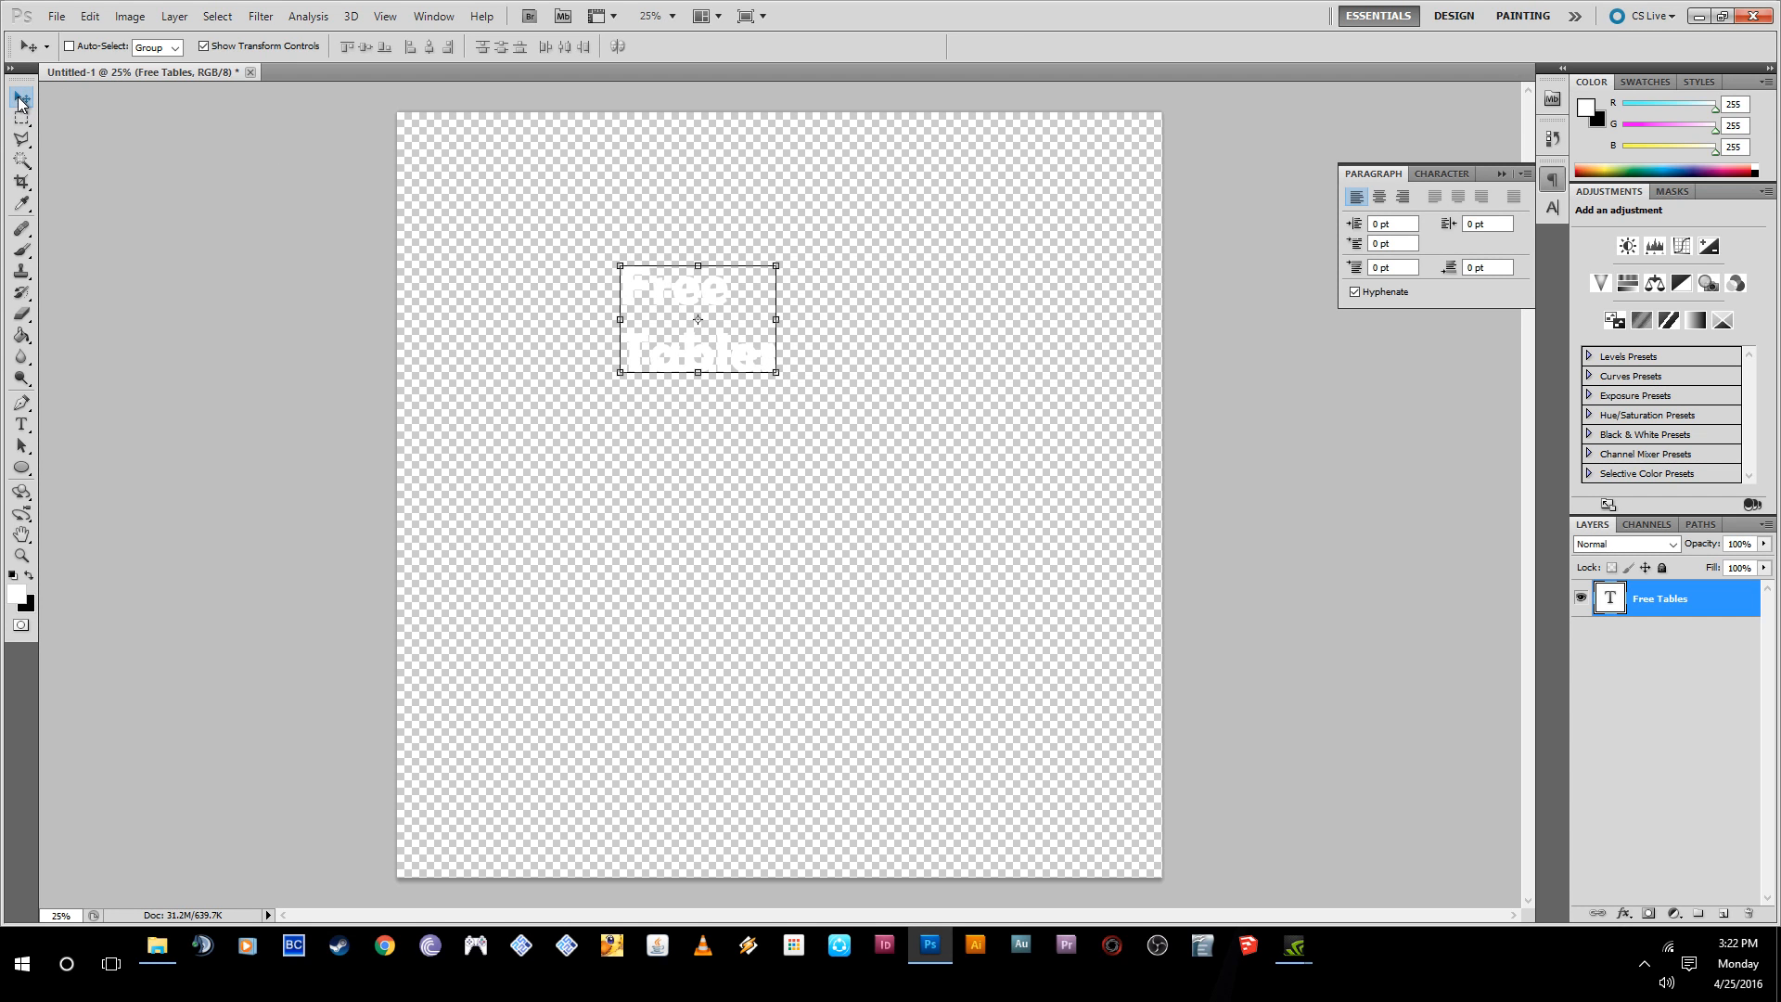
{"action": "left_click_drag", "start_coordinate": [660, 301], "coordinate": [669, 466]}
- Deselect the text layer, try to move the text with no layer selected, and dismiss the alert
{"action": "left_click", "coordinate": [1670, 620]}
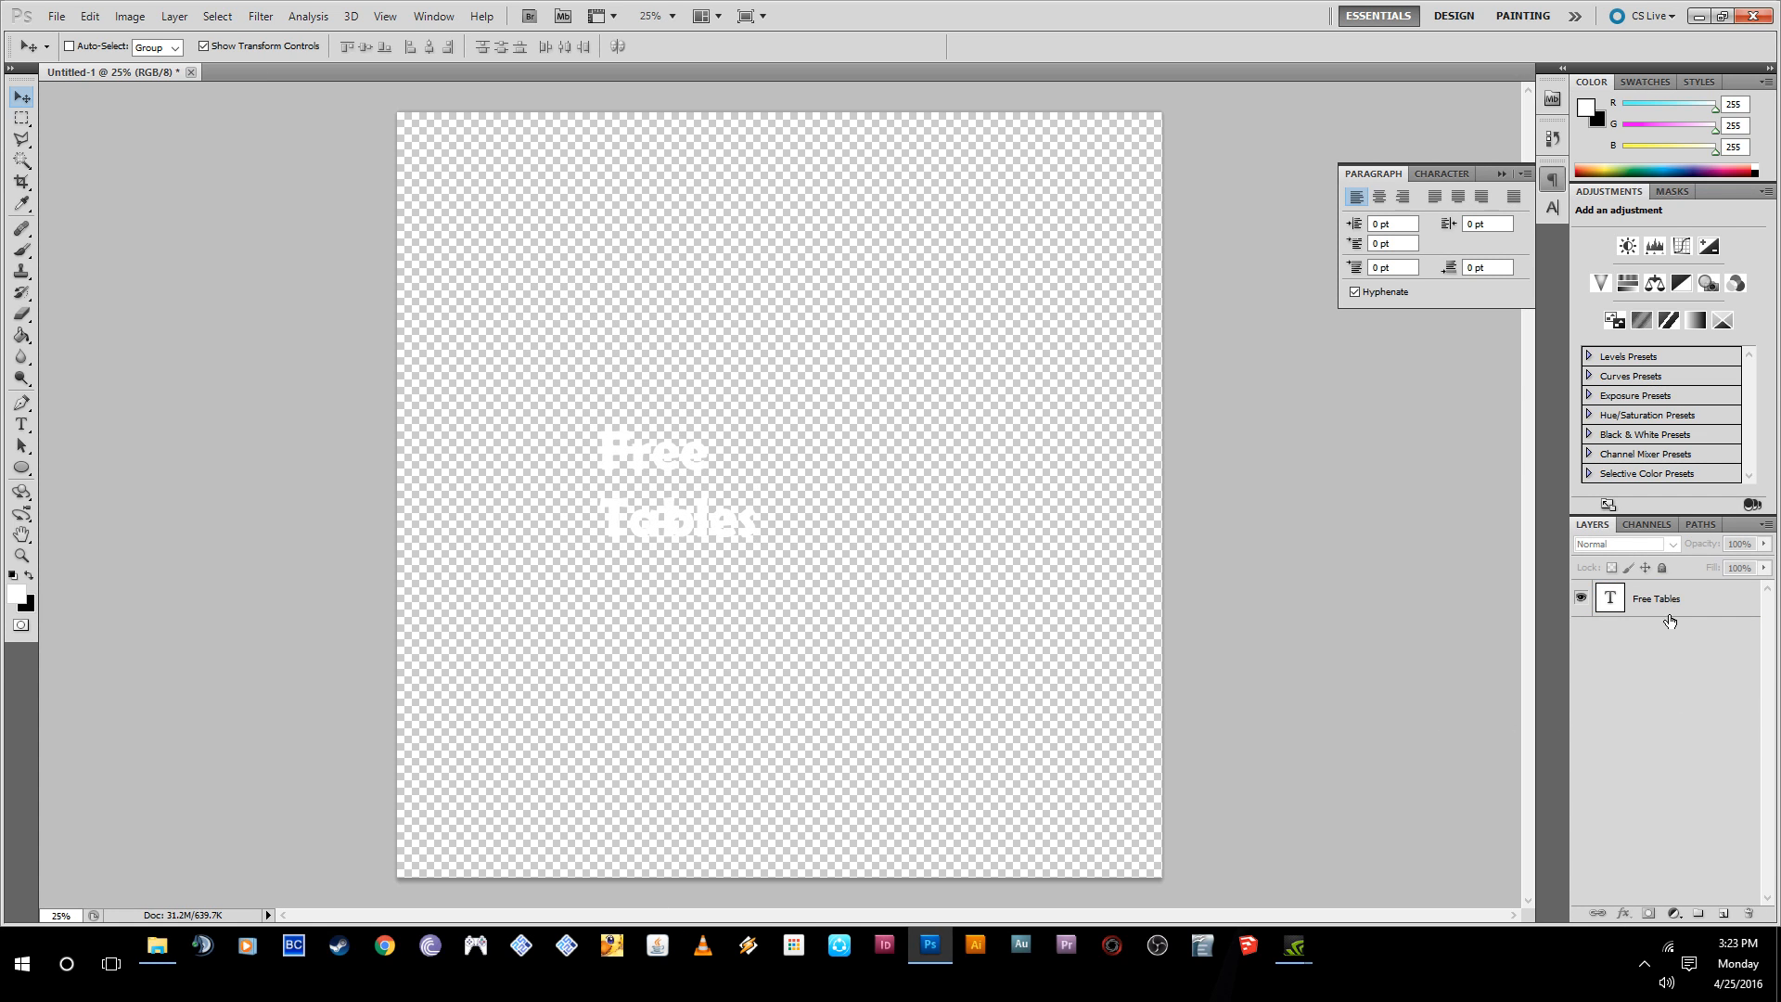
{"action": "left_click", "coordinate": [868, 503]}
{"action": "left_click", "coordinate": [880, 358]}
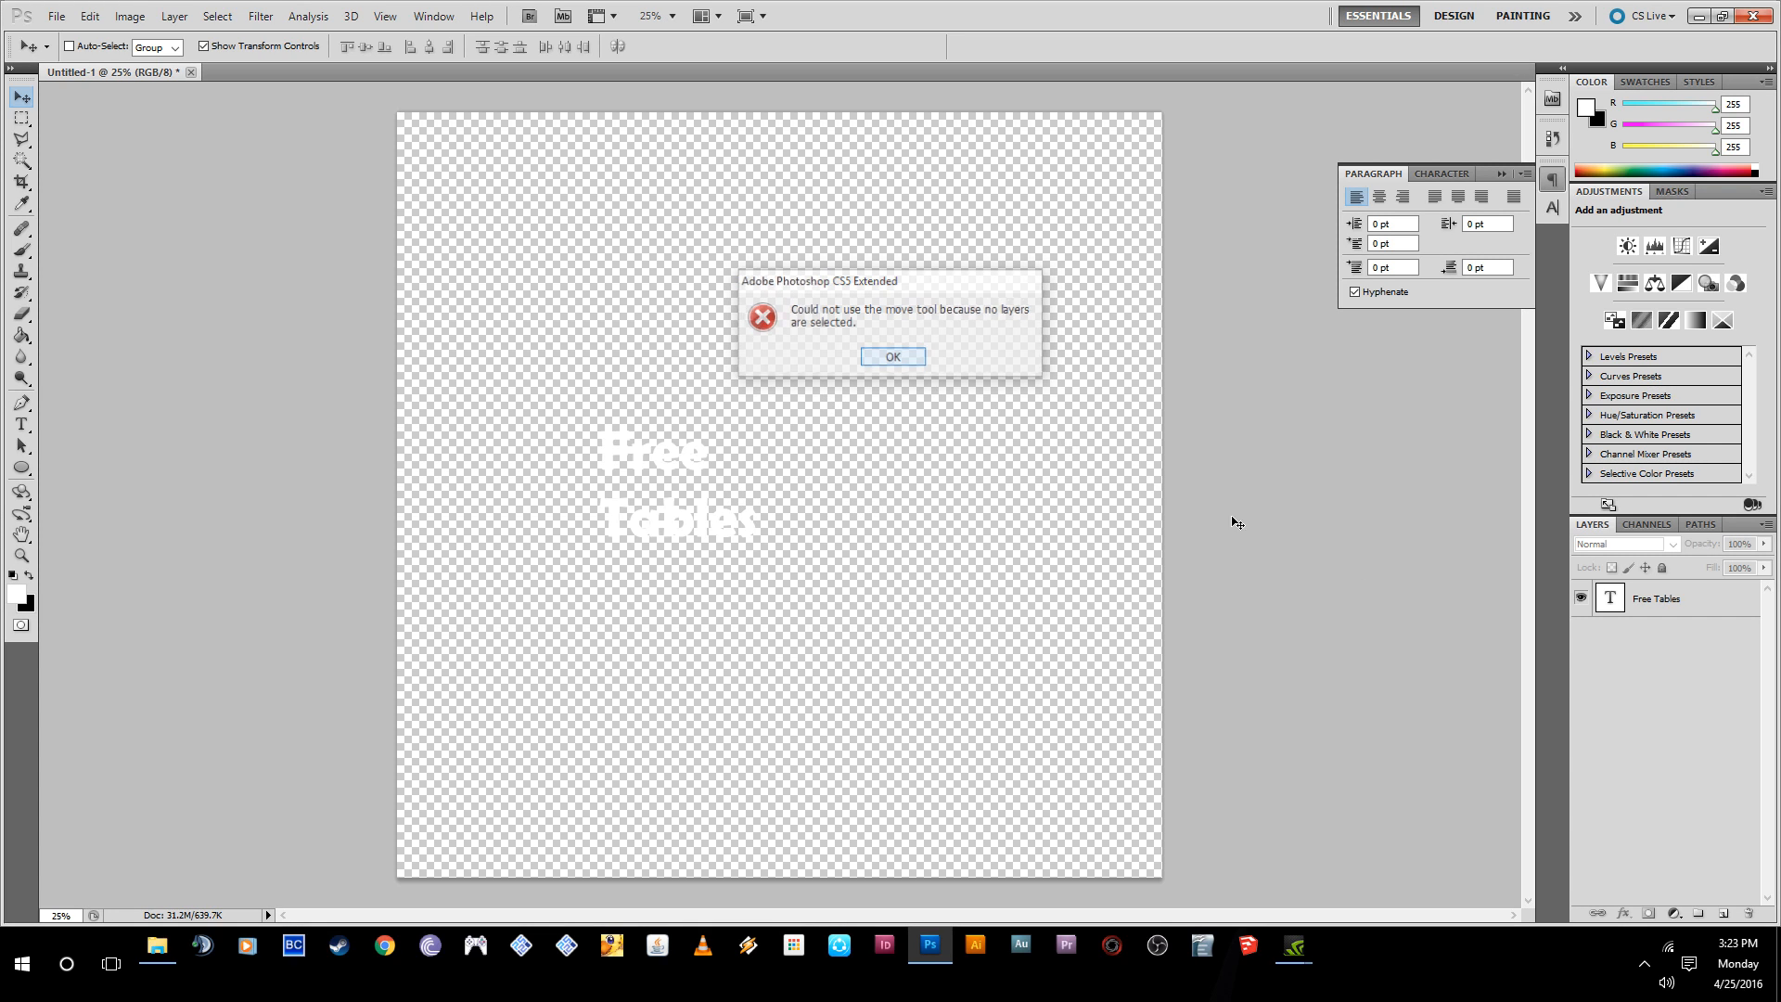
- Reselect the Free Tables layer and reposition the text in the upper-left area, turning the transform controls off and back on
{"action": "left_click", "coordinate": [1672, 604]}
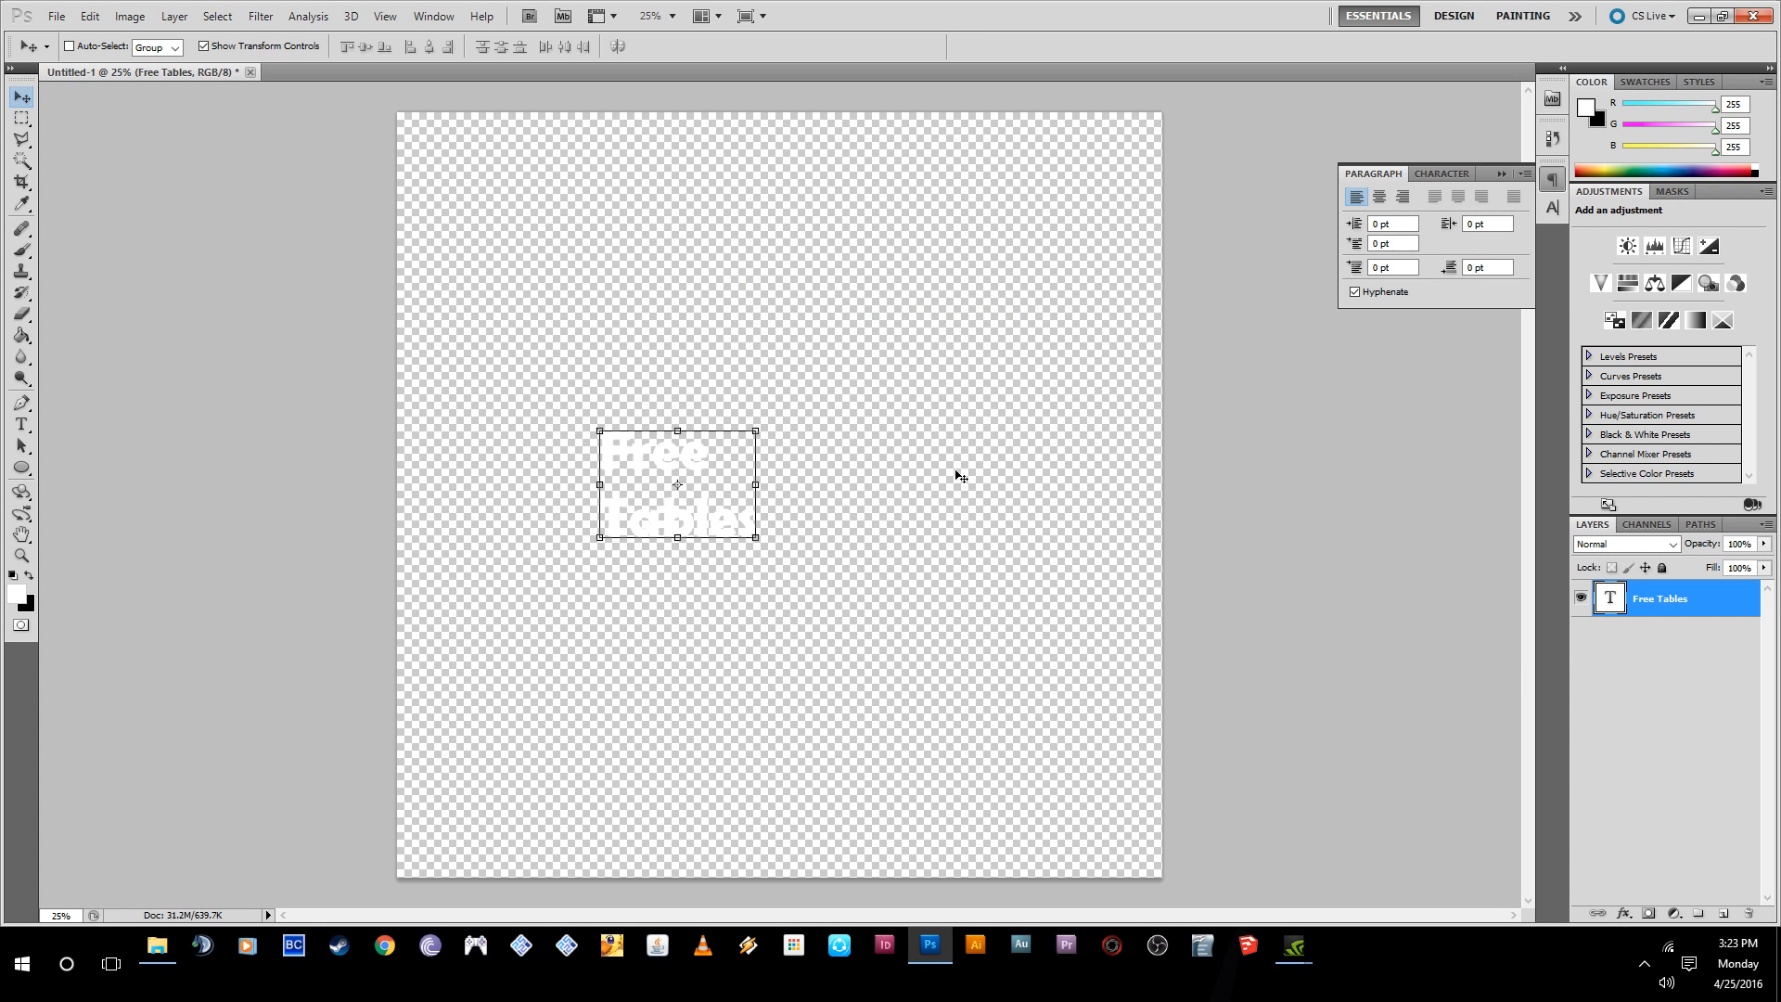
{"action": "left_click_drag", "start_coordinate": [717, 536], "coordinate": [663, 364]}
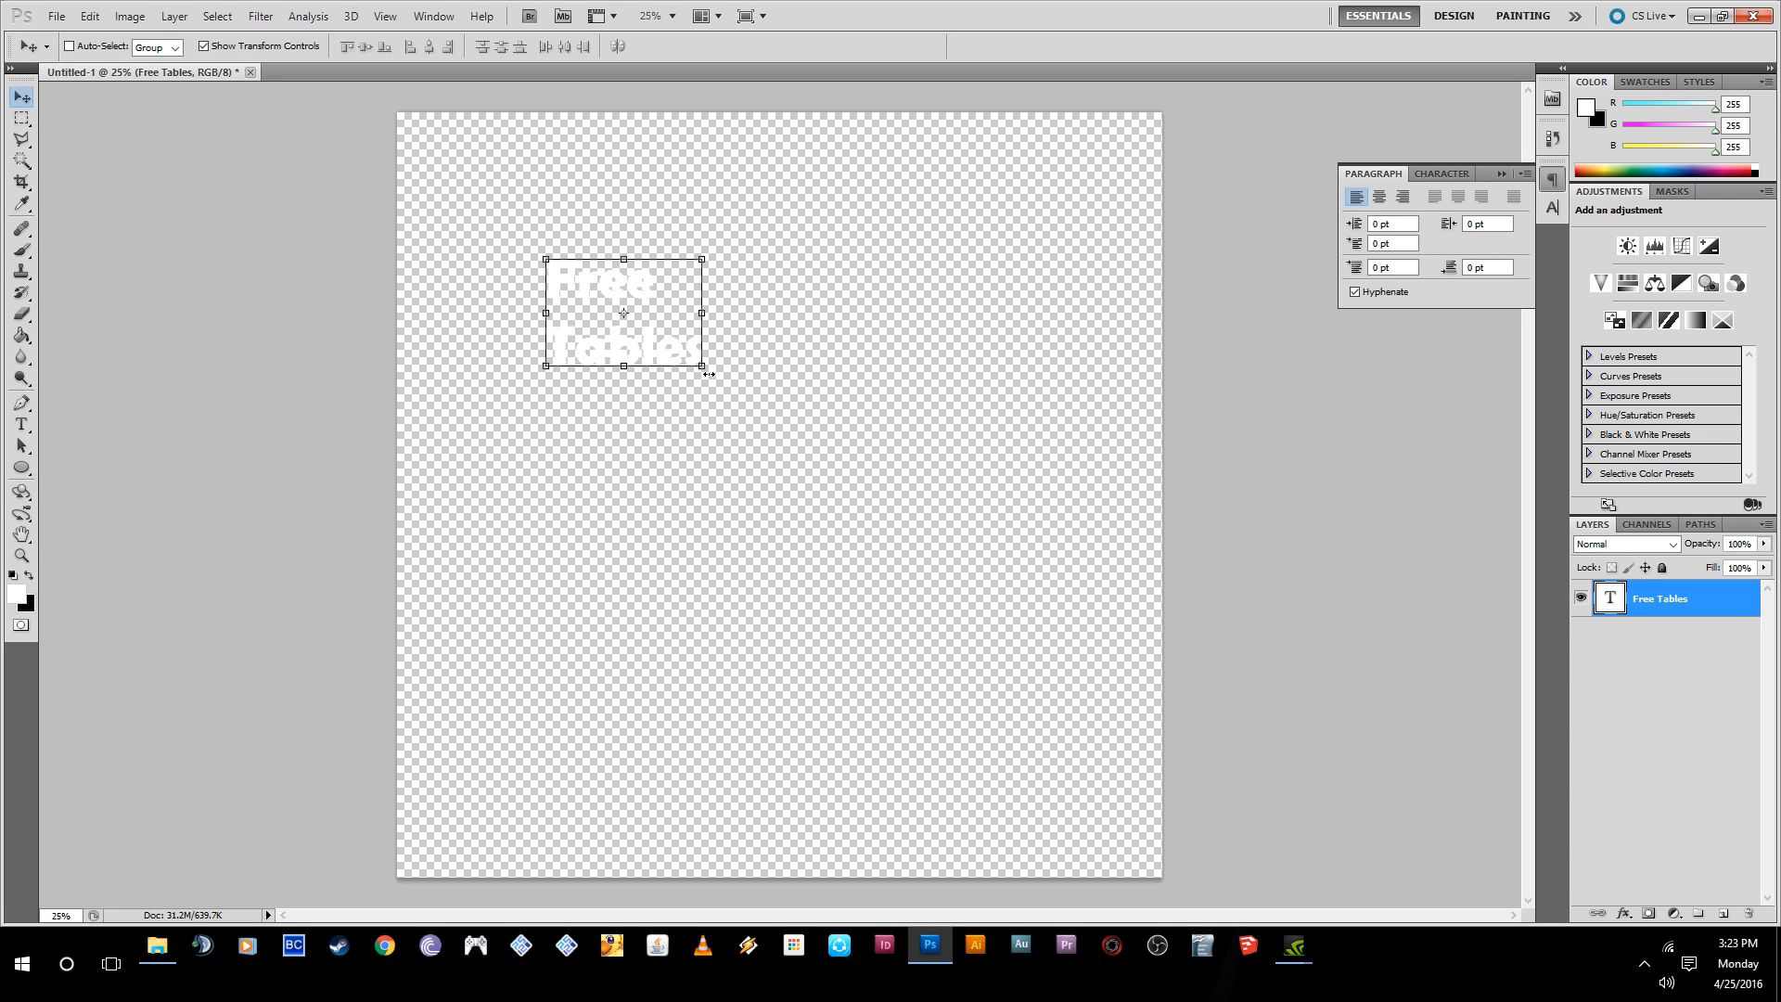
{"action": "left_click", "coordinate": [206, 46]}
{"action": "left_click_drag", "start_coordinate": [620, 362], "coordinate": [626, 411]}
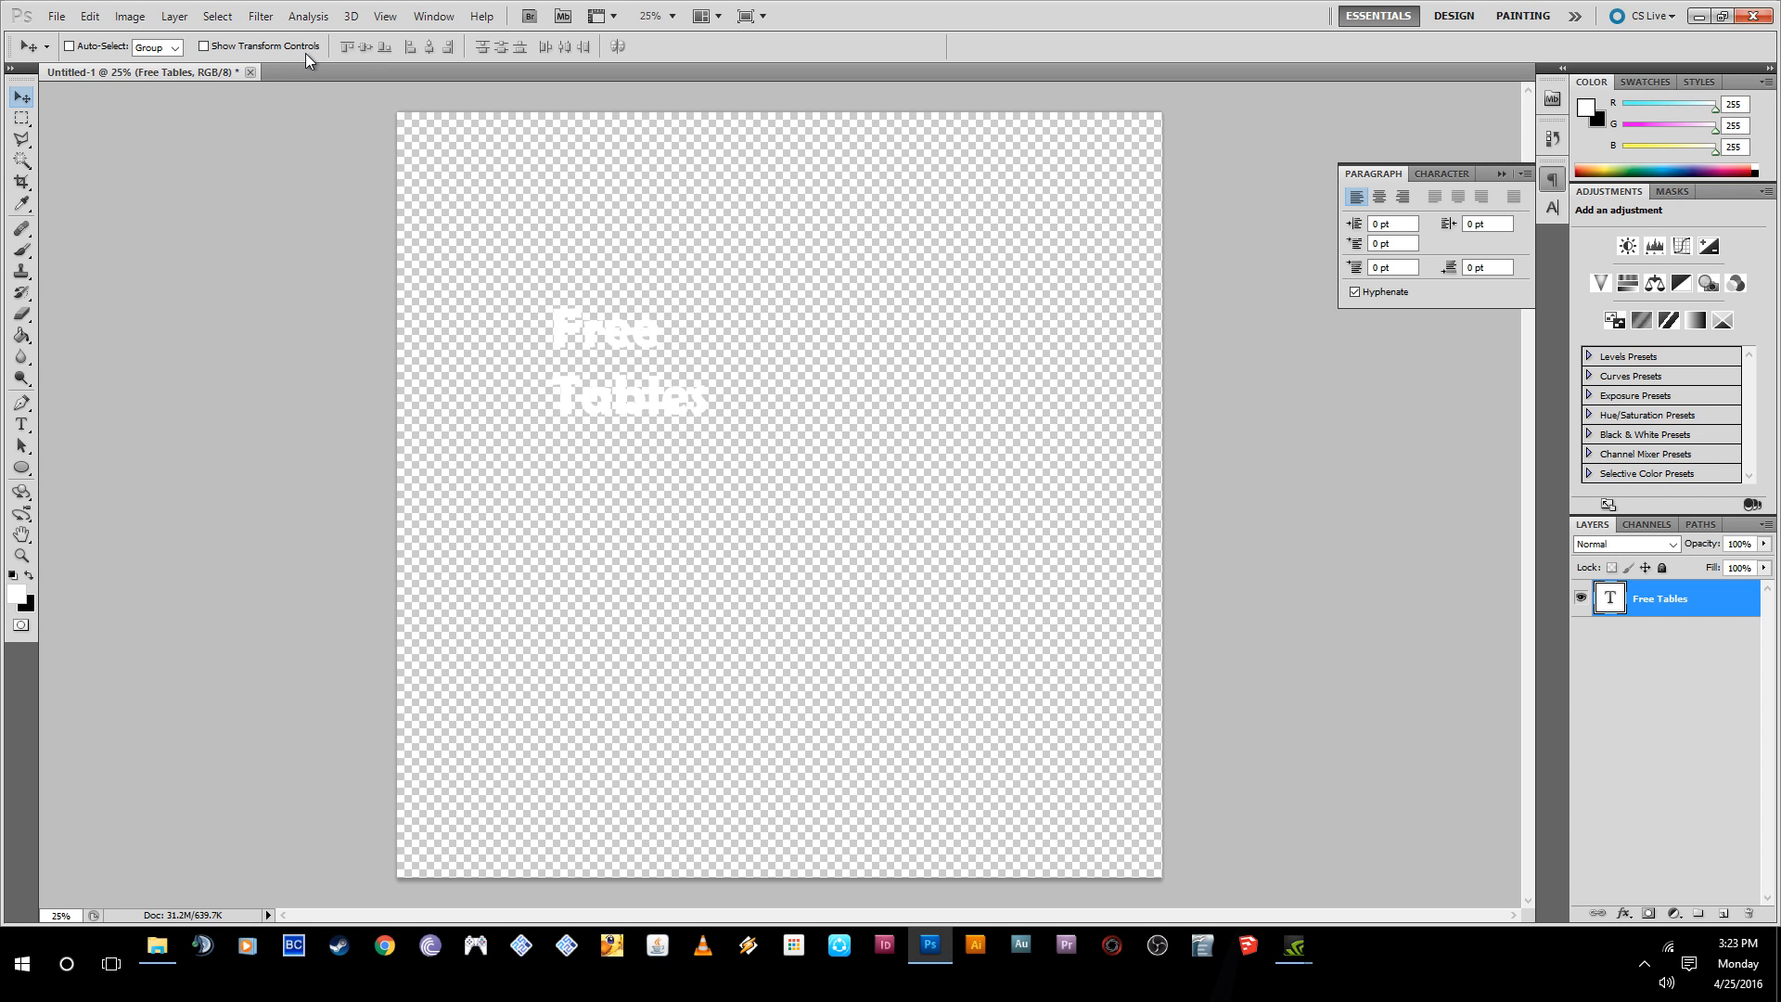
{"action": "left_click", "coordinate": [204, 45]}
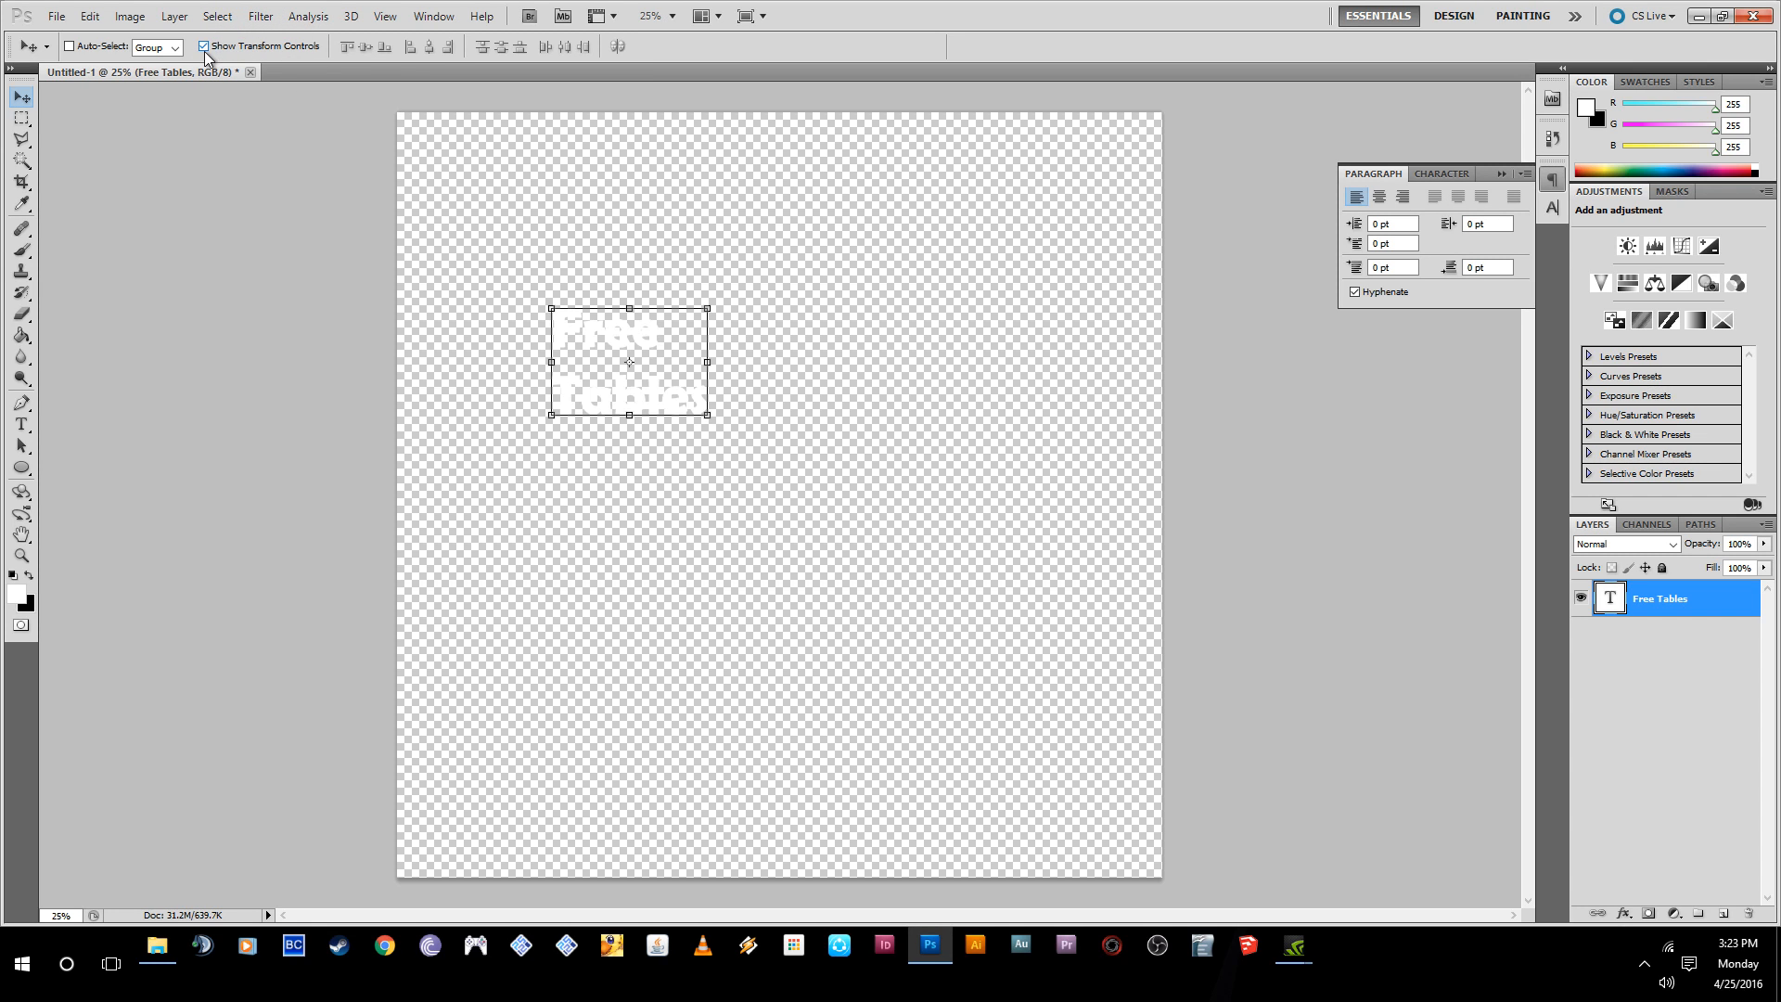
- Scale the "Free Tables" text proportionally to about 337%, centre it horizontally on the canvas, and apply the transform
{"action": "left_click_drag", "start_coordinate": [708, 407], "coordinate": [1067, 670]}
{"action": "left_click_drag", "start_coordinate": [898, 541], "coordinate": [838, 477]}
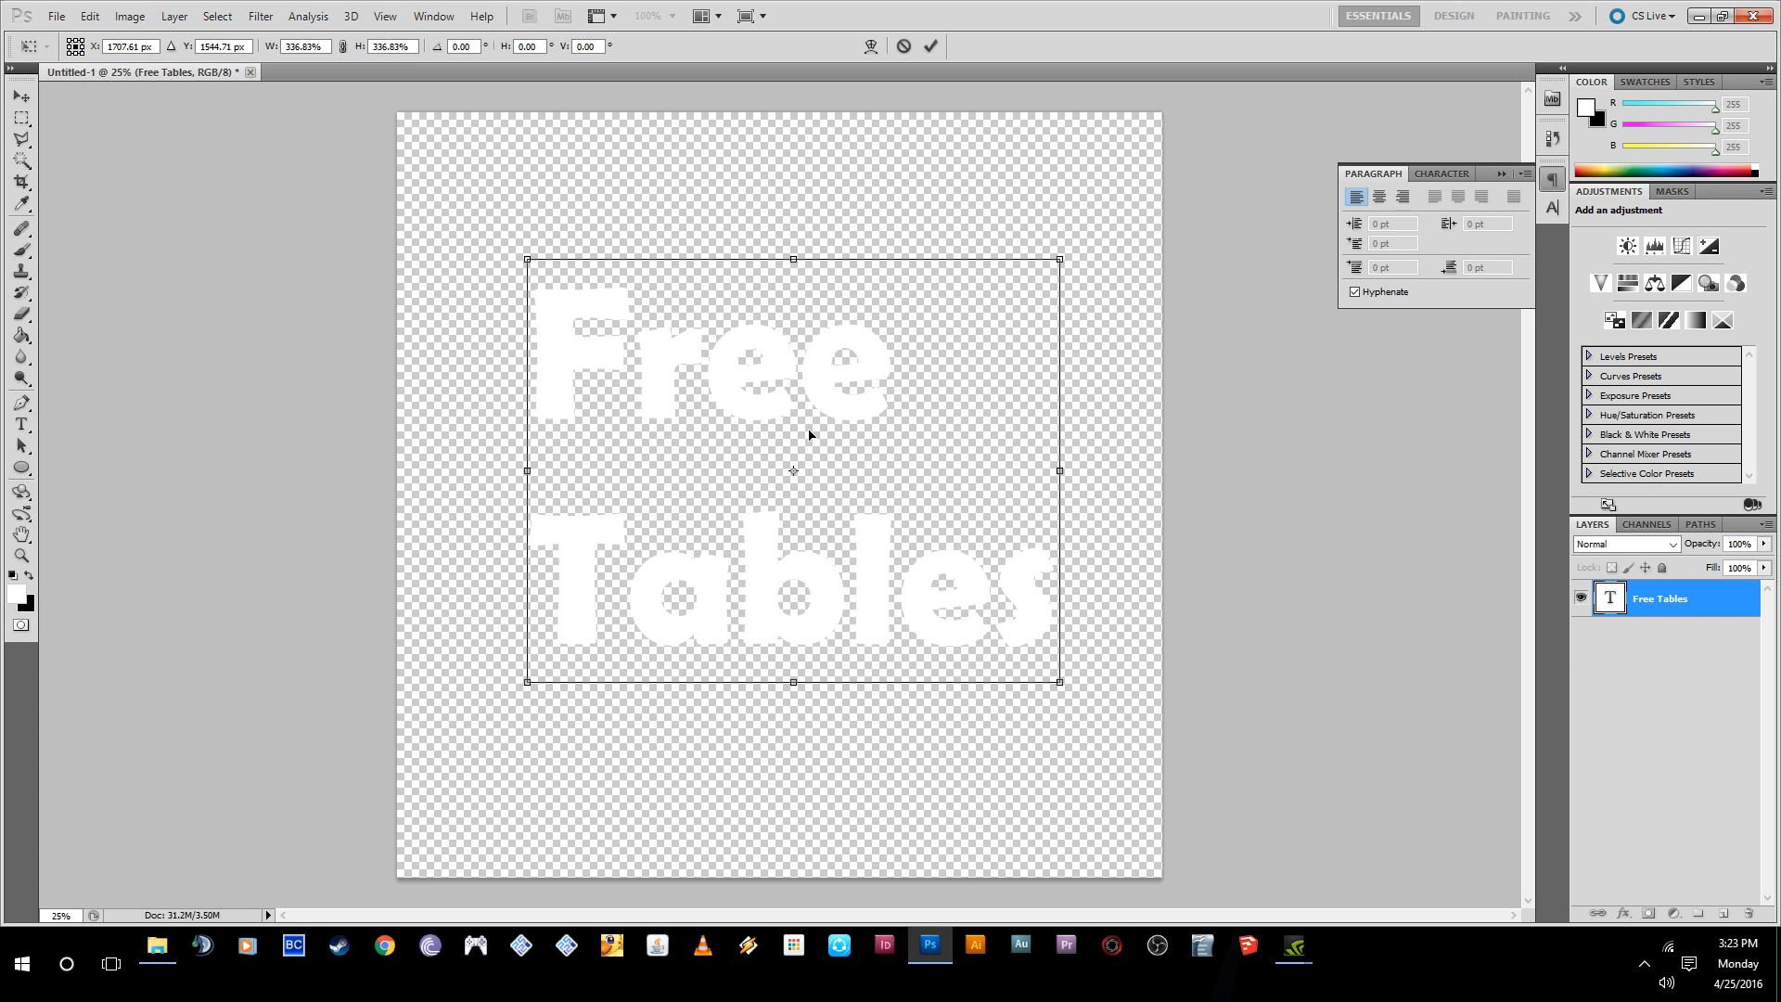
{"action": "left_click_drag", "start_coordinate": [796, 371], "coordinate": [781, 369]}
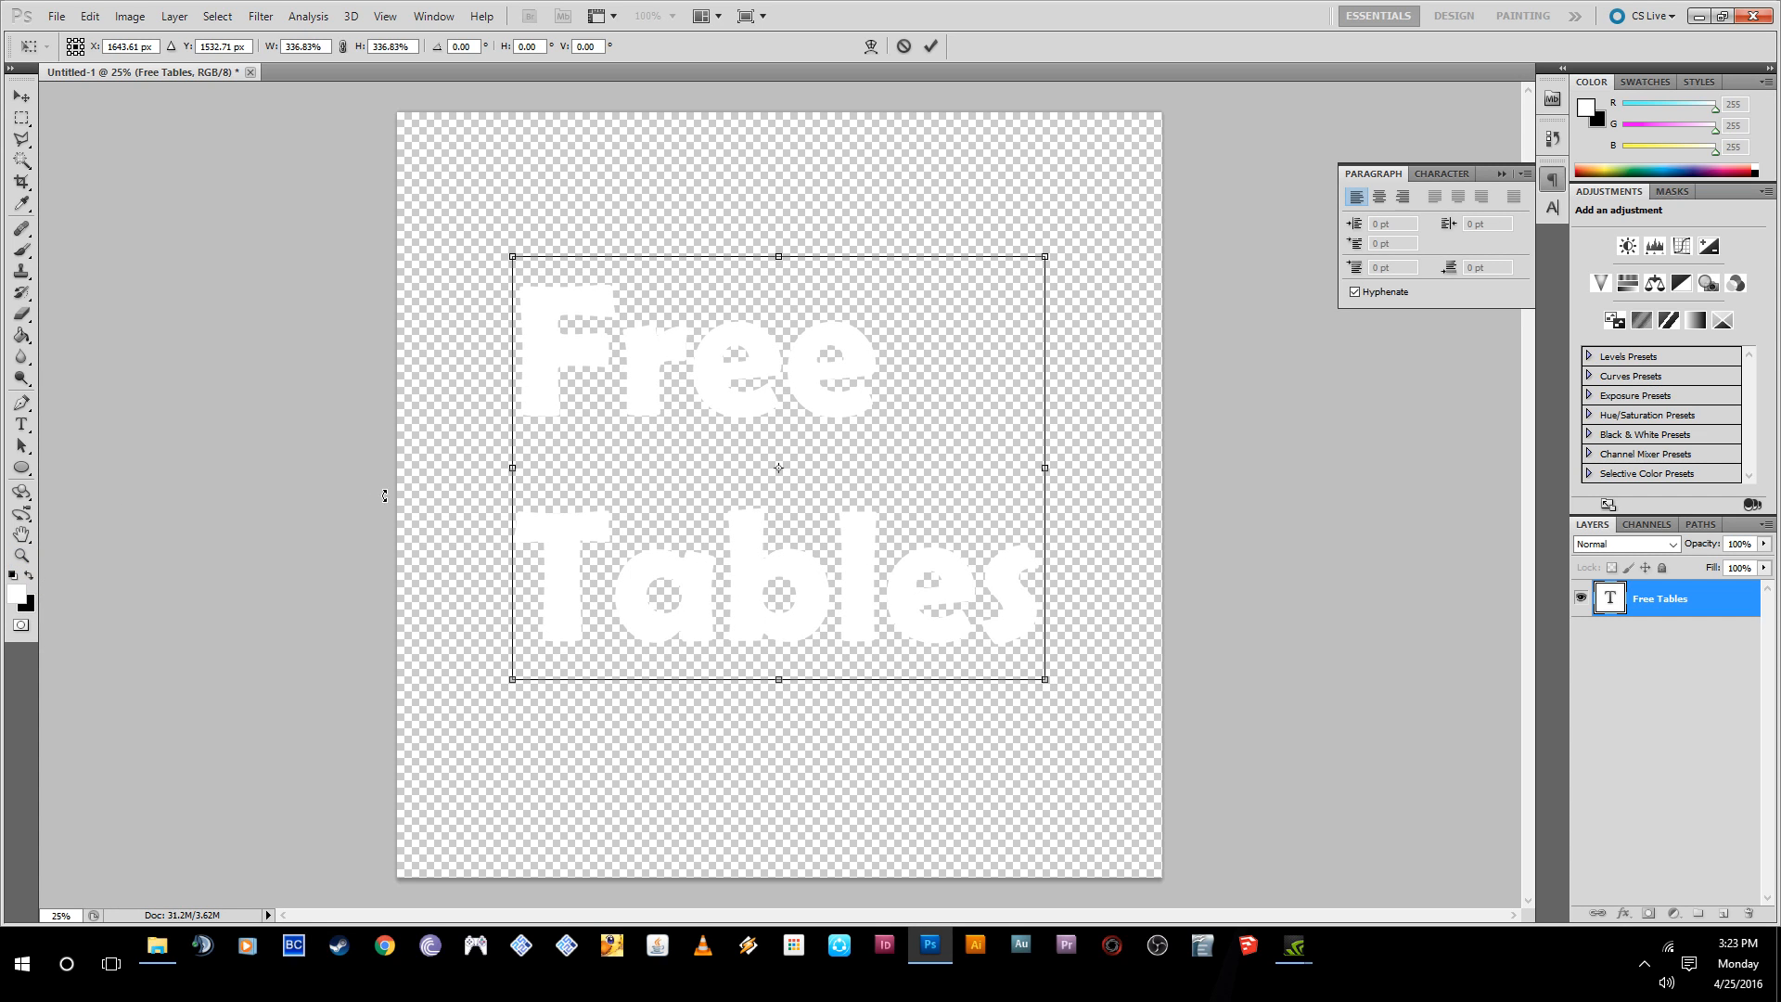
{"action": "left_click", "coordinate": [930, 45]}
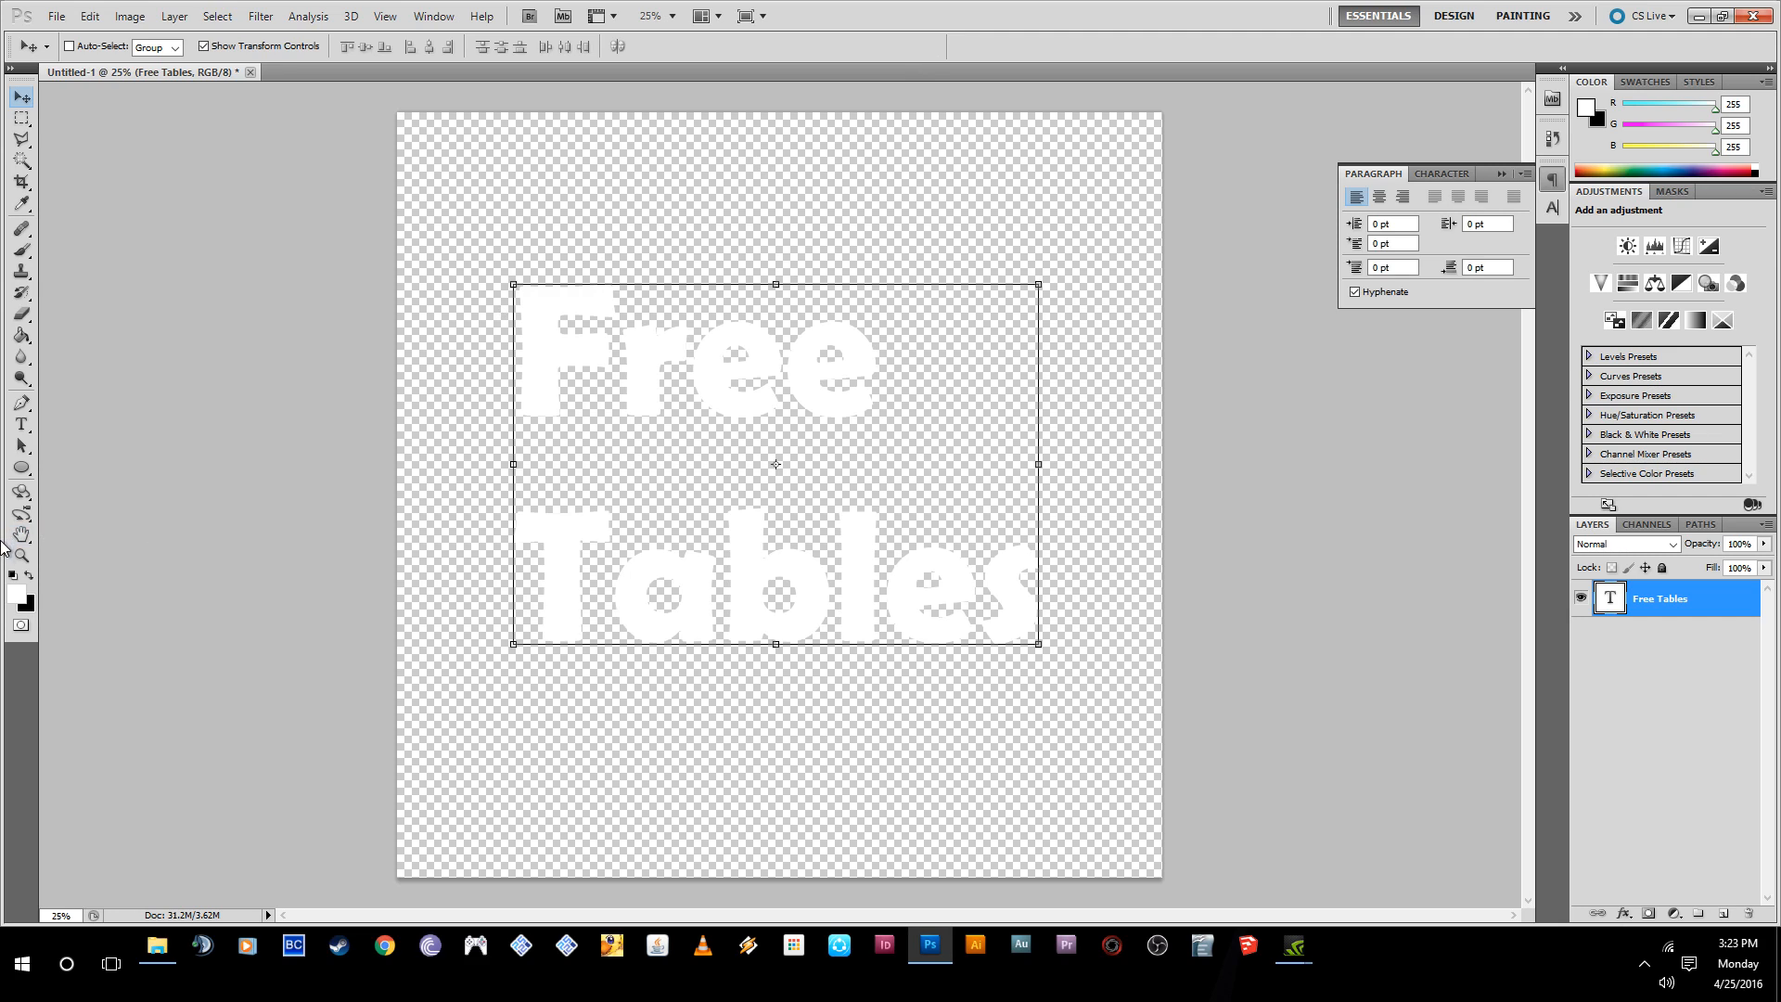
- Swap the foreground and background colors back and forth
{"action": "left_click", "coordinate": [31, 576]}
{"action": "left_click", "coordinate": [30, 576]}
{"action": "left_click", "coordinate": [31, 576]}
{"action": "left_click", "coordinate": [31, 577]}
{"action": "left_click", "coordinate": [30, 576]}
{"action": "left_click", "coordinate": [31, 576]}
- Select all of the "Free Tables" text, recolor it dark red #7f1515, and commit the edit
{"action": "key", "text": "t"}
{"action": "left_click_drag", "start_coordinate": [538, 365], "coordinate": [1045, 684]}
{"action": "left_click", "coordinate": [19, 601]}
{"action": "left_click", "coordinate": [848, 378]}
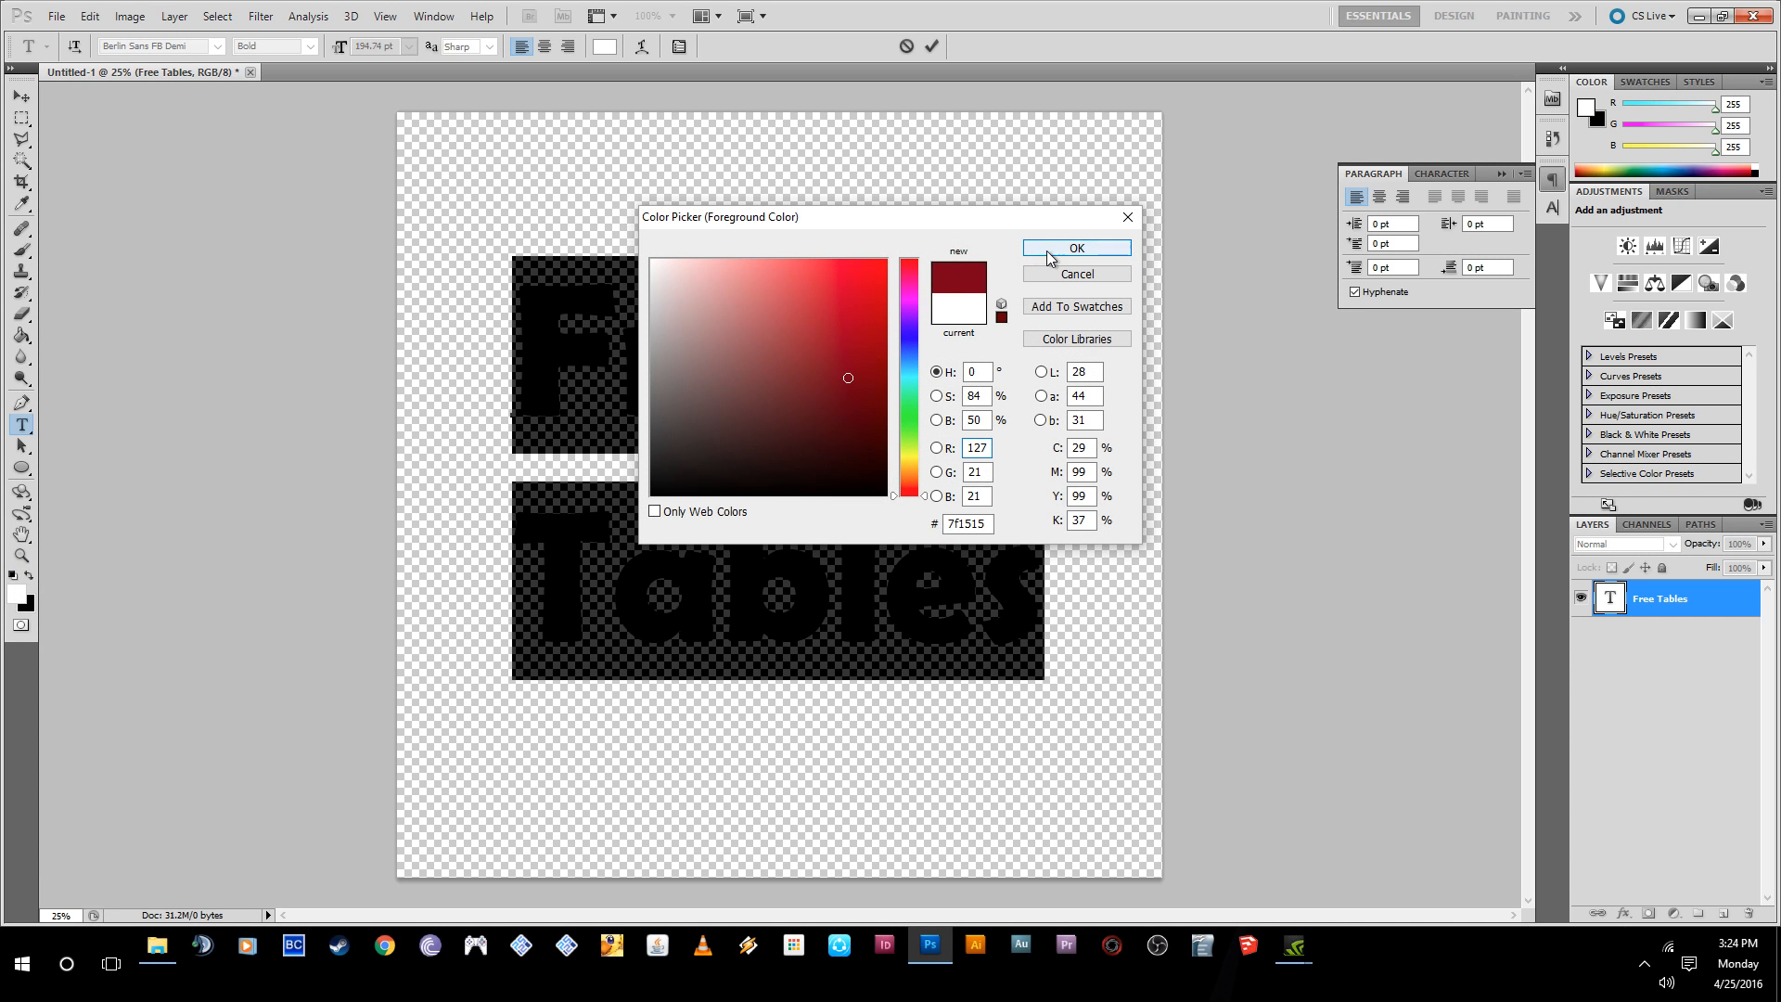
{"action": "left_click", "coordinate": [1050, 250]}
{"action": "left_click", "coordinate": [782, 371]}
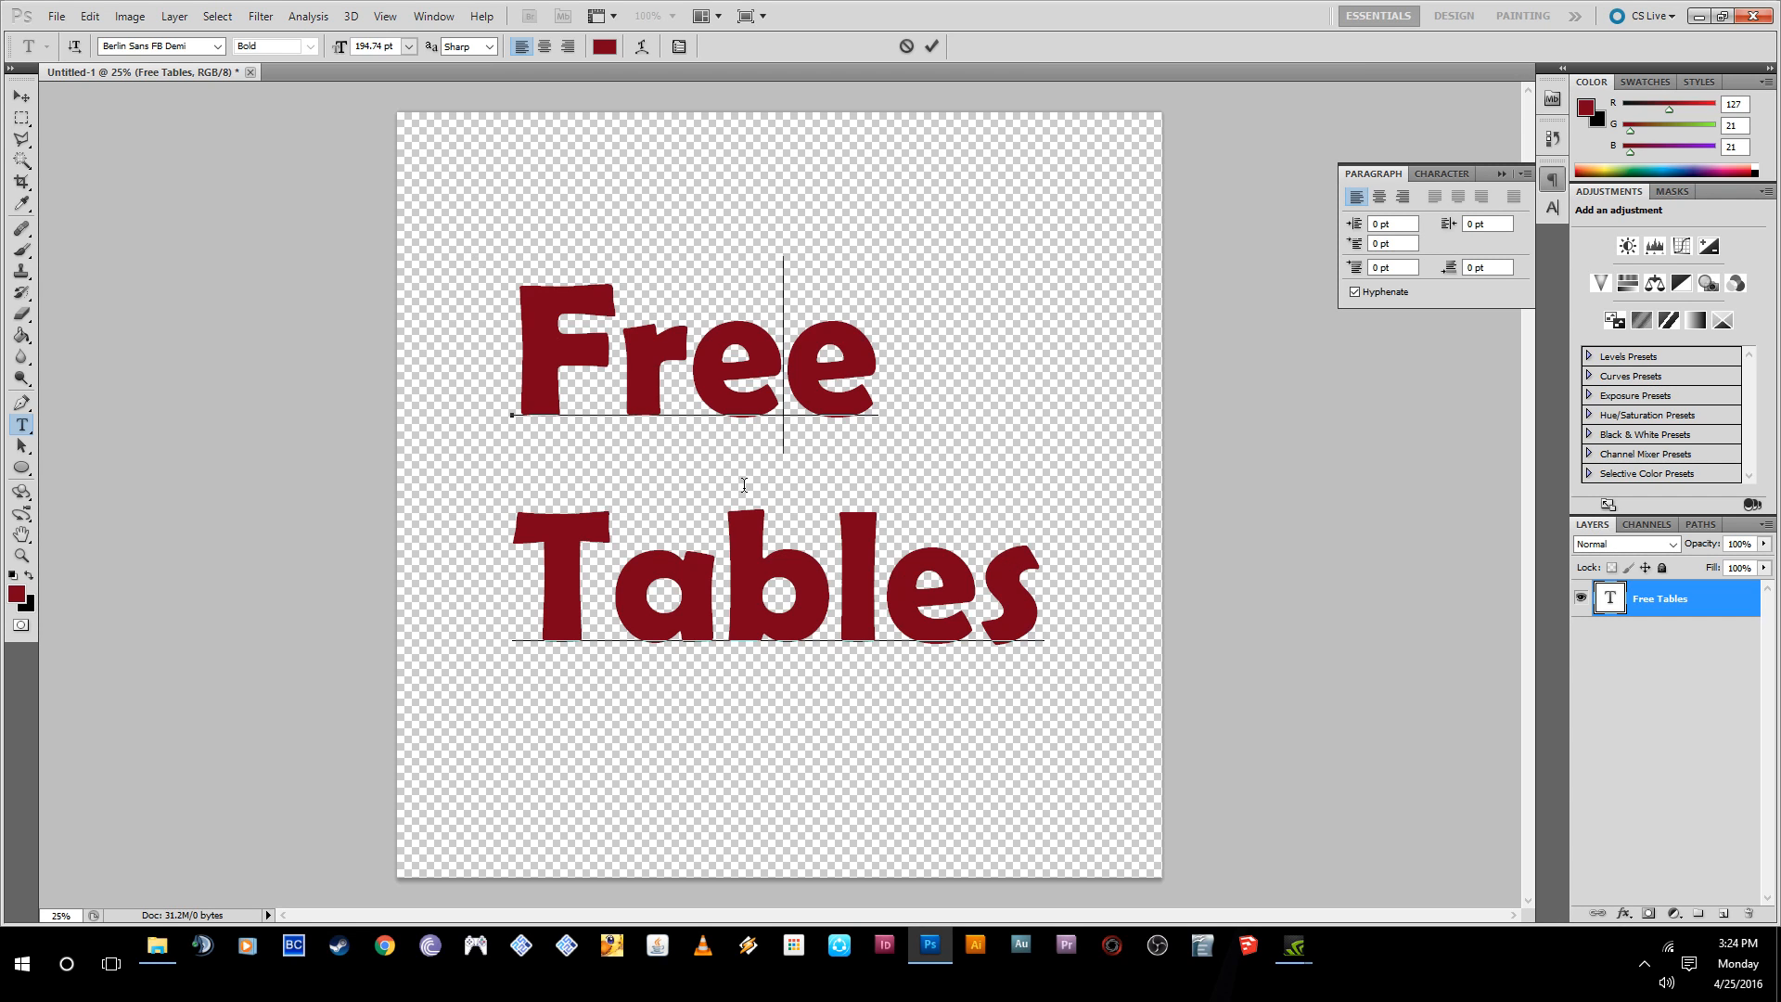
{"action": "left_click", "coordinate": [21, 96]}
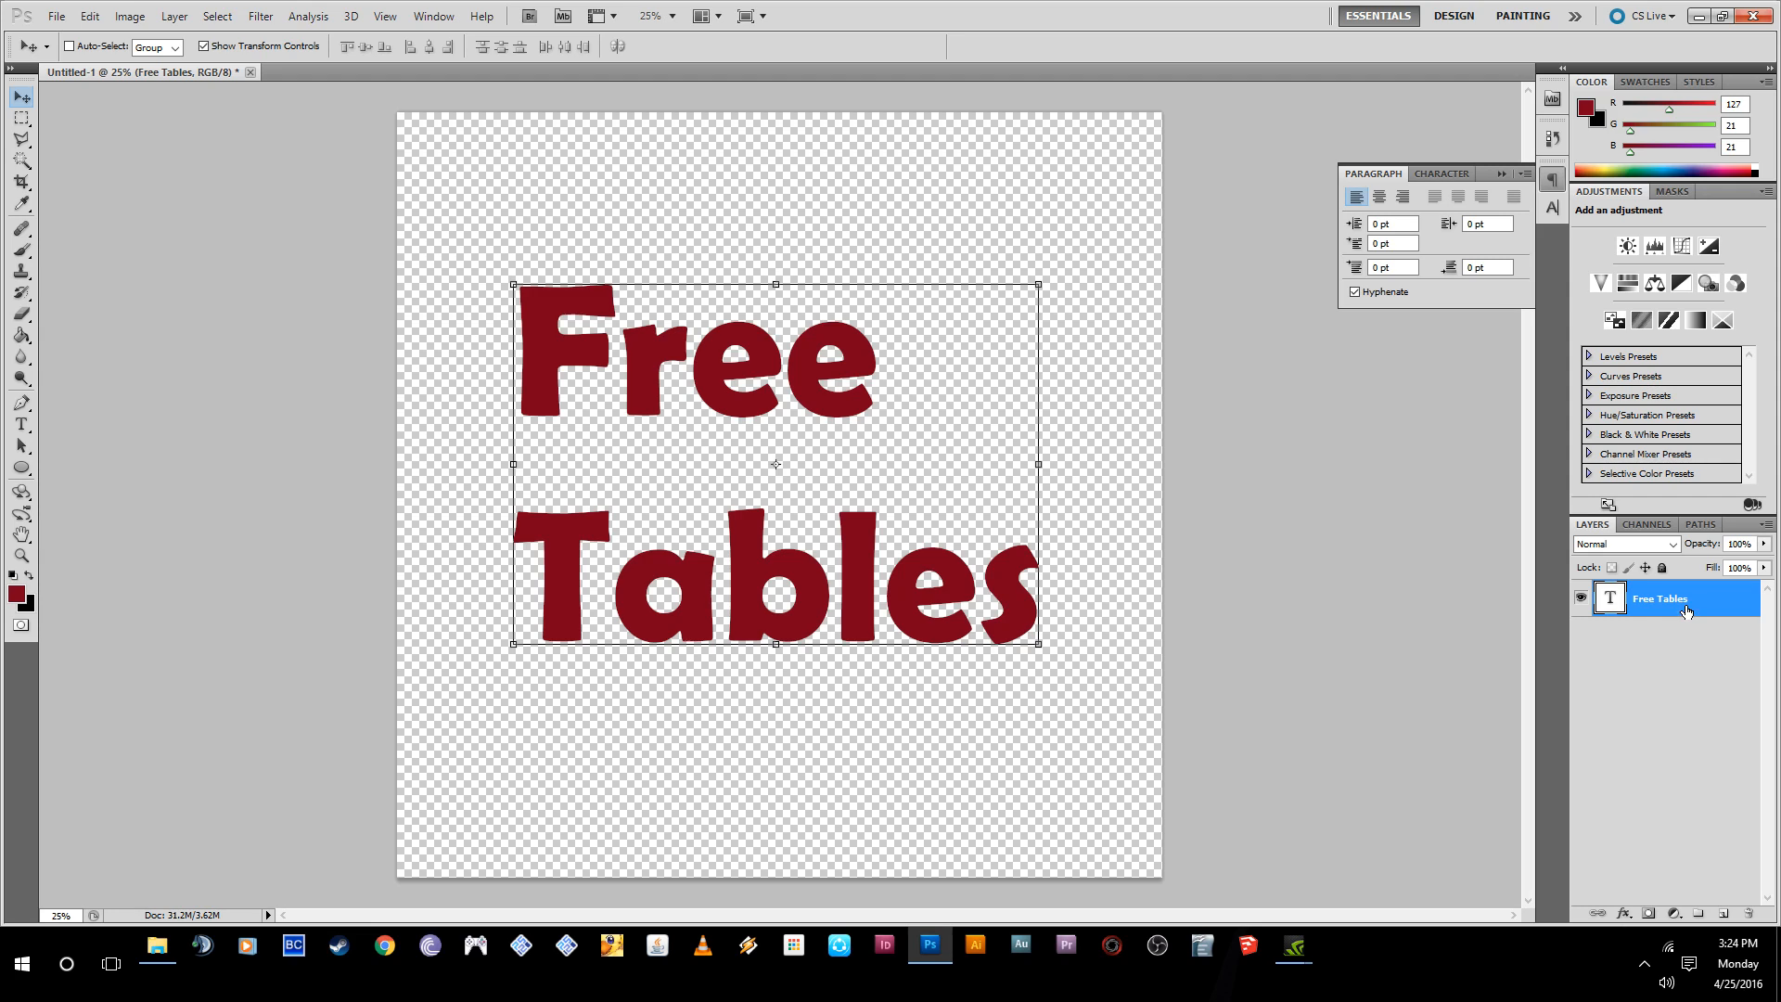
- Open the blending options of the Free Tables layer, move the dialog clear of the text, and enable Color Overlay
{"action": "right_click", "coordinate": [1661, 608]}
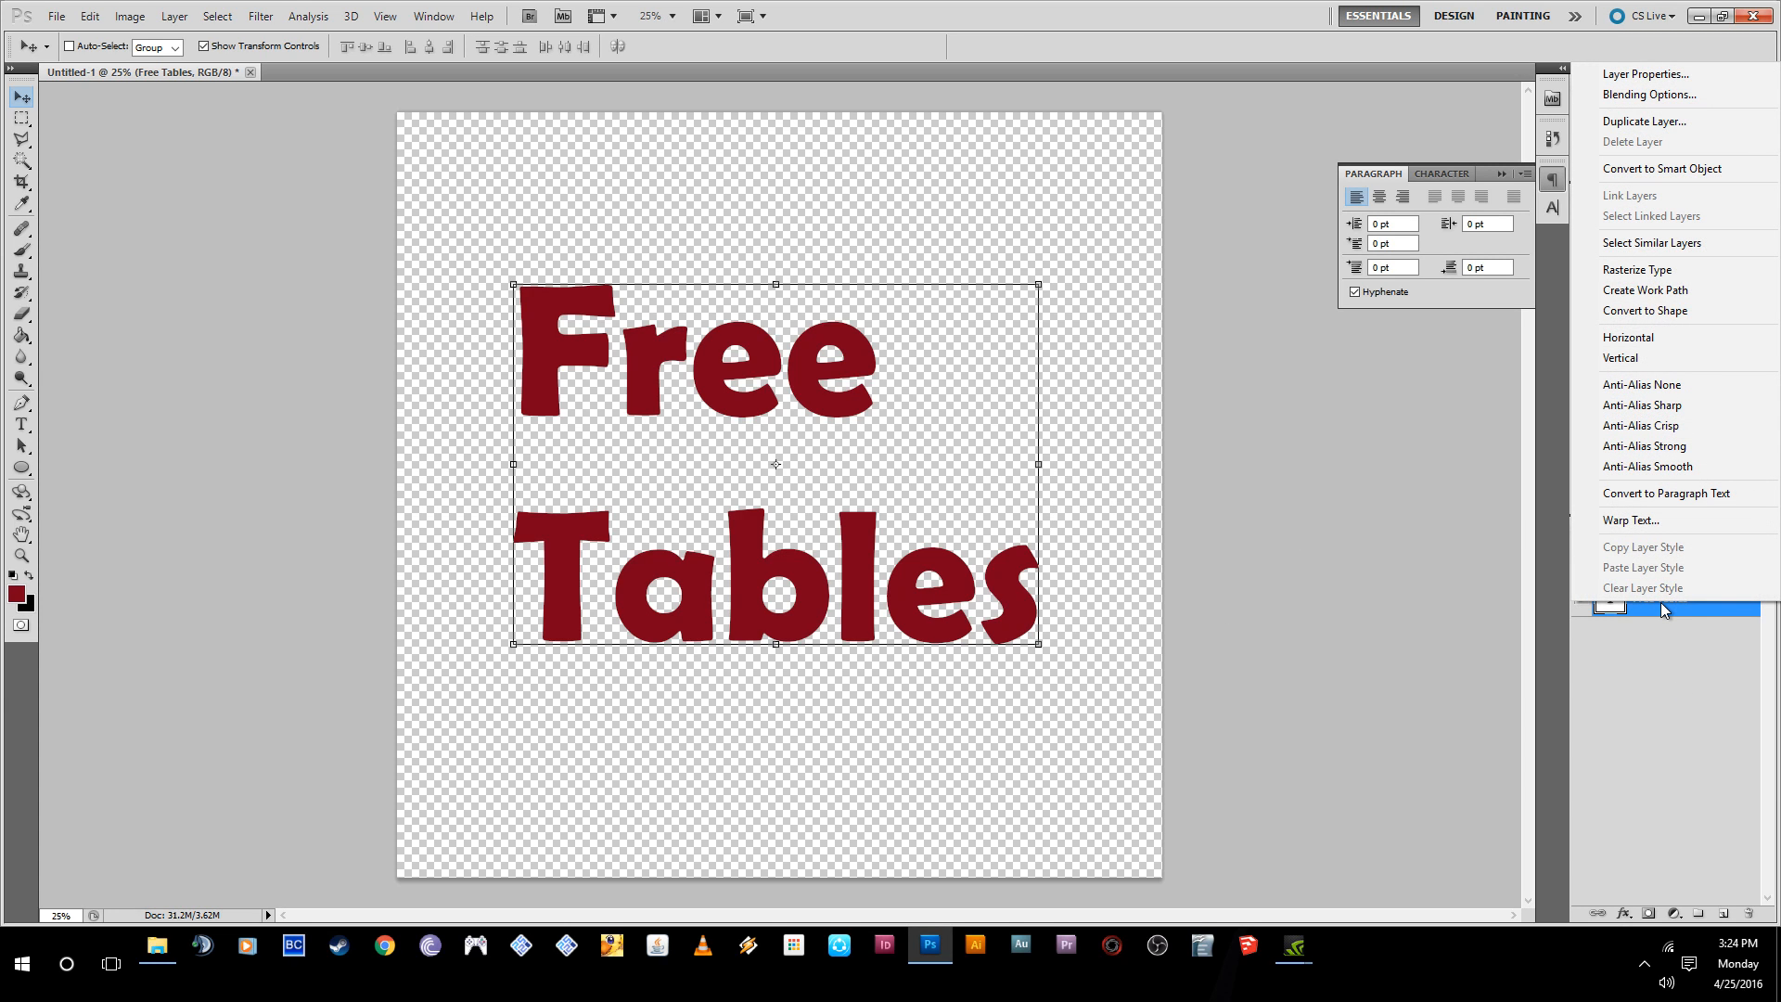
{"action": "left_click", "coordinate": [1660, 95]}
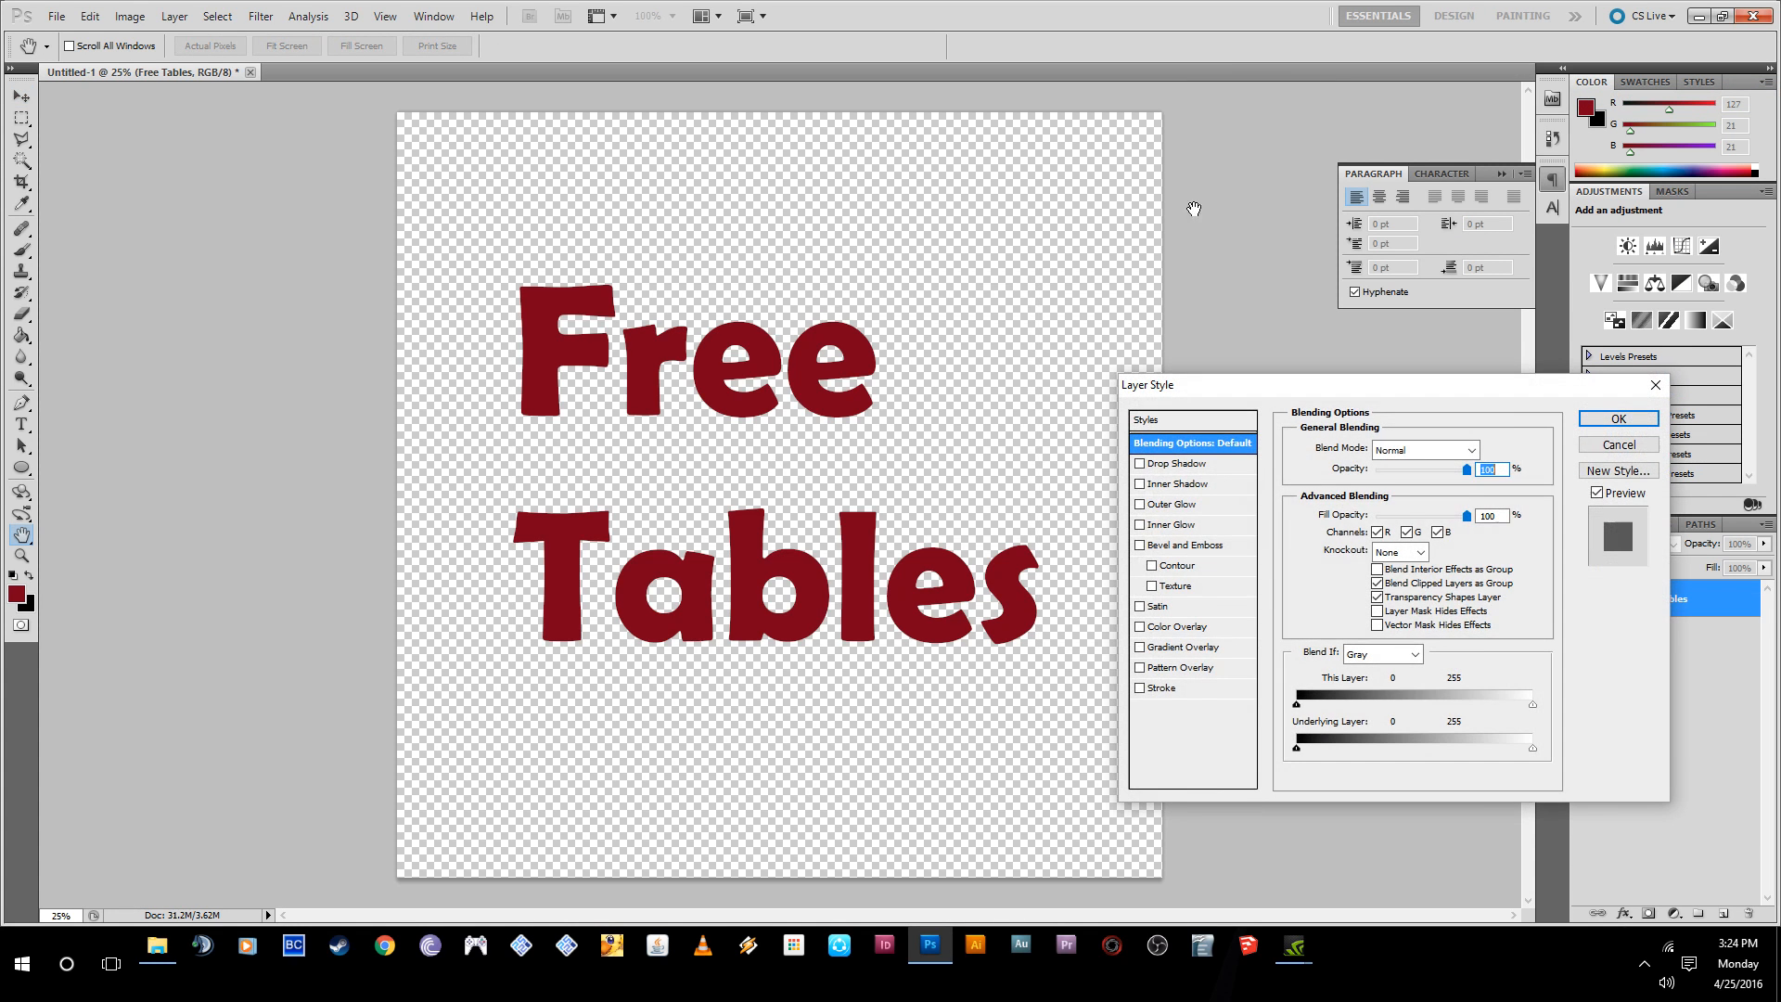
{"action": "left_click_drag", "start_coordinate": [1125, 386], "coordinate": [1066, 146]}
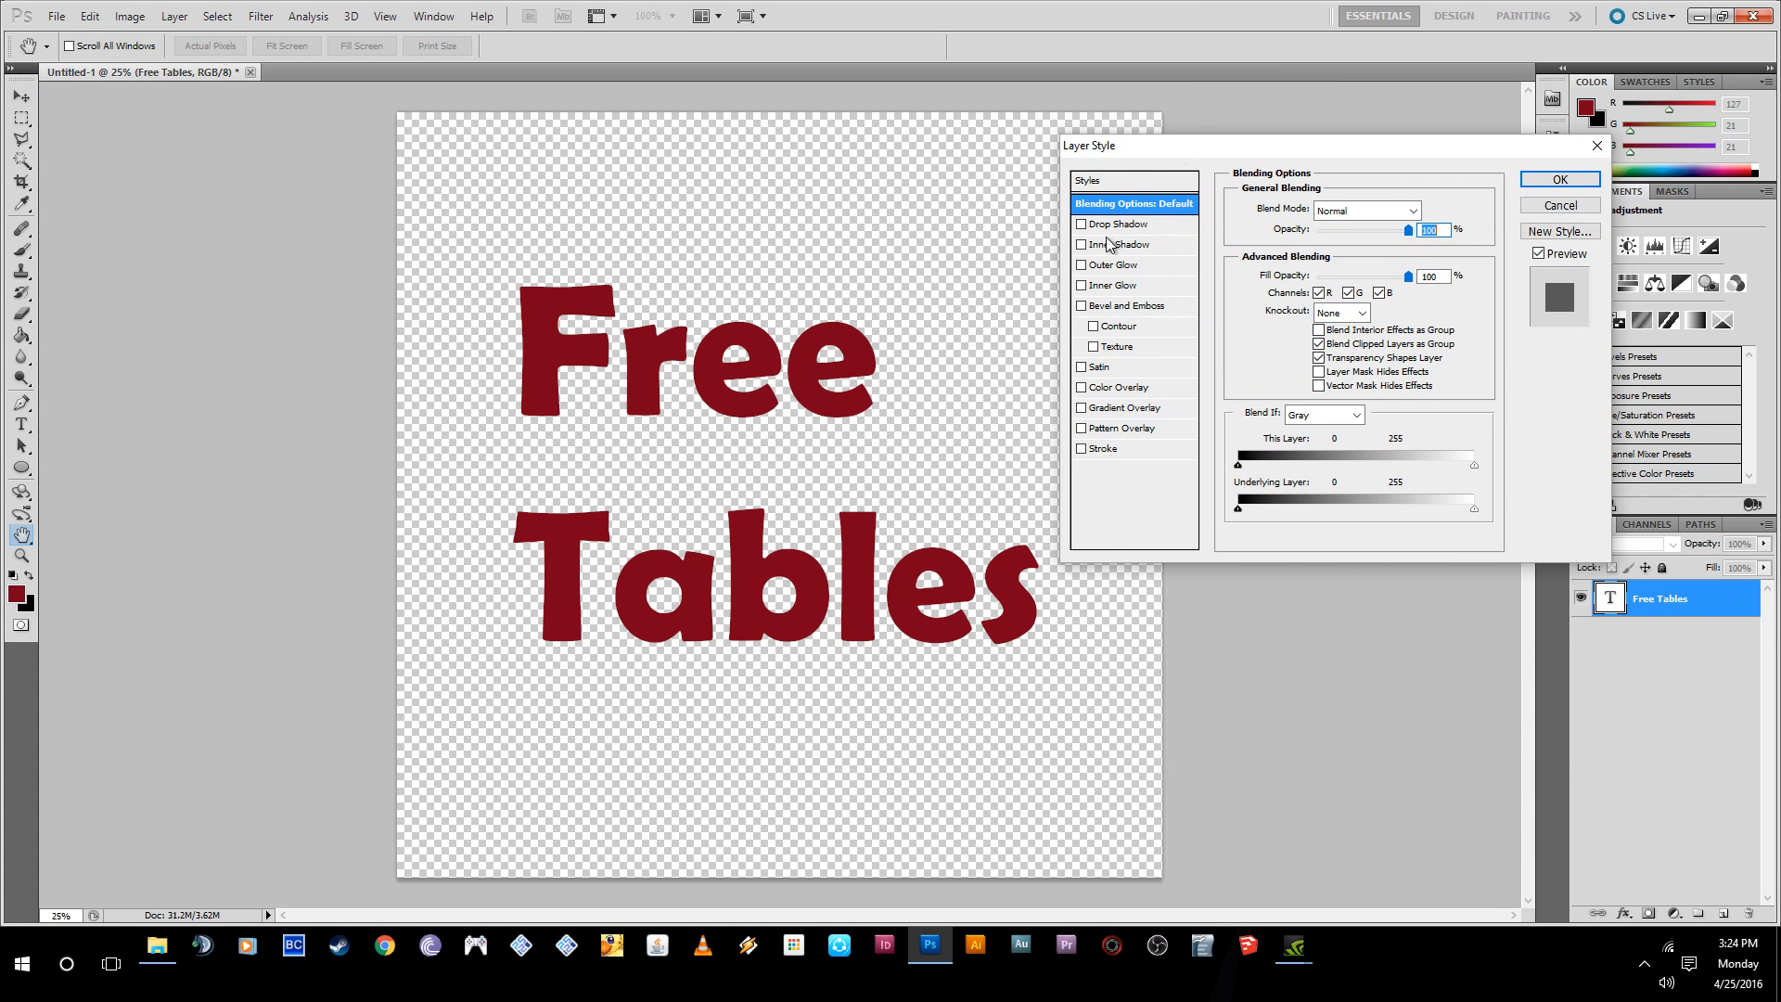
{"action": "left_click", "coordinate": [1081, 388]}
{"action": "left_click", "coordinate": [1101, 395]}
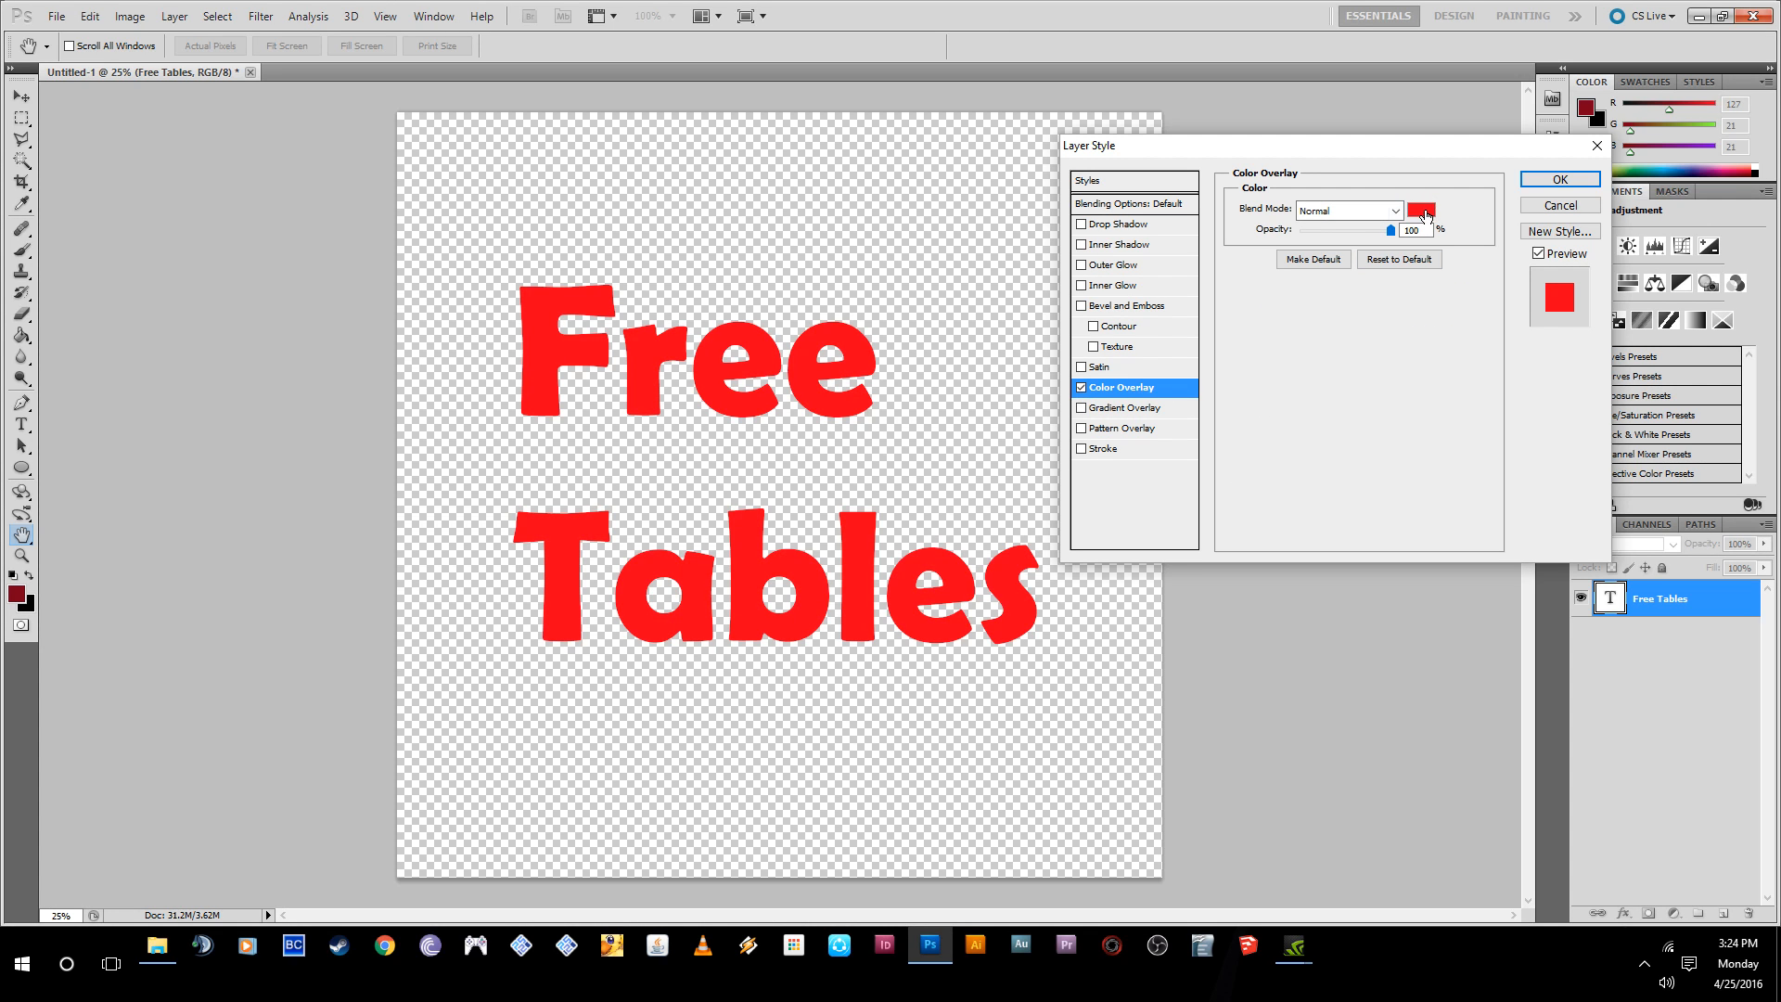
- Set the Color Overlay color to blue #281adc
{"action": "left_click", "coordinate": [1425, 215]}
{"action": "left_click", "coordinate": [844, 360]}
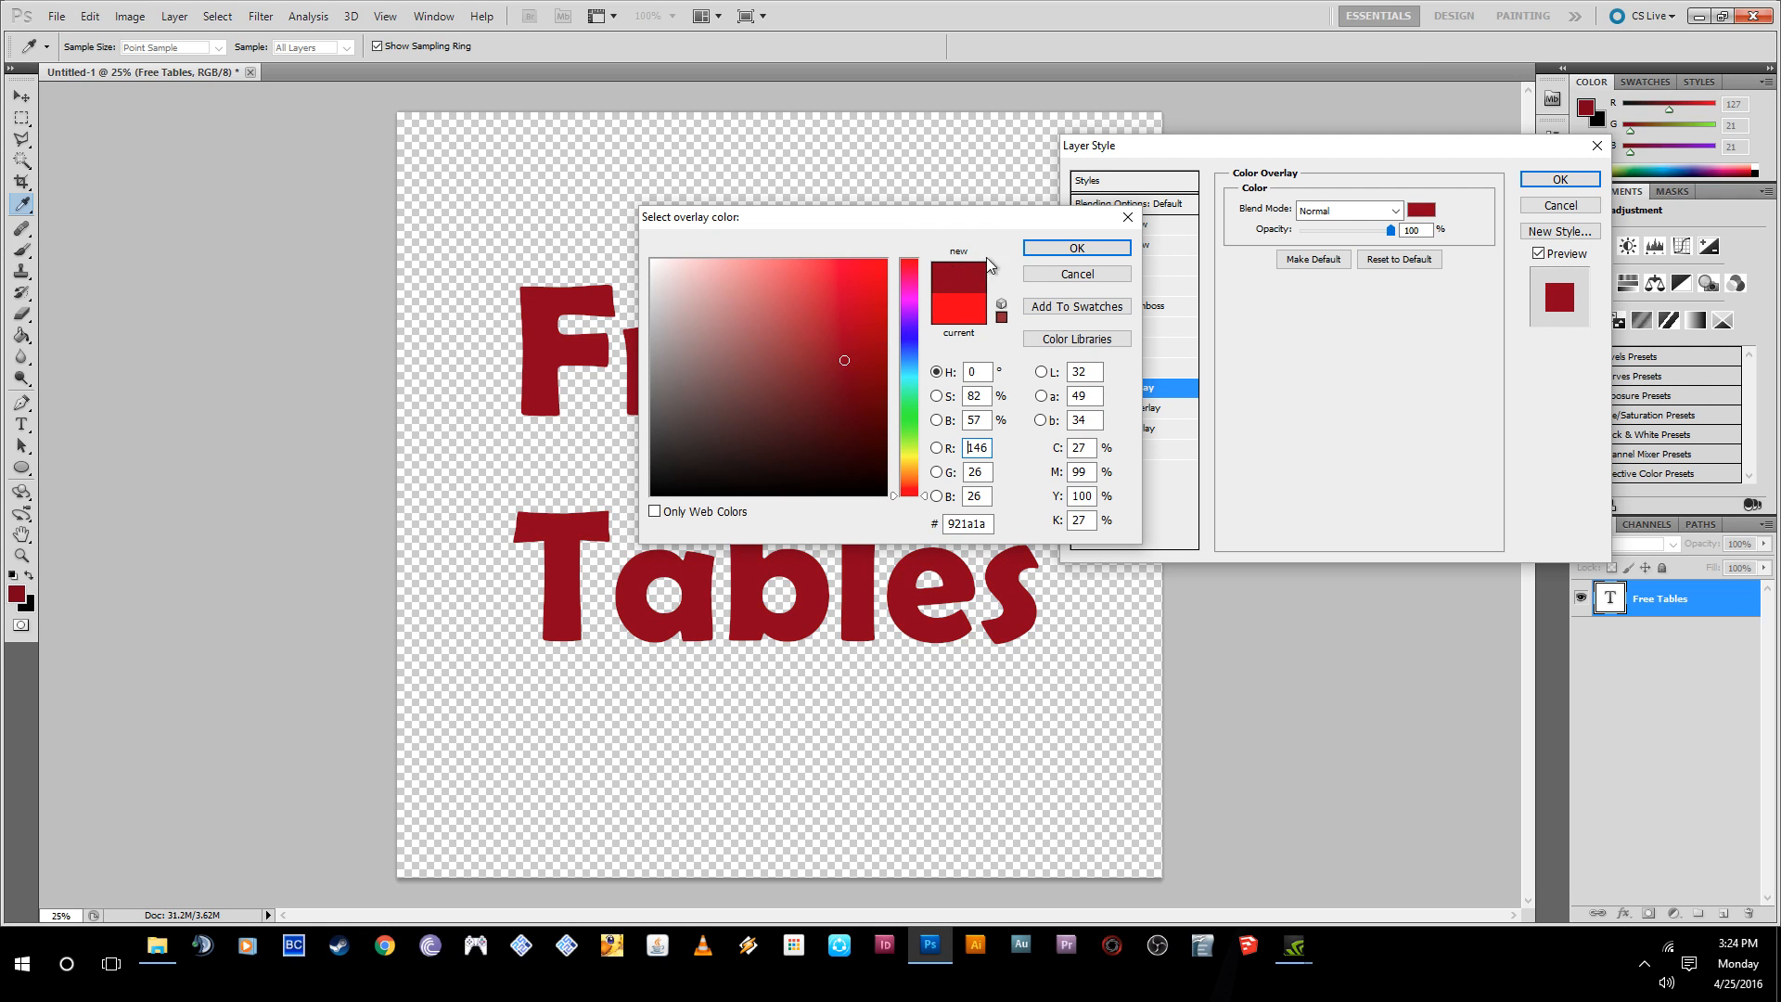
{"action": "mouse_move", "coordinate": [824, 386]}
{"action": "left_mouse_down"}
{"action": "mouse_move", "coordinate": [772, 330]}
{"action": "mouse_move", "coordinate": [748, 359]}
{"action": "left_mouse_up"}
{"action": "mouse_move", "coordinate": [926, 345]}
{"action": "left_mouse_down"}
{"action": "mouse_move", "coordinate": [833, 315]}
{"action": "mouse_move", "coordinate": [859, 292]}
{"action": "left_mouse_up"}
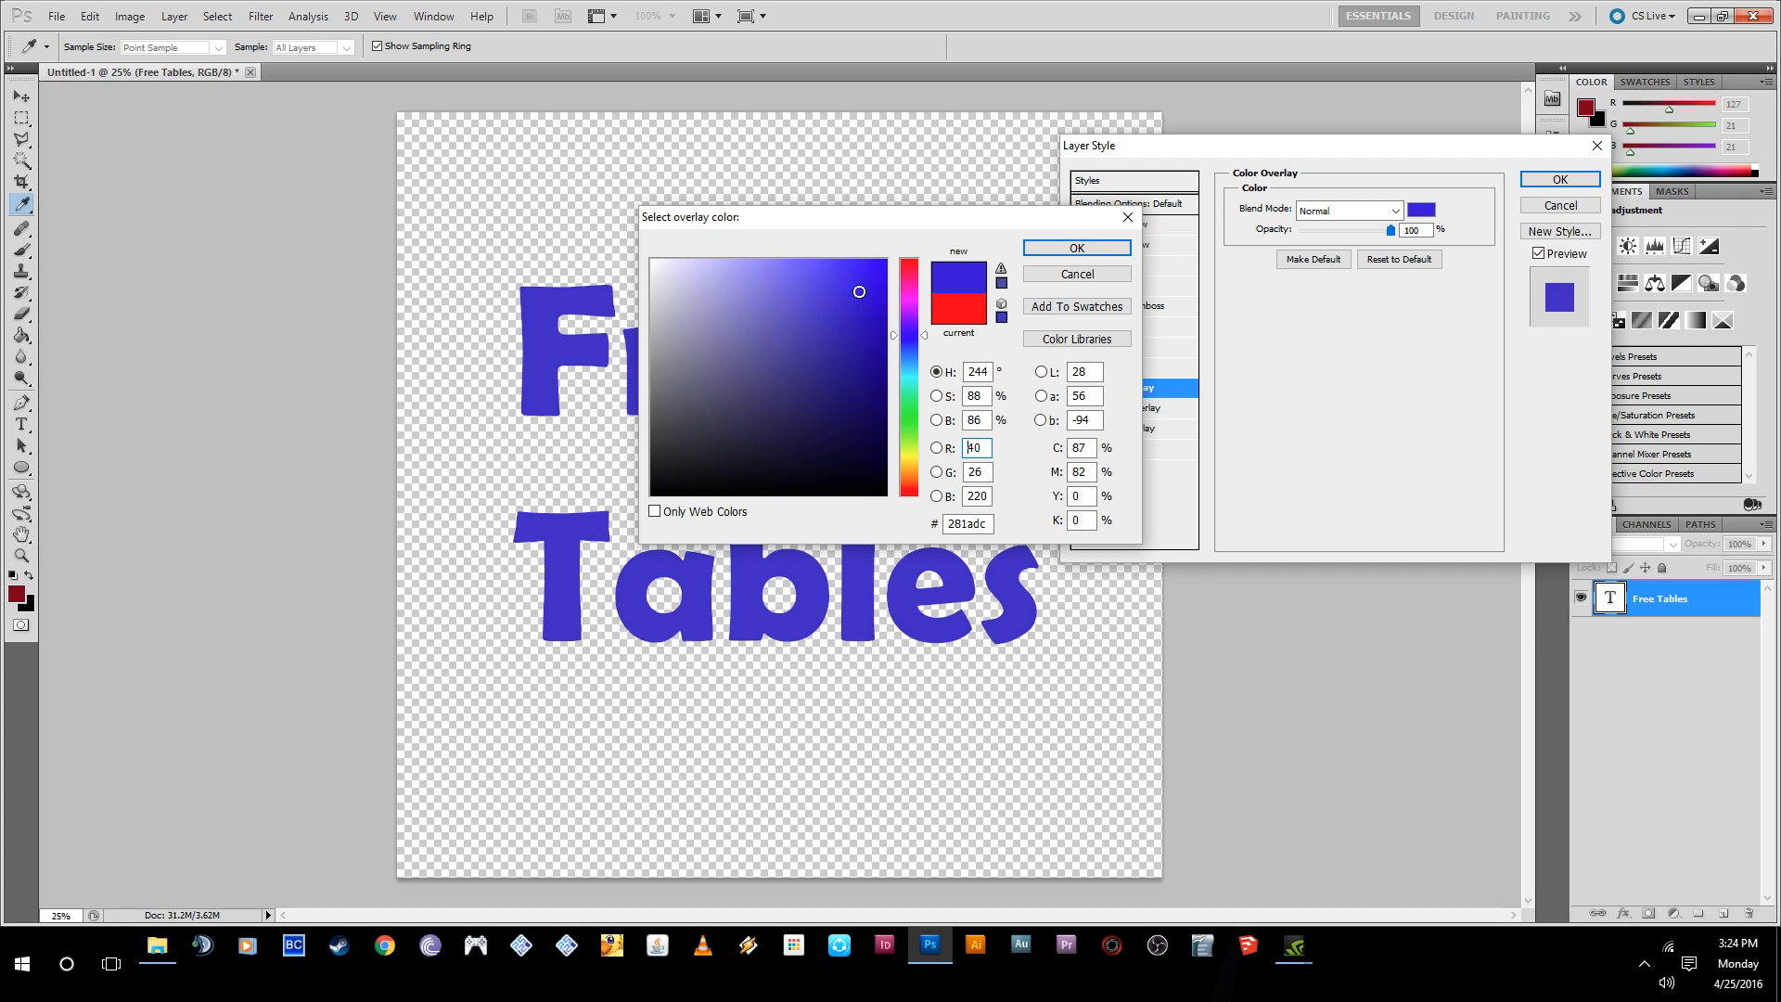
{"action": "left_click", "coordinate": [1104, 249]}
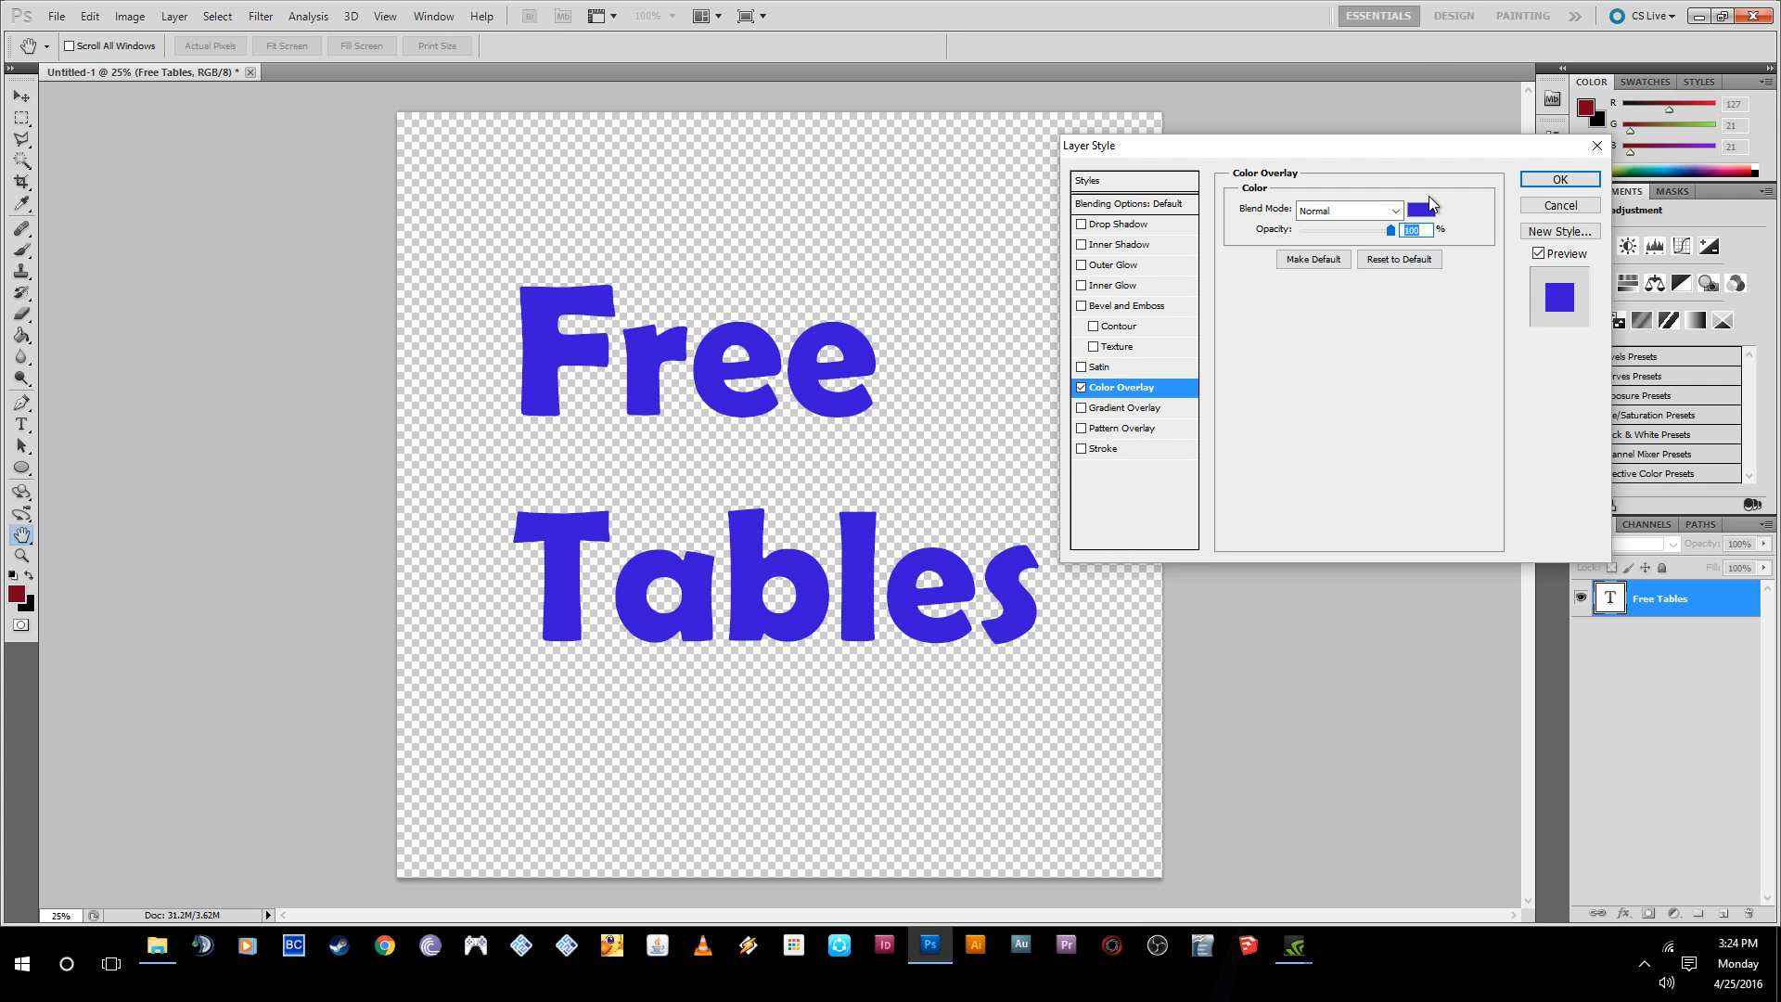
- Try Color Overlay blend modes such as Darker Color, Lighten, Linear Dodge (Add), Overlay and Hard Light, and return to Normal
{"action": "left_click", "coordinate": [1394, 214]}
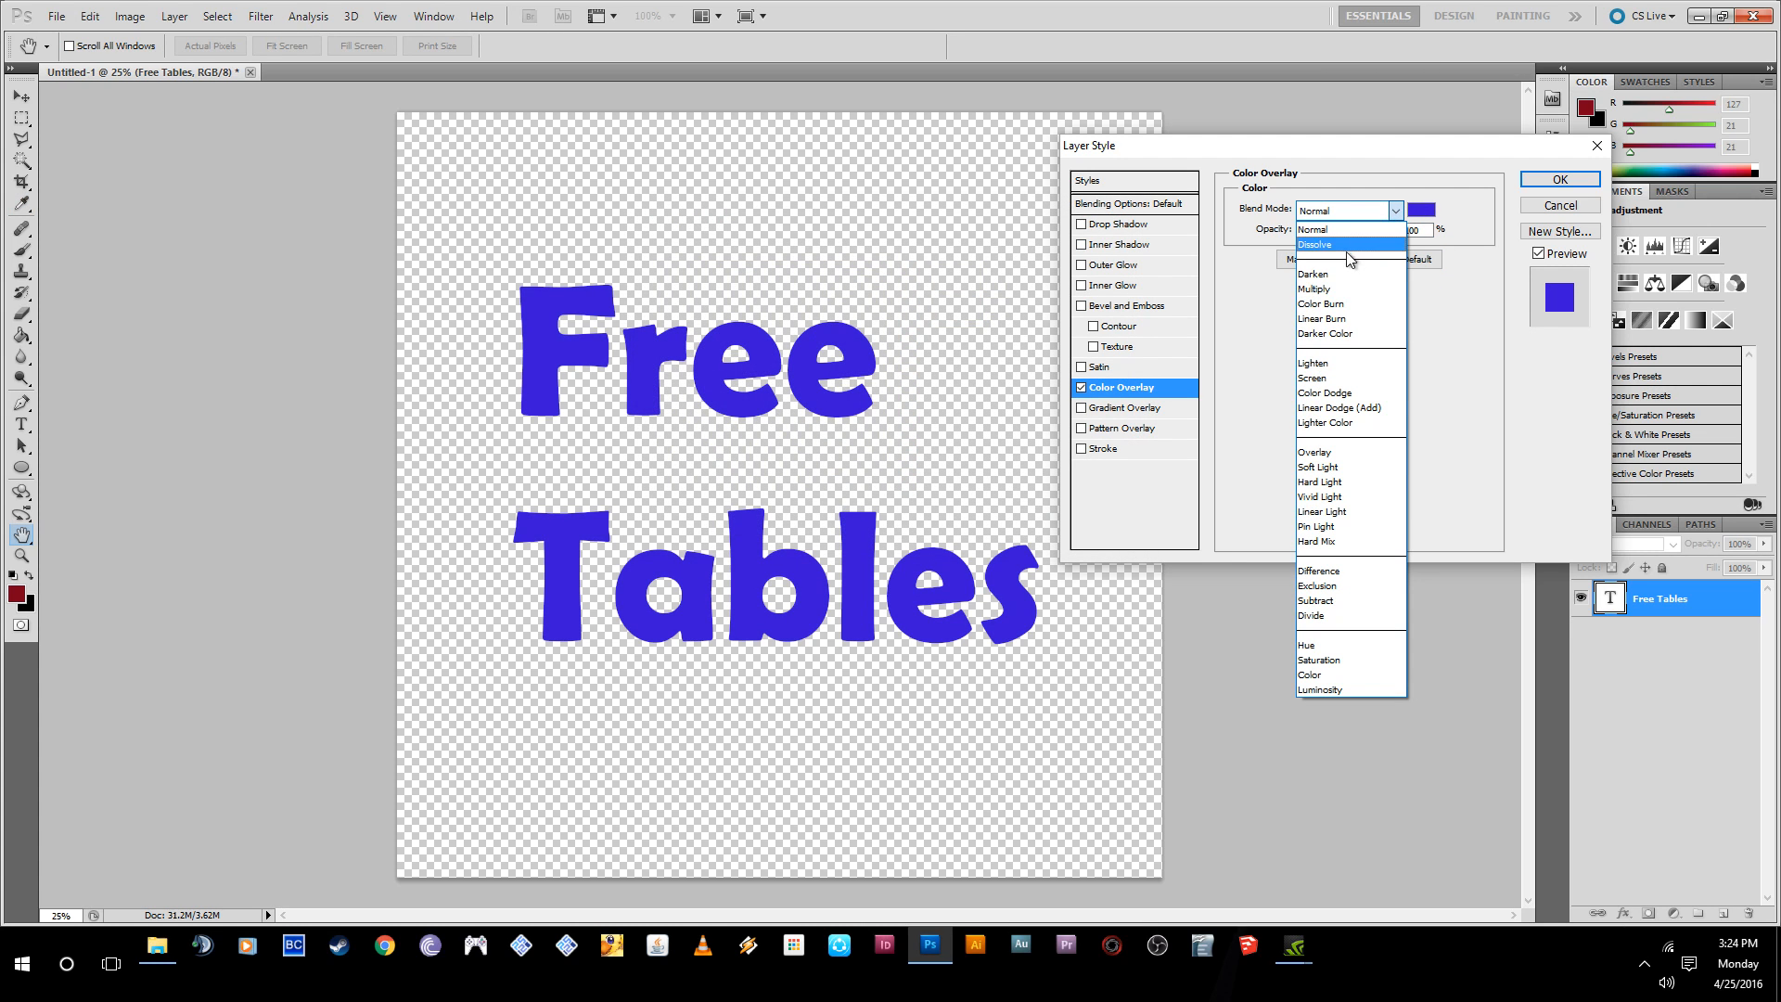
{"action": "left_click", "coordinate": [1327, 301]}
{"action": "scroll", "coordinate": [1347, 222], "scroll_direction": "down", "scroll_amount": 2}
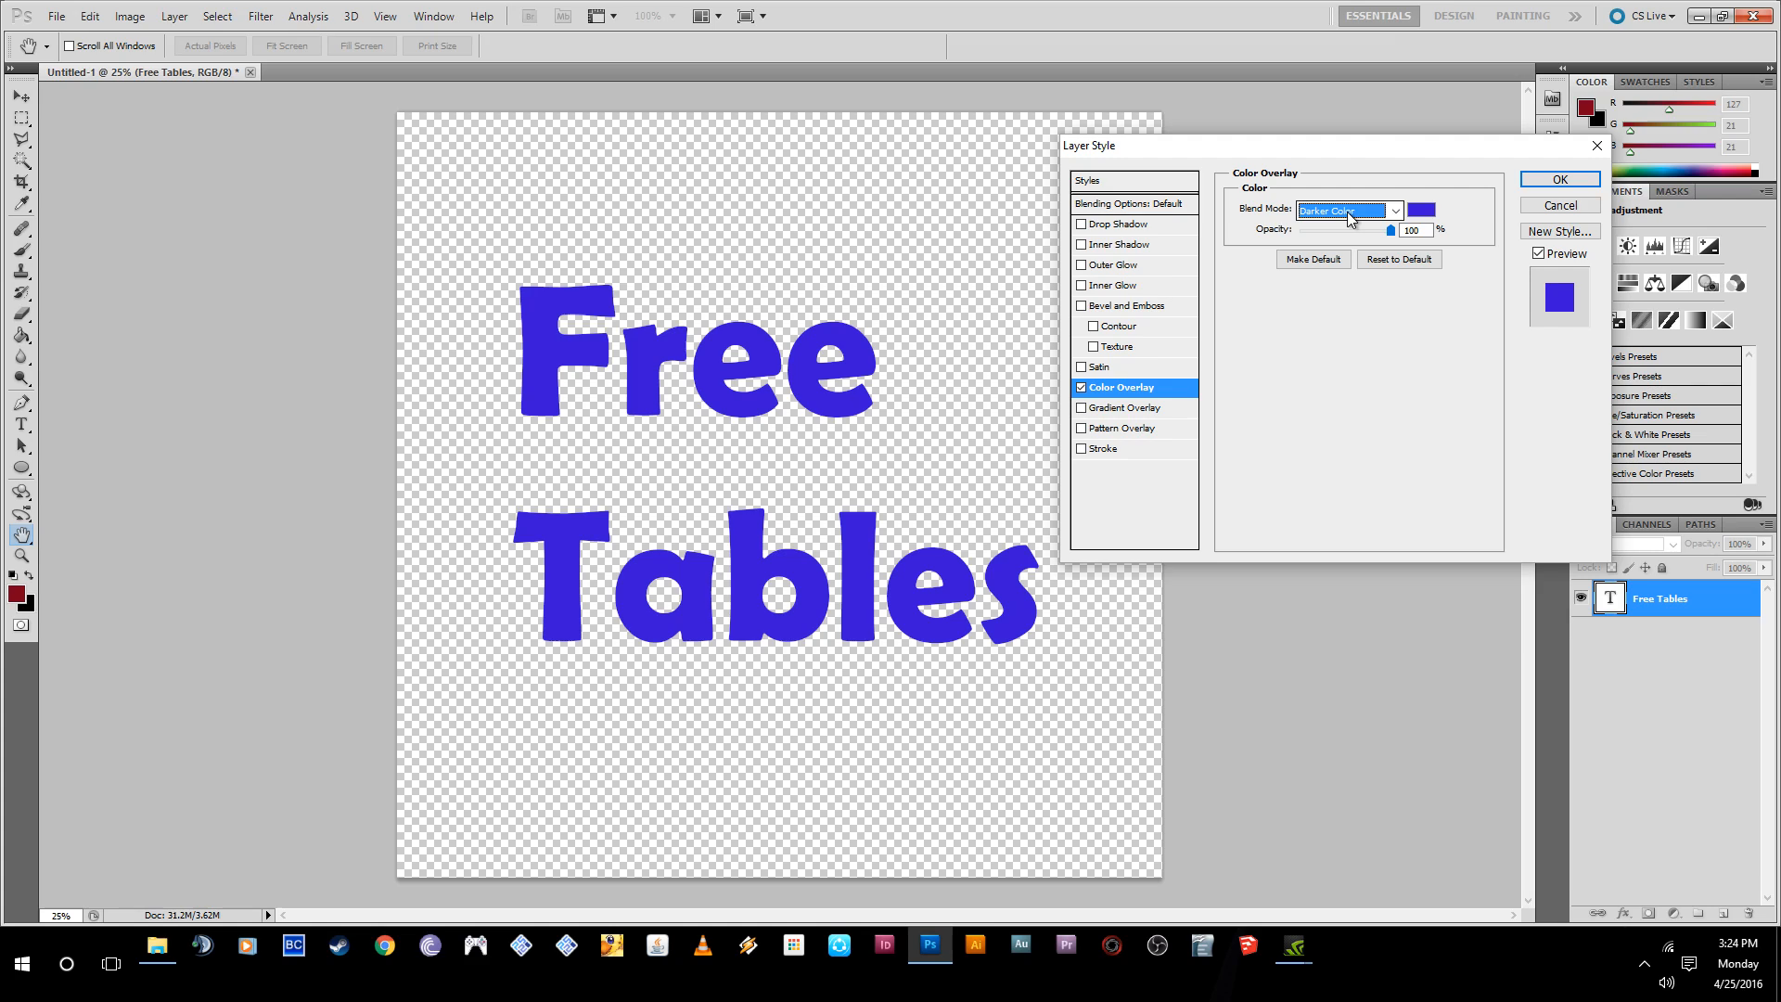
{"action": "scroll", "coordinate": [1350, 217], "scroll_direction": "down", "scroll_amount": 1}
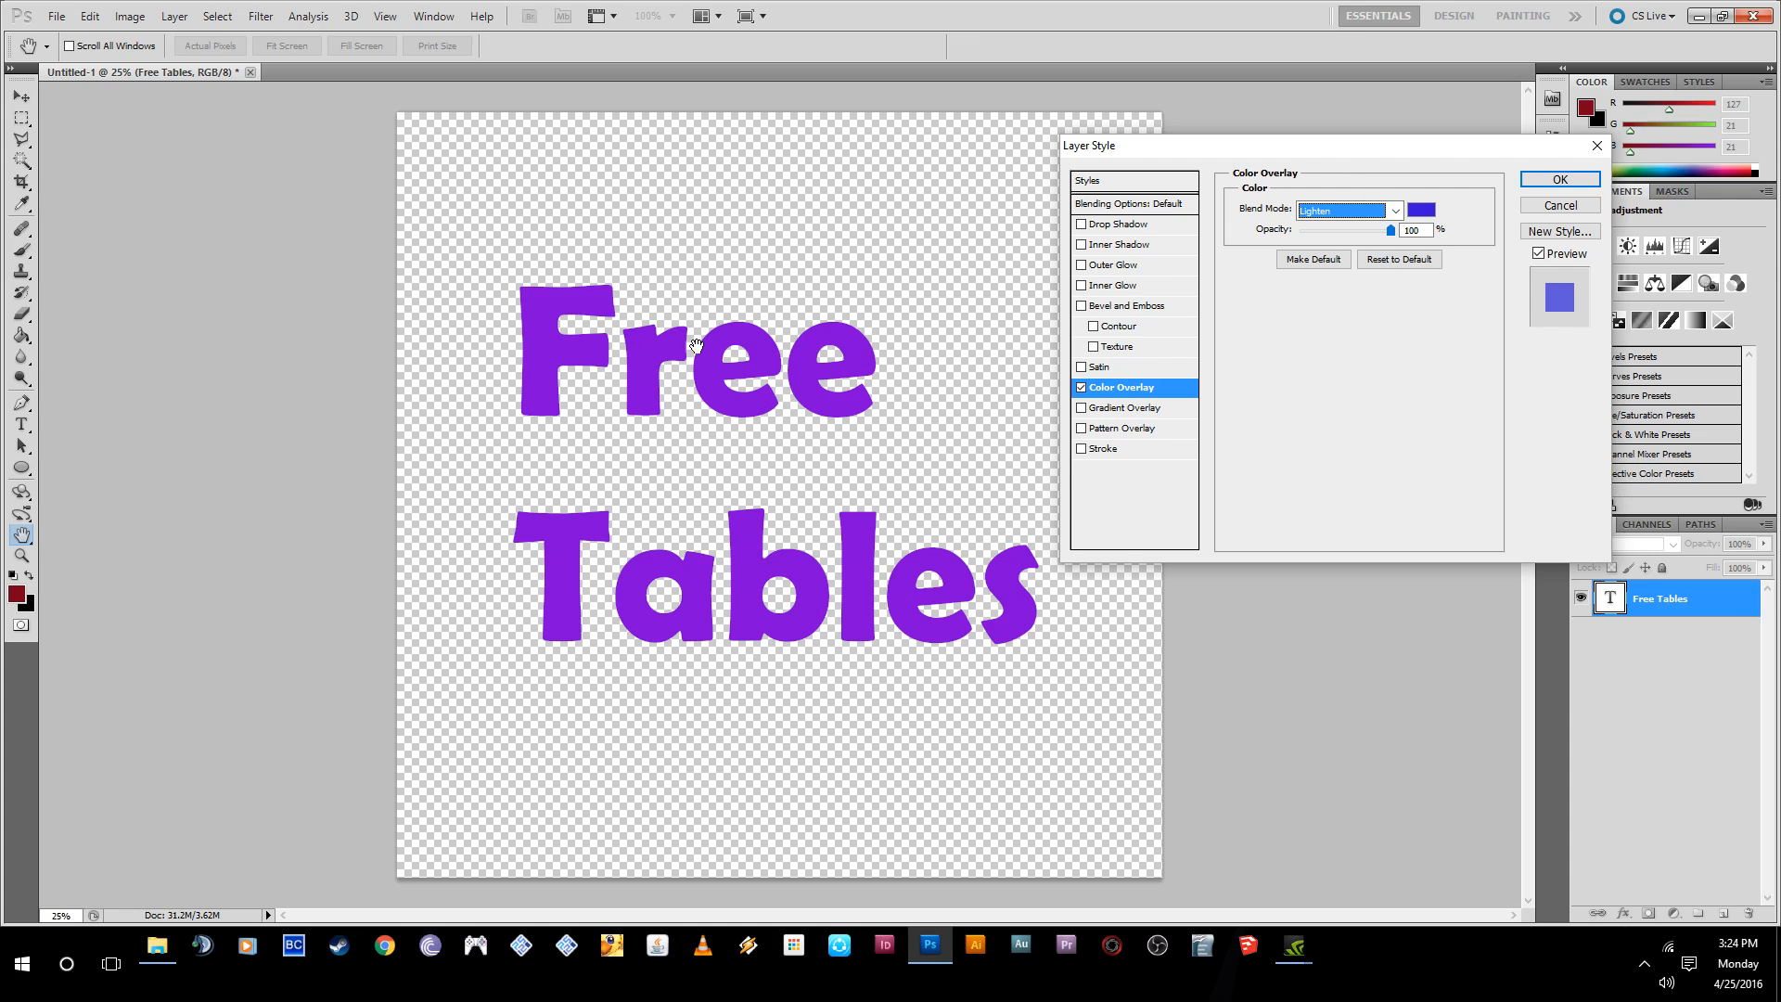
{"action": "scroll", "coordinate": [1311, 215], "scroll_direction": "down", "scroll_amount": 2}
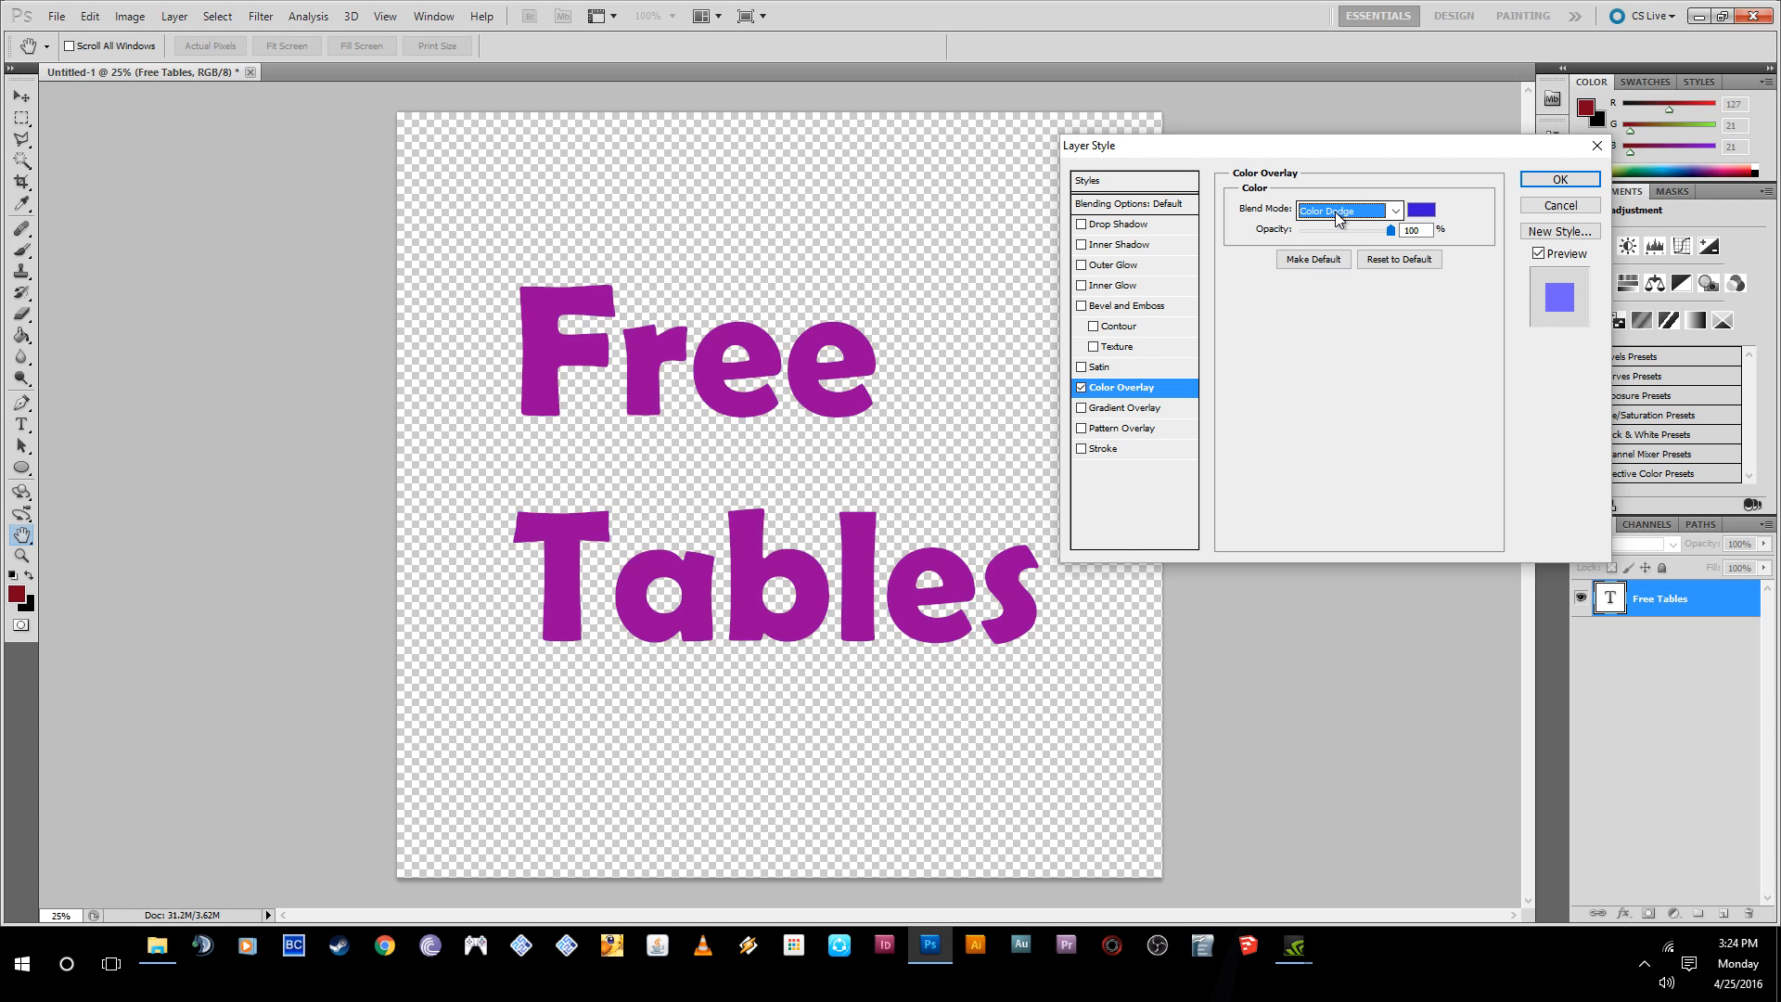
{"action": "scroll", "coordinate": [1347, 216], "scroll_direction": "down", "scroll_amount": 2}
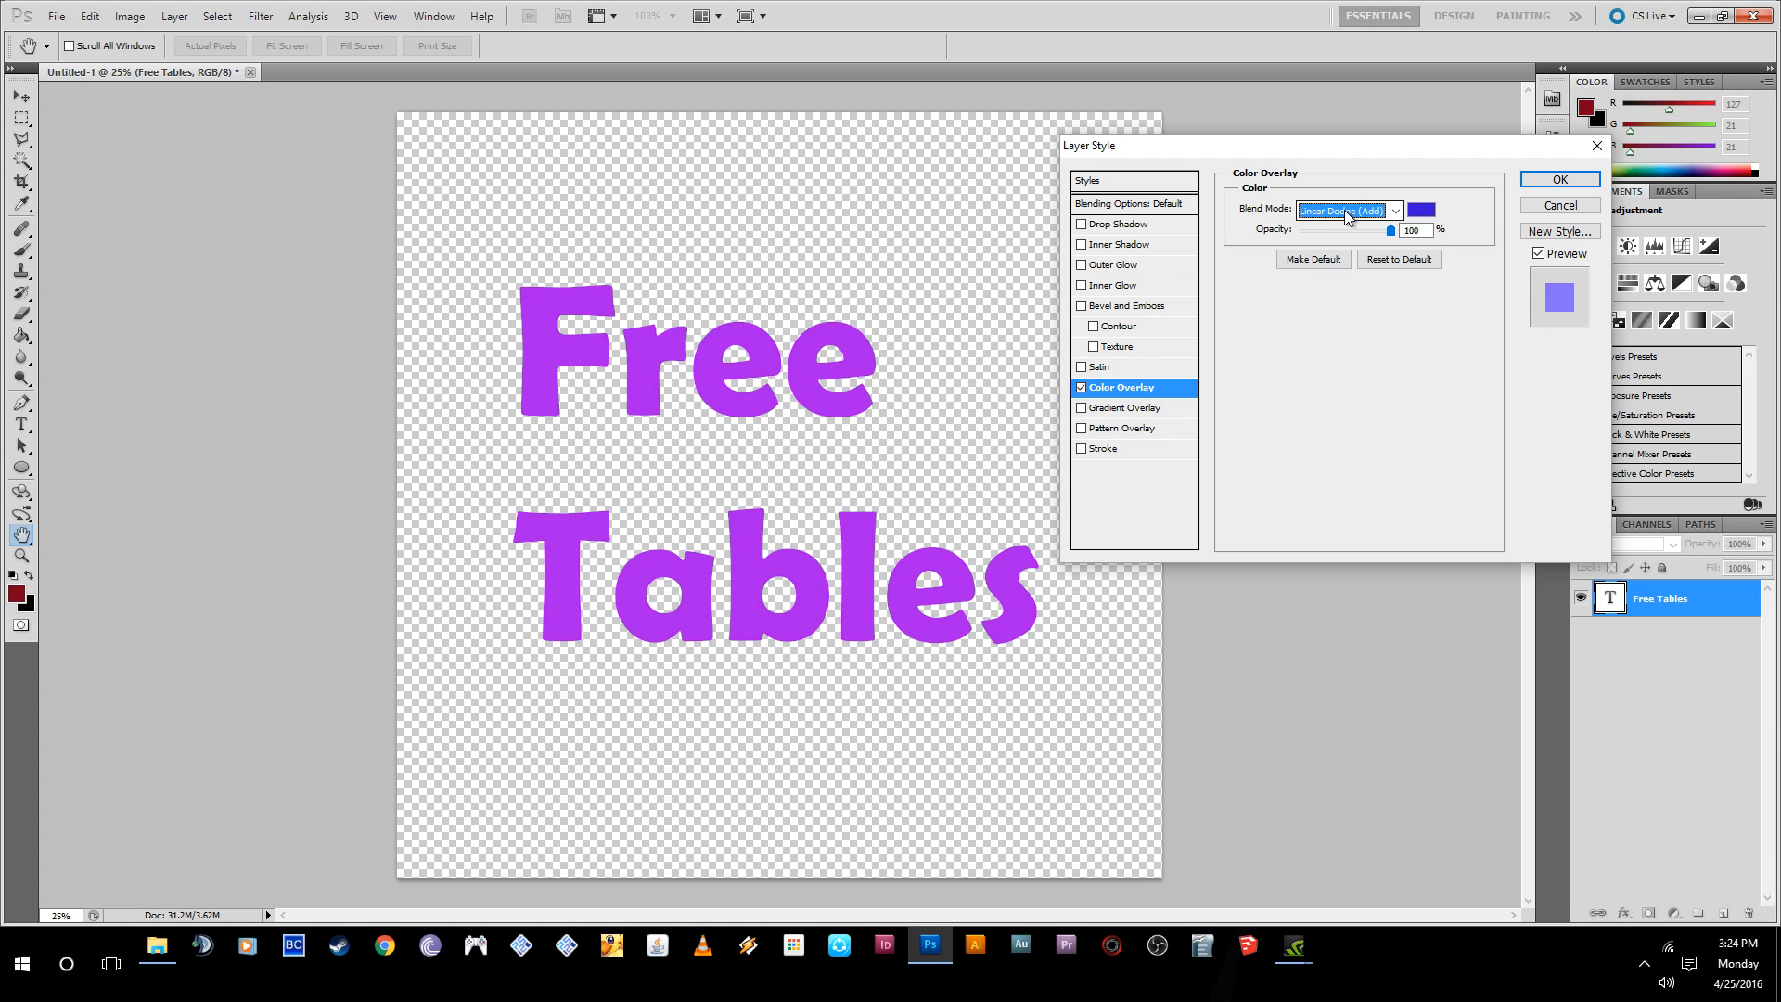
{"action": "scroll", "coordinate": [1347, 215], "scroll_direction": "down", "scroll_amount": 1}
{"action": "scroll", "coordinate": [1347, 215], "scroll_direction": "up", "scroll_amount": 1}
{"action": "scroll", "coordinate": [1347, 215], "scroll_direction": "down", "scroll_amount": 1}
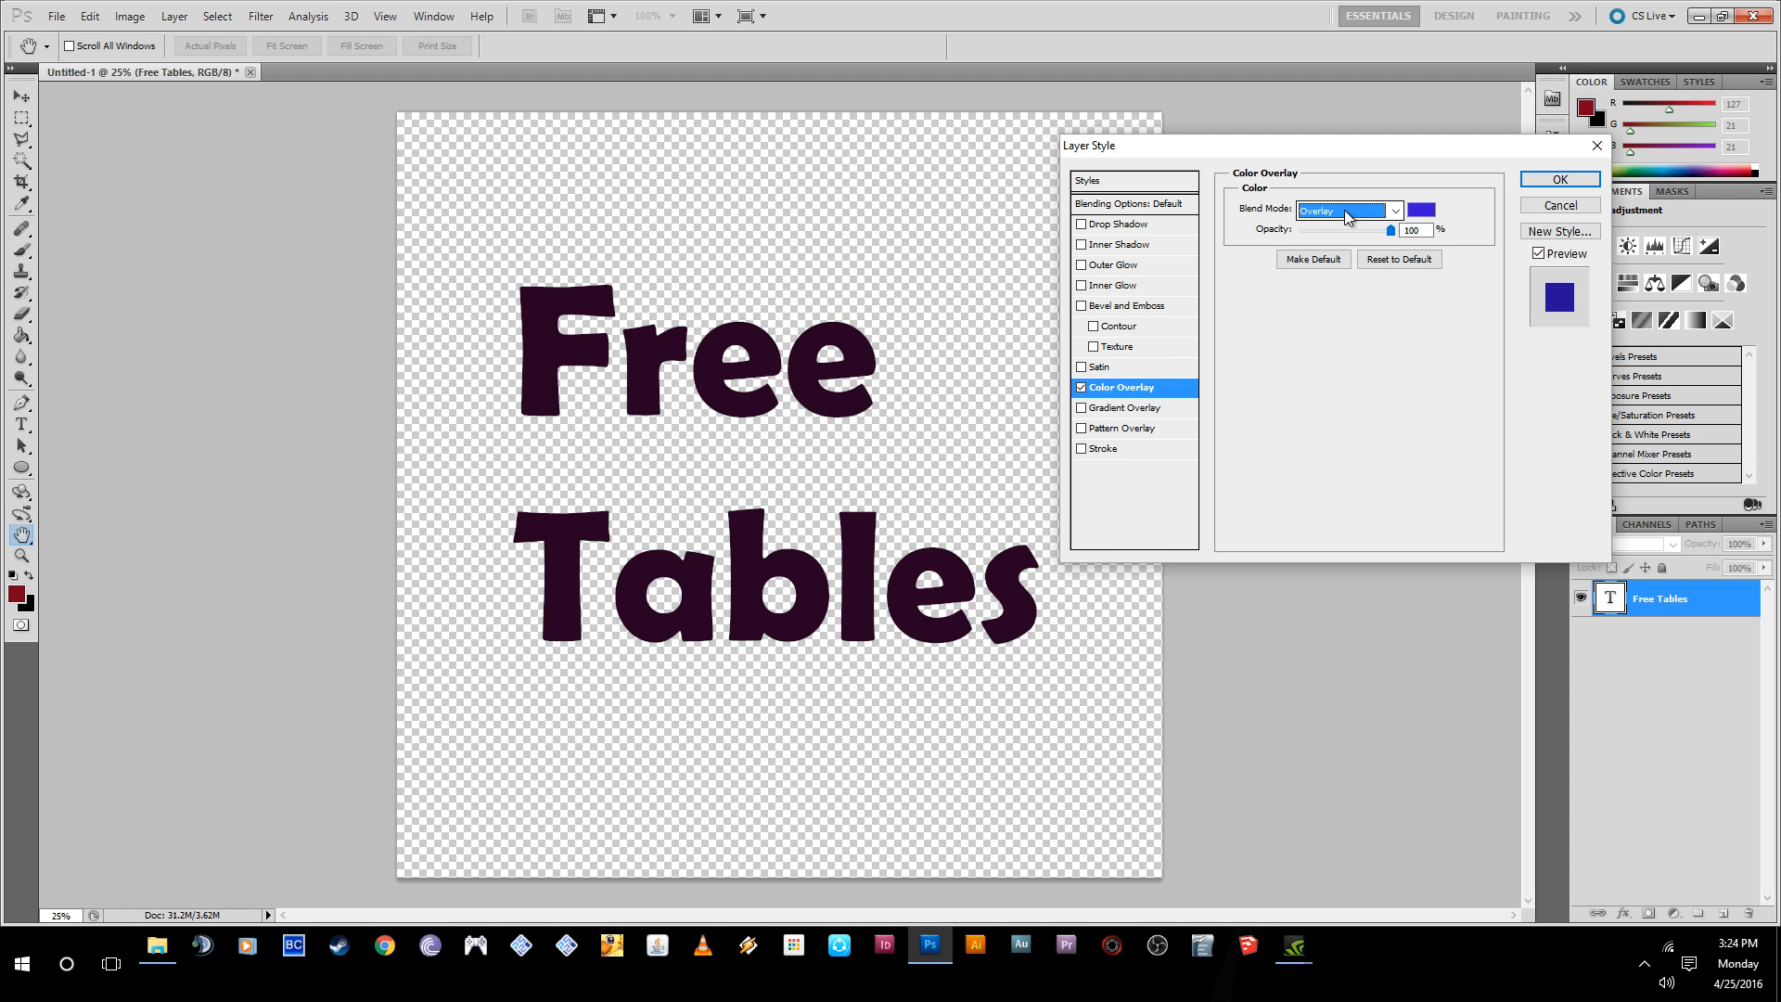
{"action": "scroll", "coordinate": [1347, 216], "scroll_direction": "down", "scroll_amount": 2}
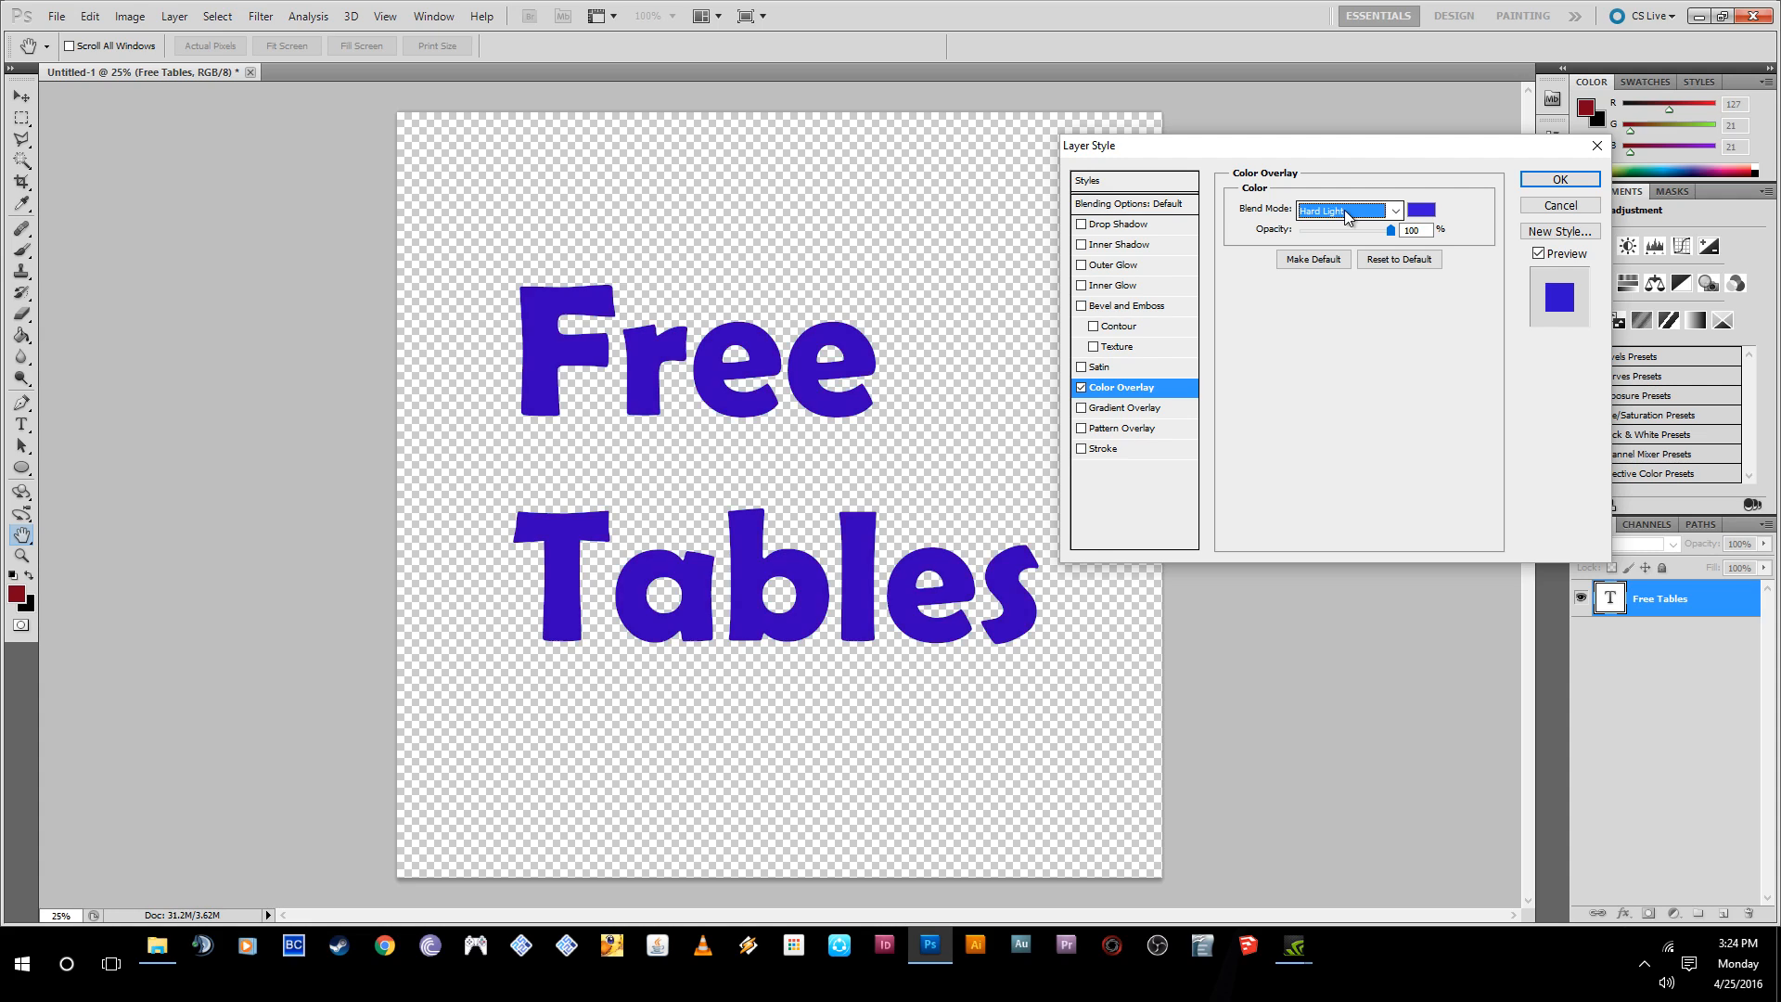
{"action": "scroll", "coordinate": [1348, 217], "scroll_direction": "up", "scroll_amount": 5}
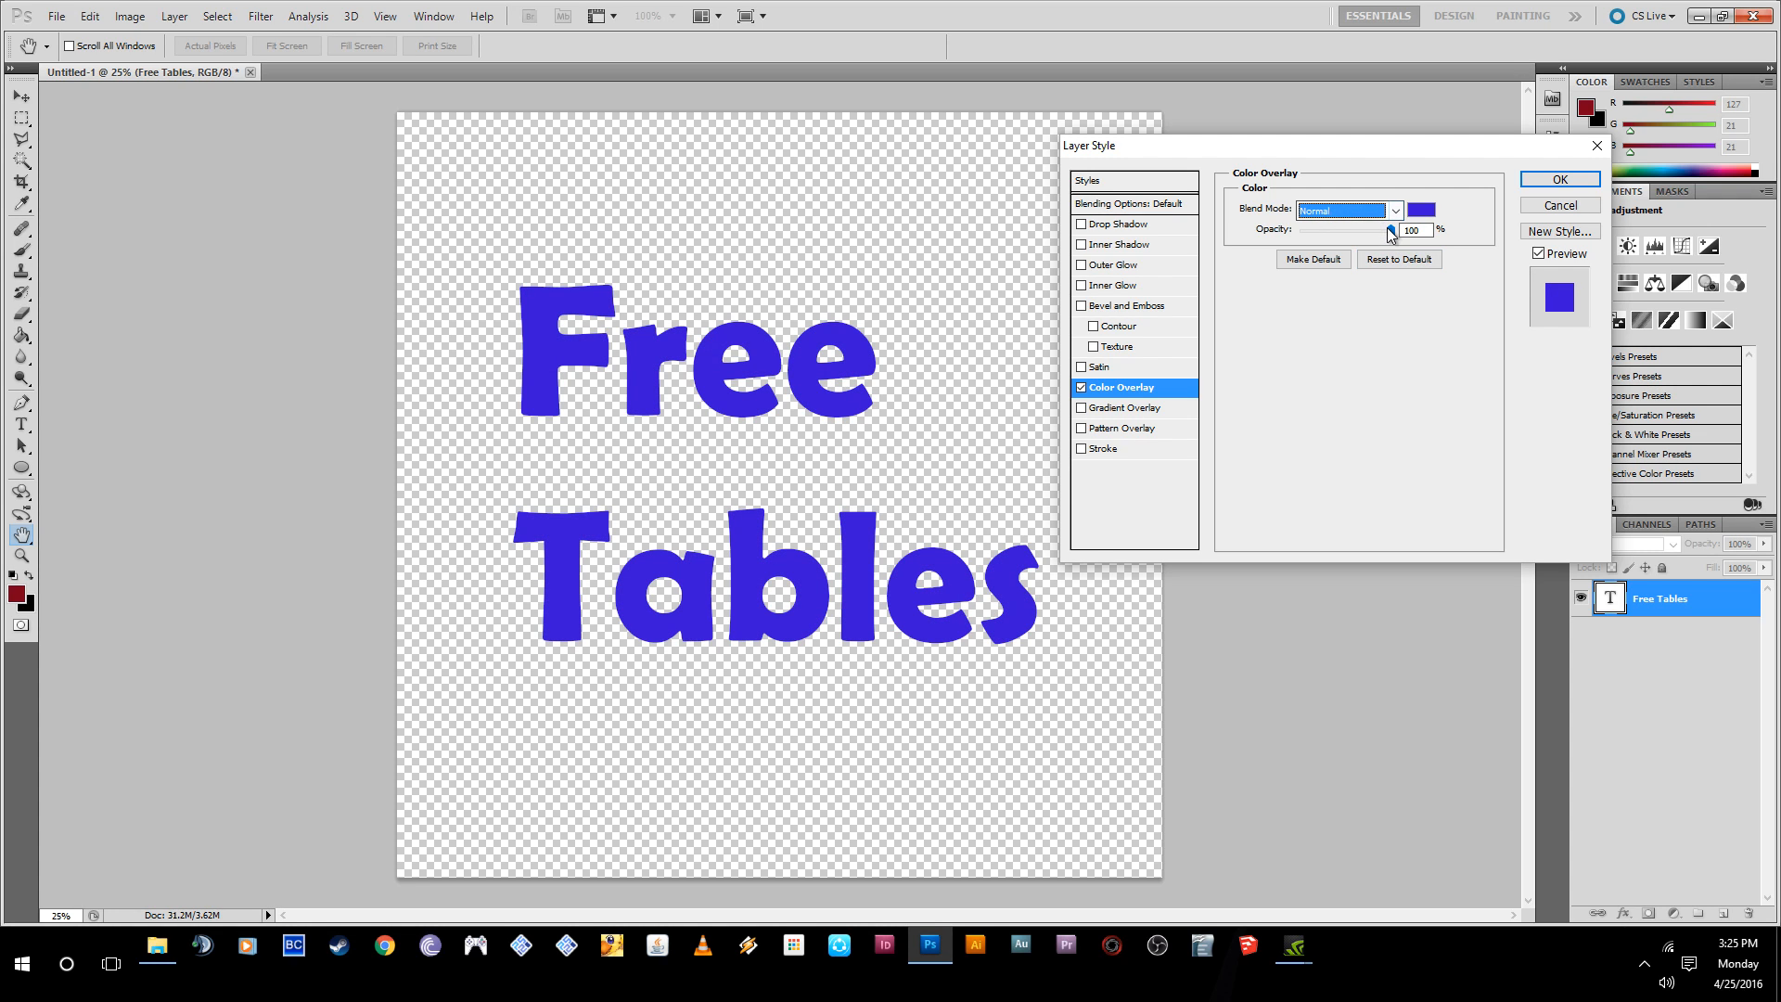
- Lower the Color Overlay opacity to 21% and disable the Color Overlay effect
{"action": "left_click_drag", "start_coordinate": [1390, 230], "coordinate": [1320, 240]}
{"action": "left_click", "coordinate": [1081, 388]}
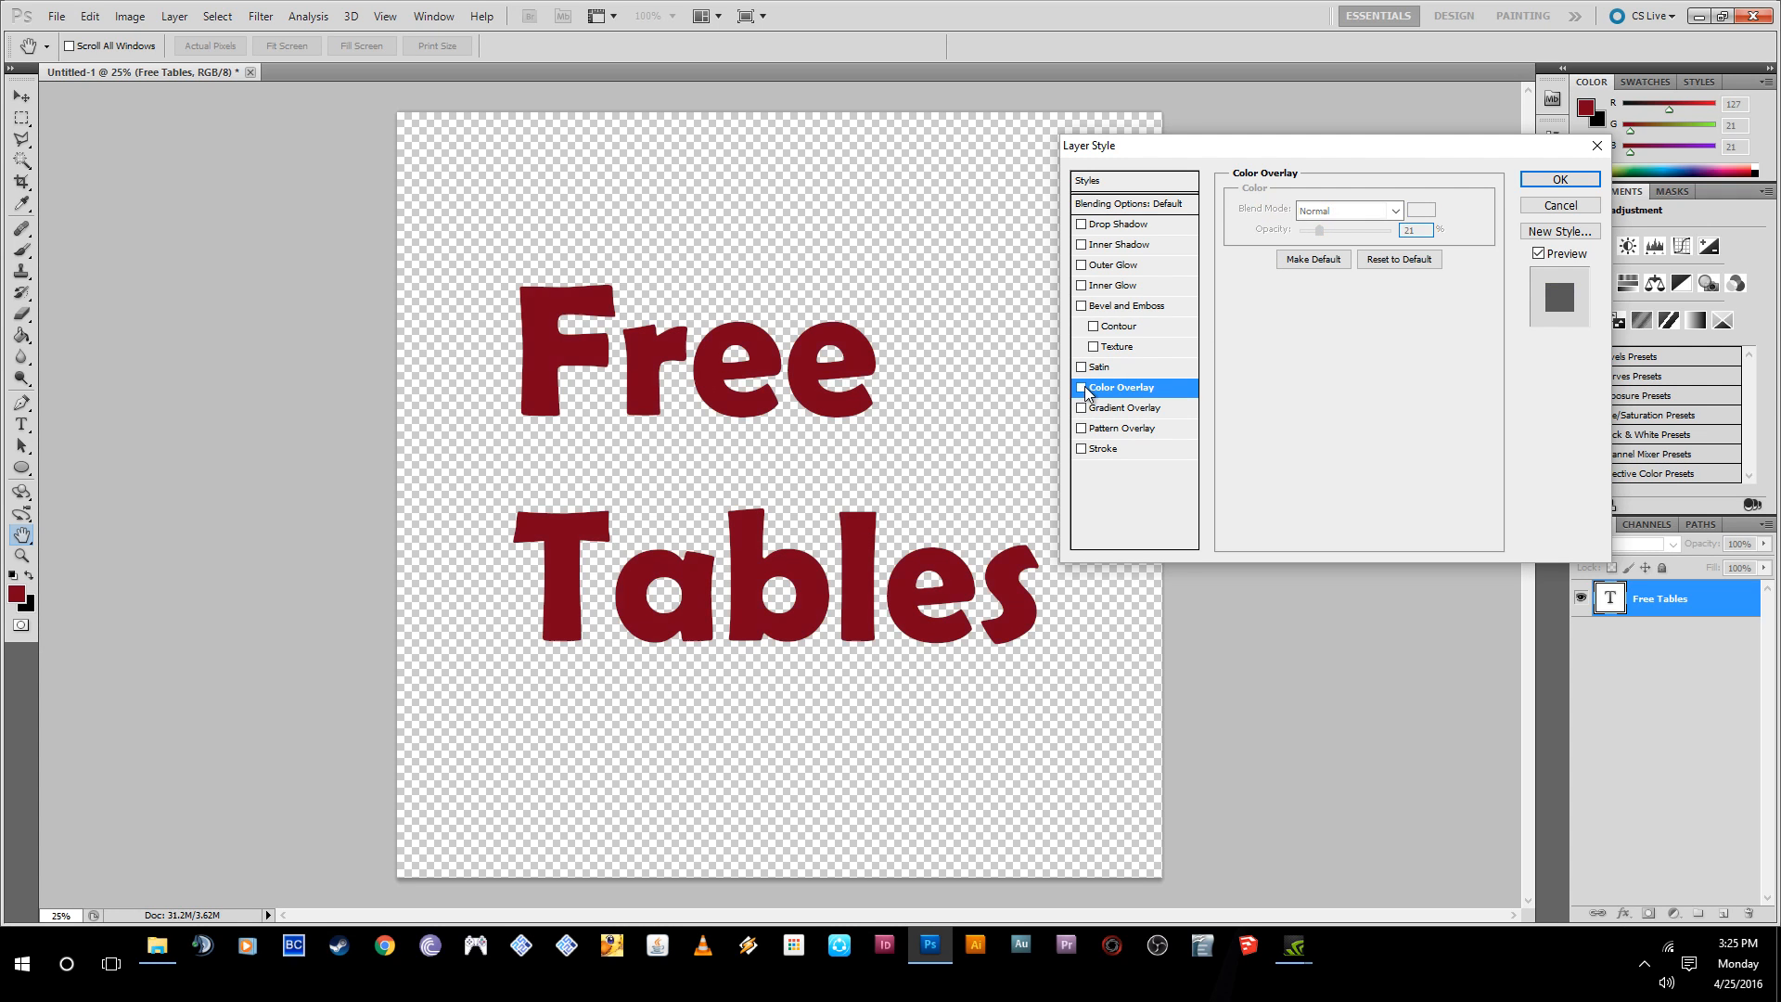
- Enable Gradient Overlay, try the copper and red-green presets, and apply the dark red to black preset reversed
{"action": "left_click", "coordinate": [1080, 407]}
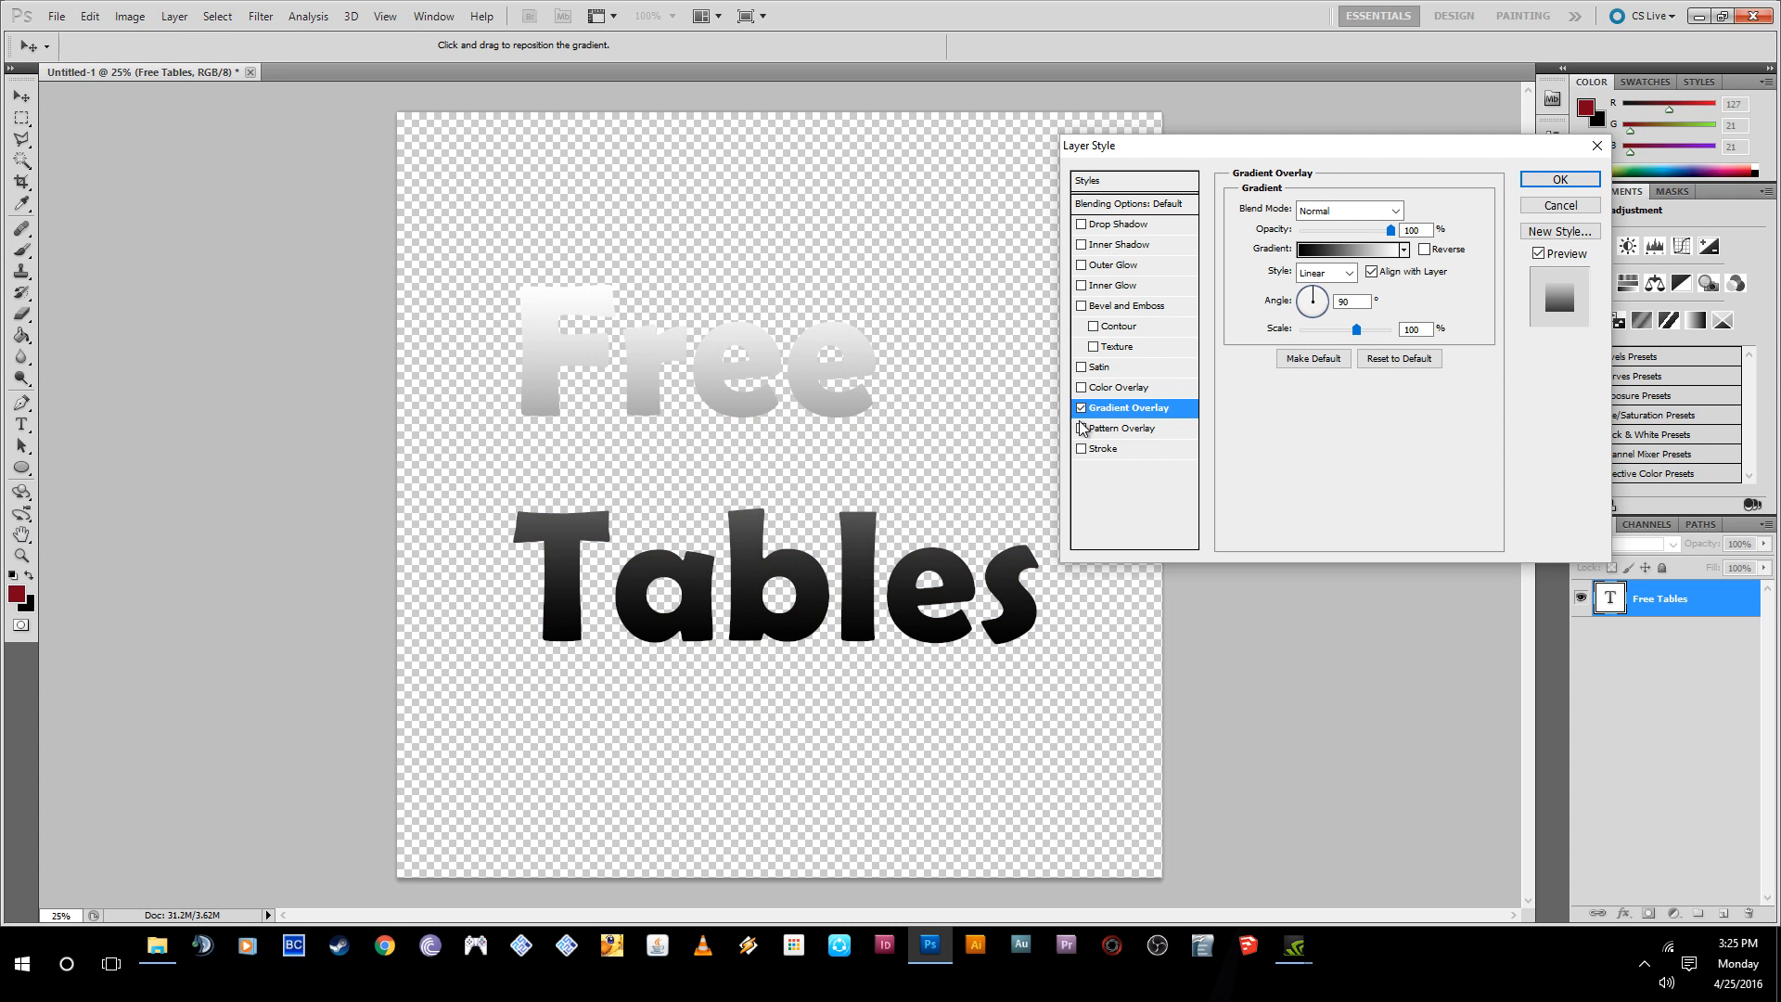
{"action": "left_click", "coordinate": [1404, 252]}
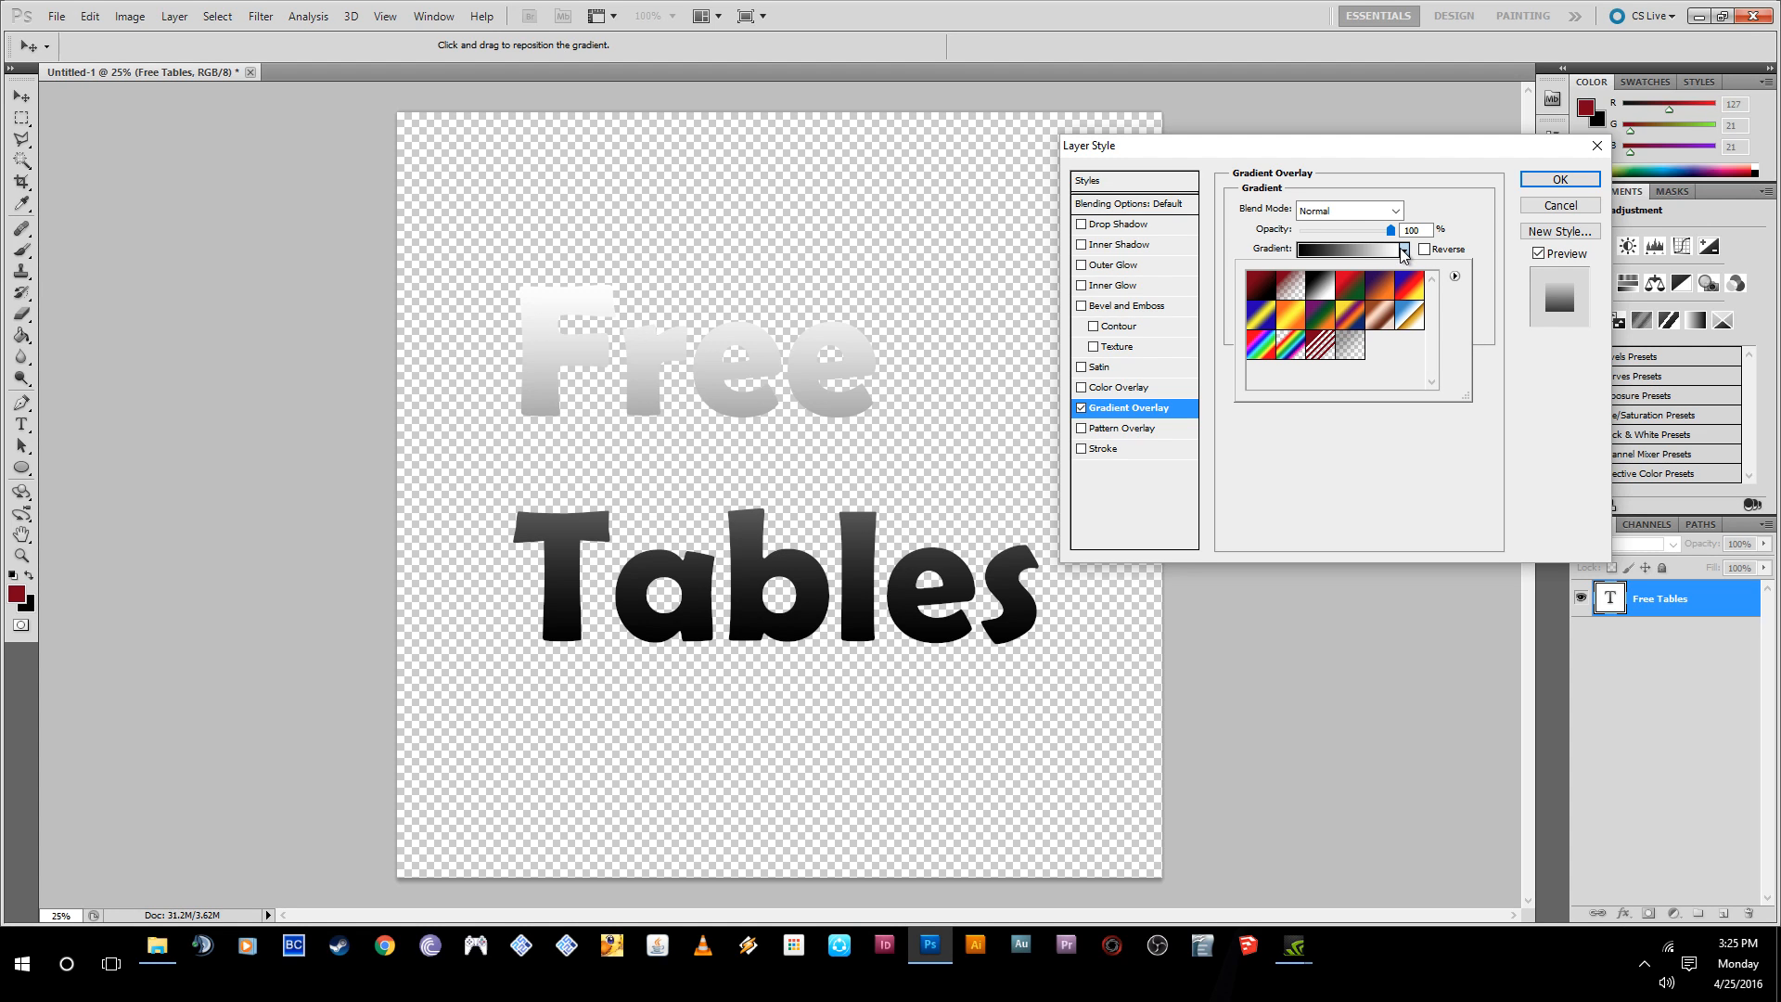
{"action": "left_click", "coordinate": [1377, 319]}
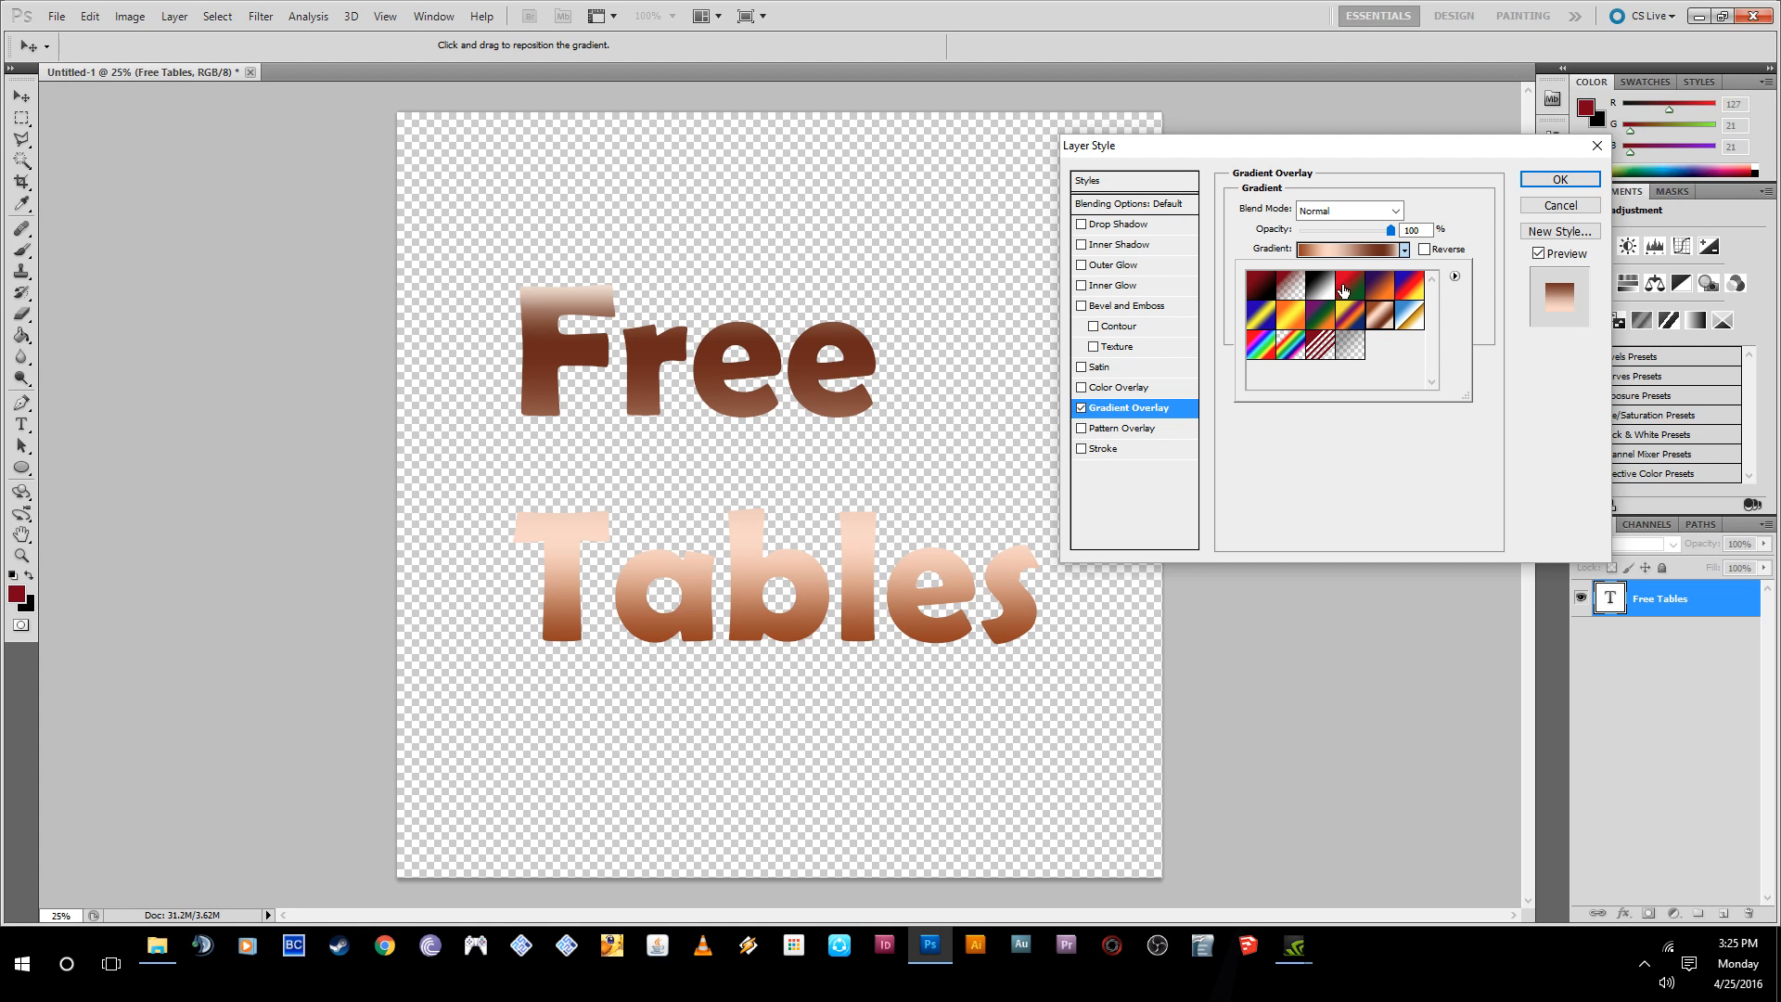
{"action": "left_click", "coordinate": [1349, 295]}
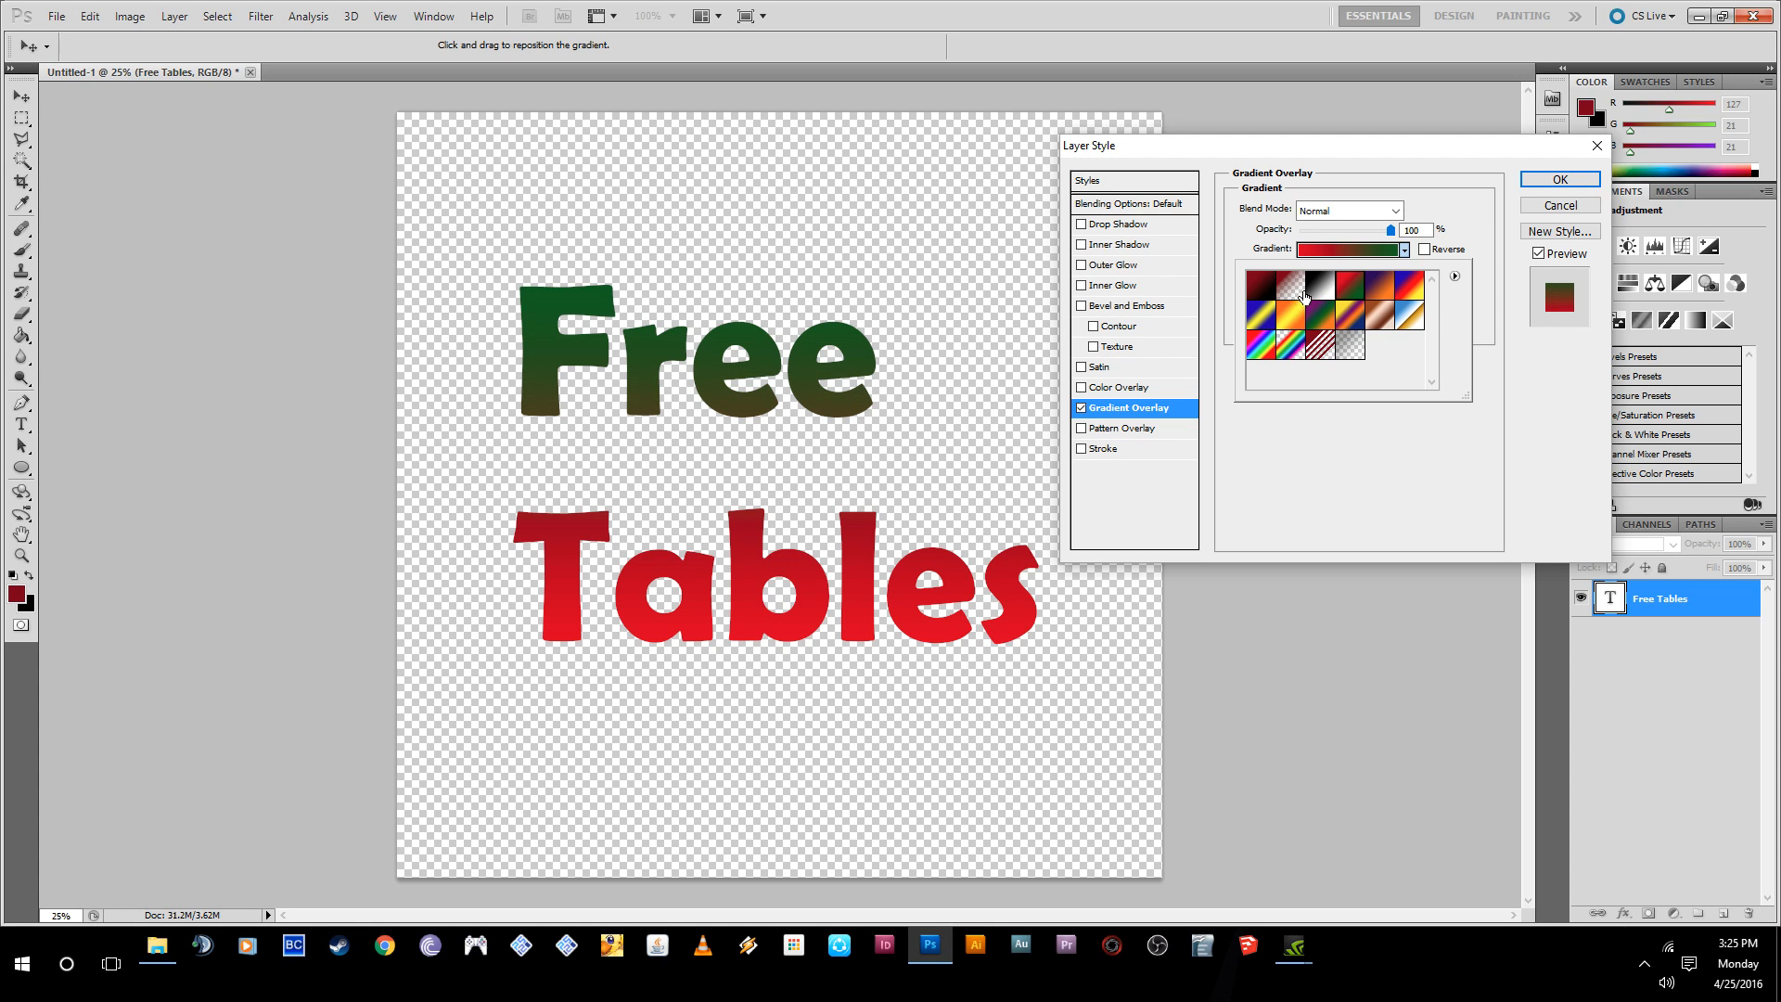
{"action": "left_click", "coordinate": [1258, 296]}
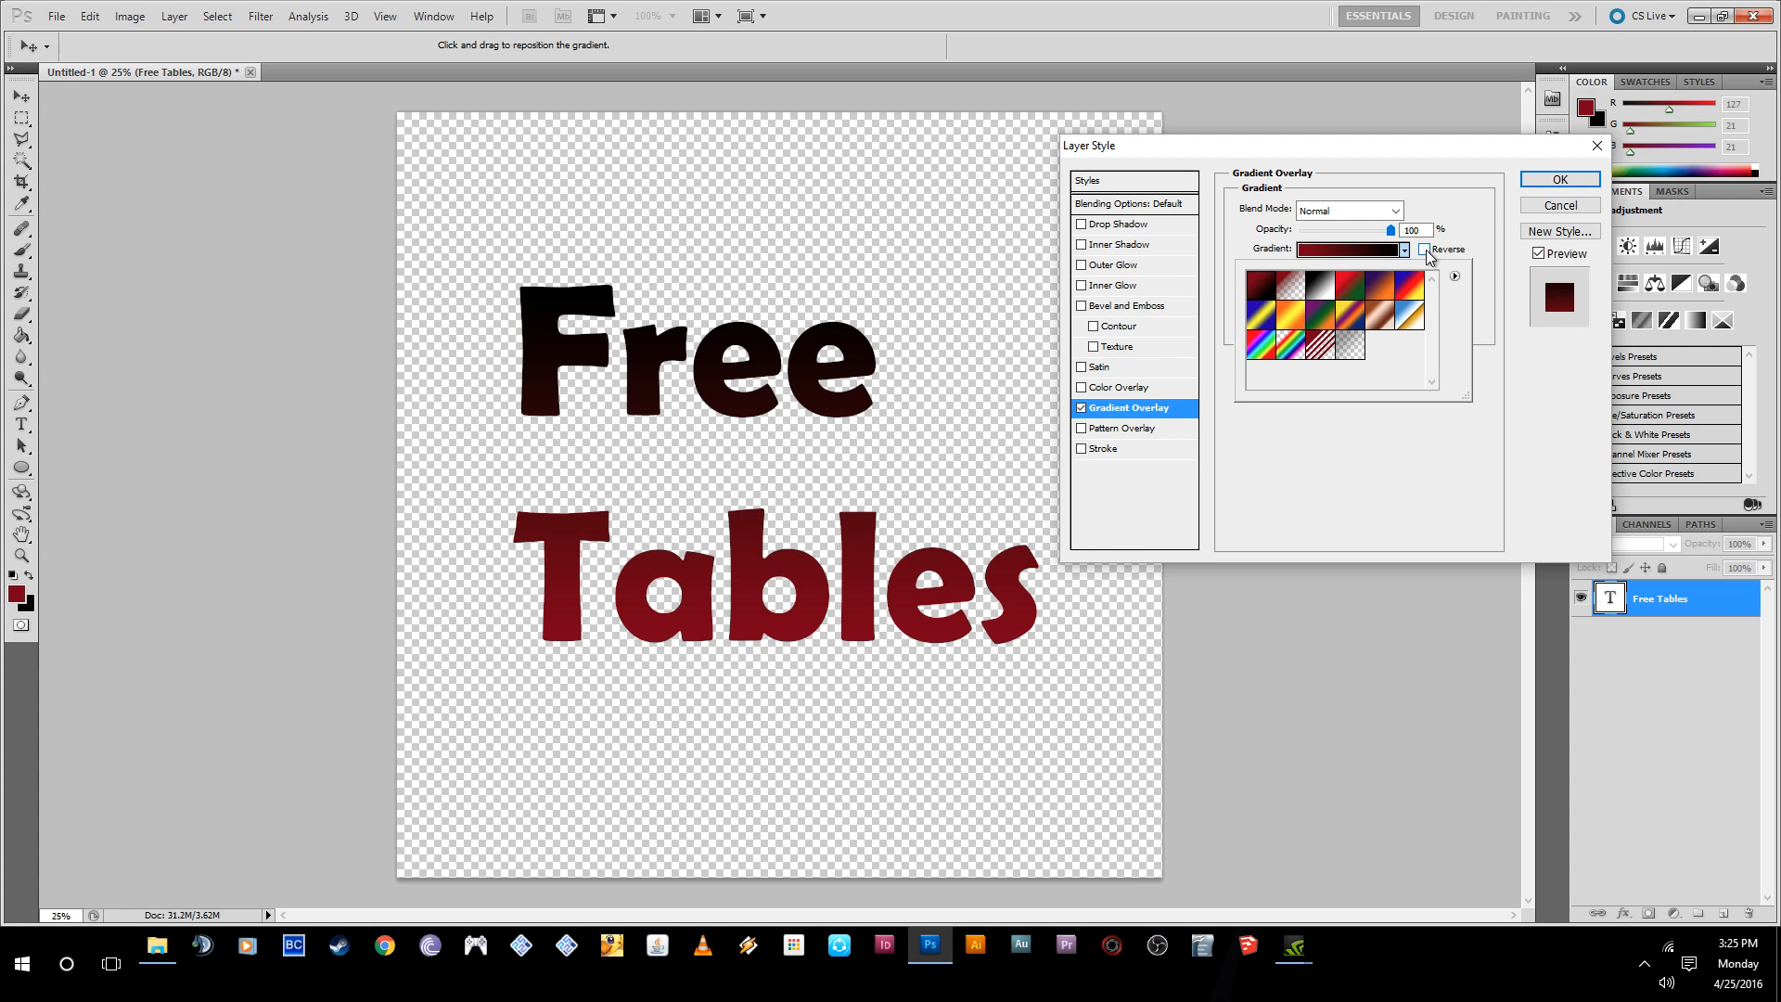
{"action": "left_click", "coordinate": [1425, 251]}
- Try the Radial gradient style, switch the style to Angle, and set the gradient angle to -138°
{"action": "left_click", "coordinate": [1336, 273]}
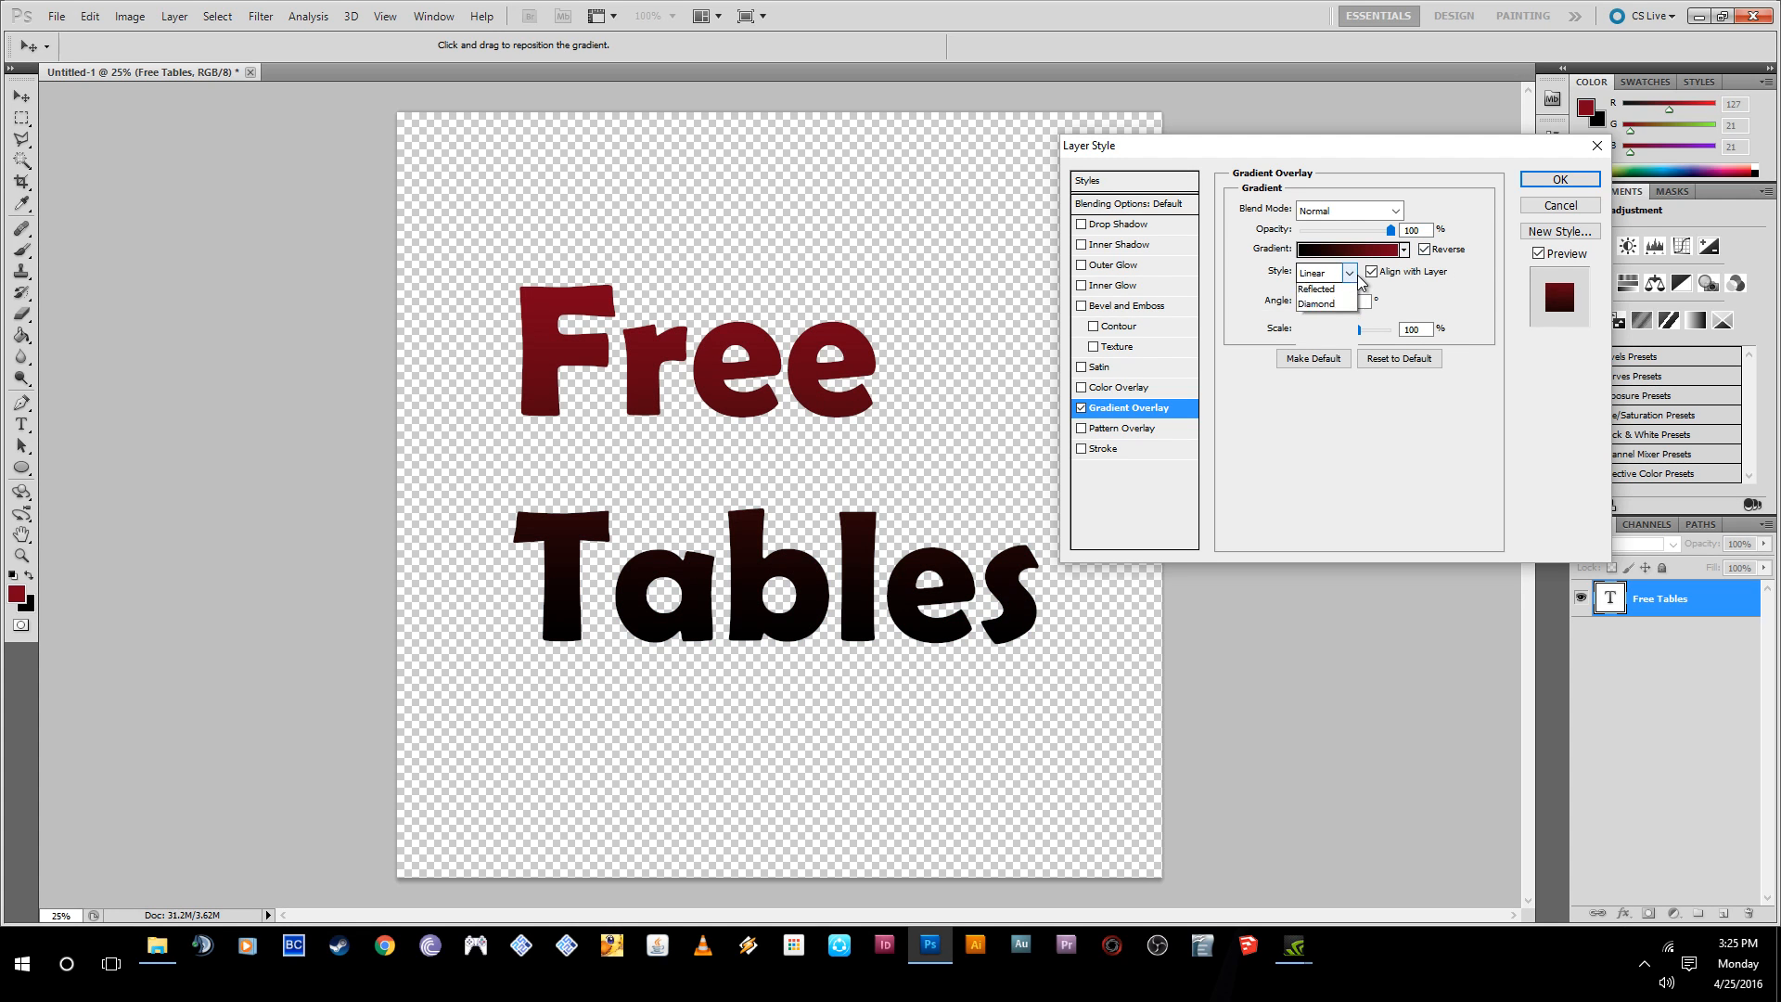
{"action": "left_click", "coordinate": [1336, 299]}
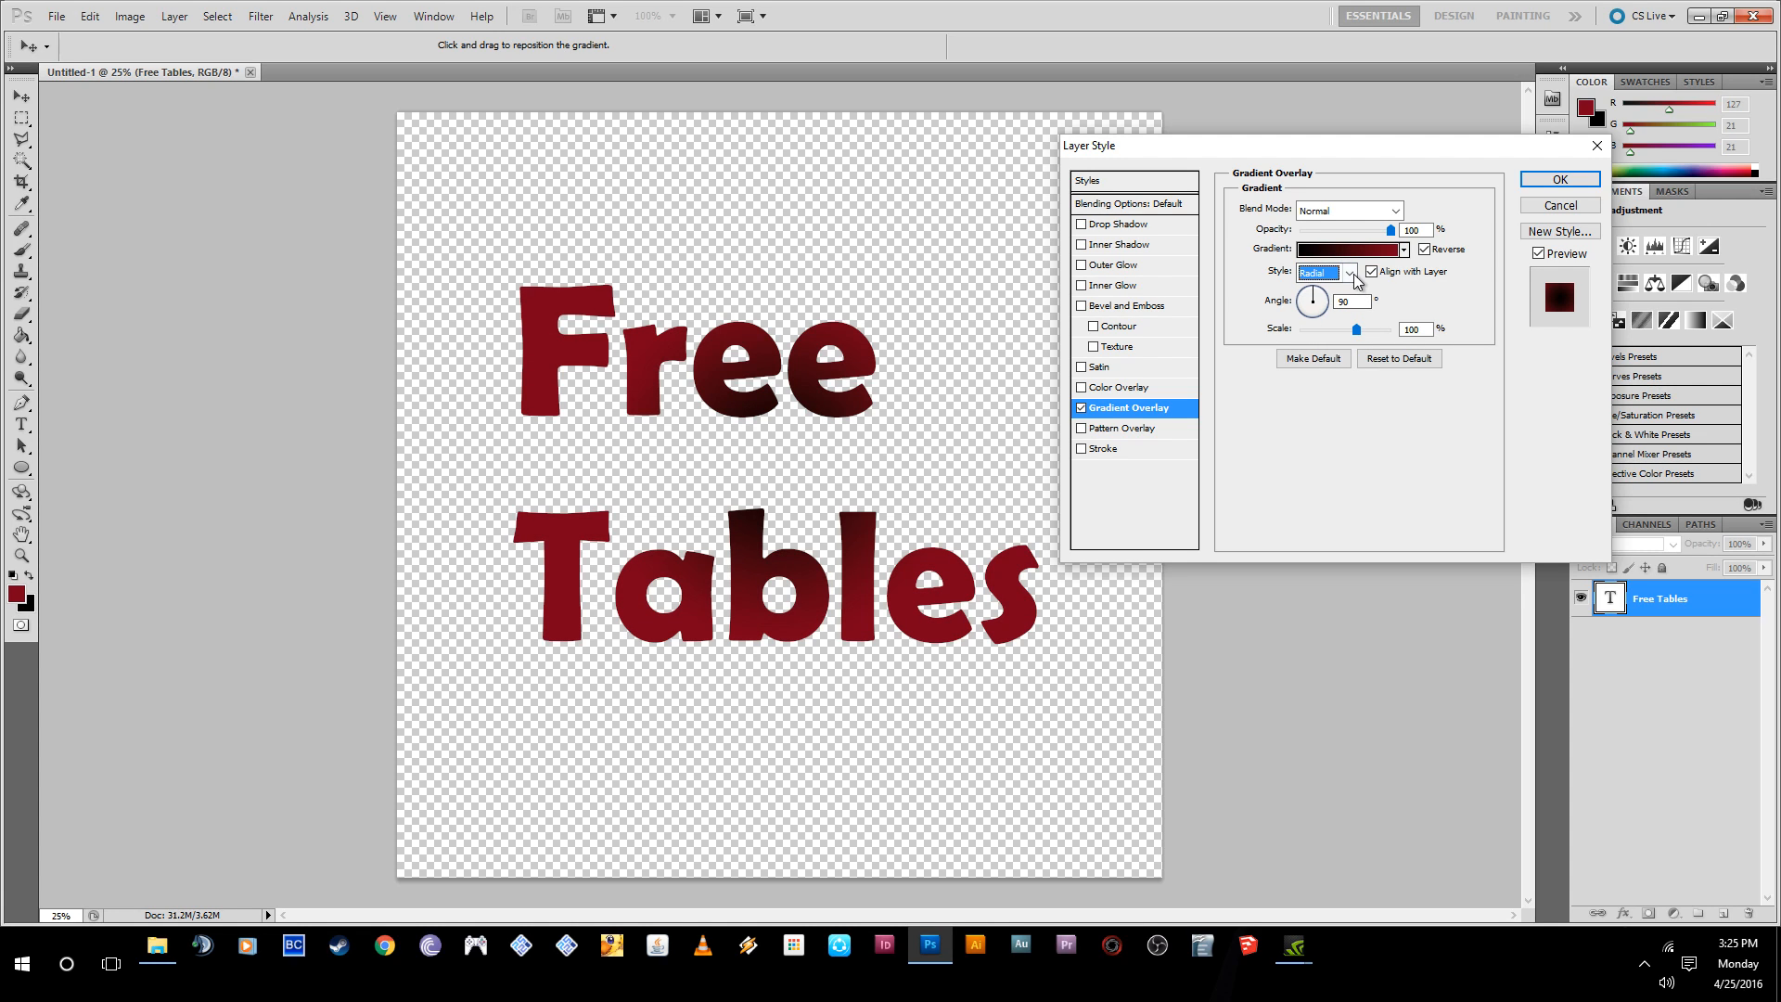
{"action": "left_click", "coordinate": [1336, 272]}
{"action": "left_click", "coordinate": [1326, 312]}
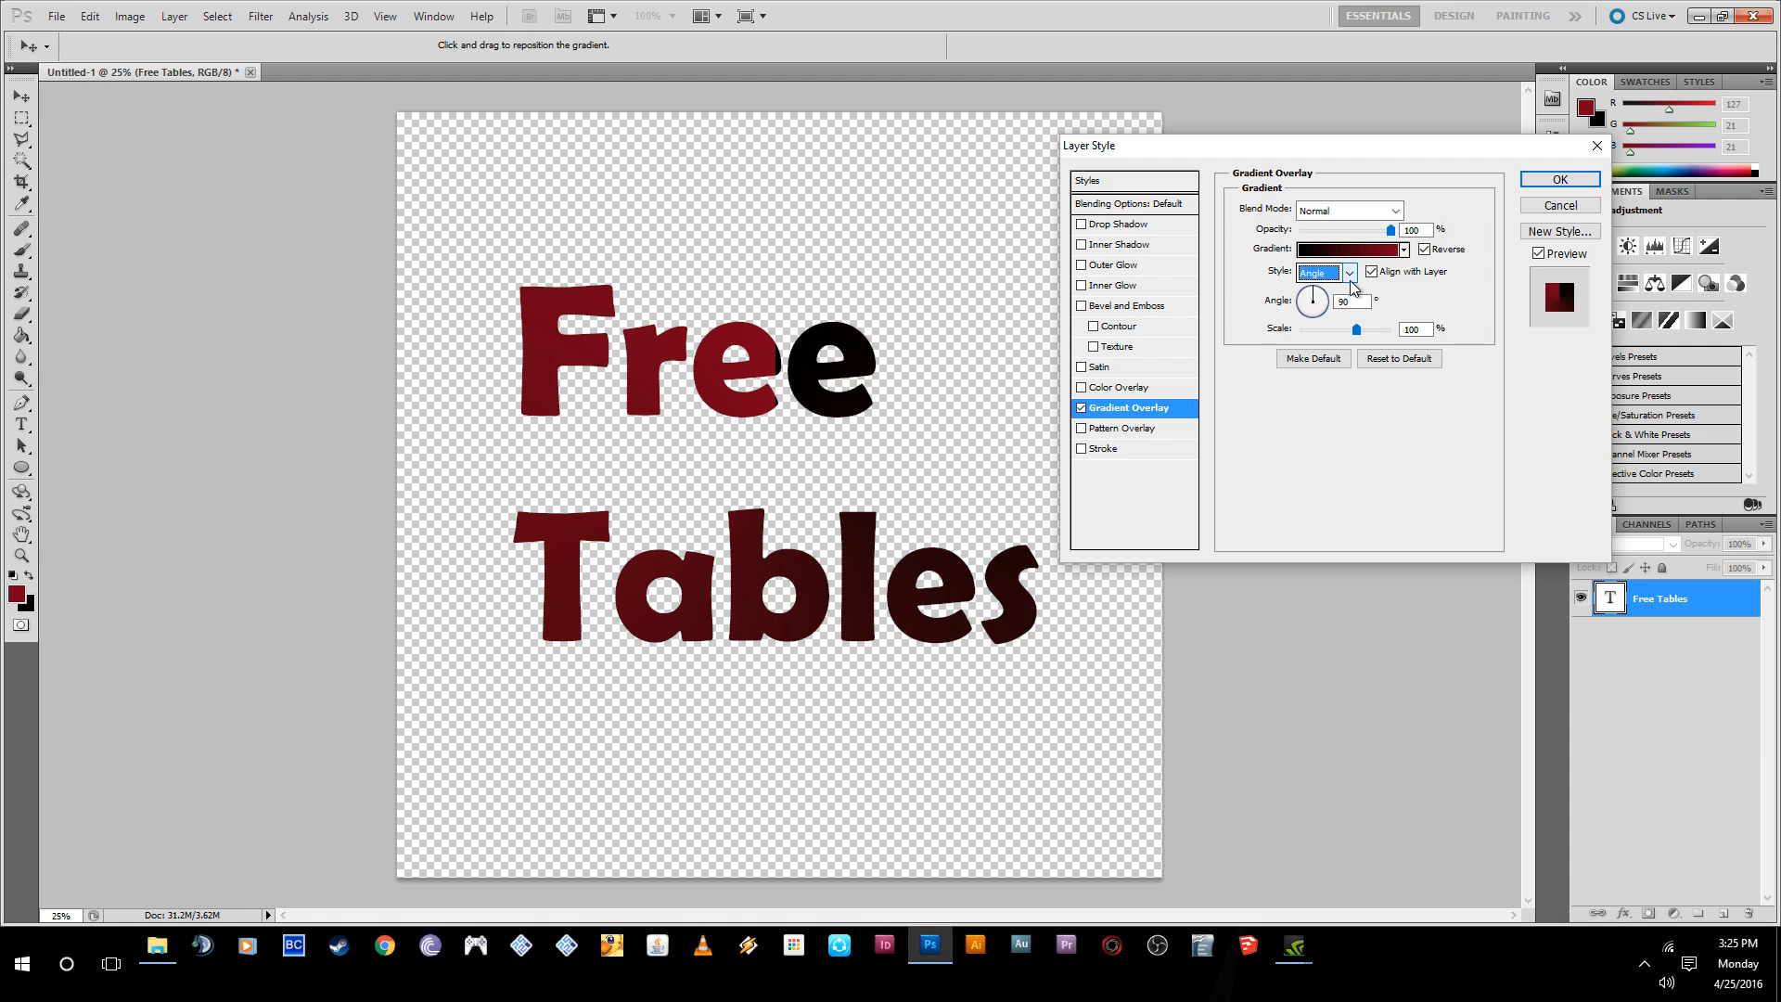
{"action": "left_click", "coordinate": [1326, 309]}
{"action": "left_click_drag", "start_coordinate": [1327, 309], "coordinate": [1306, 322]}
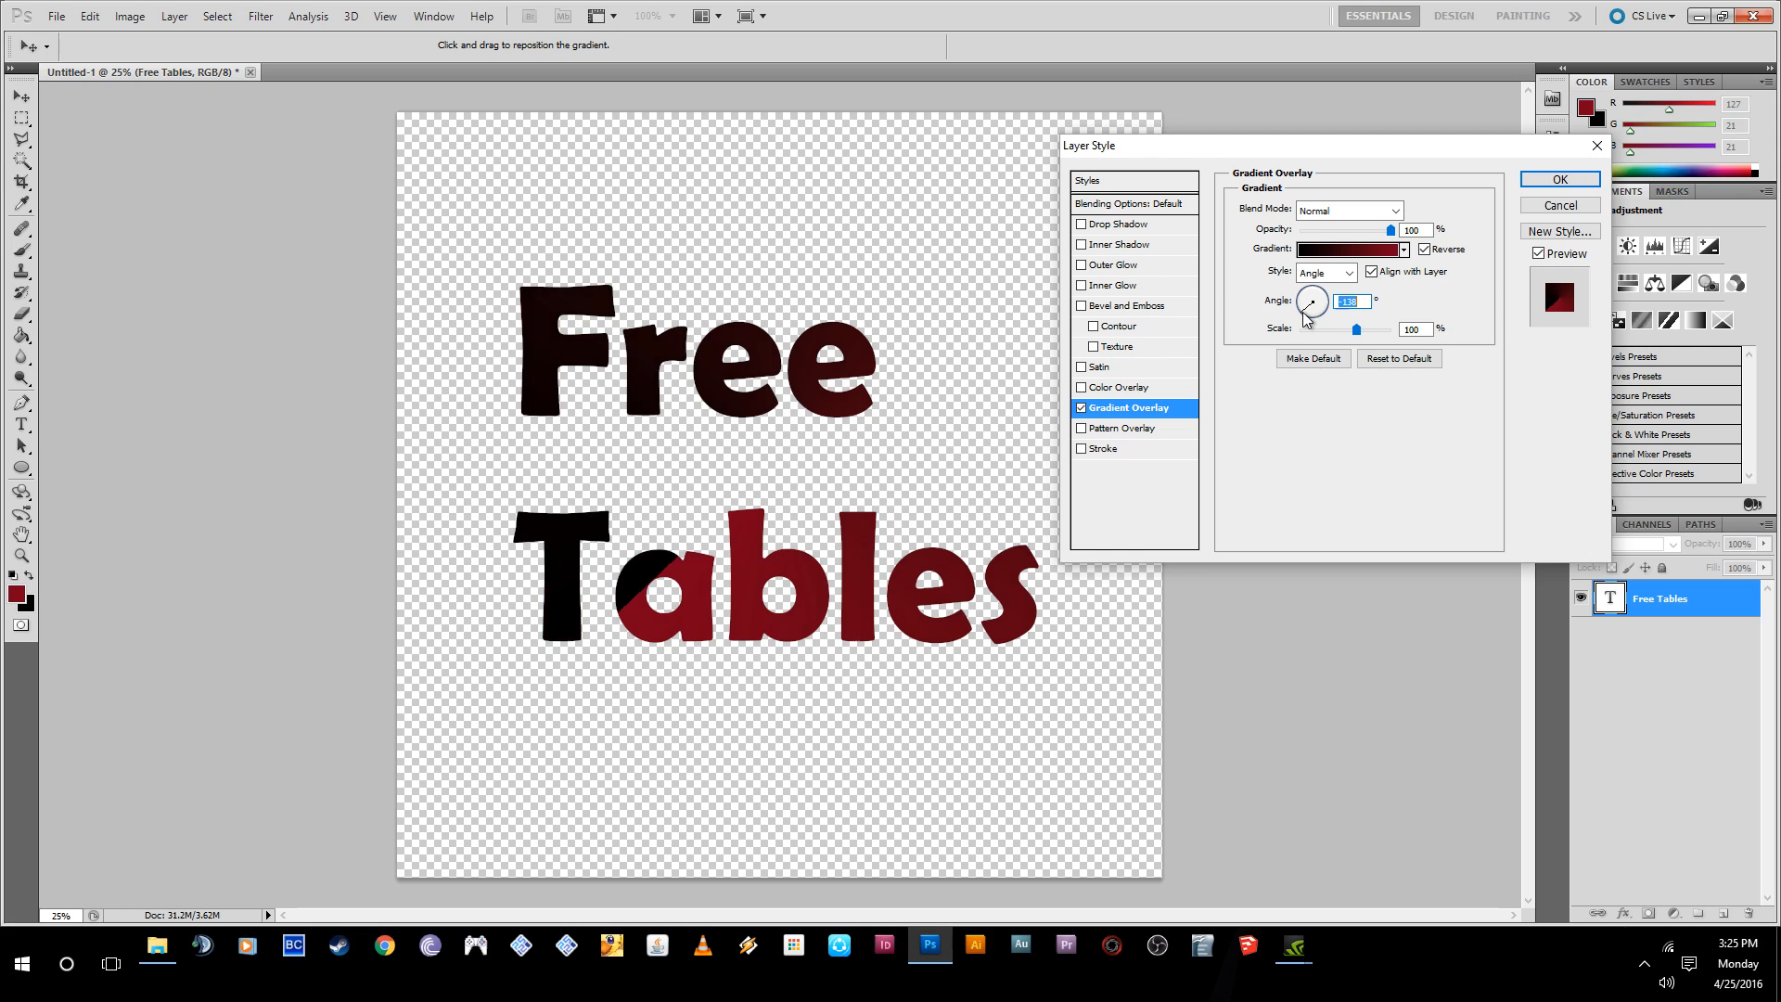
- Open the gradient for editing and move its starting opacity stop to 33%
{"action": "left_click", "coordinate": [1341, 257]}
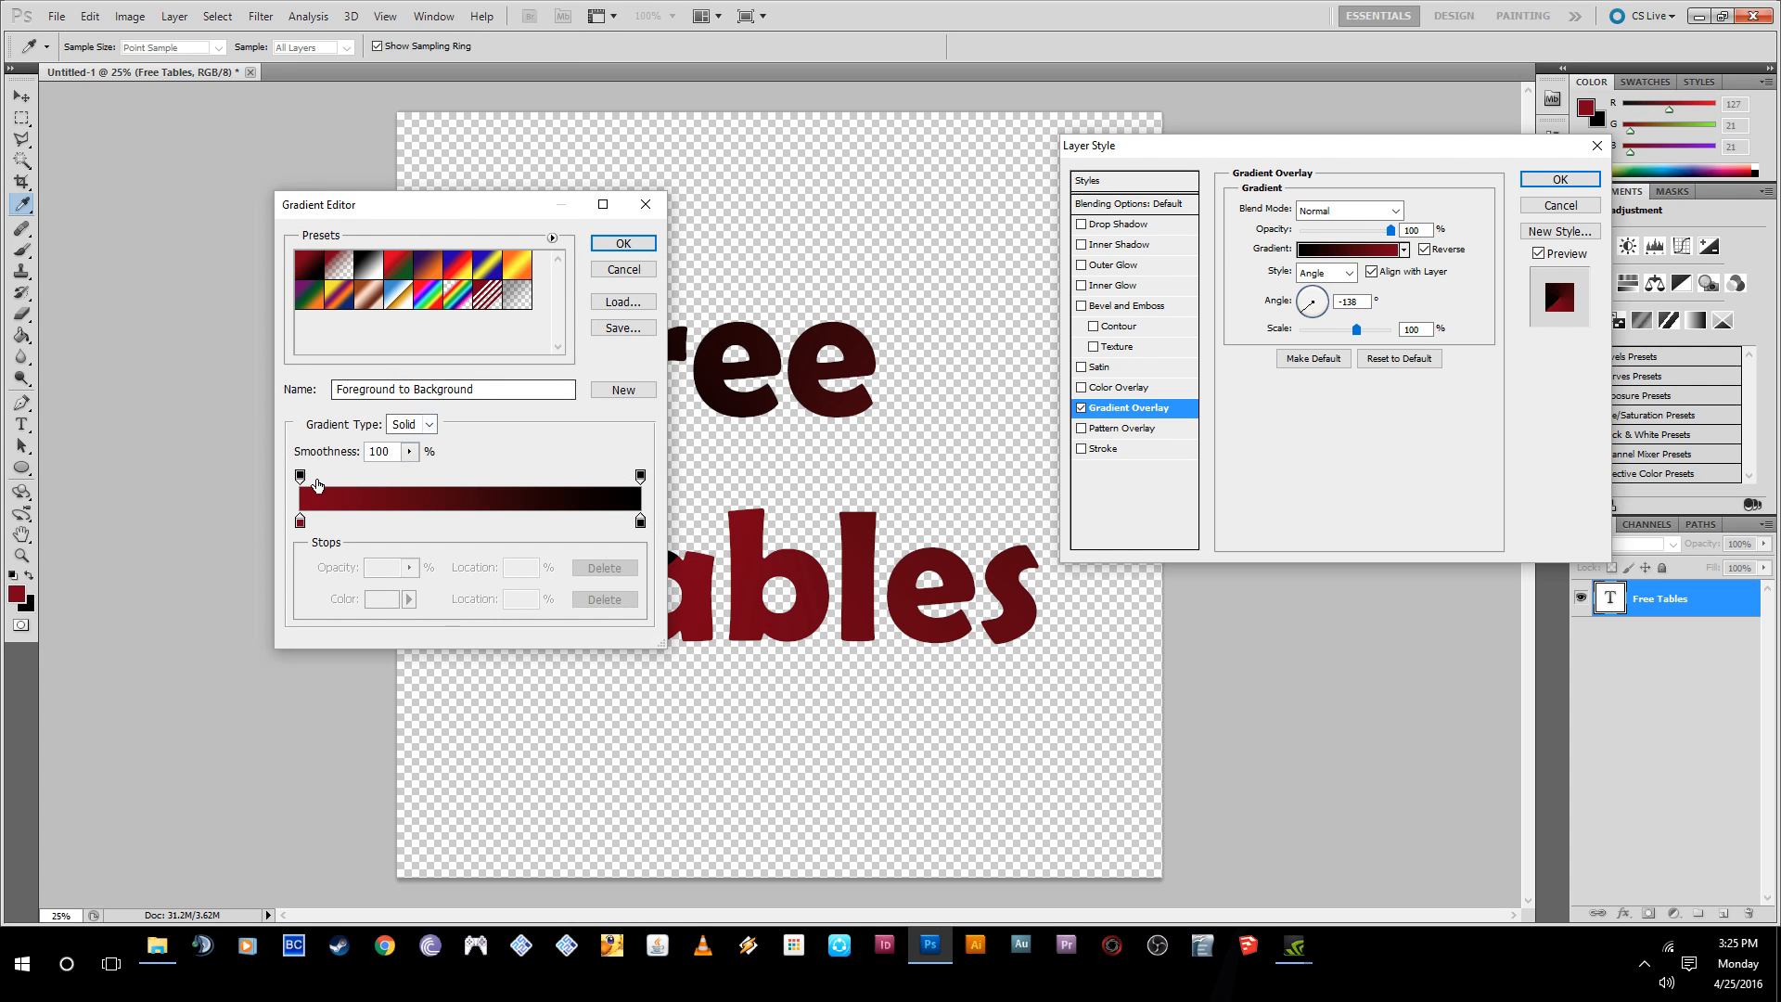
{"action": "left_click_drag", "start_coordinate": [327, 478], "coordinate": [412, 482]}
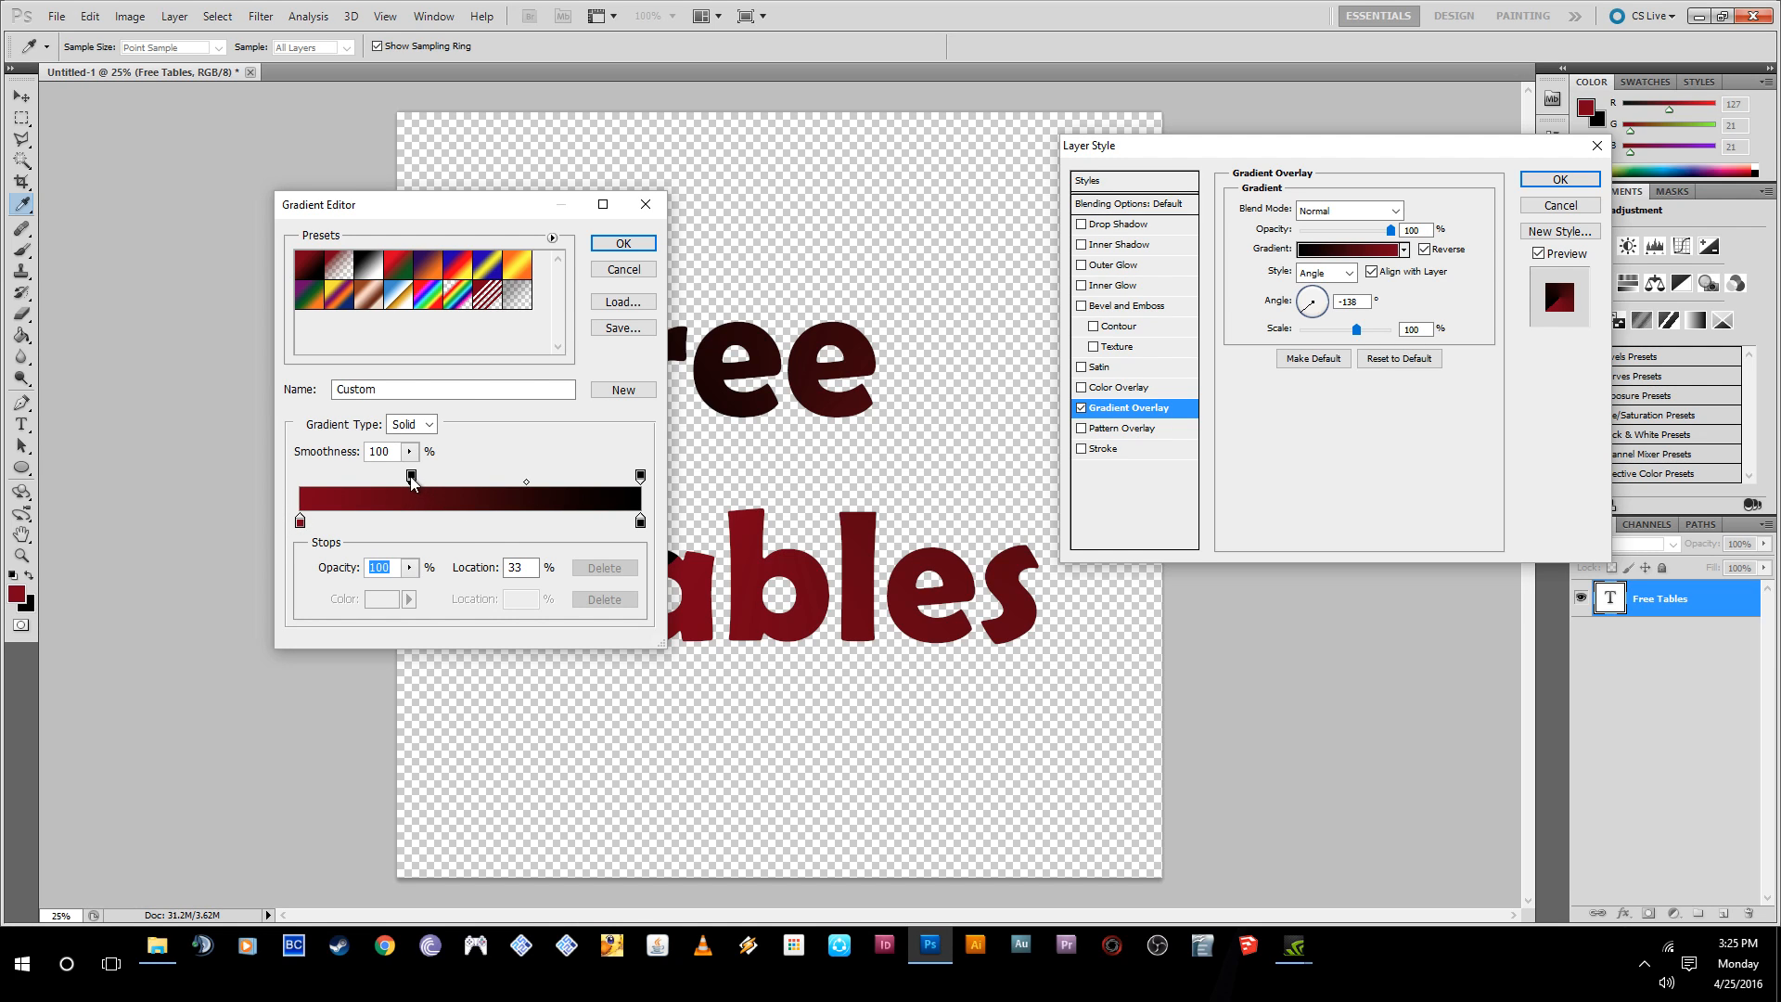
- Try the Noise gradient type, with the editor moved clear of the text, and switch back to Solid
{"action": "left_click", "coordinate": [411, 424]}
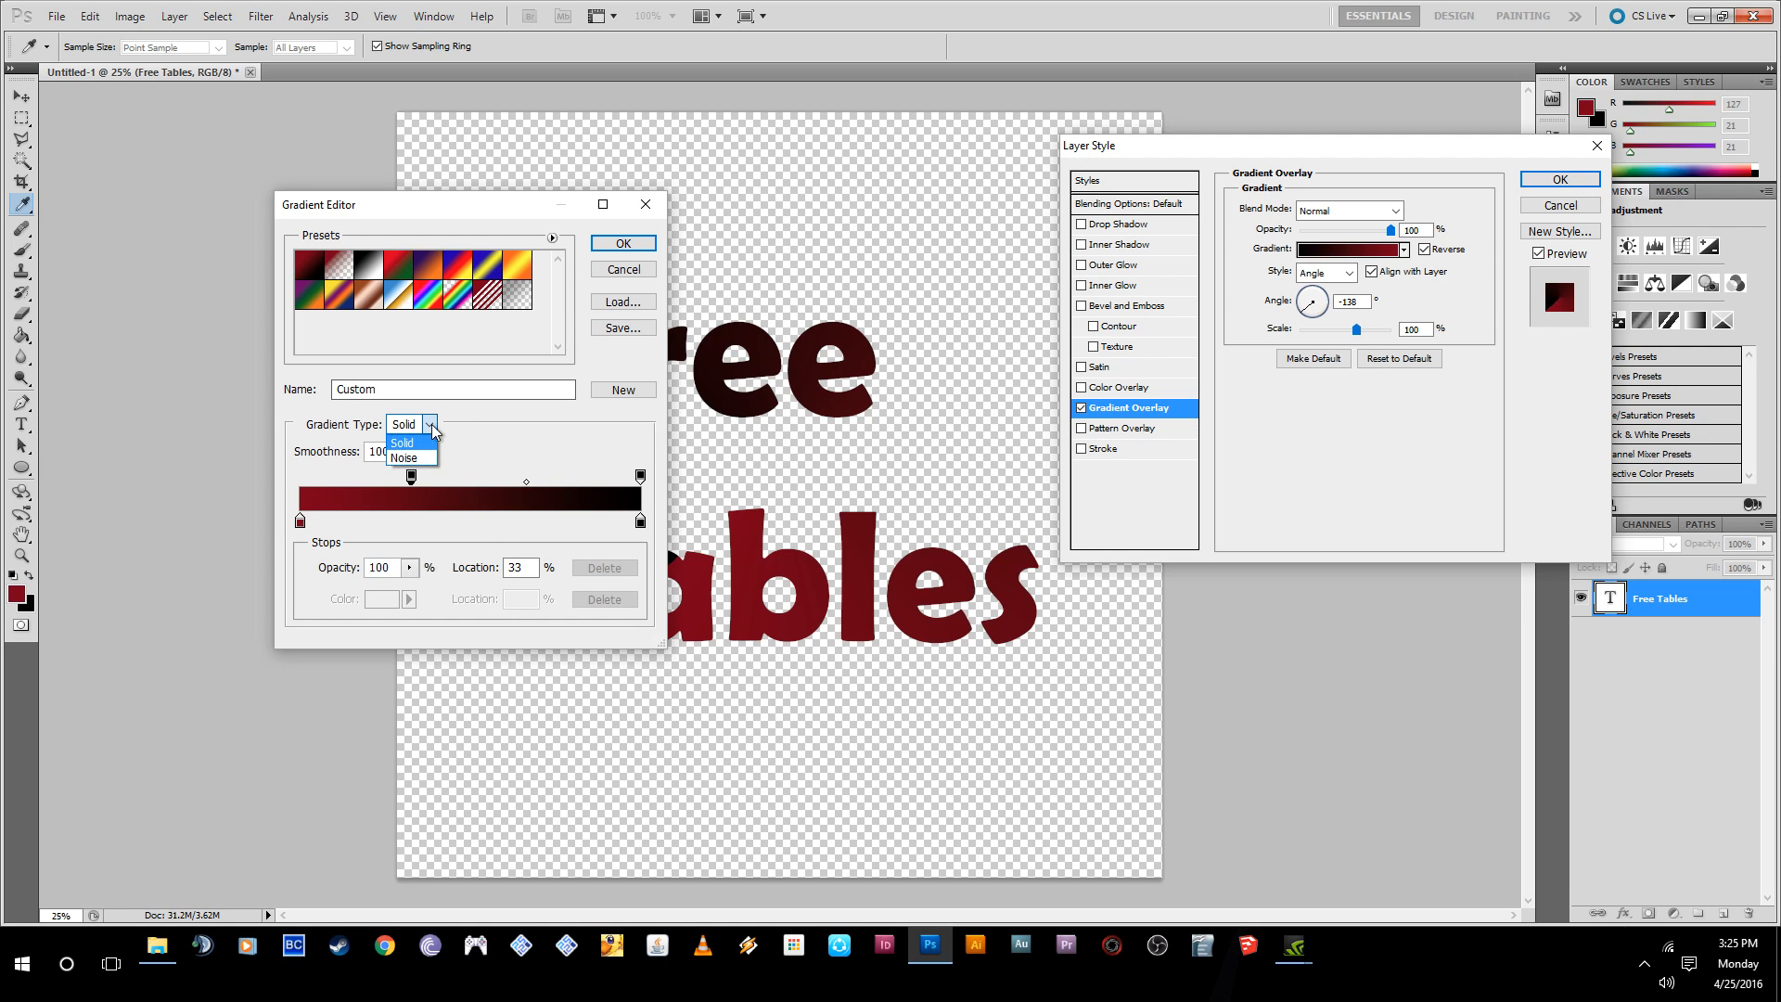
{"action": "left_click", "coordinate": [410, 450]}
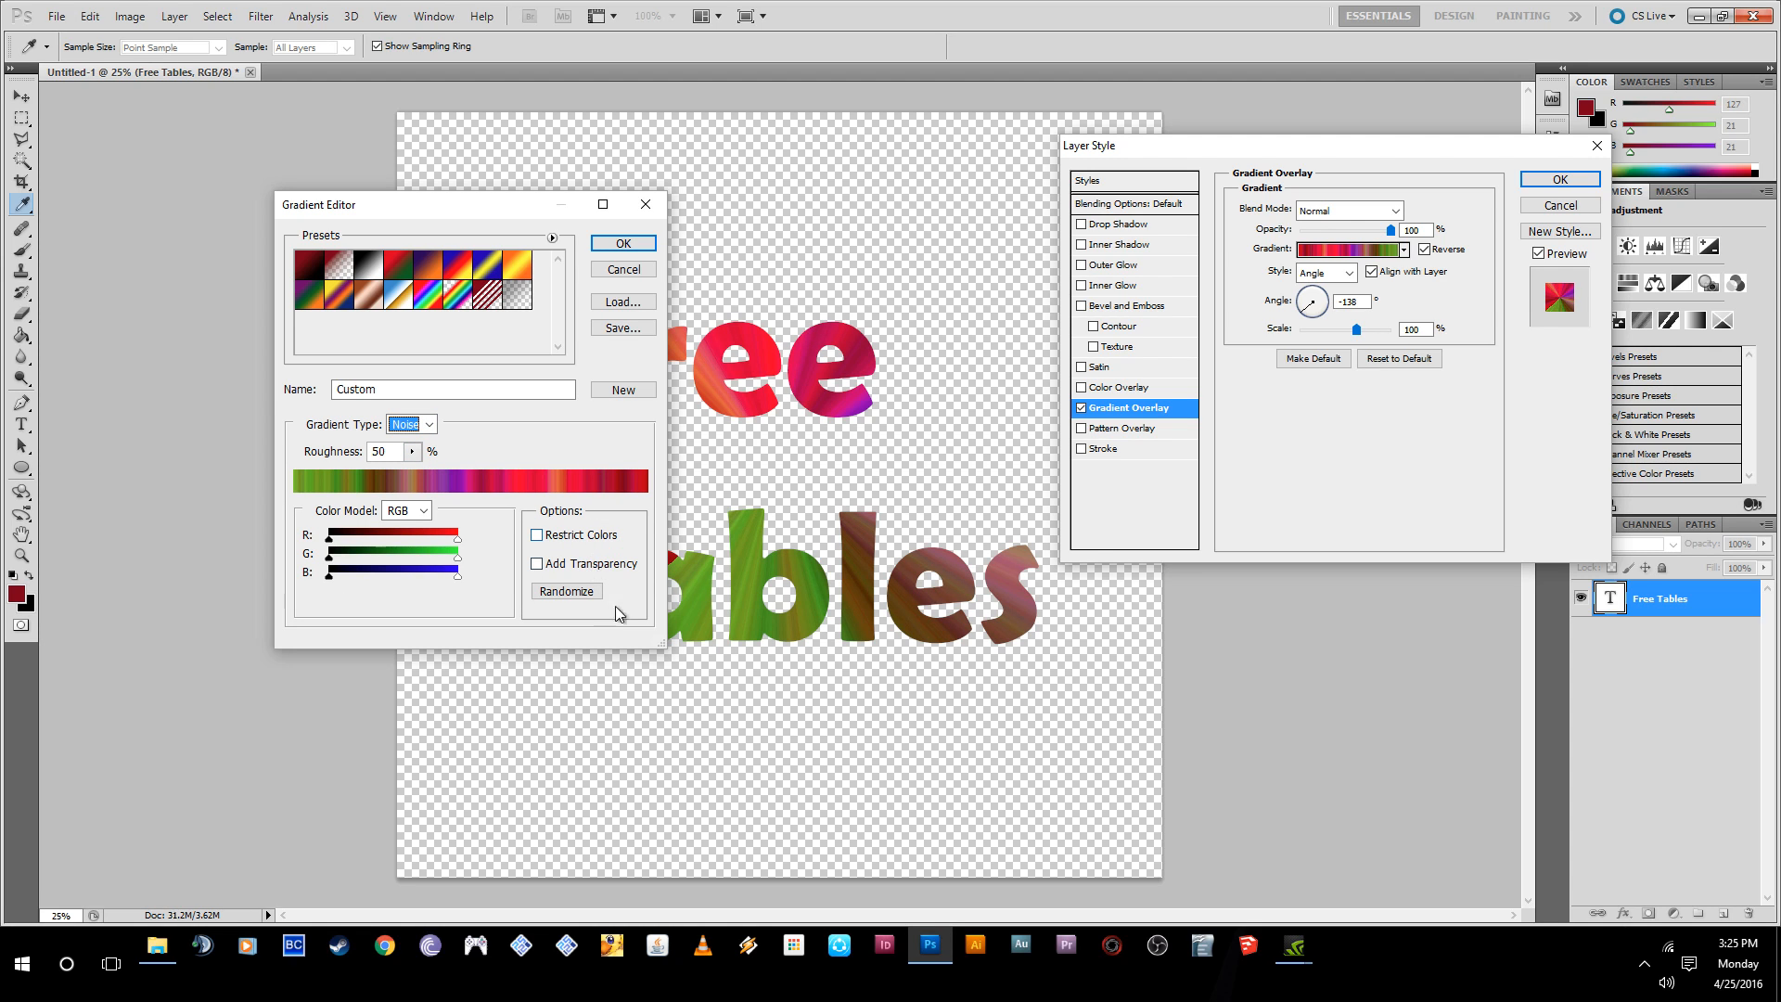
{"action": "left_click_drag", "start_coordinate": [495, 215], "coordinate": [287, 175]}
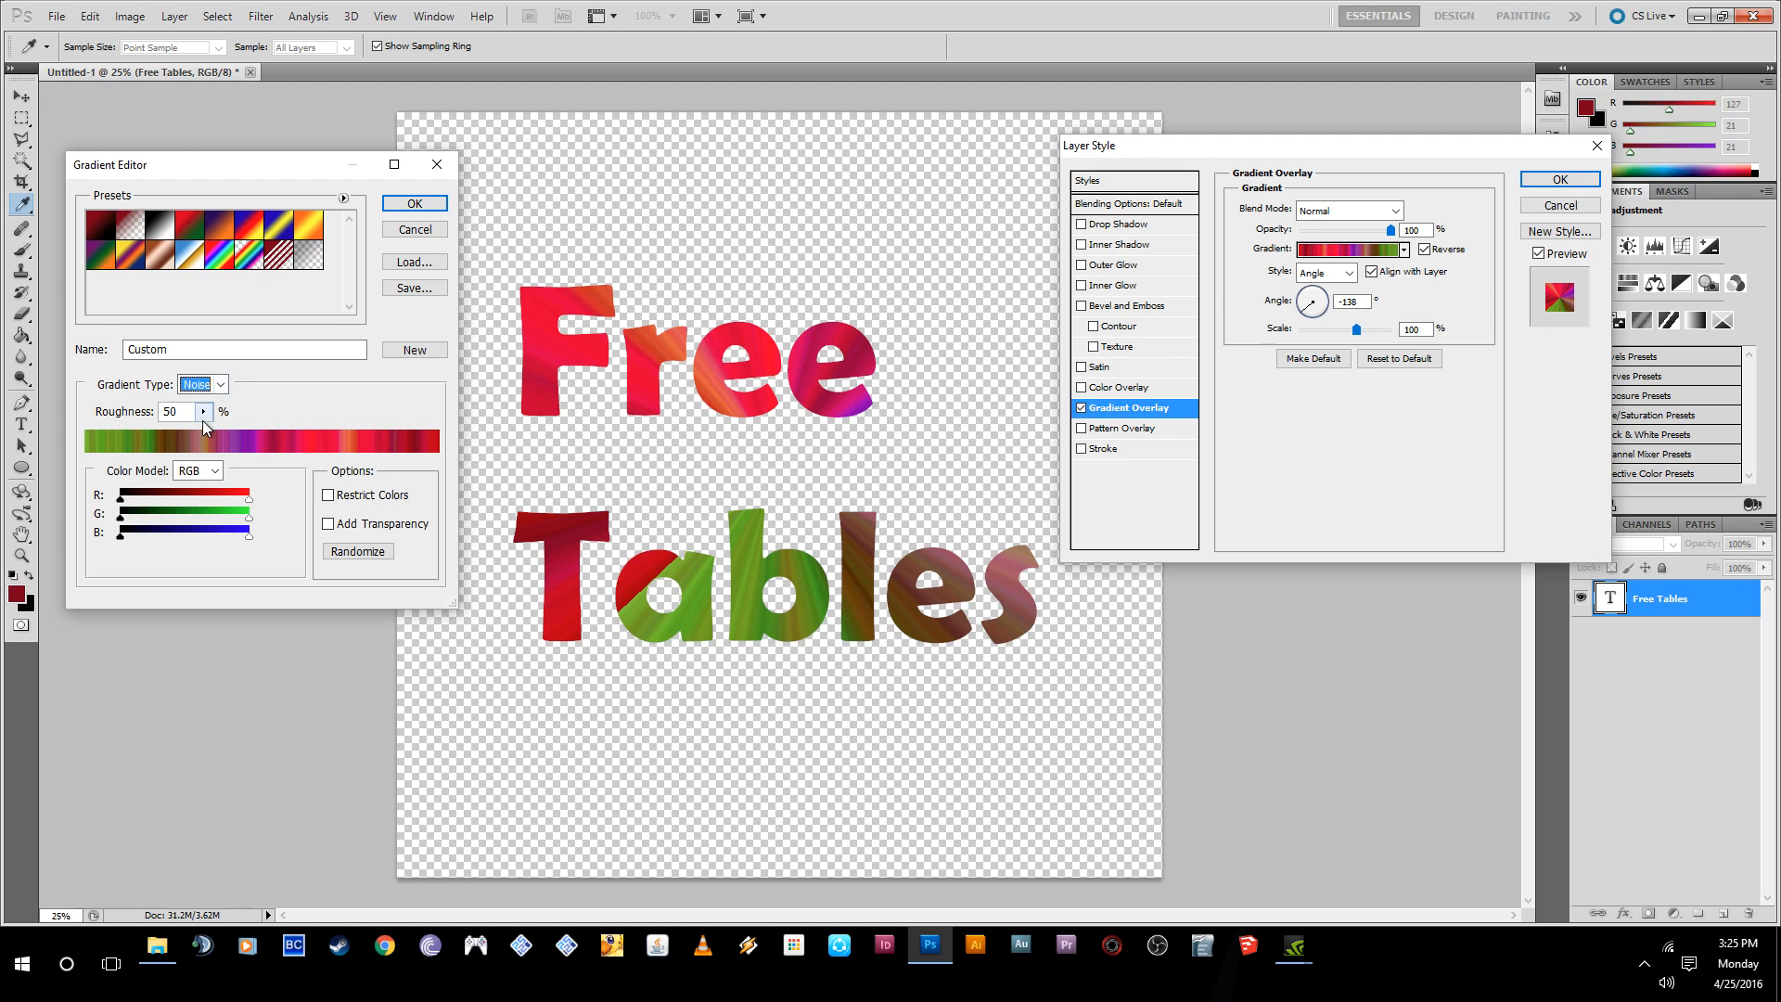
{"action": "left_click", "coordinate": [221, 384]}
{"action": "left_click", "coordinate": [199, 401]}
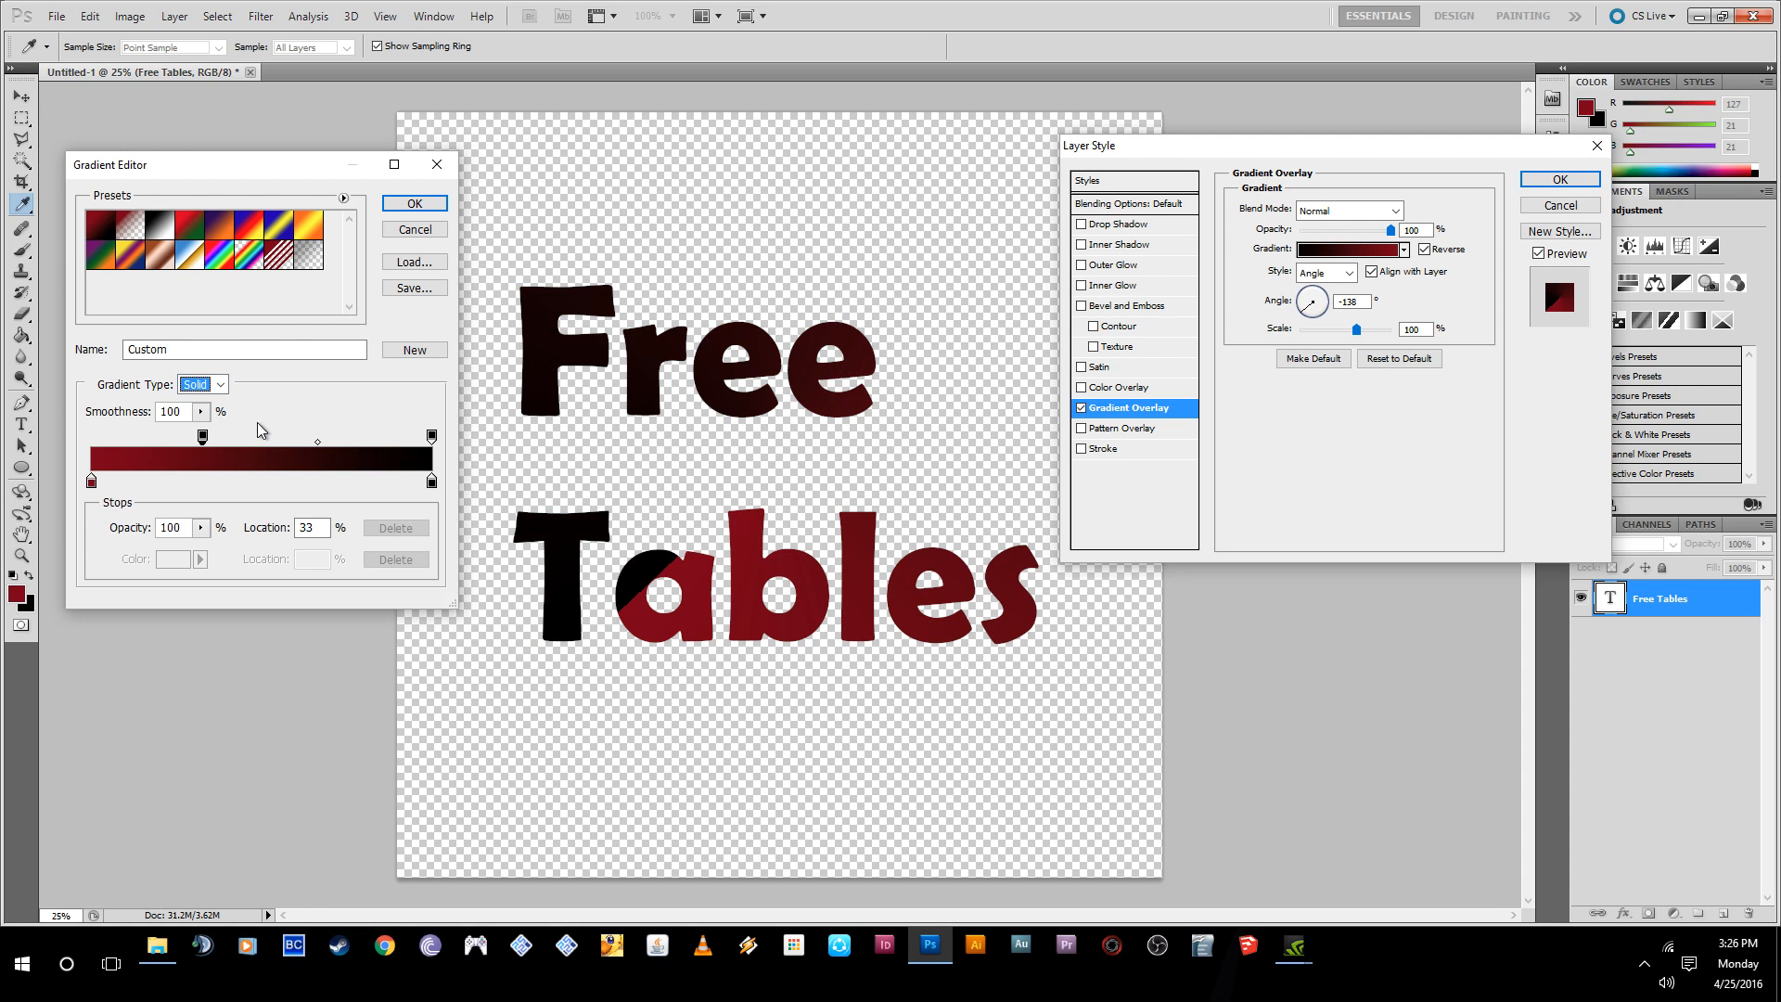
- Recolor the gradient's starting color stop bright red and move the starting opacity stop back to the gradient's beginning
{"action": "double_click", "coordinate": [92, 482]}
{"action": "left_click_drag", "start_coordinate": [787, 377], "coordinate": [867, 260]}
{"action": "left_click", "coordinate": [1042, 249]}
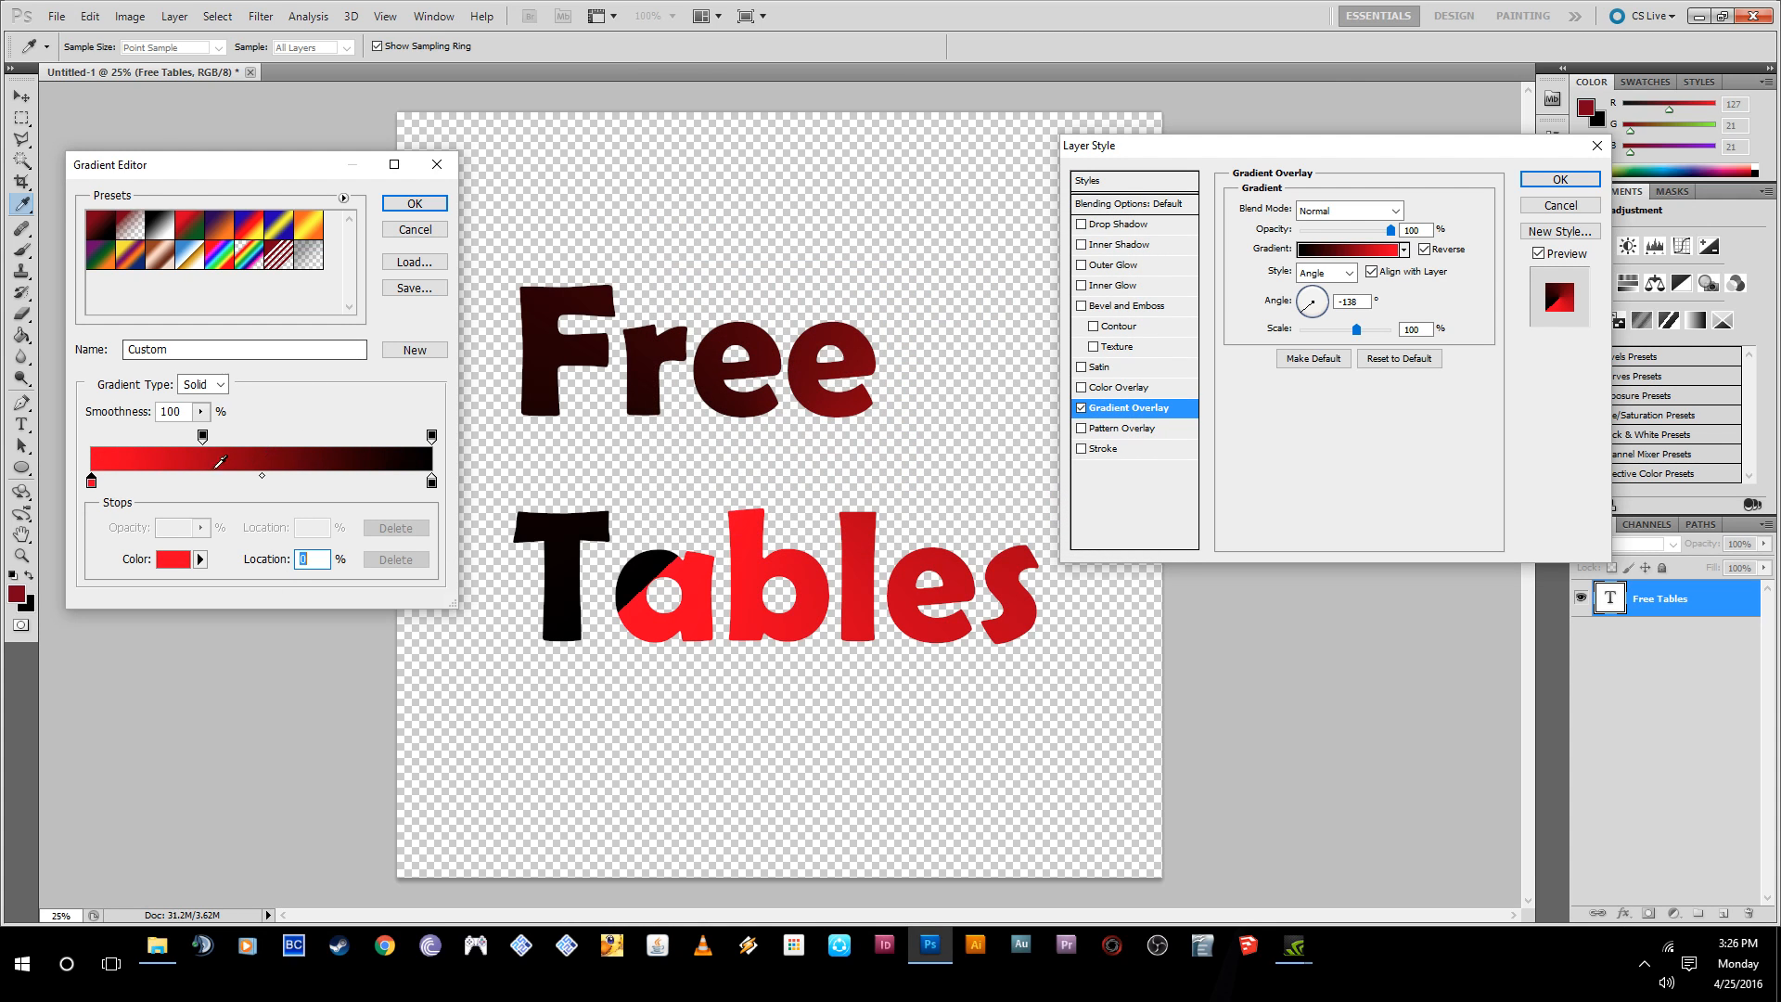
{"action": "left_click_drag", "start_coordinate": [202, 435], "coordinate": [154, 437]}
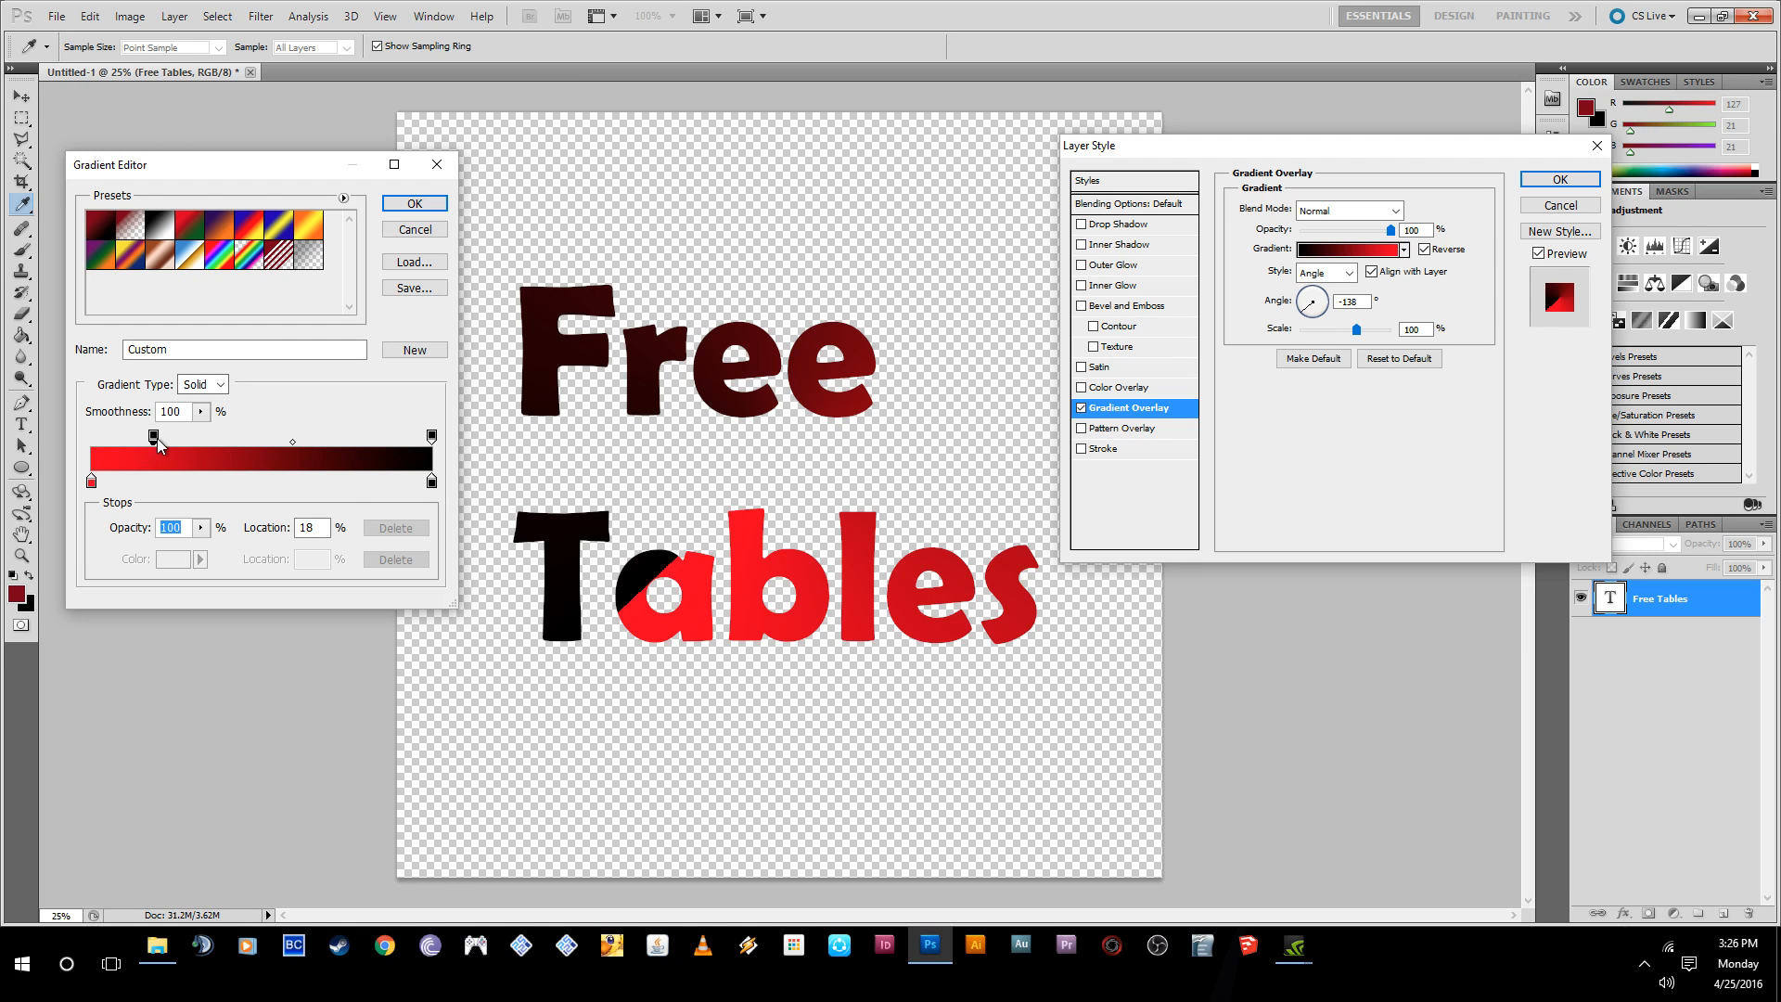
{"action": "left_click_drag", "start_coordinate": [154, 437], "coordinate": [84, 437]}
- Set the gradient's ending color stop to green #10af39
{"action": "double_click", "coordinate": [432, 481]}
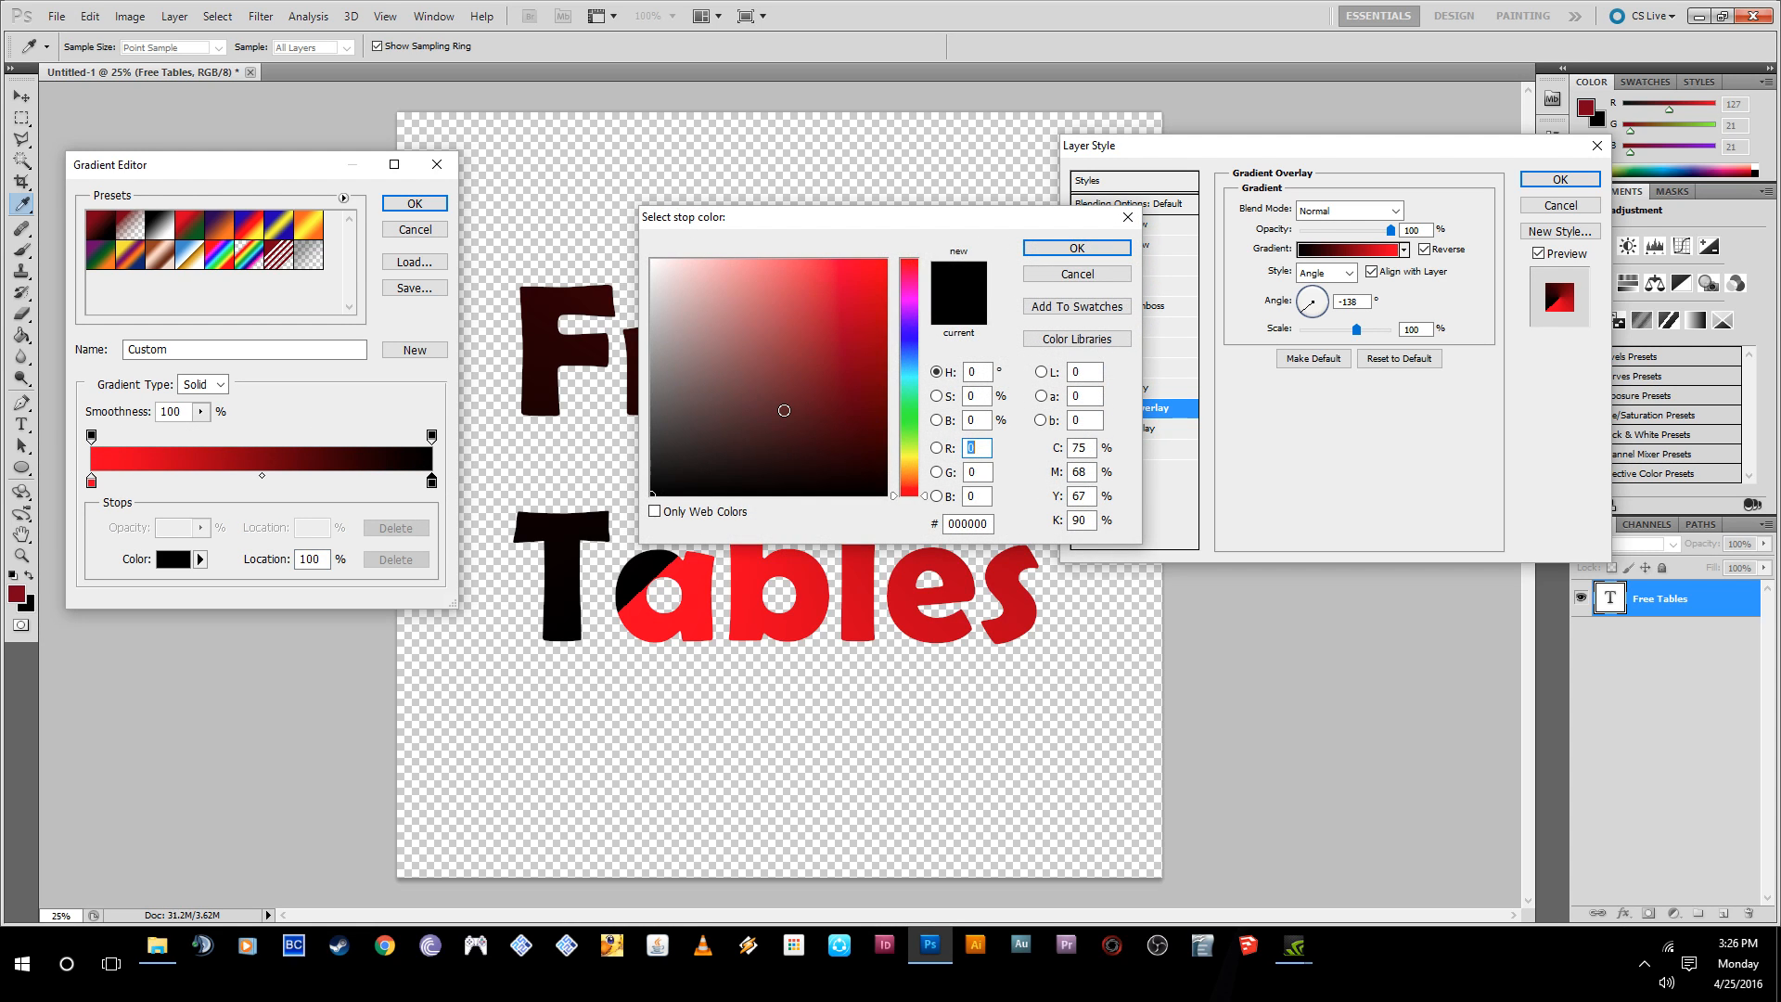
{"action": "mouse_move", "coordinate": [915, 372]}
{"action": "left_mouse_down"}
{"action": "mouse_move", "coordinate": [918, 345]}
{"action": "mouse_move", "coordinate": [921, 407]}
{"action": "left_mouse_up"}
{"action": "left_click", "coordinate": [865, 333]}
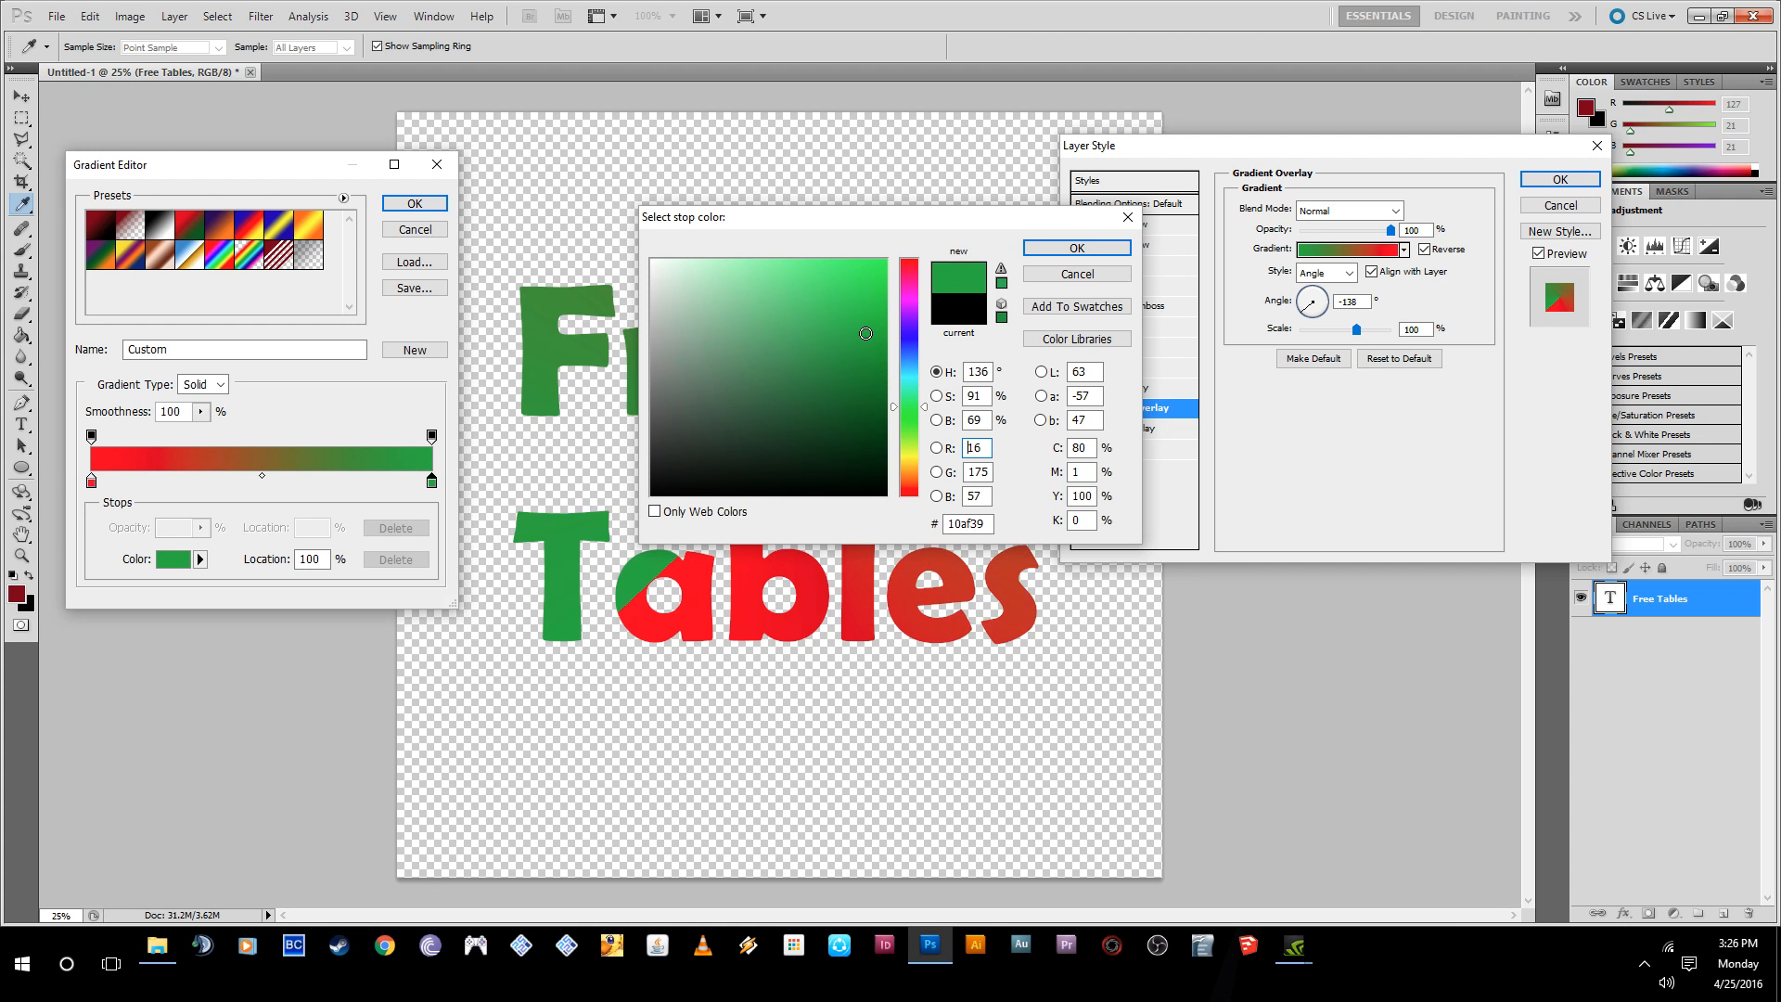
{"action": "left_click", "coordinate": [1074, 249]}
- Shift the color midpoint to 34%, and adjust the opacity stops by removing the extra one and returning the ending one to 100% location
{"action": "left_click_drag", "start_coordinate": [432, 436], "coordinate": [207, 479]}
{"action": "left_click", "coordinate": [431, 481]}
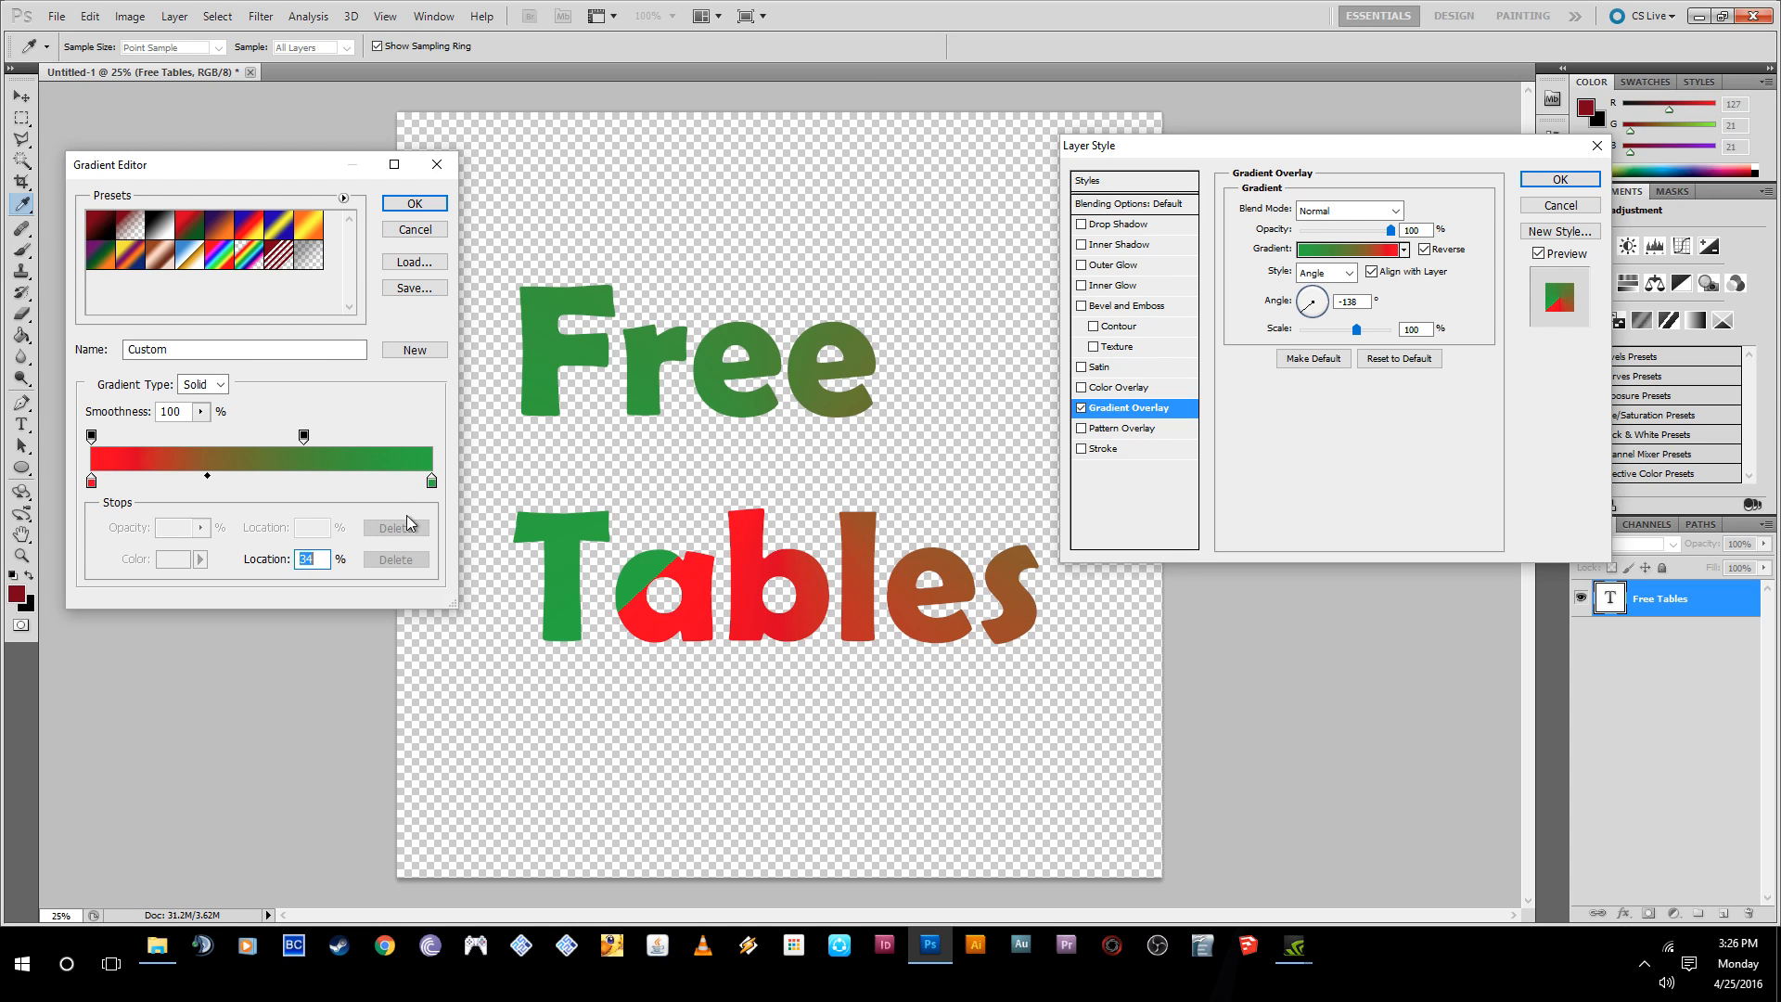
{"action": "left_click", "coordinate": [306, 437]}
{"action": "left_click_drag", "start_coordinate": [308, 444], "coordinate": [394, 443]}
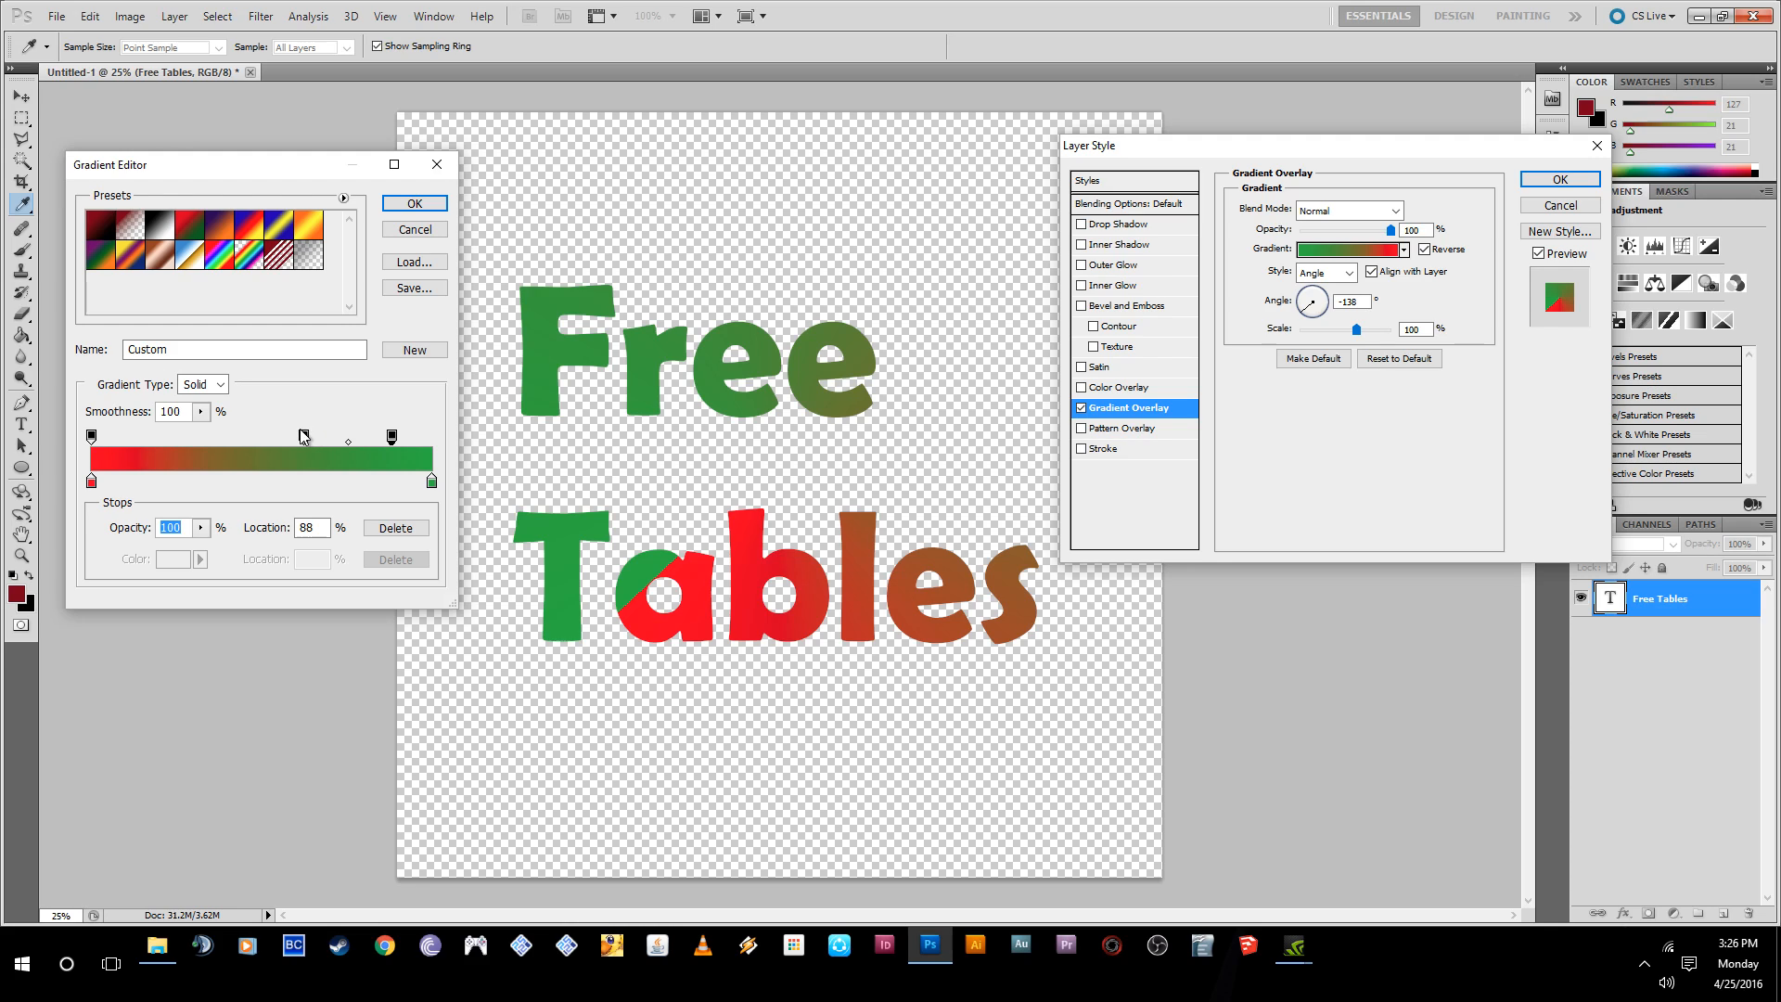
{"action": "left_click_drag", "start_coordinate": [303, 438], "coordinate": [300, 380]}
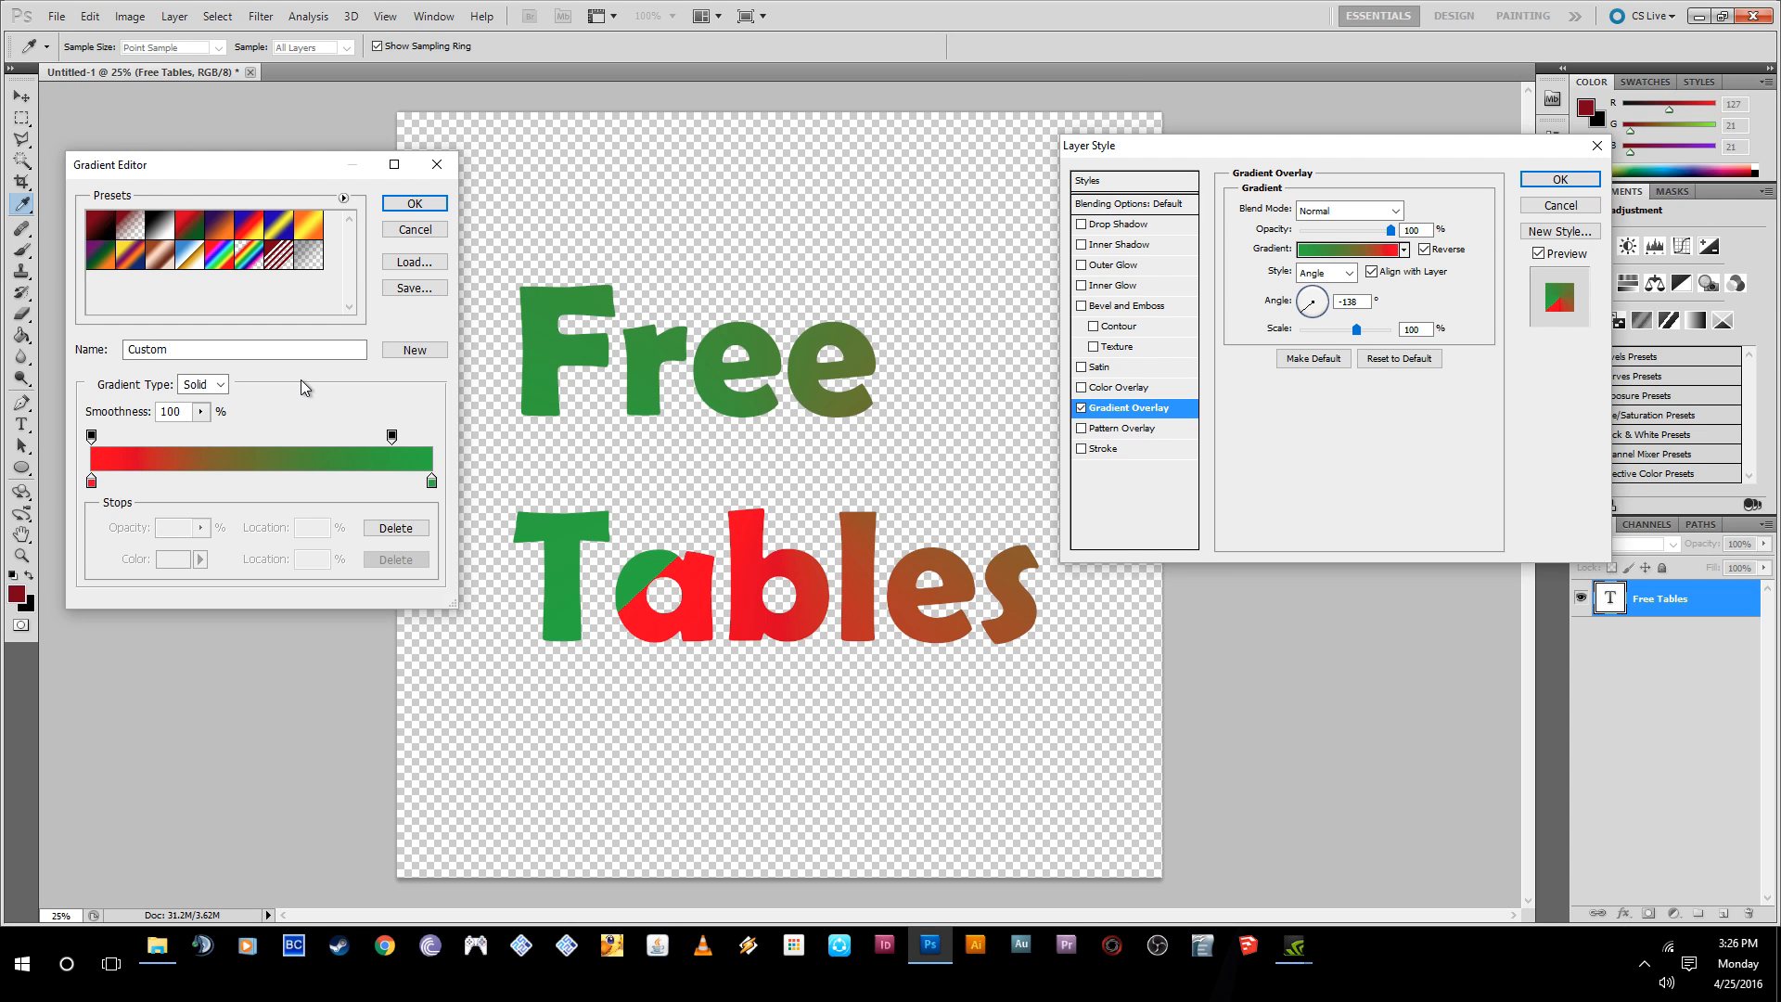
{"action": "left_click_drag", "start_coordinate": [393, 437], "coordinate": [431, 442]}
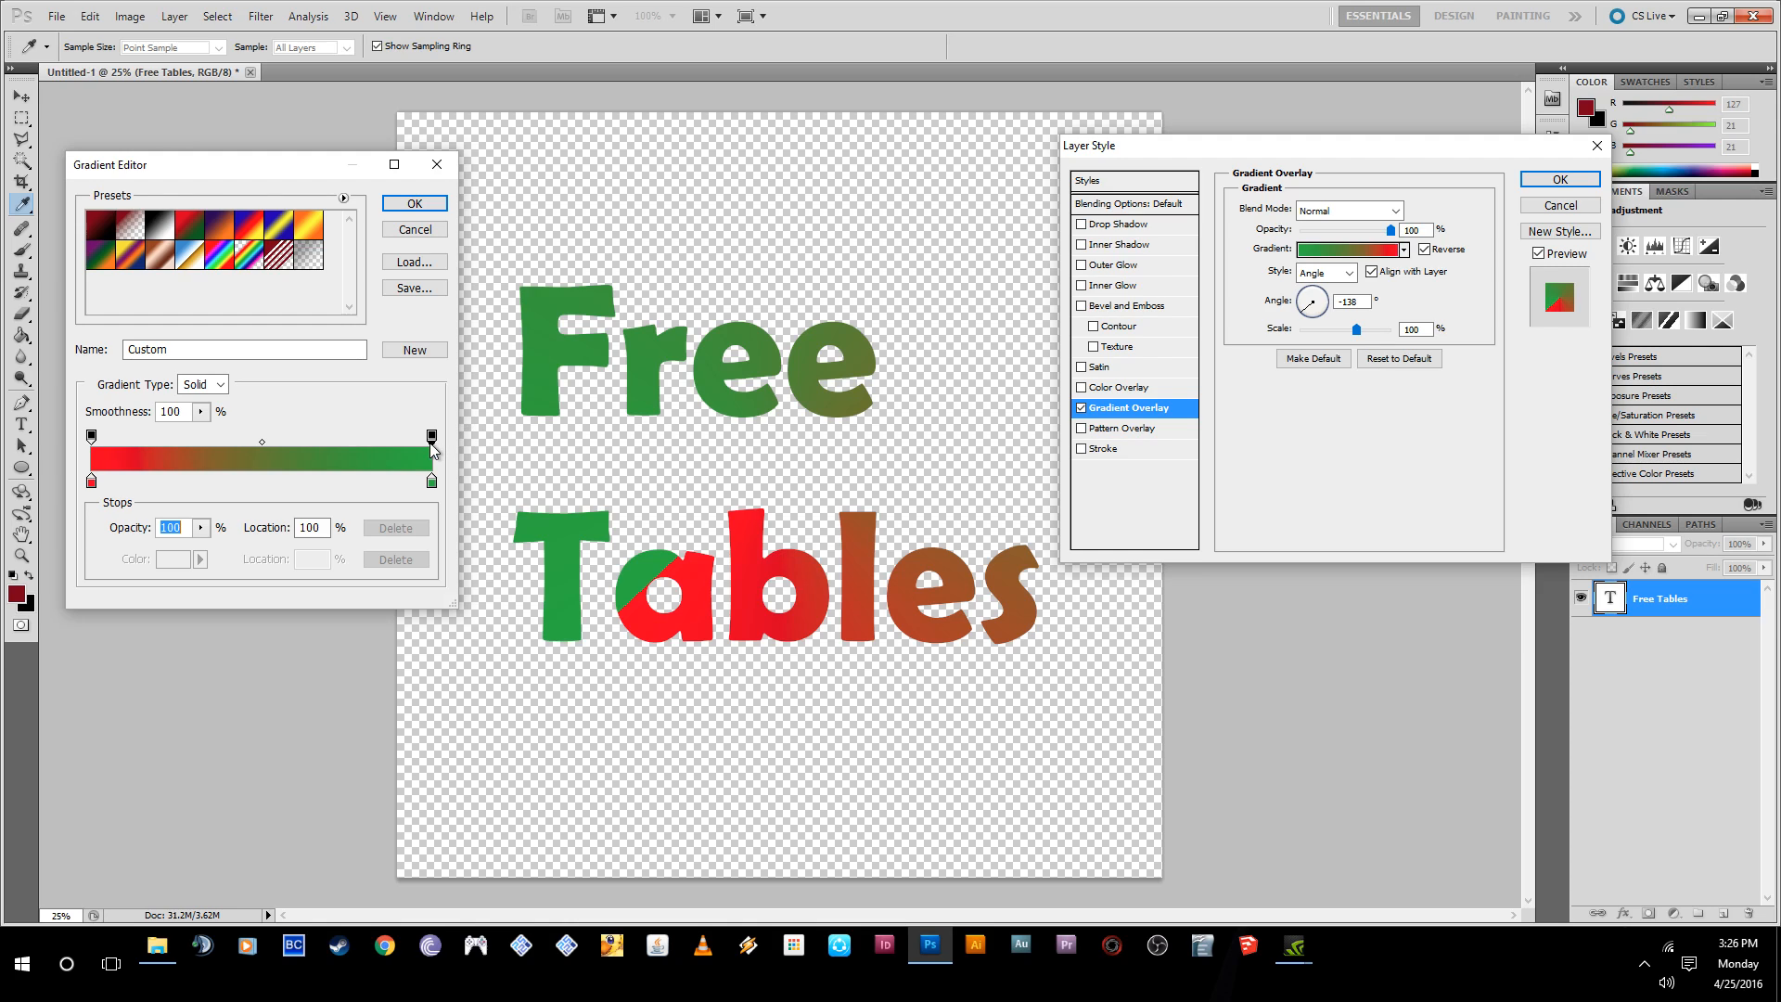
- Set the opacity of both the starting and ending opacity stops to 0%
{"action": "left_click", "coordinate": [91, 436]}
{"action": "type", "text": "0"}
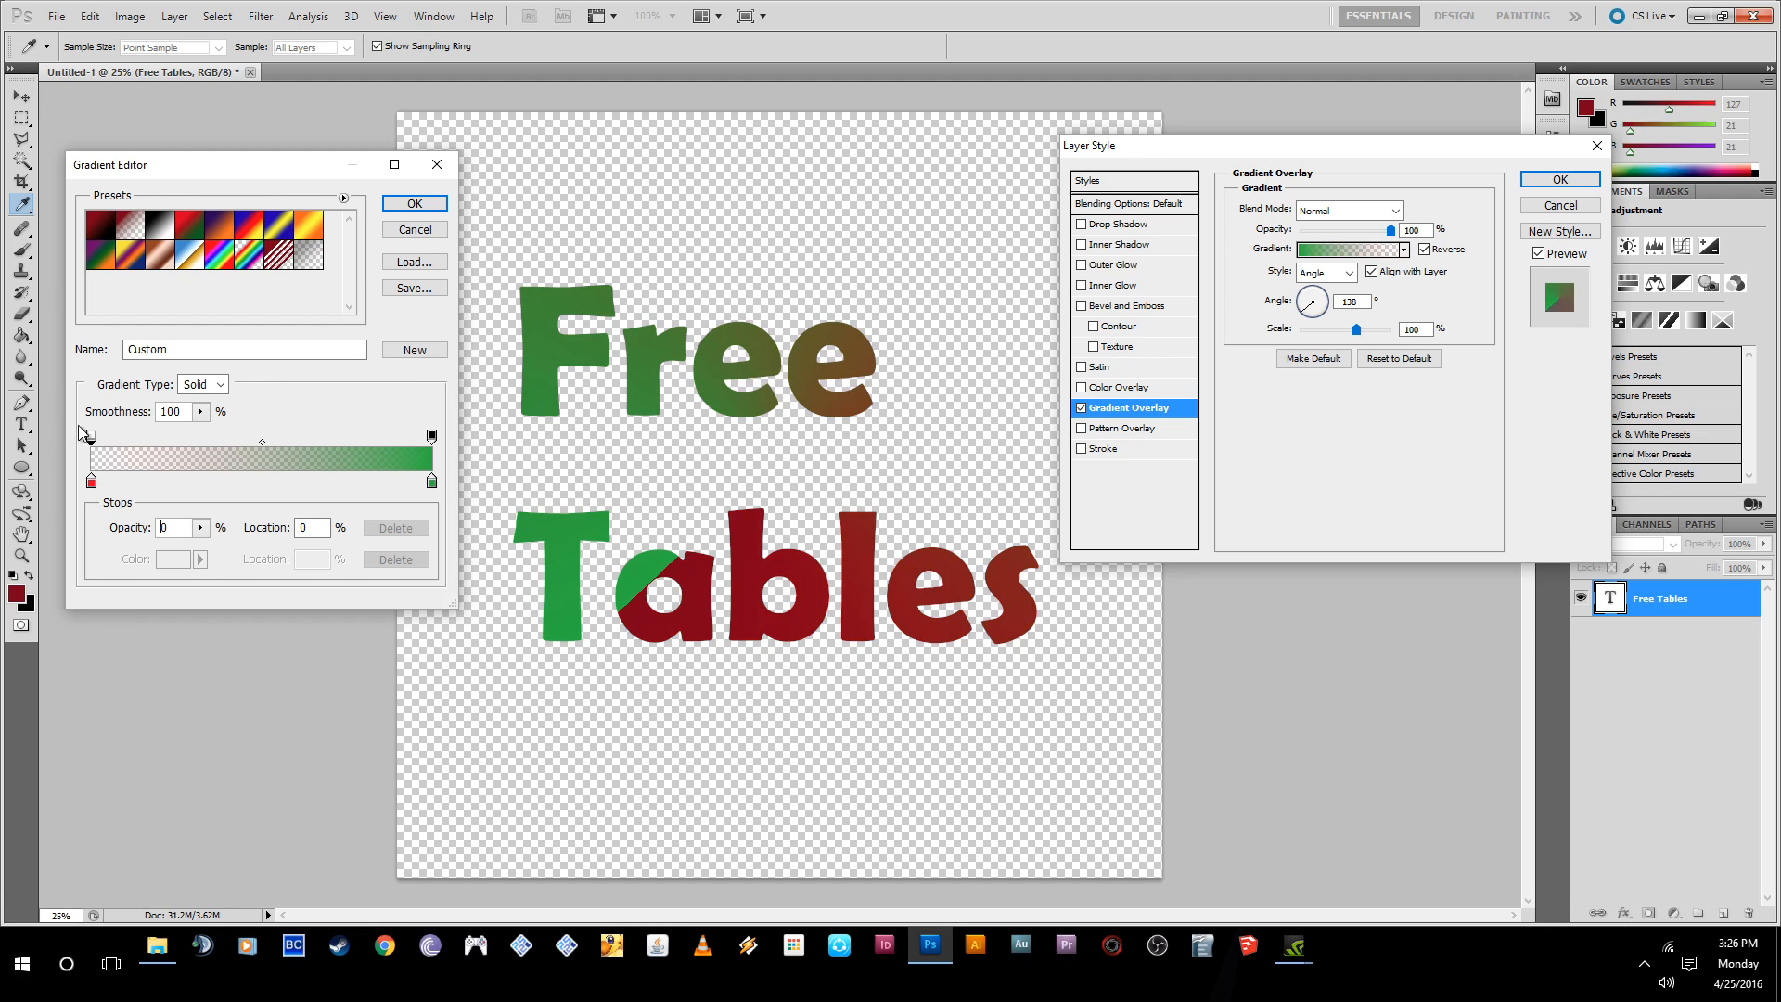
{"action": "mouse_move", "coordinate": [92, 438]}
{"action": "left_mouse_down"}
{"action": "mouse_move", "coordinate": [135, 449]}
{"action": "mouse_move", "coordinate": [85, 438]}
{"action": "left_mouse_up"}
{"action": "left_click", "coordinate": [432, 437]}
{"action": "type", "text": "0"}
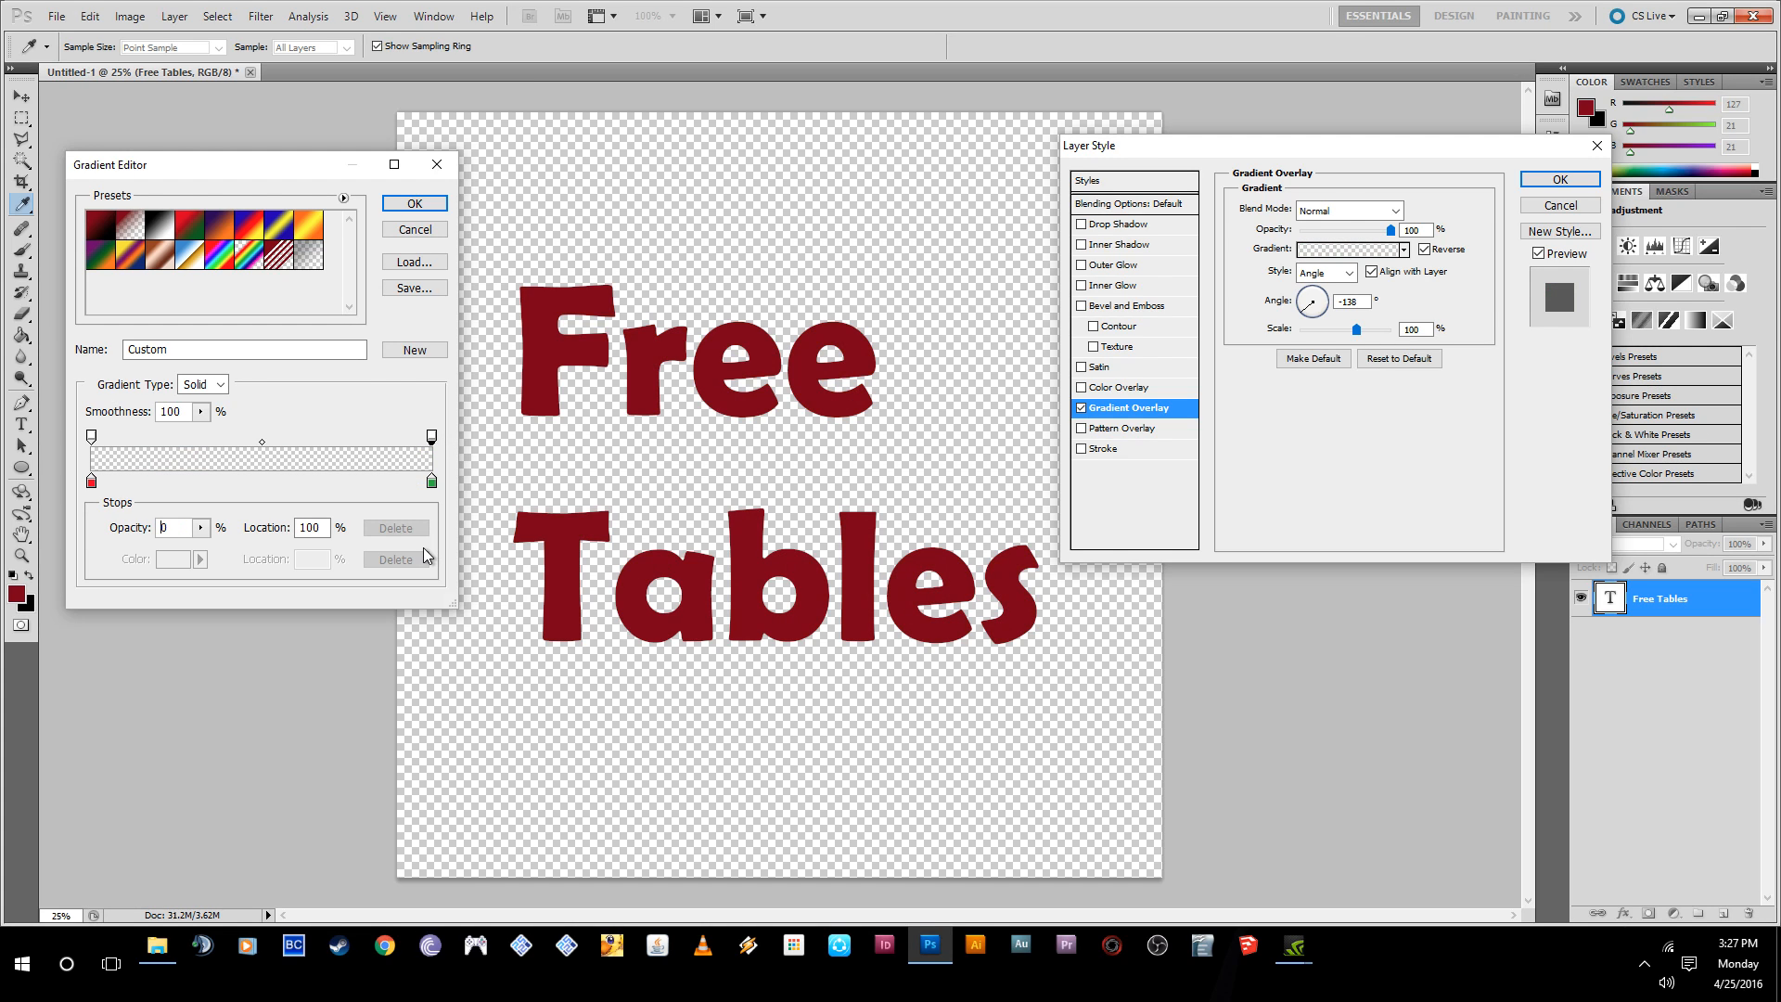
- Set the opacity of the gradient's starting opacity stop to 100%
{"action": "left_click", "coordinate": [91, 436]}
{"action": "left_click", "coordinate": [201, 529]}
{"action": "left_click_drag", "start_coordinate": [201, 547], "coordinate": [327, 549]}
- Place the gradient's ending opacity stop at 65% location with 70% opacity, and accept the edited gradient
{"action": "left_click", "coordinate": [431, 435]}
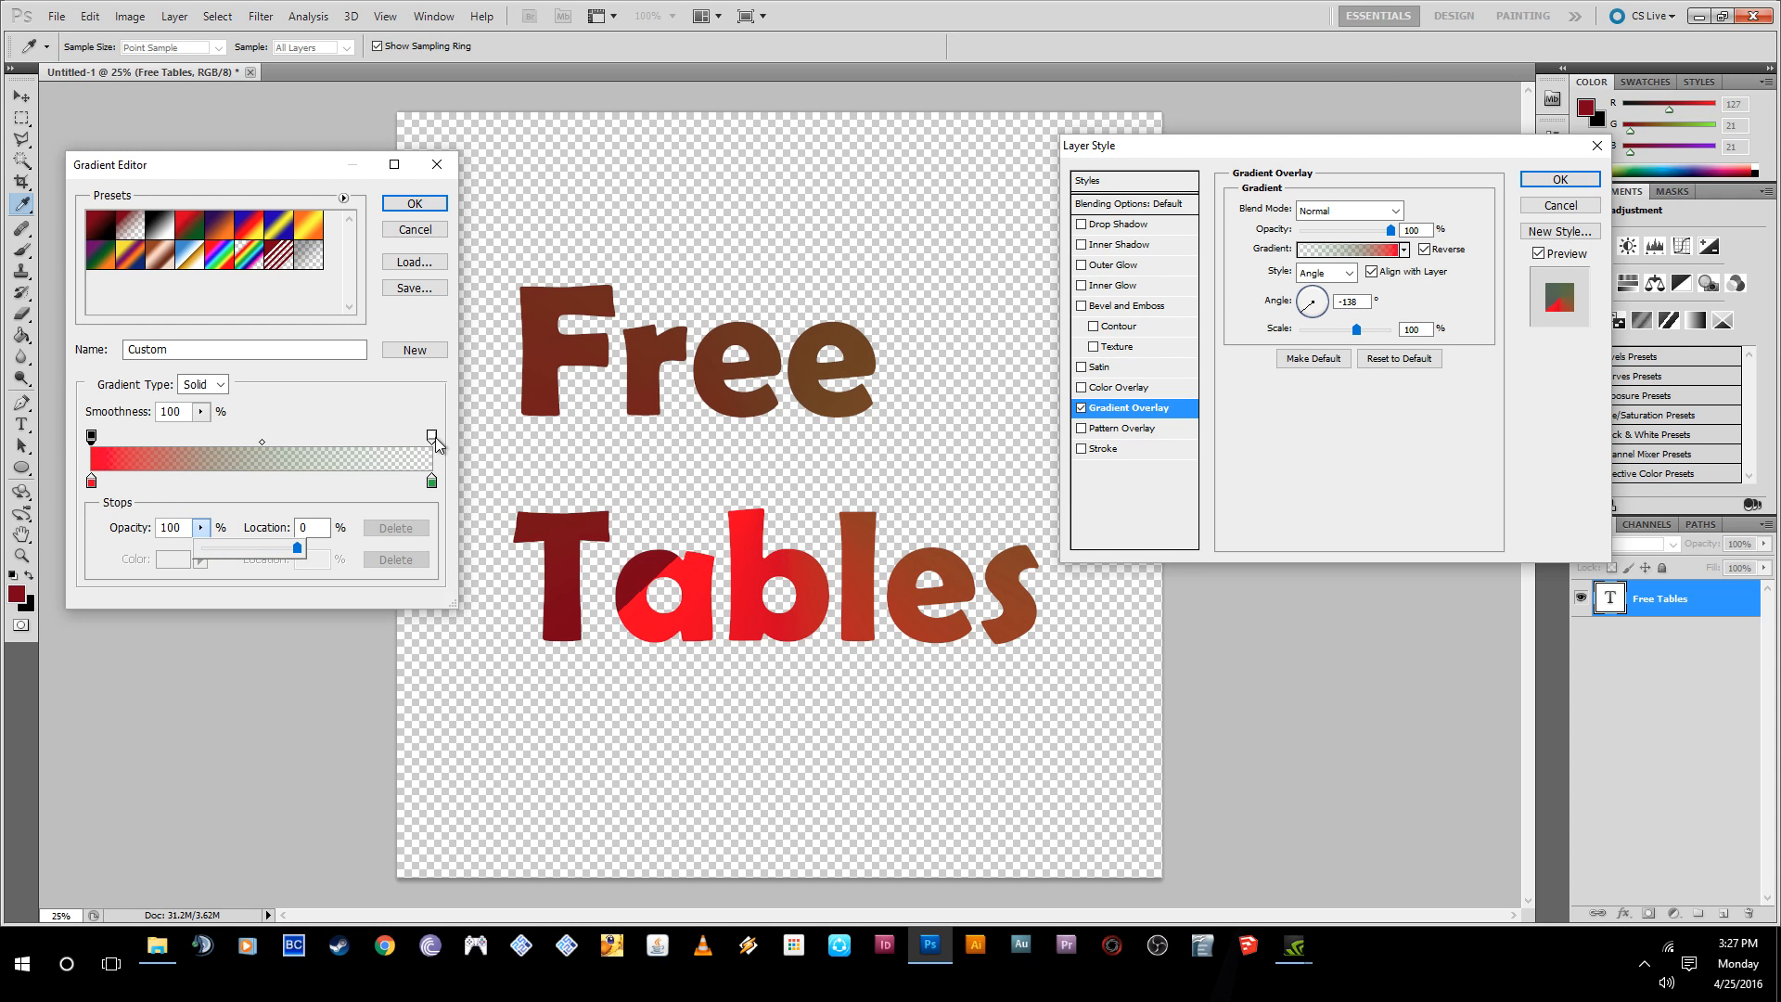
{"action": "left_click", "coordinate": [200, 527]}
{"action": "left_click_drag", "start_coordinate": [202, 547], "coordinate": [343, 575]}
{"action": "left_click_drag", "start_coordinate": [432, 436], "coordinate": [314, 436]}
{"action": "left_click", "coordinate": [200, 531]}
{"action": "left_click_drag", "start_coordinate": [203, 553], "coordinate": [174, 551]}
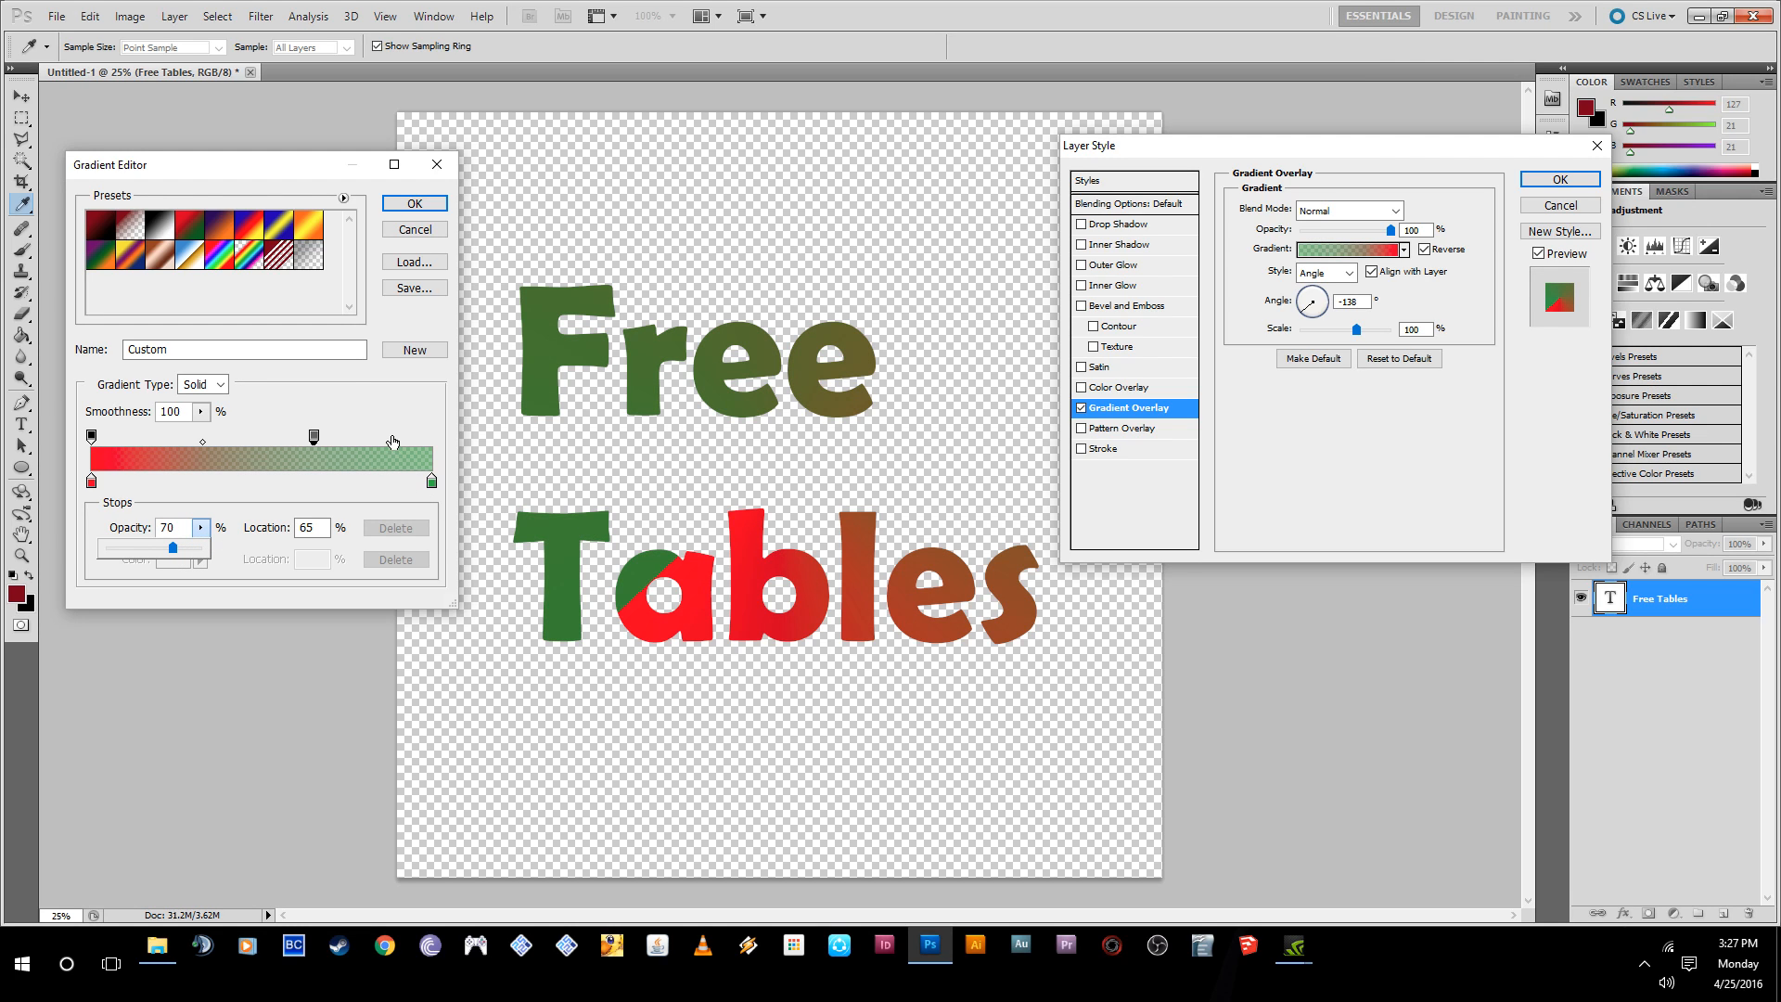
{"action": "left_click", "coordinate": [414, 203]}
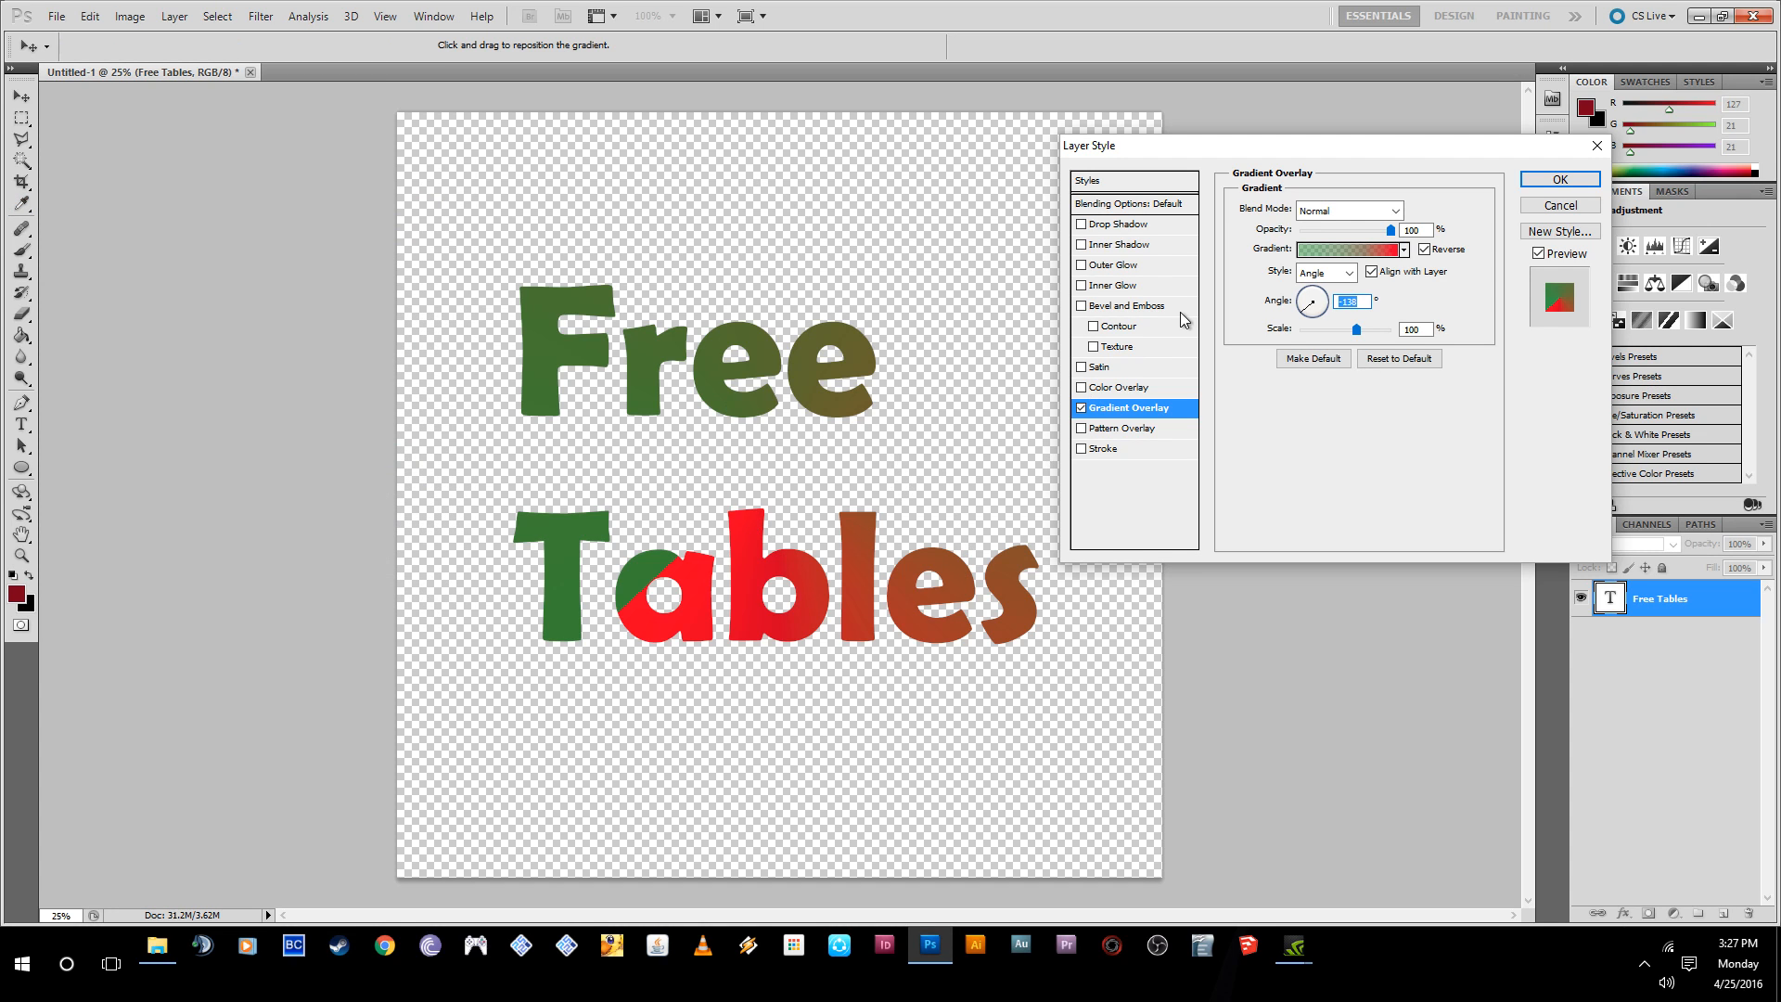
- Try the Reflected and Diamond styles for the Gradient Overlay, and settle on Linear
{"action": "left_click", "coordinate": [1347, 275]}
{"action": "left_click", "coordinate": [1335, 341]}
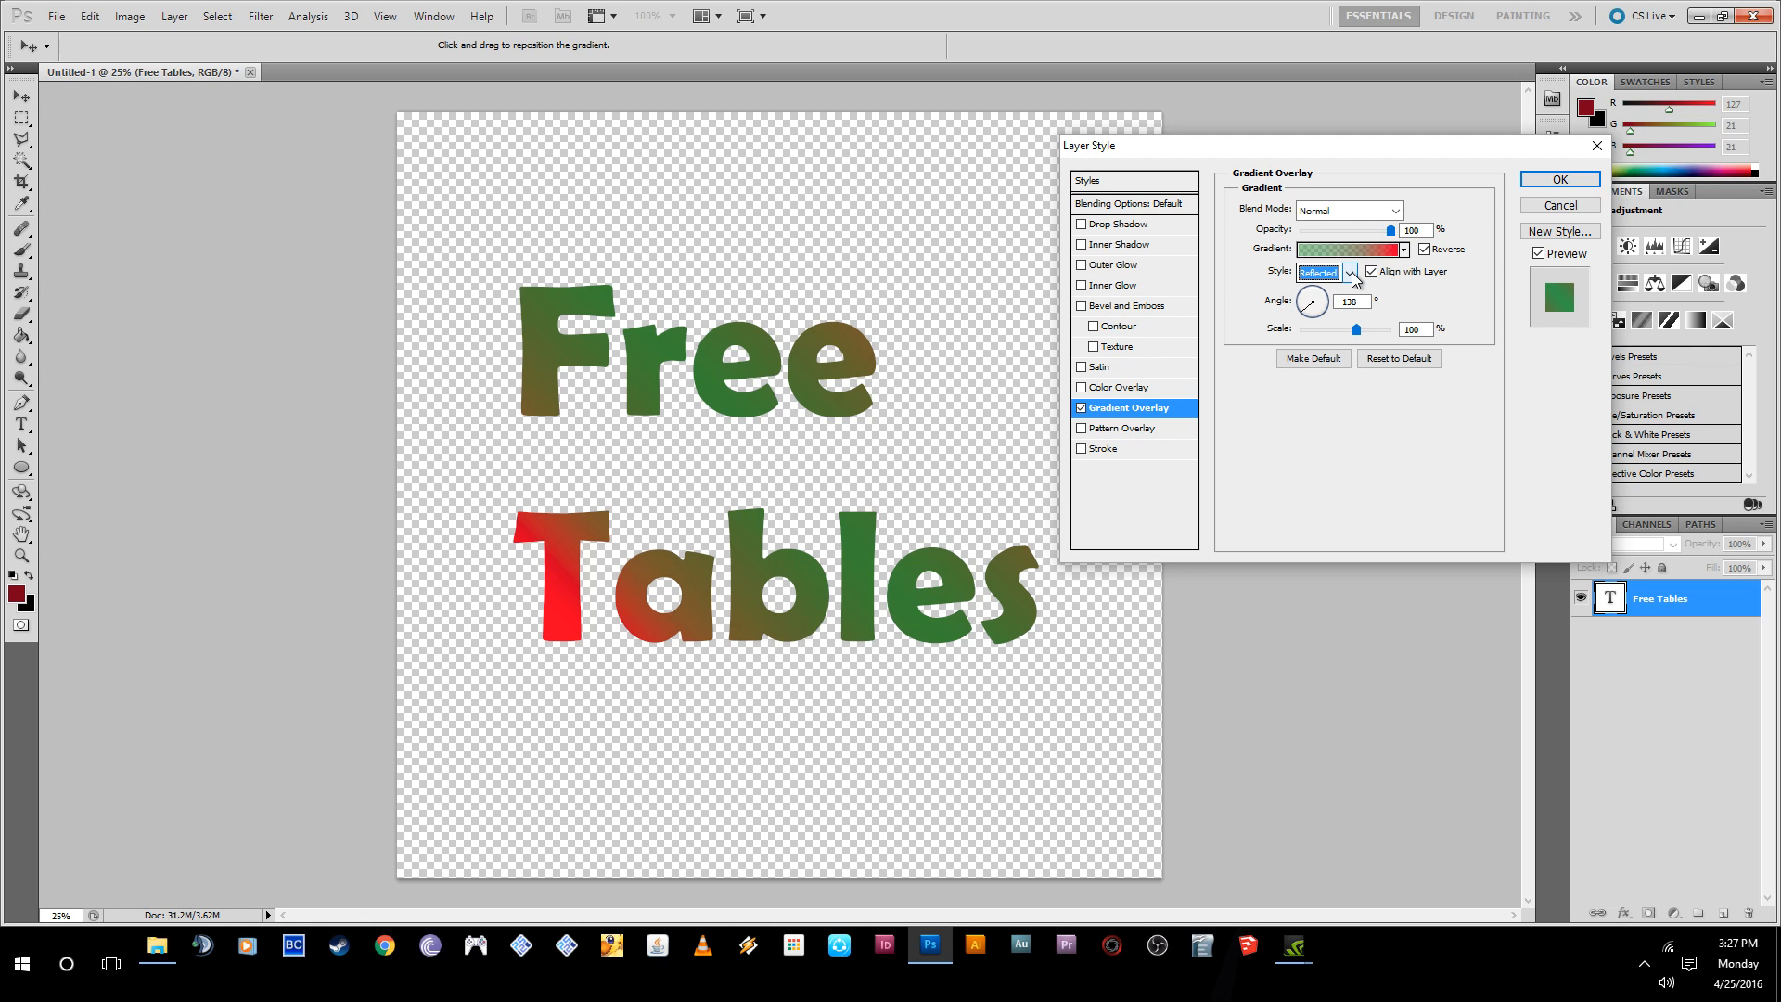
{"action": "left_click", "coordinate": [1346, 277]}
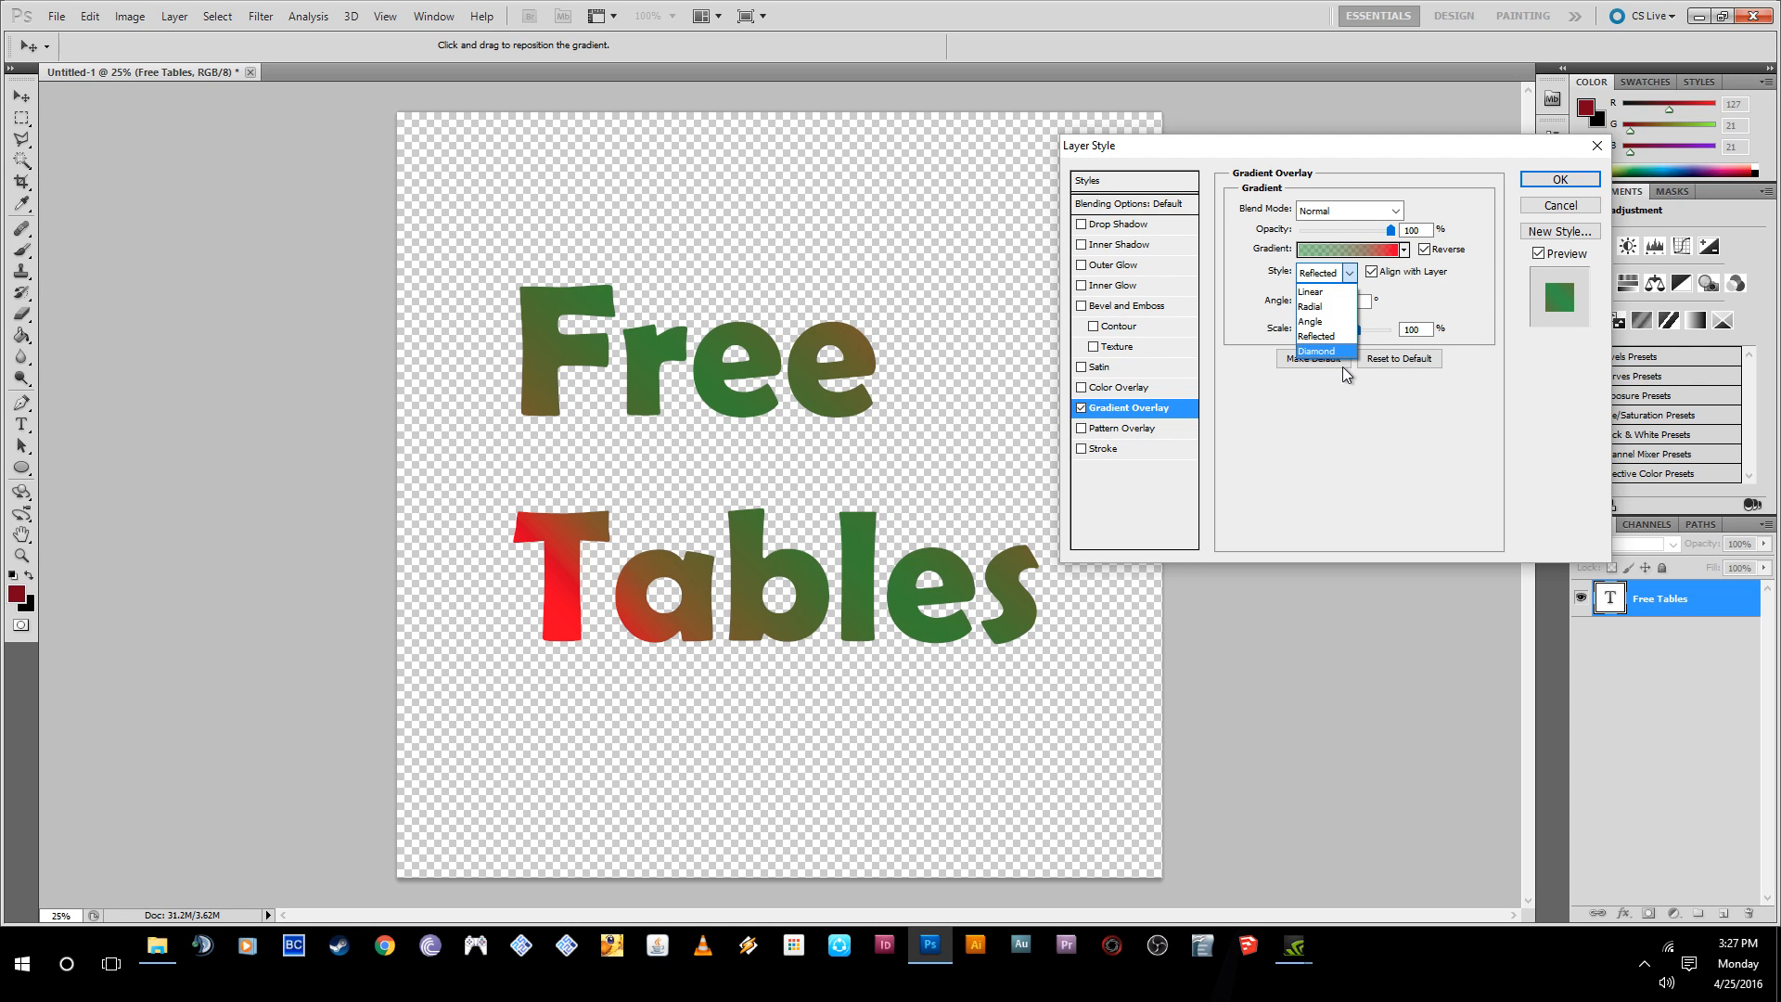
{"action": "left_click", "coordinate": [1343, 352]}
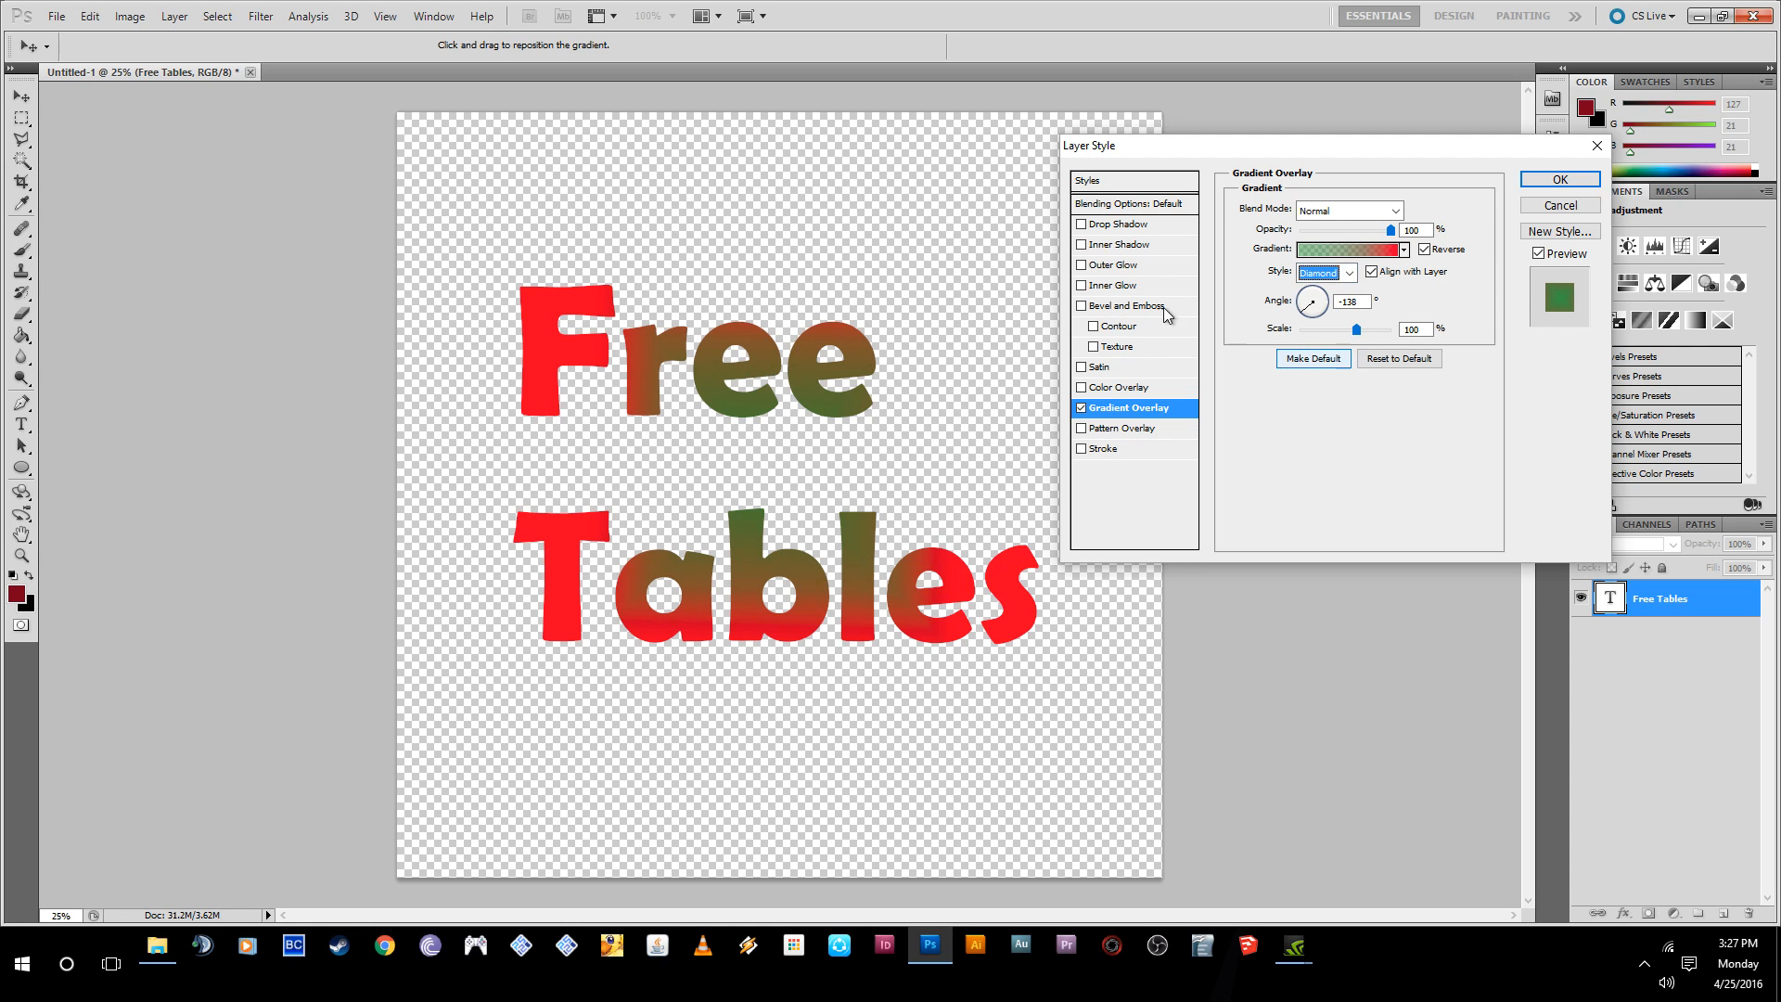
{"action": "left_click", "coordinate": [1335, 271]}
{"action": "left_click", "coordinate": [1318, 289]}
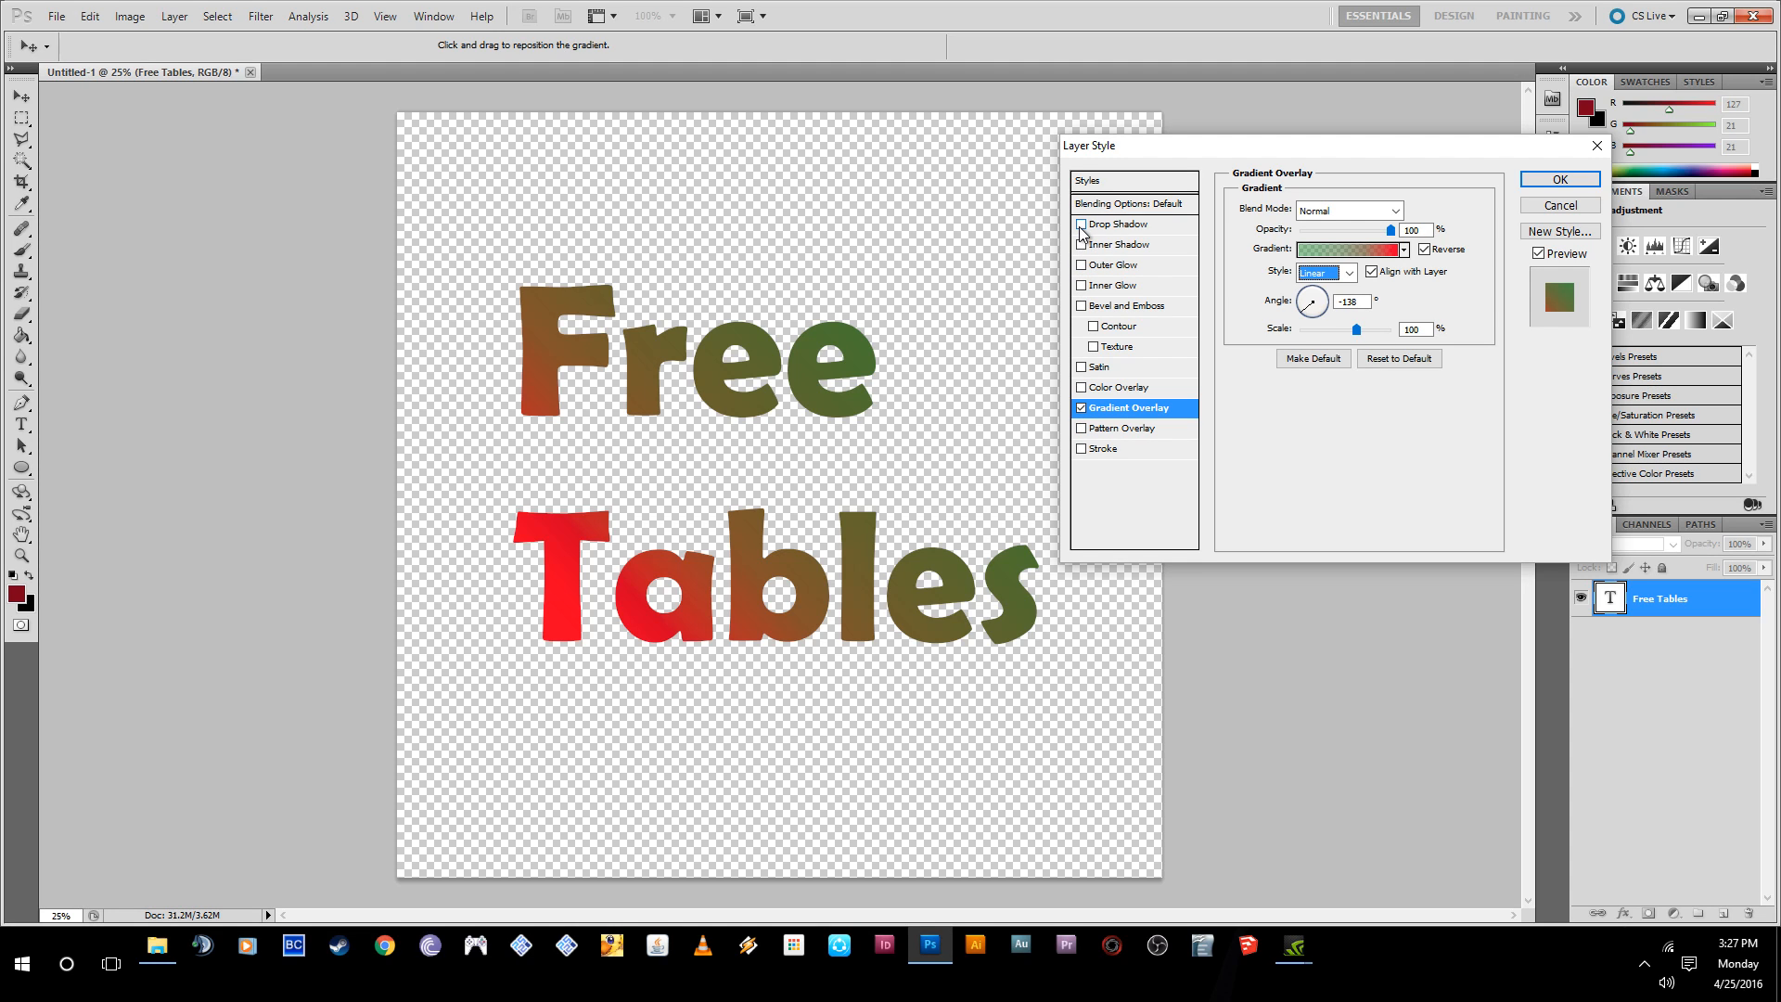
- Add a Bevel and Emboss effect to the text with 1000% depth and 29 px size
{"action": "left_click", "coordinate": [1081, 306]}
{"action": "left_click", "coordinate": [1123, 311]}
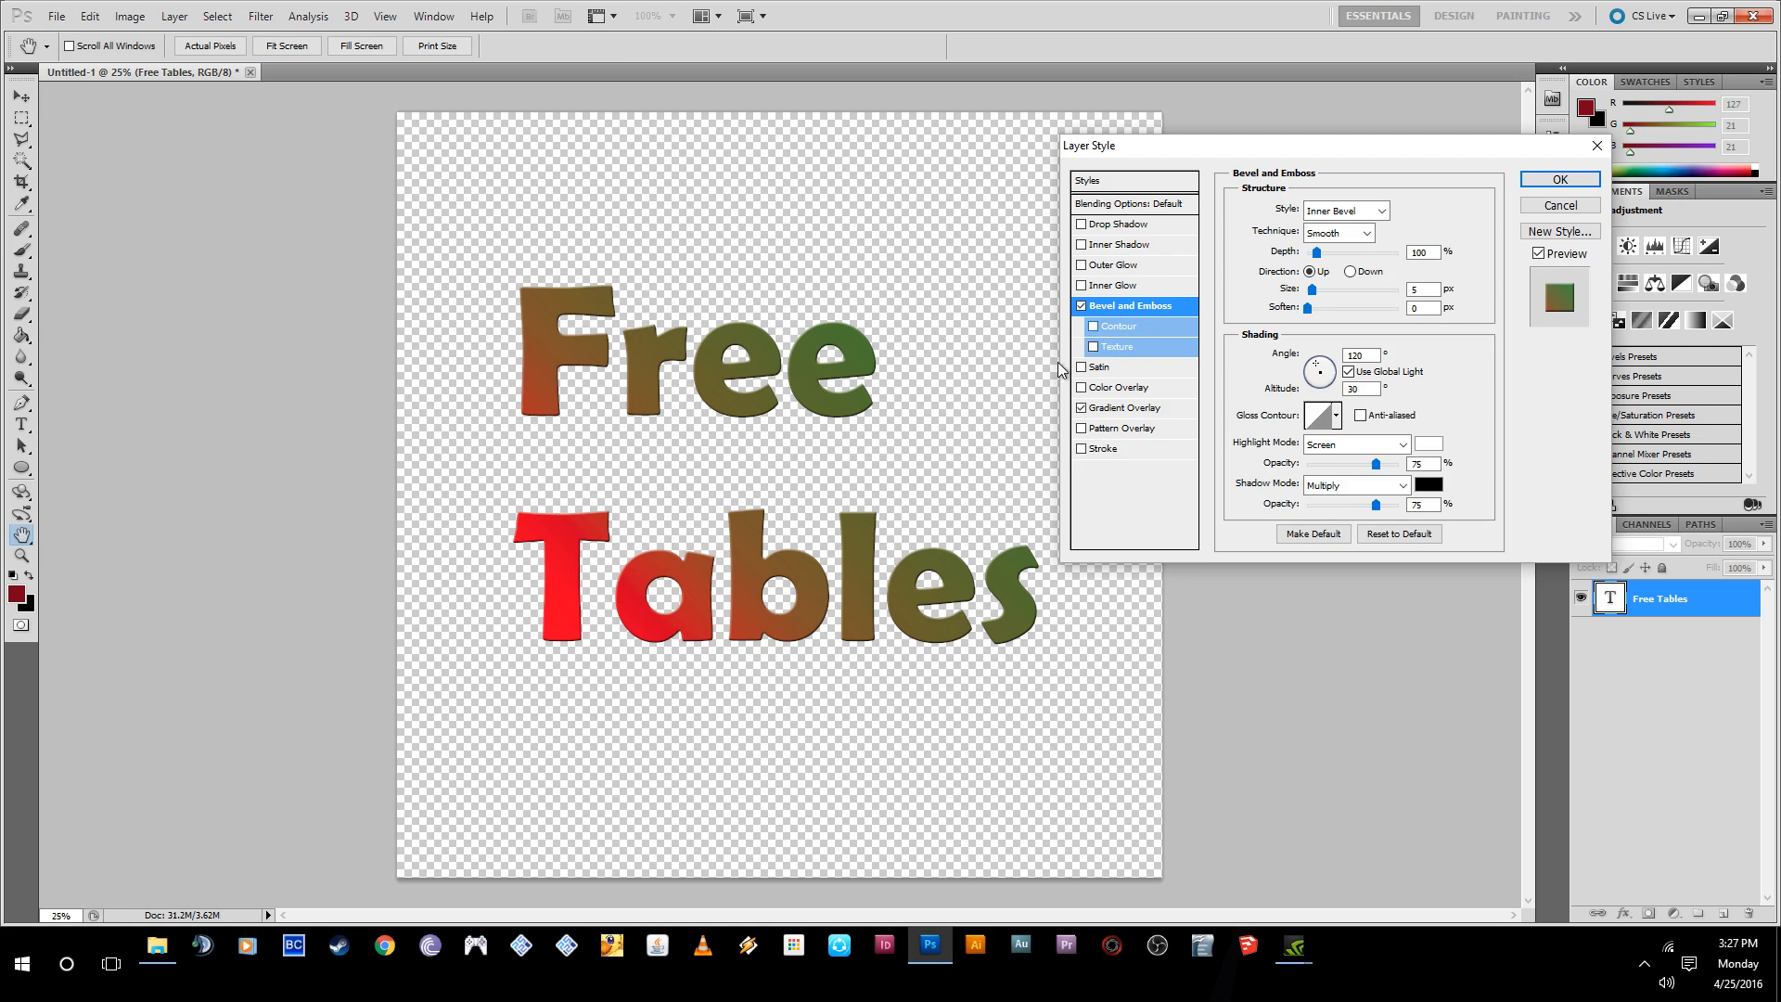
{"action": "left_click_drag", "start_coordinate": [1318, 253], "coordinate": [1299, 309]}
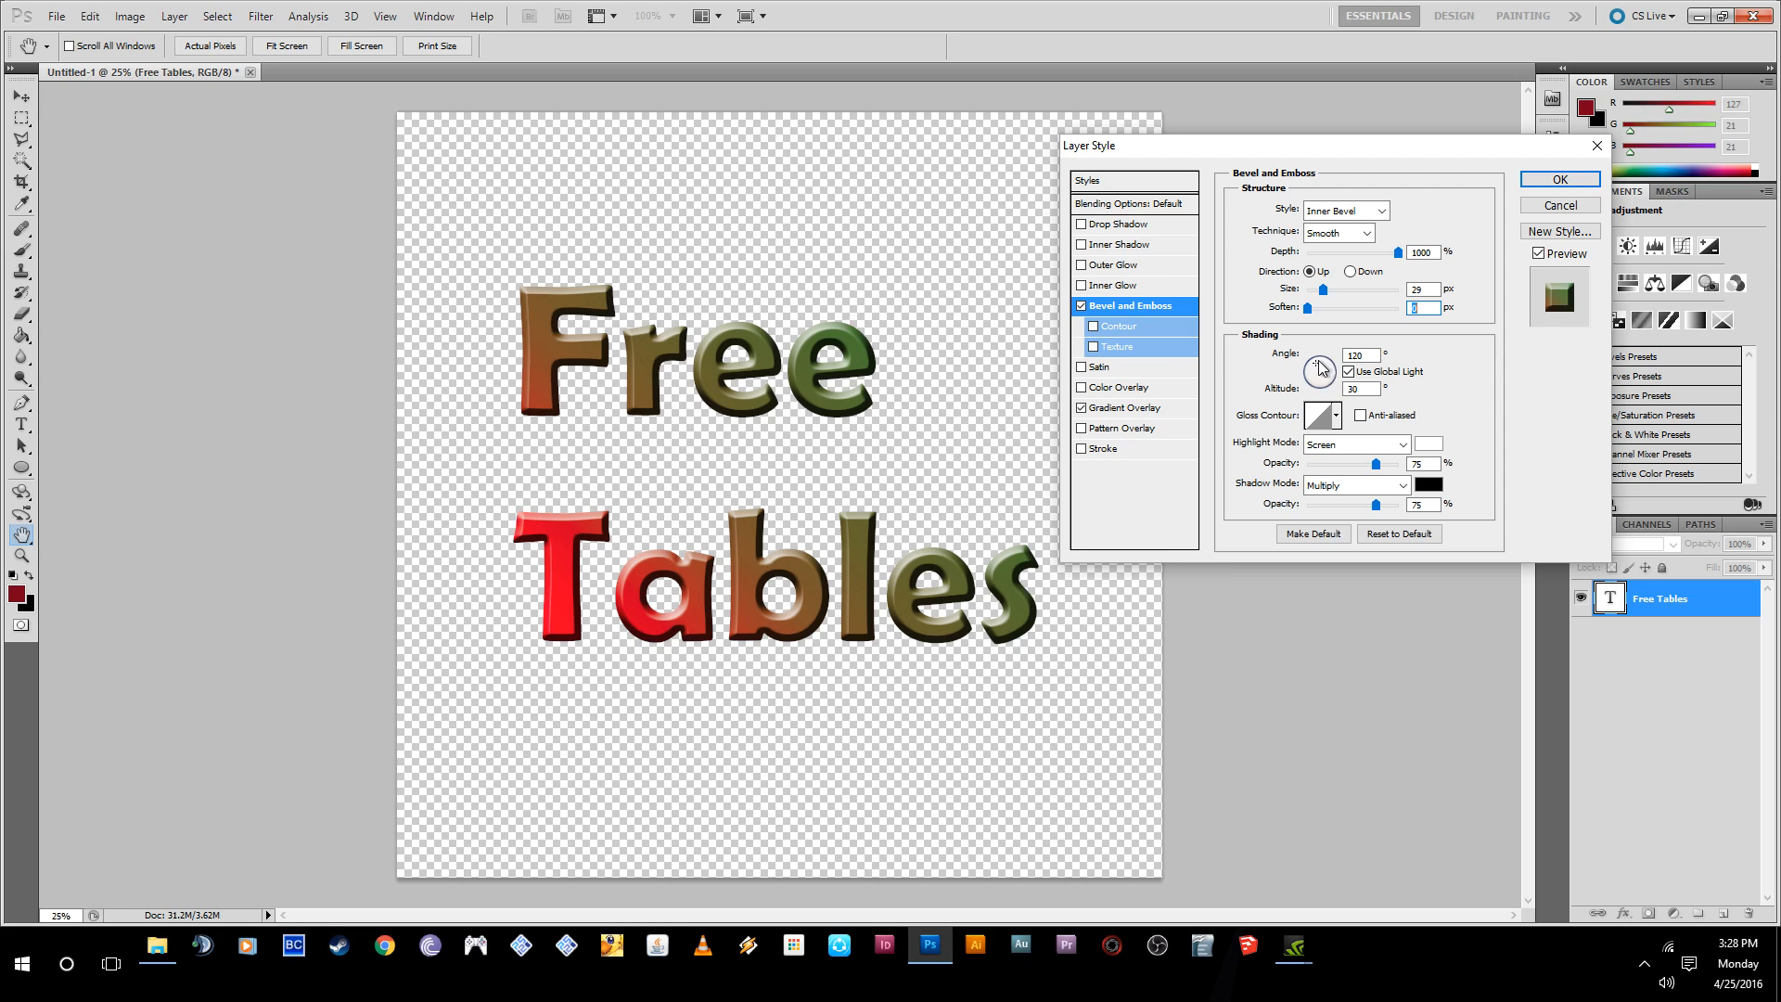
- Adjust the bevel's light direction to an angle of 96° and an altitude of 37°
{"action": "left_click_drag", "start_coordinate": [1318, 363], "coordinate": [1319, 379]}
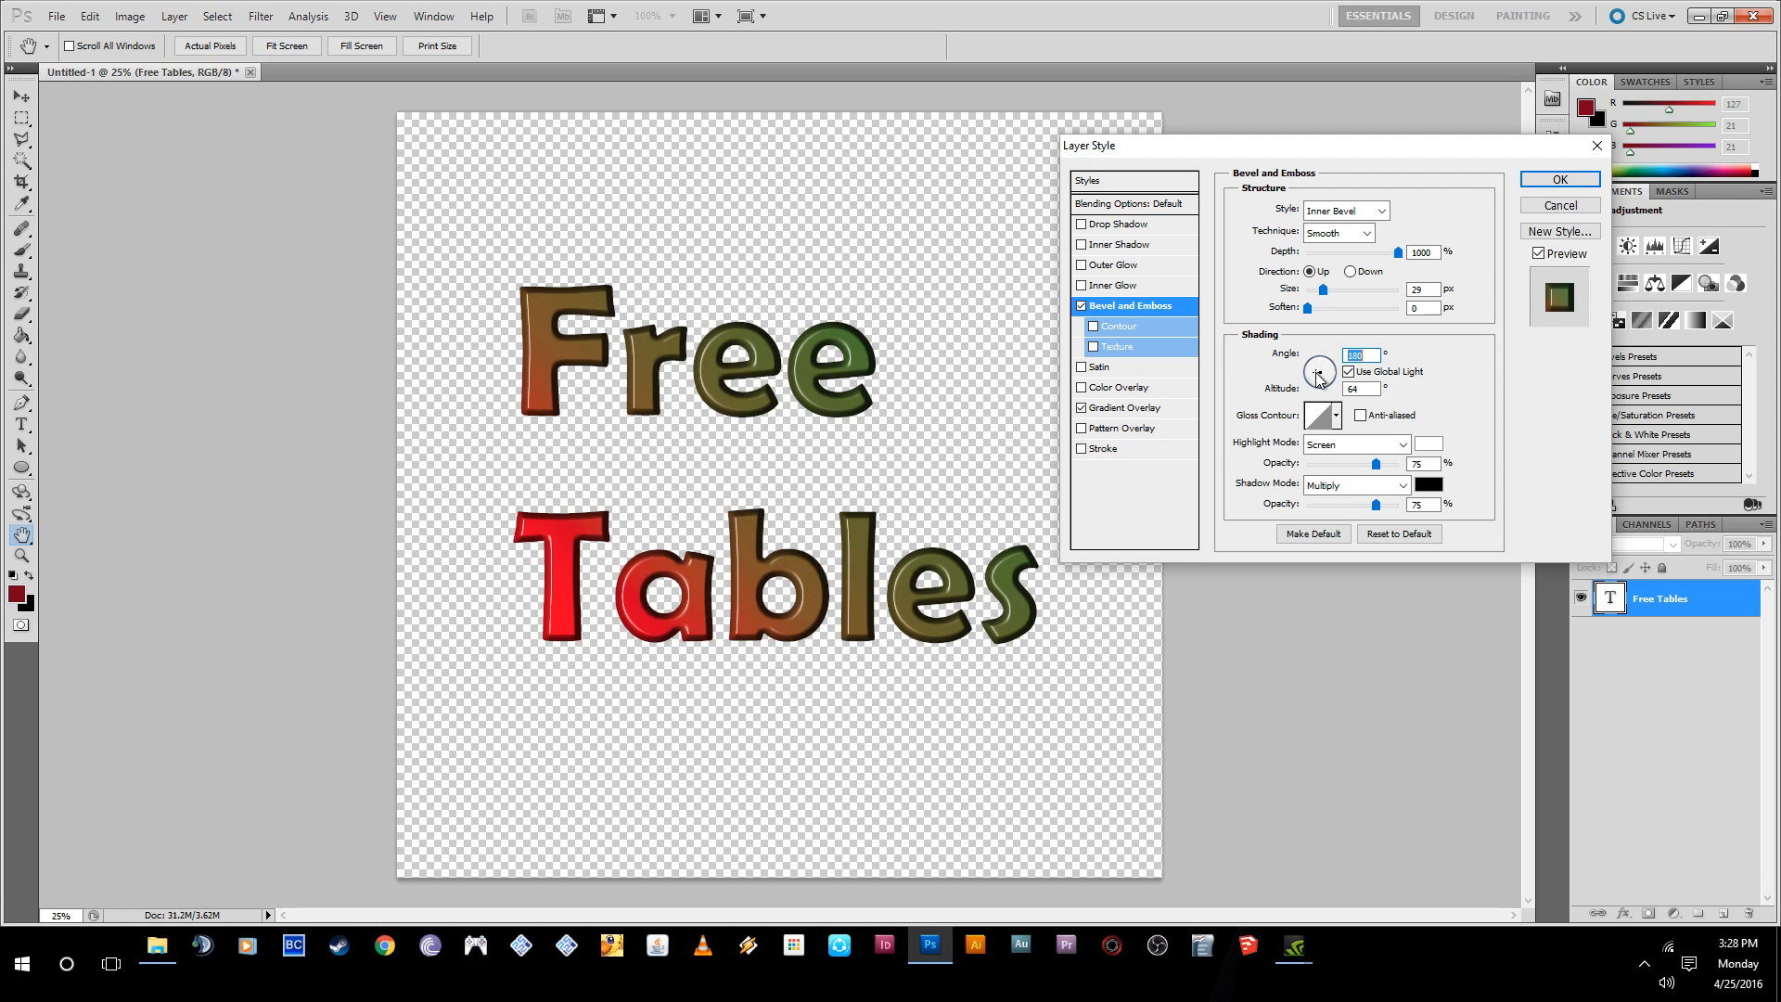
{"action": "left_click_drag", "start_coordinate": [1316, 374], "coordinate": [1319, 373]}
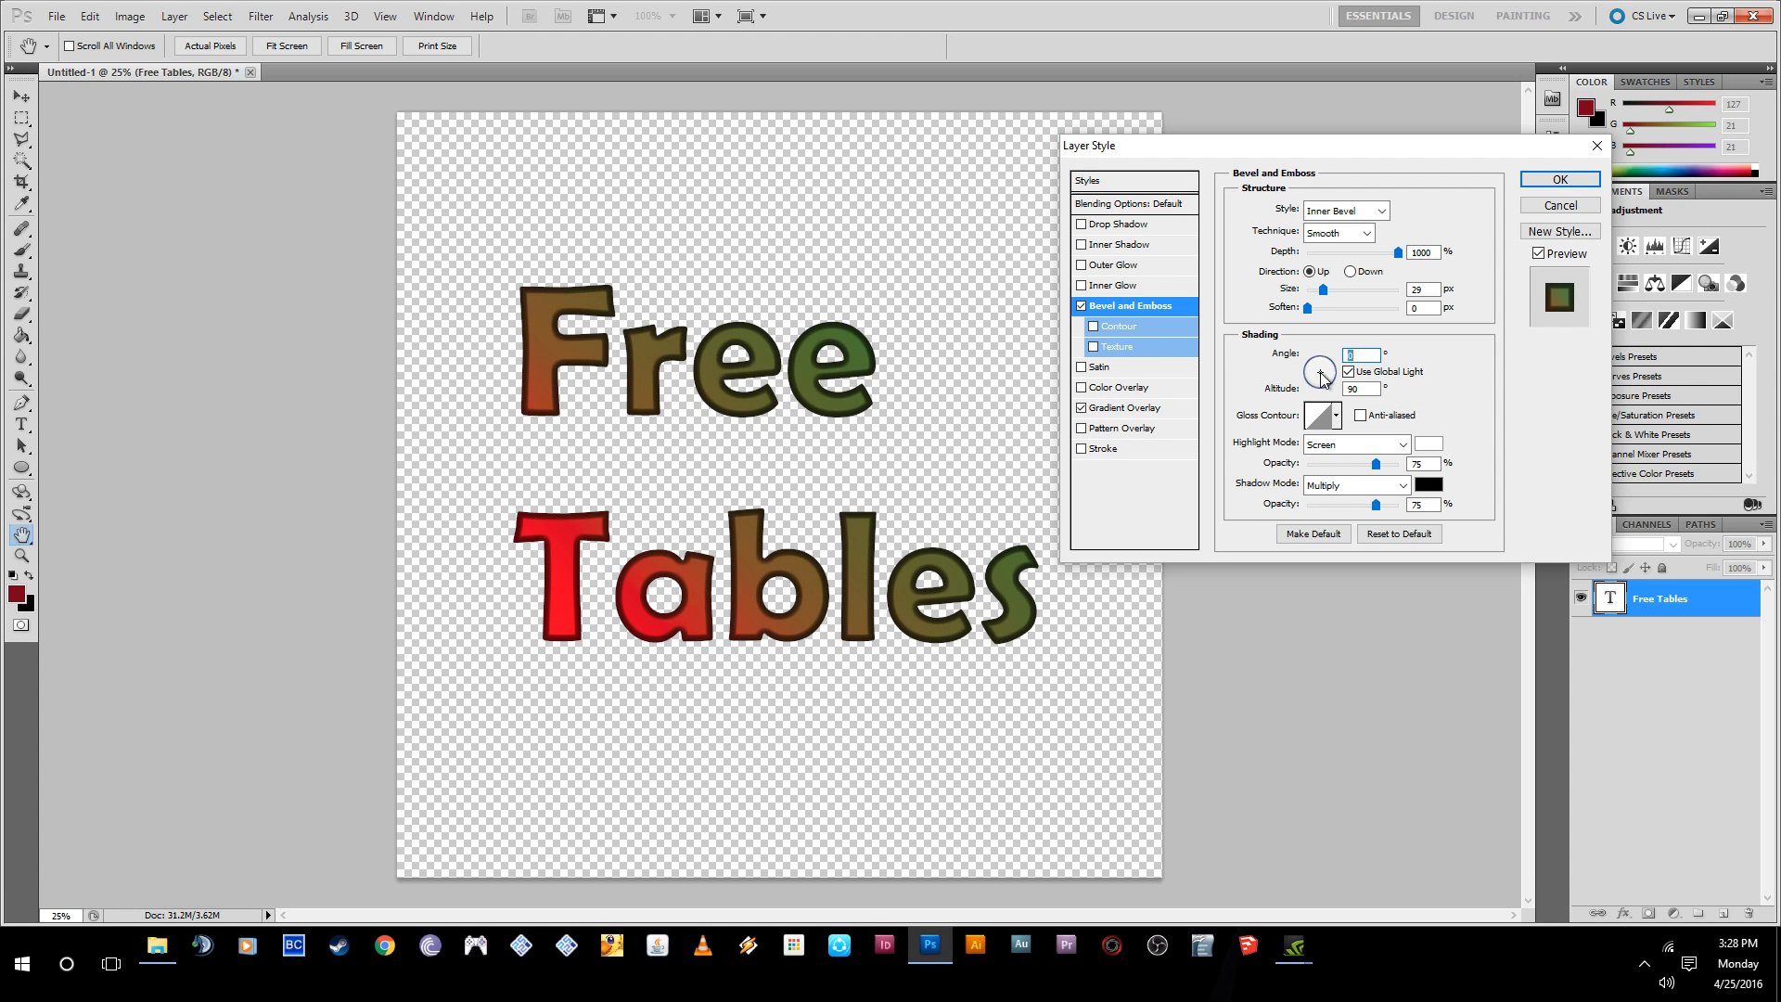
{"action": "left_click_drag", "start_coordinate": [1322, 364], "coordinate": [1321, 365]}
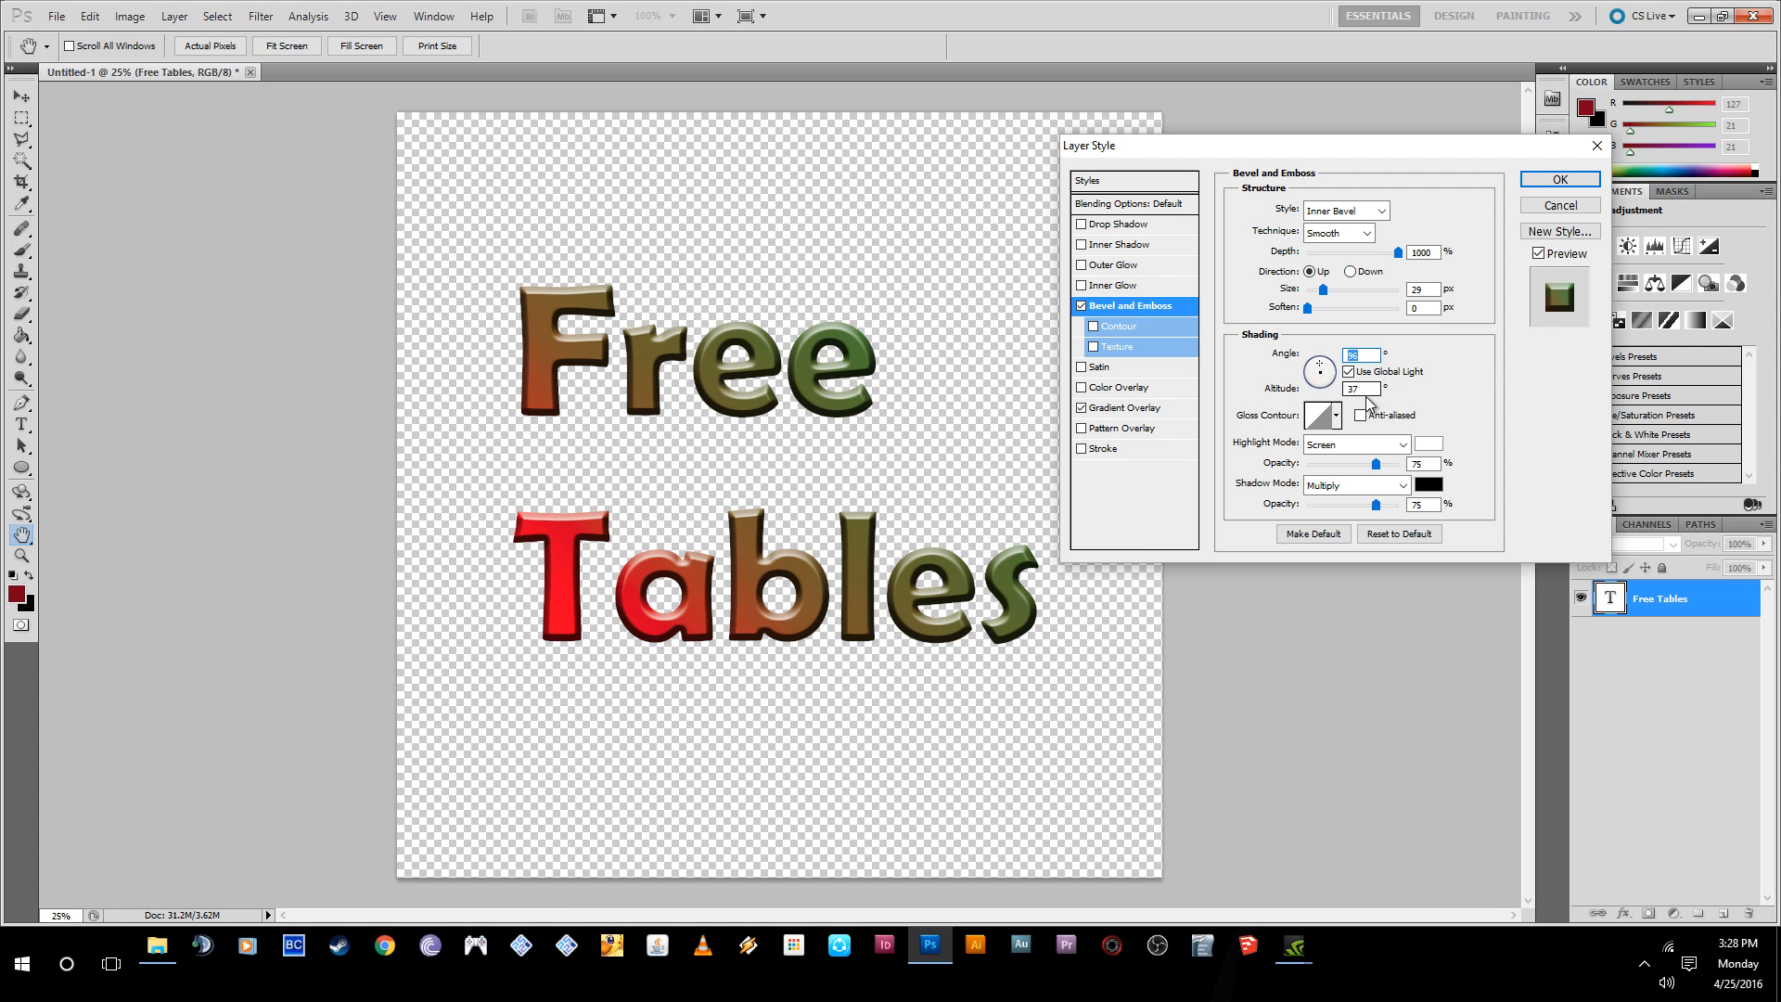
- Try several gloss contour presets for the bevel, and choose the multi-peaked one in the second row
{"action": "left_click", "coordinate": [1336, 416]}
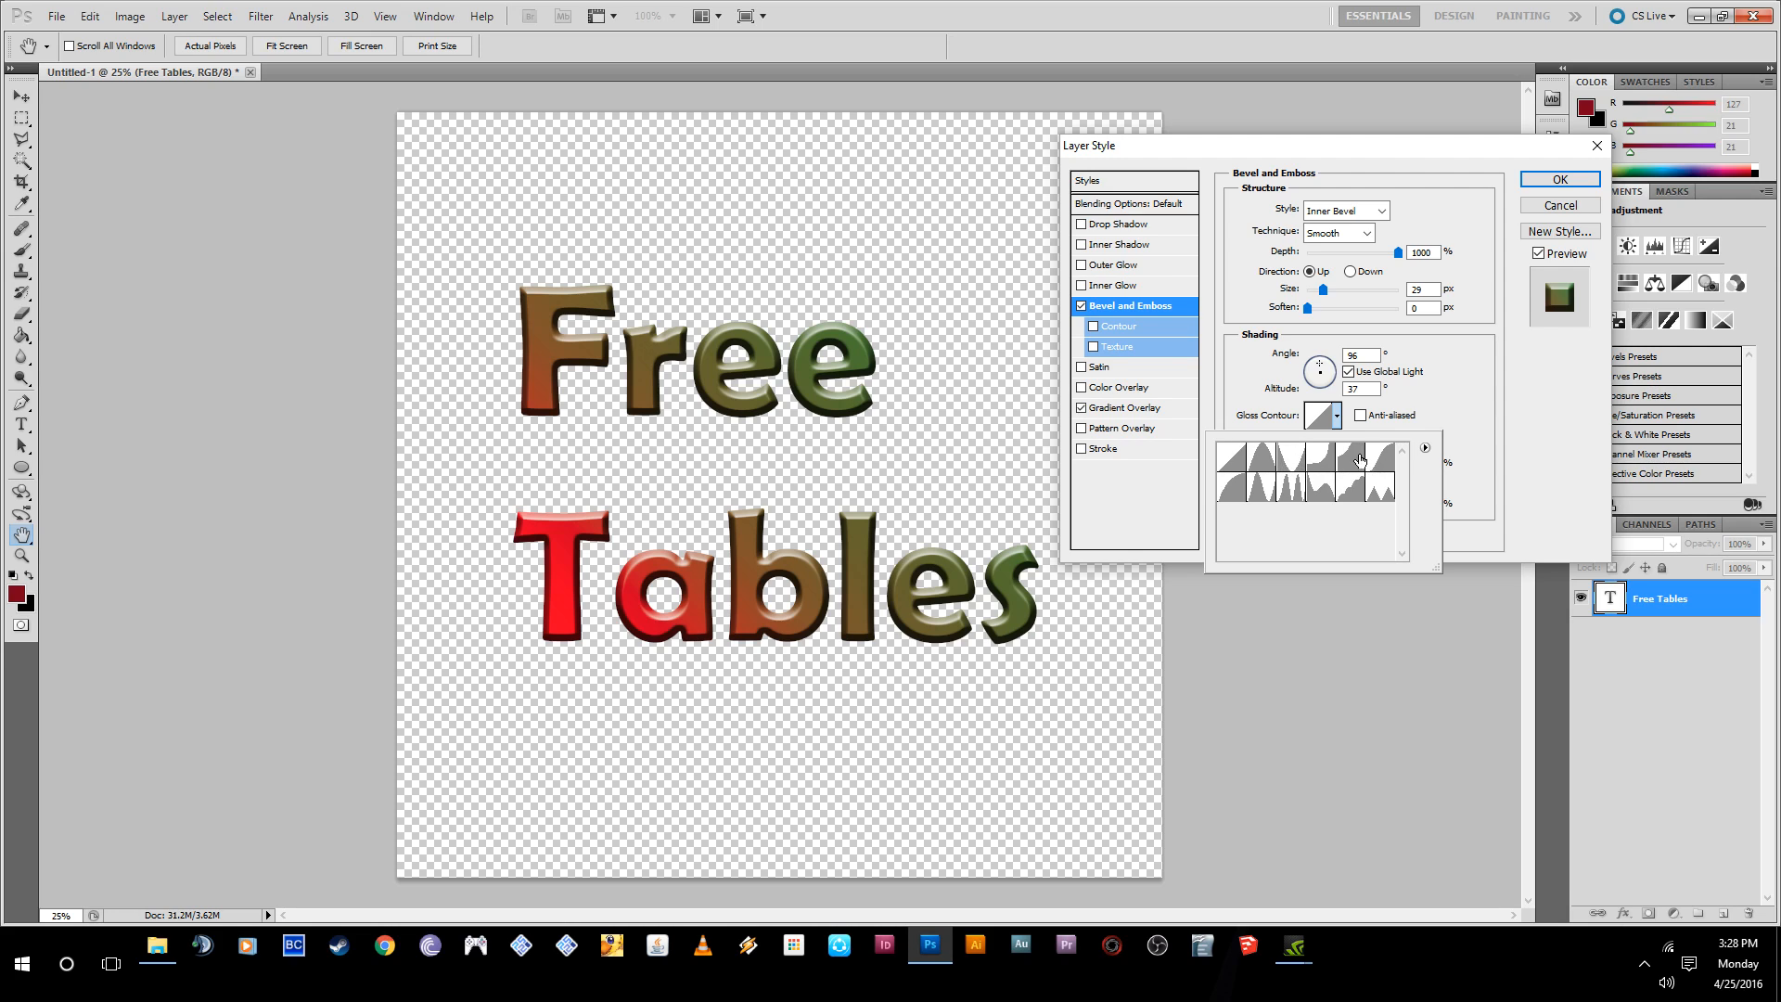
{"action": "left_click", "coordinate": [1317, 459]}
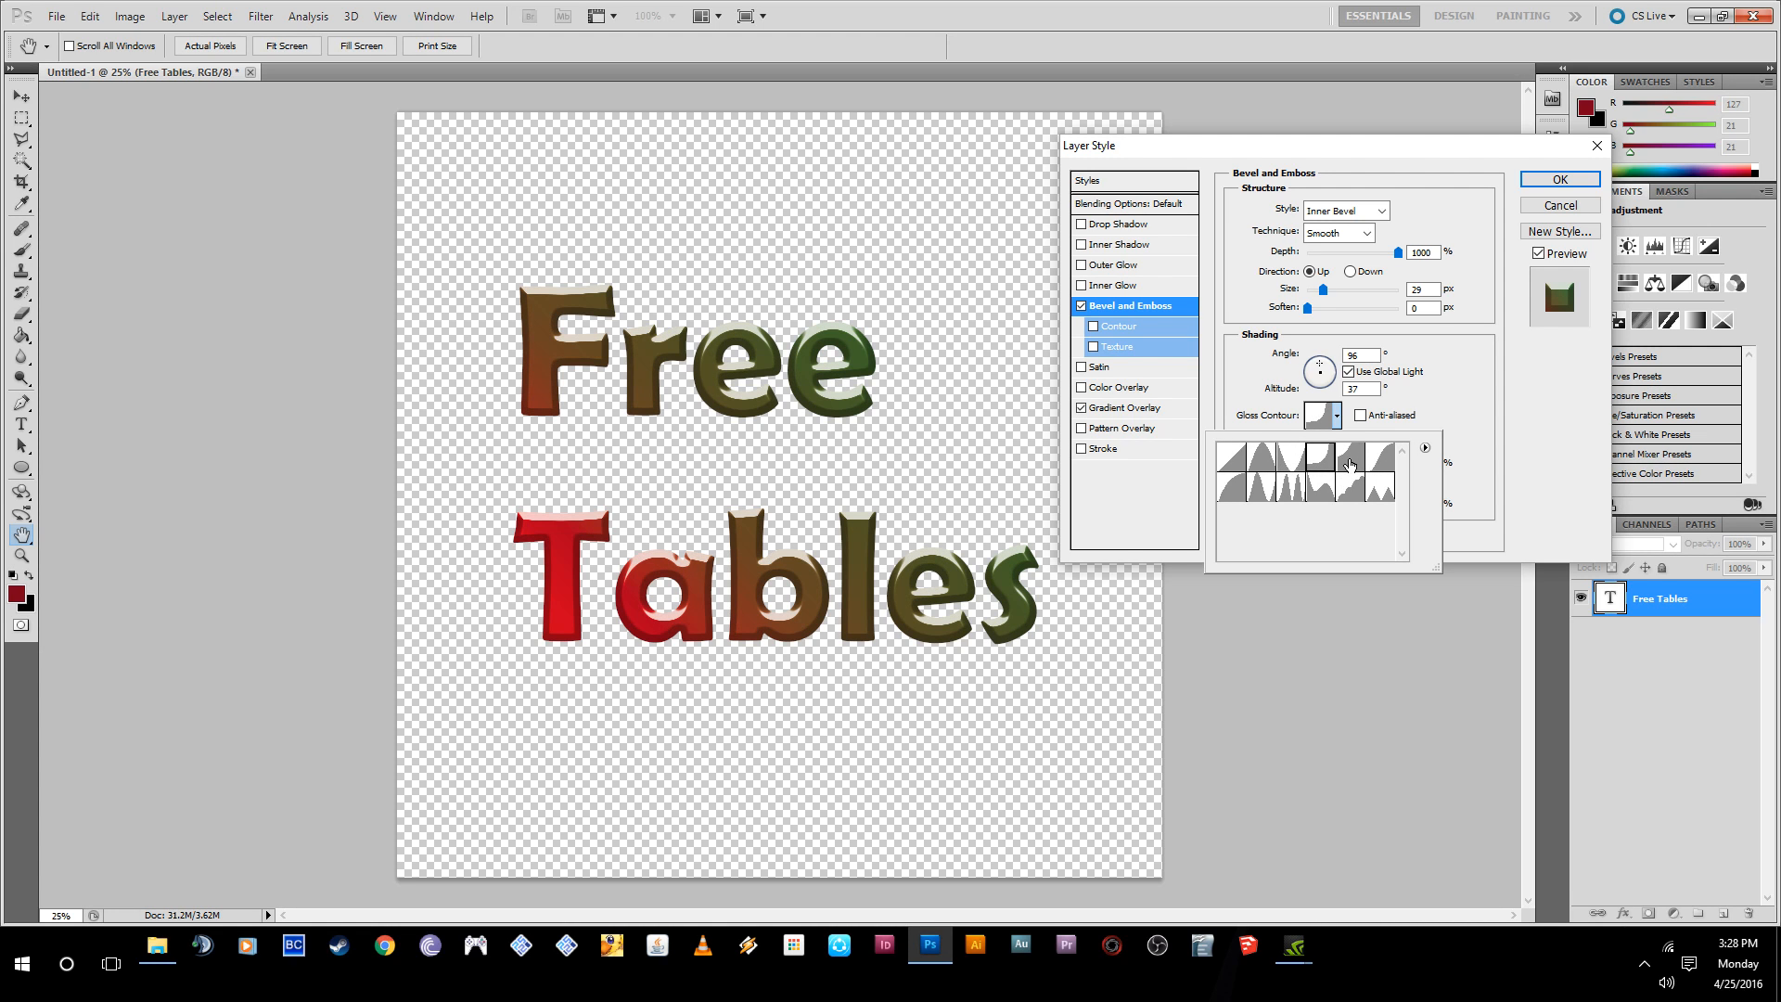
{"action": "left_click", "coordinate": [1349, 464]}
{"action": "left_click", "coordinate": [1264, 464]}
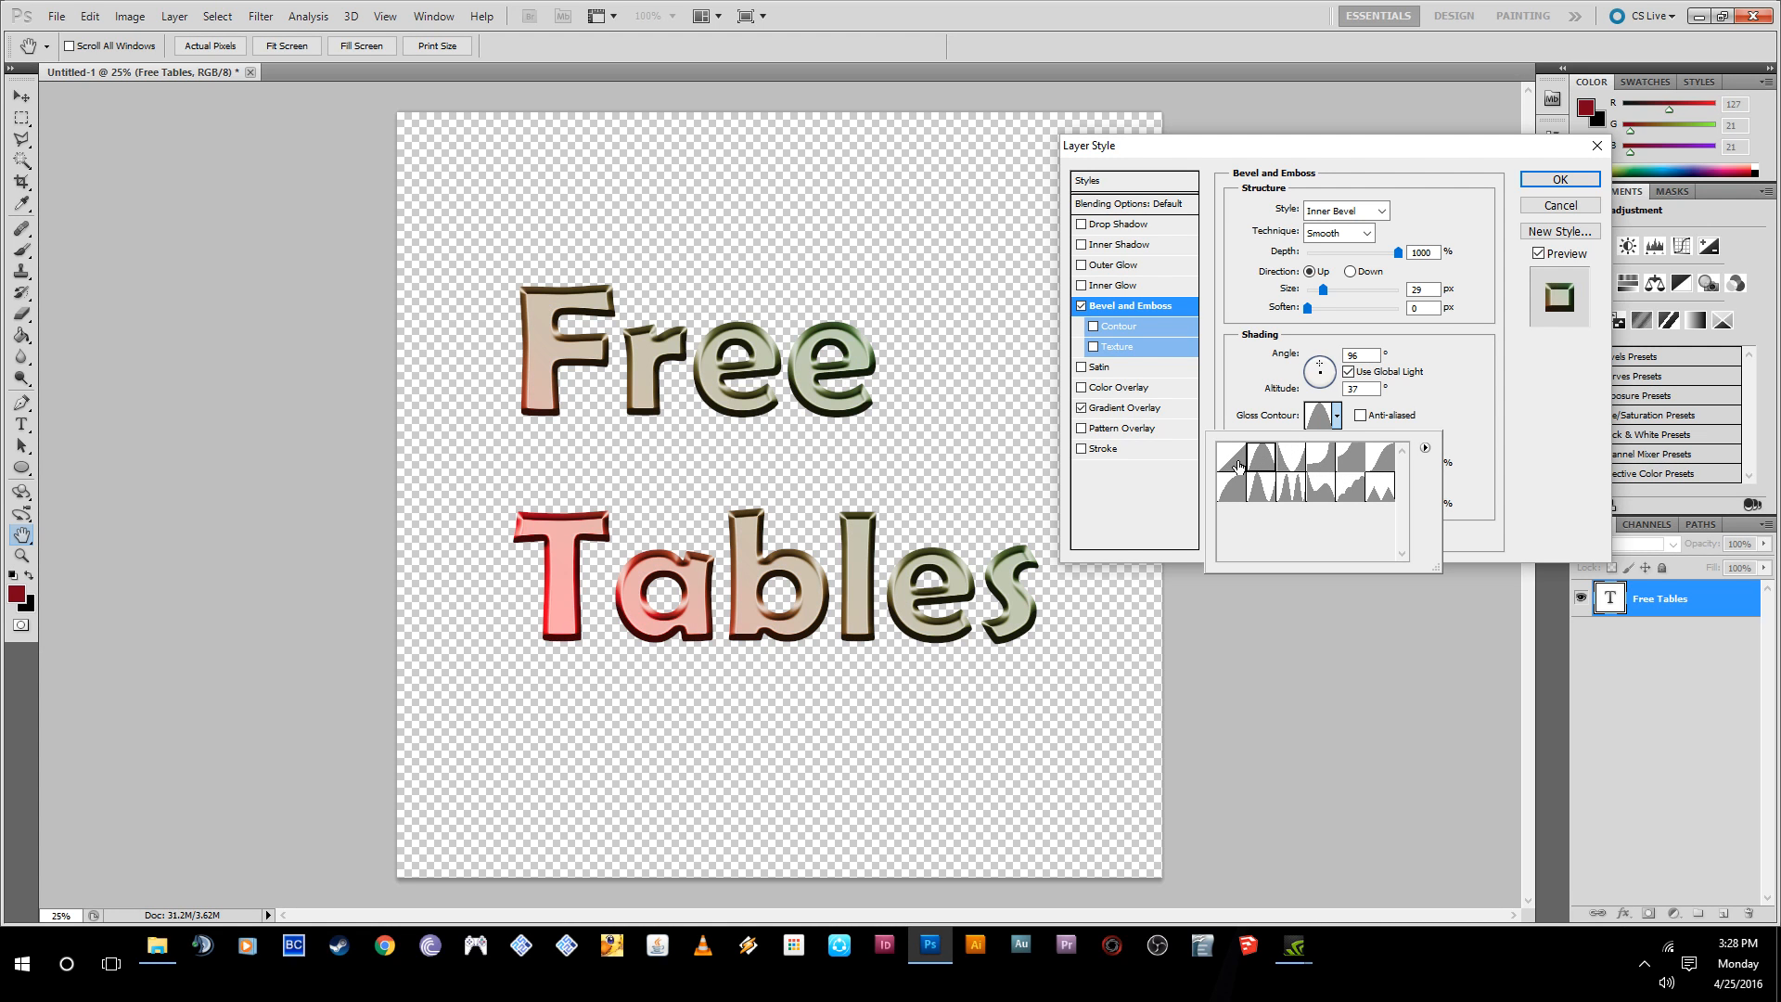
{"action": "left_click", "coordinate": [1232, 488]}
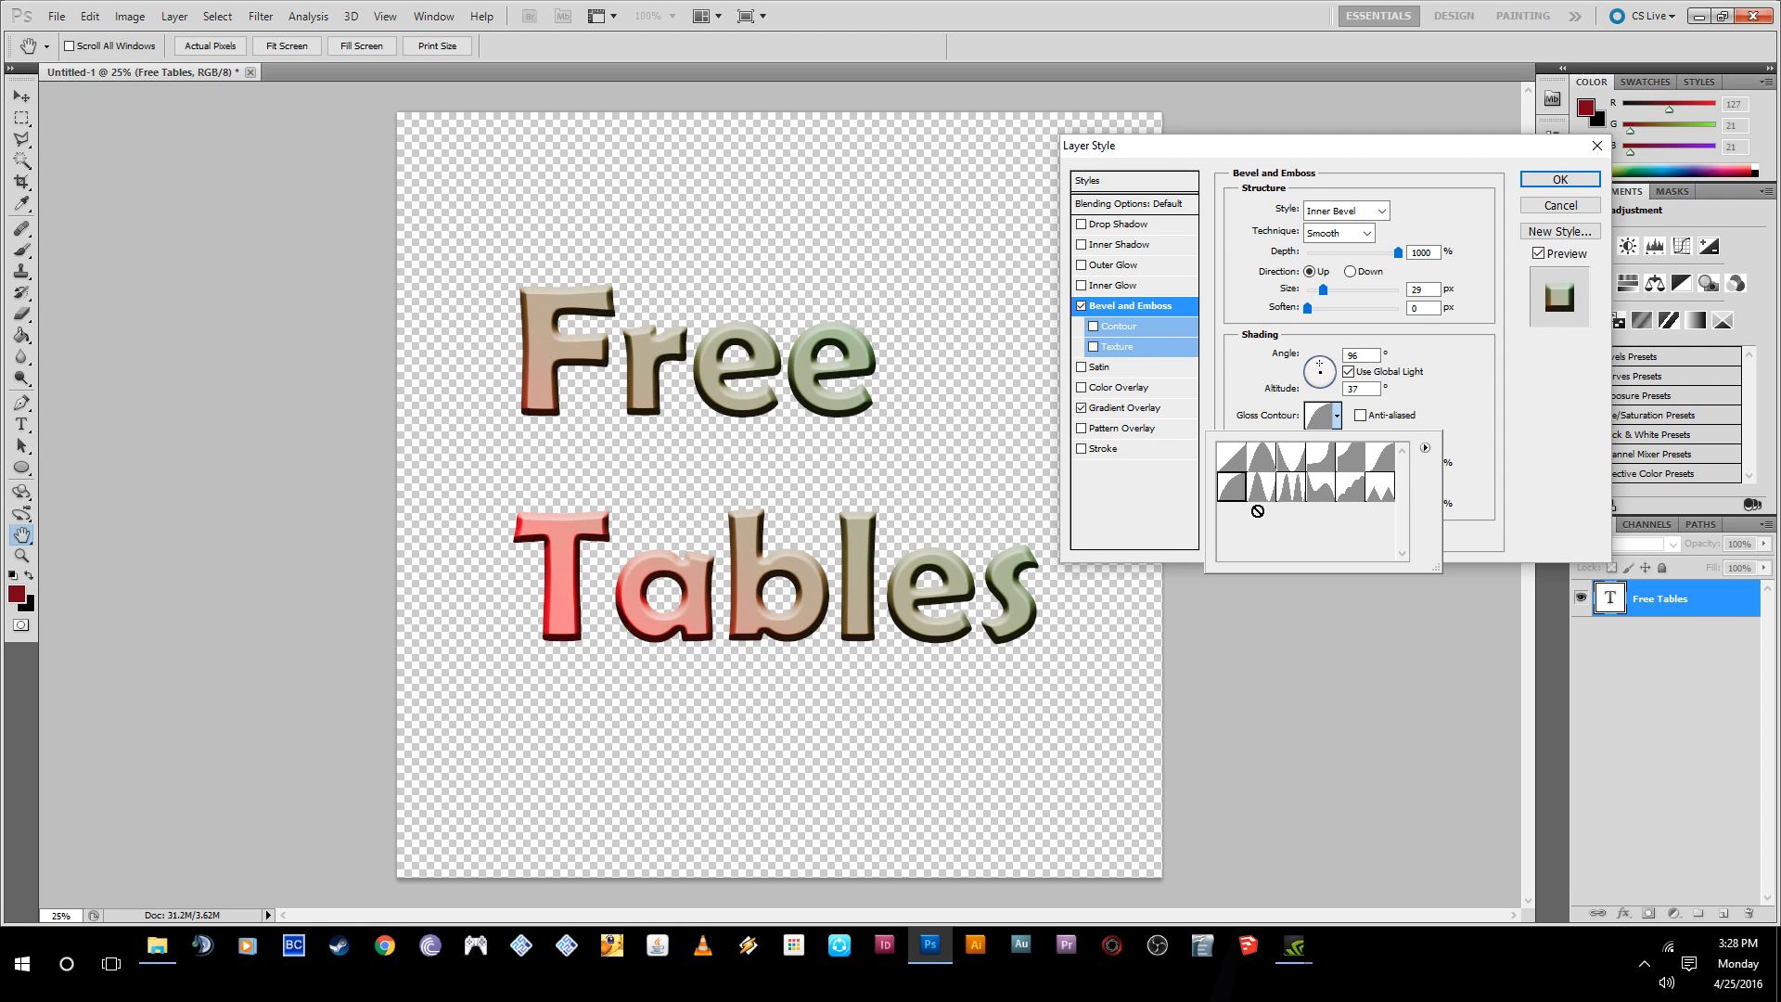
{"action": "left_click", "coordinate": [1261, 488]}
{"action": "left_click", "coordinate": [1284, 500]}
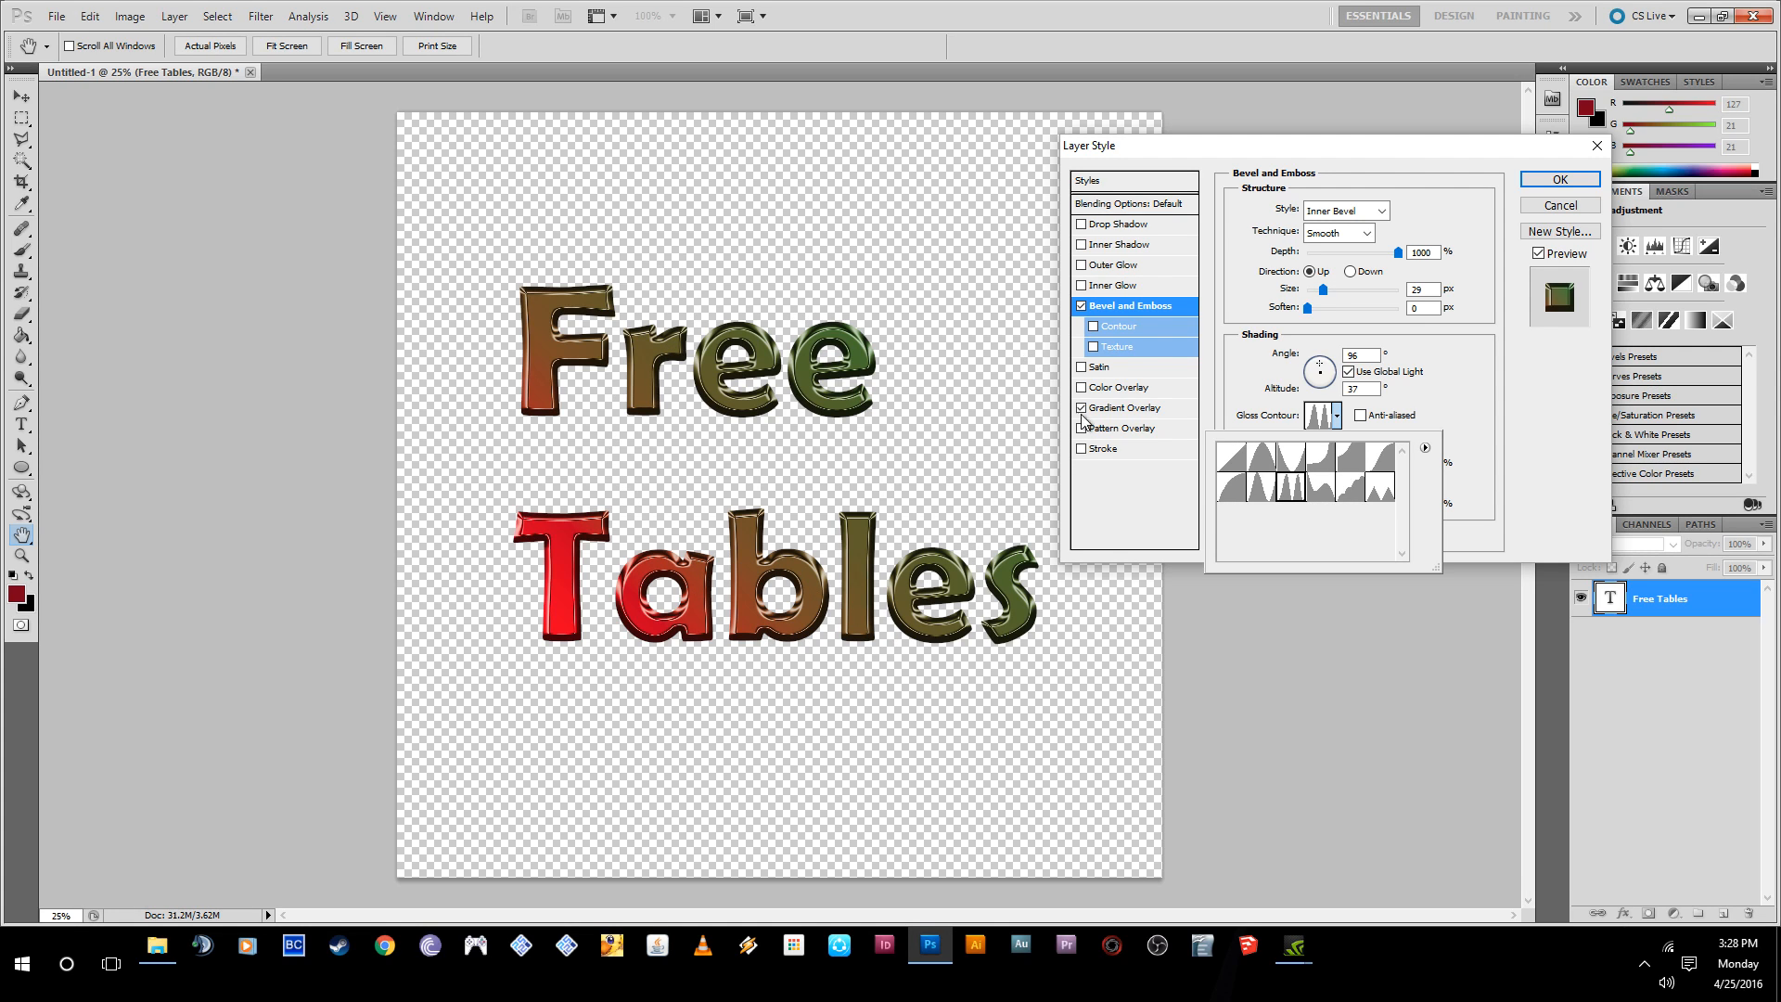
{"action": "left_click", "coordinate": [1467, 425]}
- Compare the gloss contour with and without anti-aliasing, and leave Anti-aliased enabled
{"action": "left_click", "coordinate": [1361, 417]}
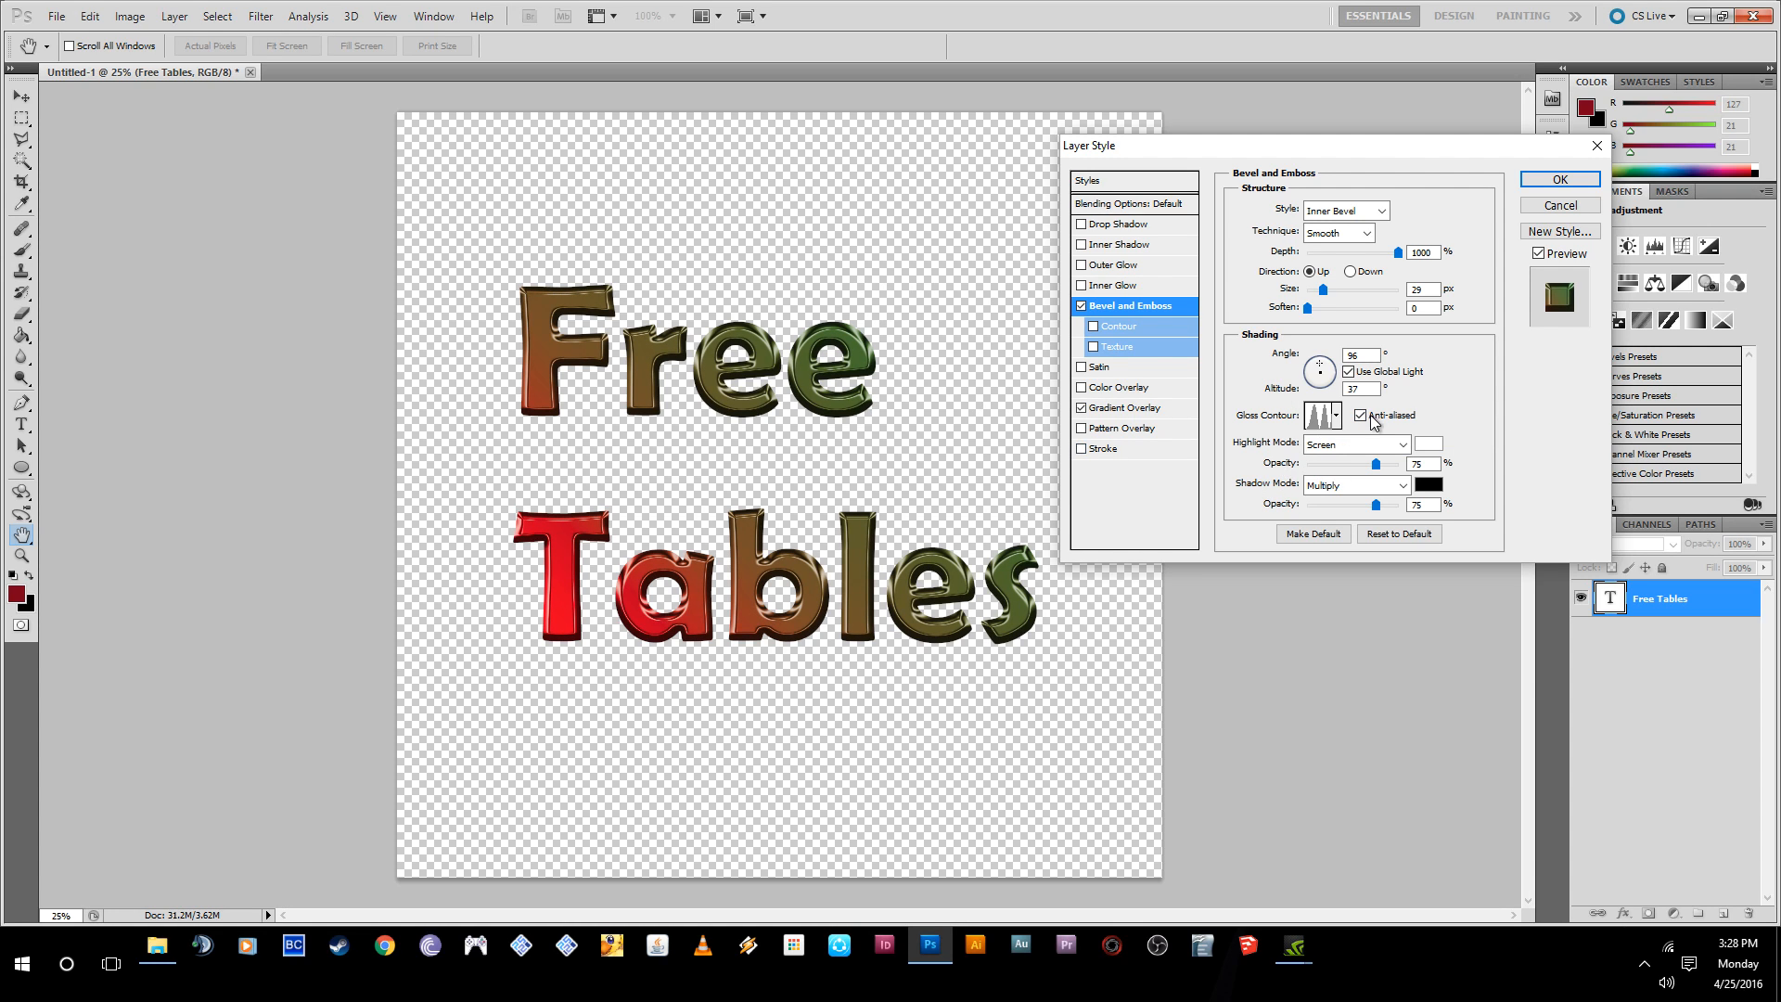
{"action": "left_click", "coordinate": [1360, 416]}
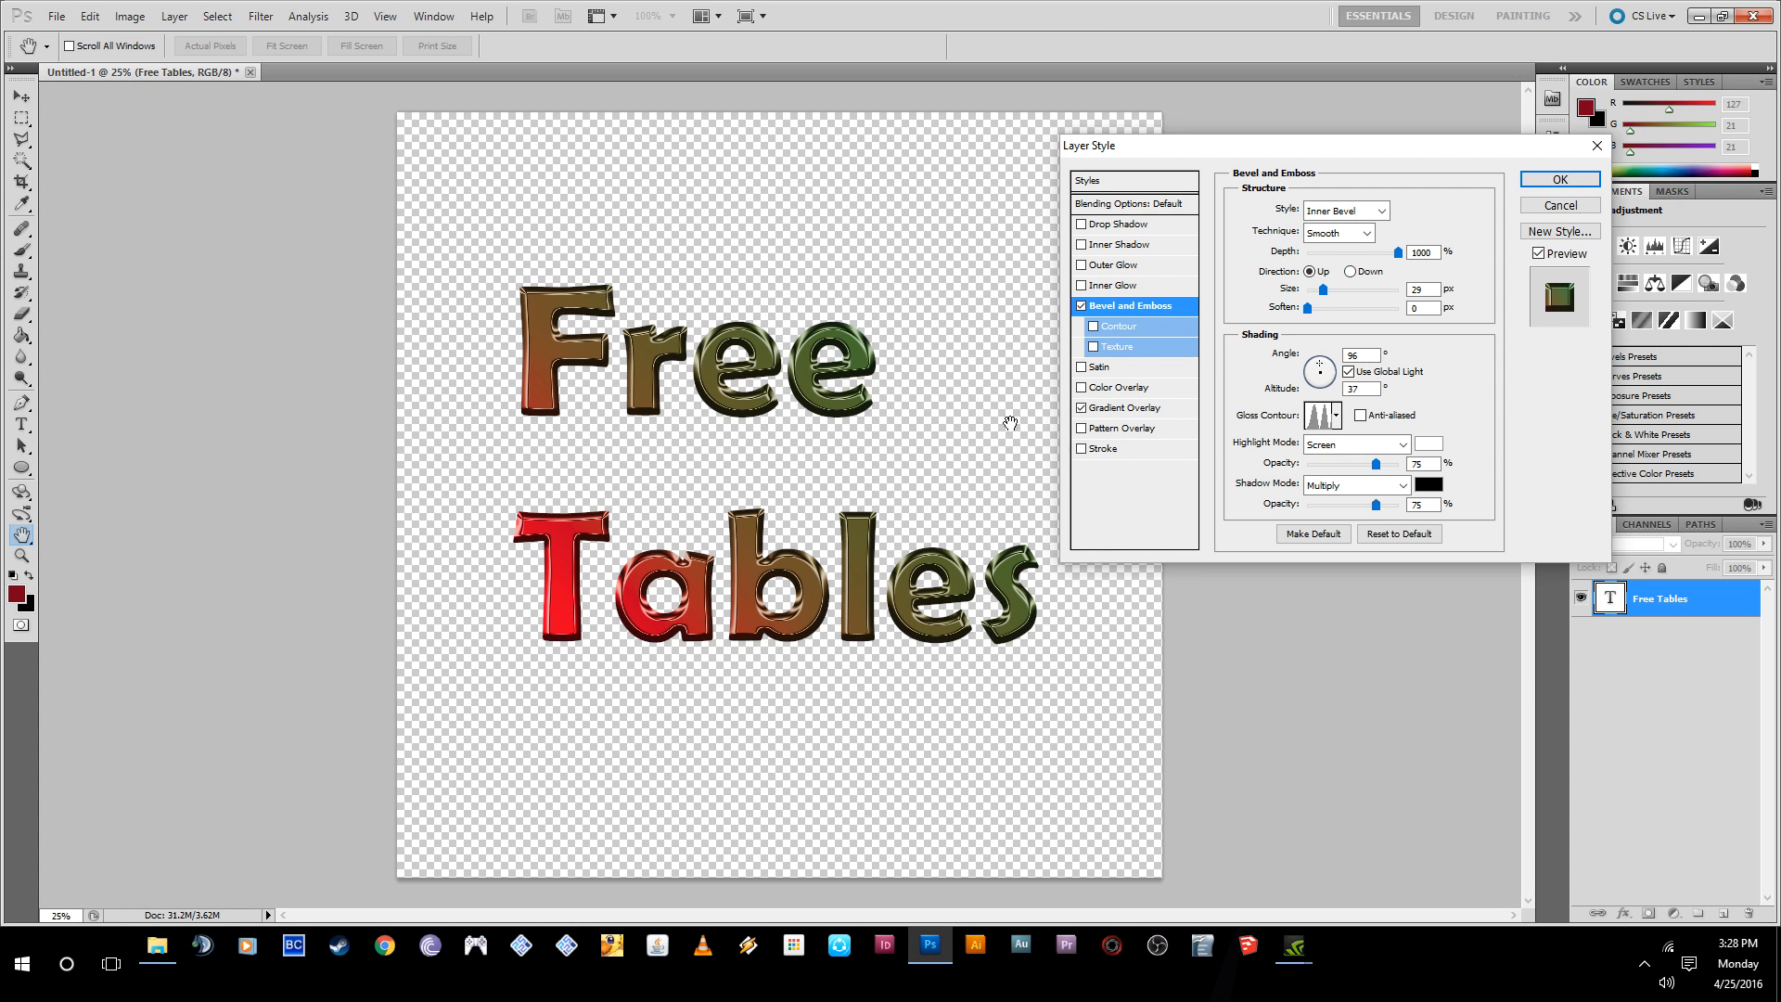
{"action": "left_click", "coordinate": [1361, 415]}
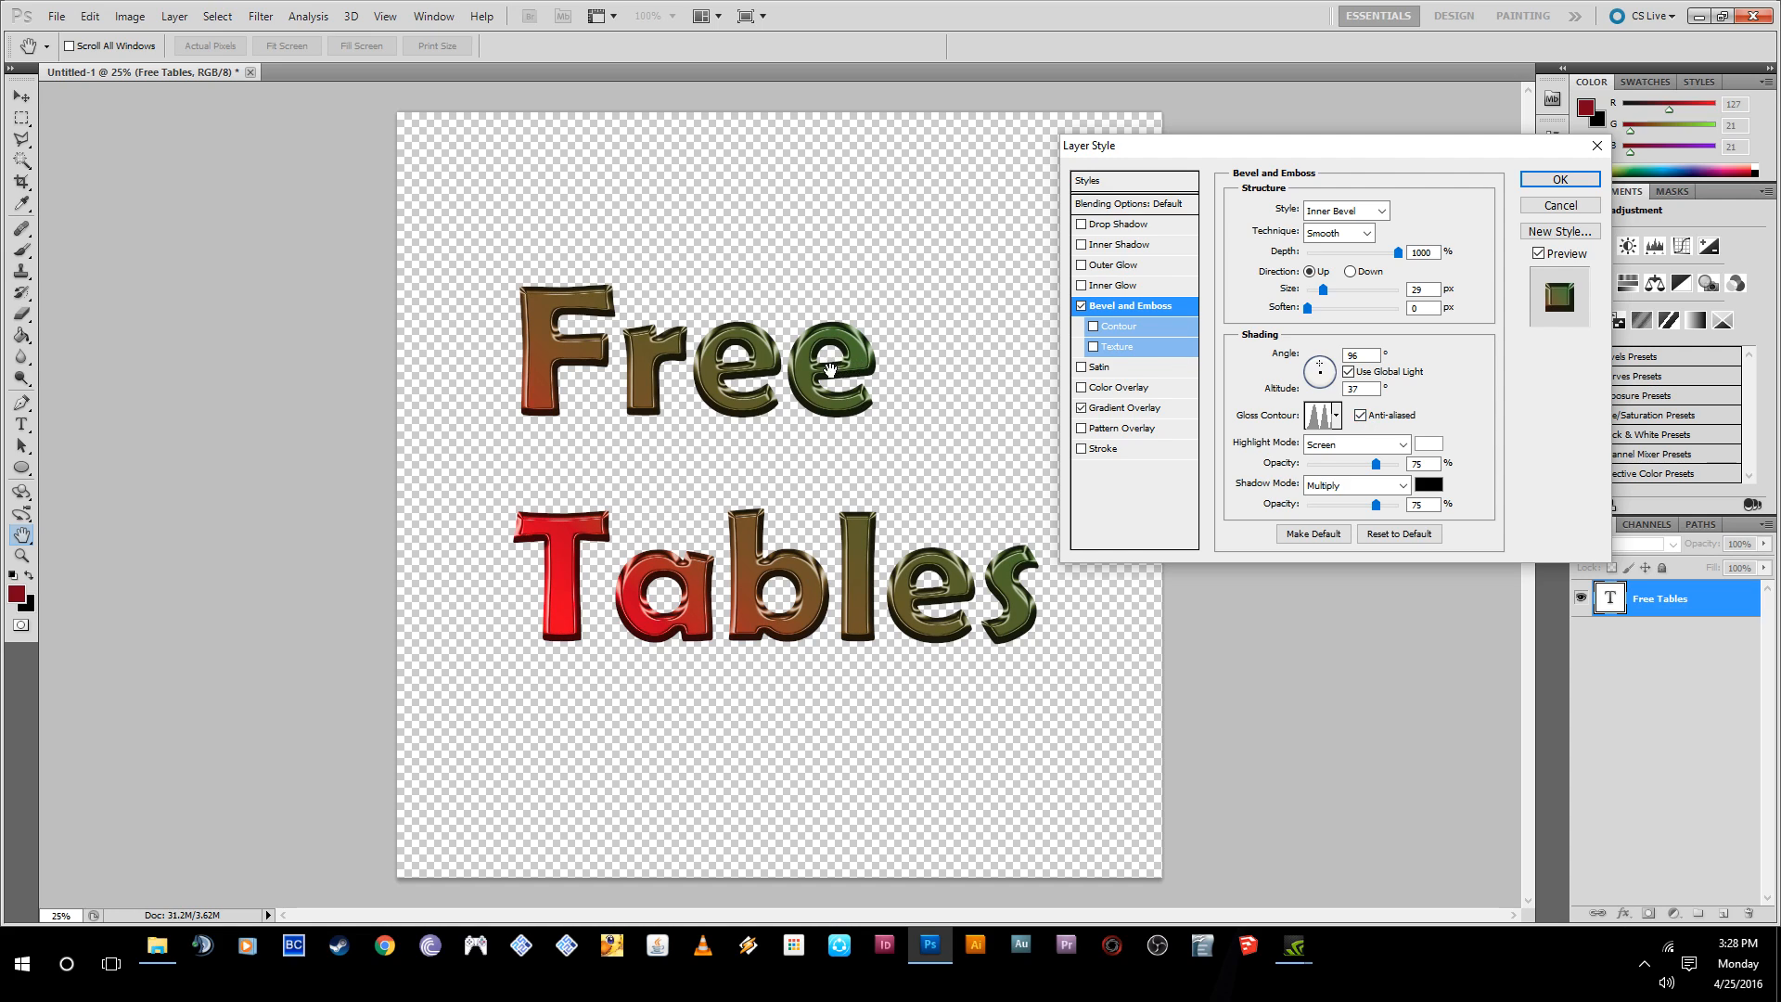
- Try blend modes such as Lighten, Dissolve and Darker Color for the bevel's highlight, and set Highlight Mode to Normal
{"action": "left_click", "coordinate": [1341, 453]}
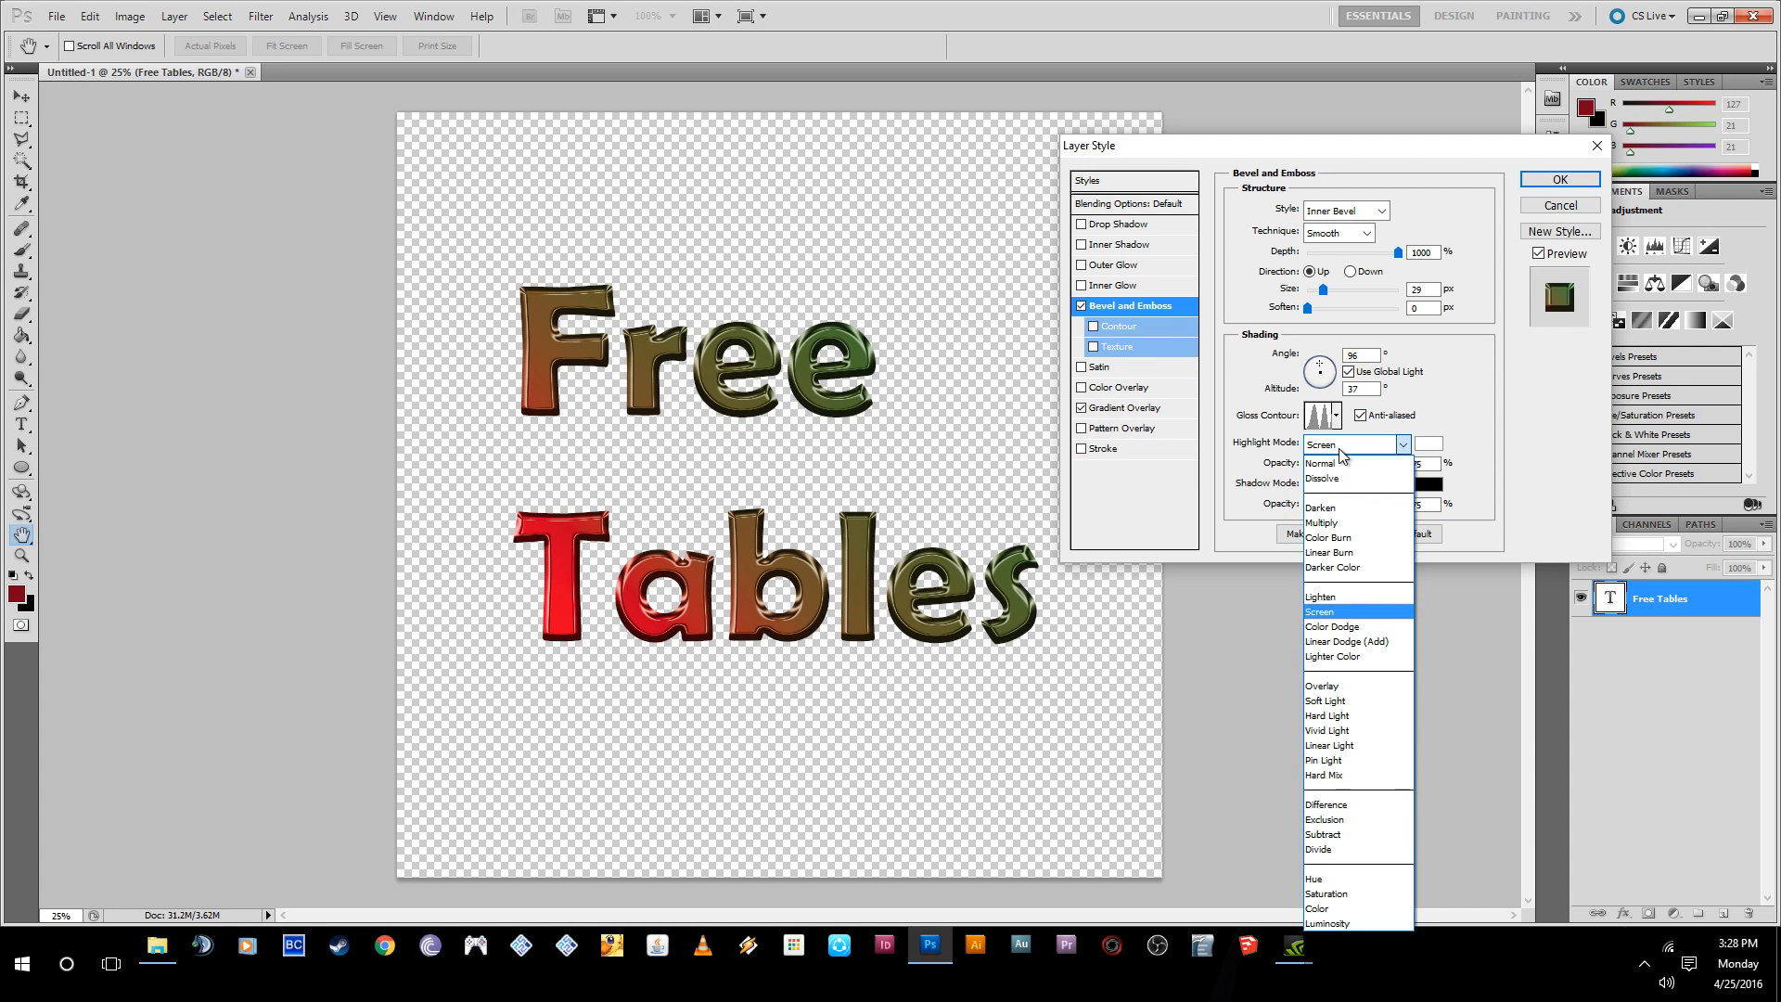
{"action": "left_click", "coordinate": [1340, 455]}
{"action": "scroll", "coordinate": [1306, 449], "scroll_direction": "up", "scroll_amount": 1}
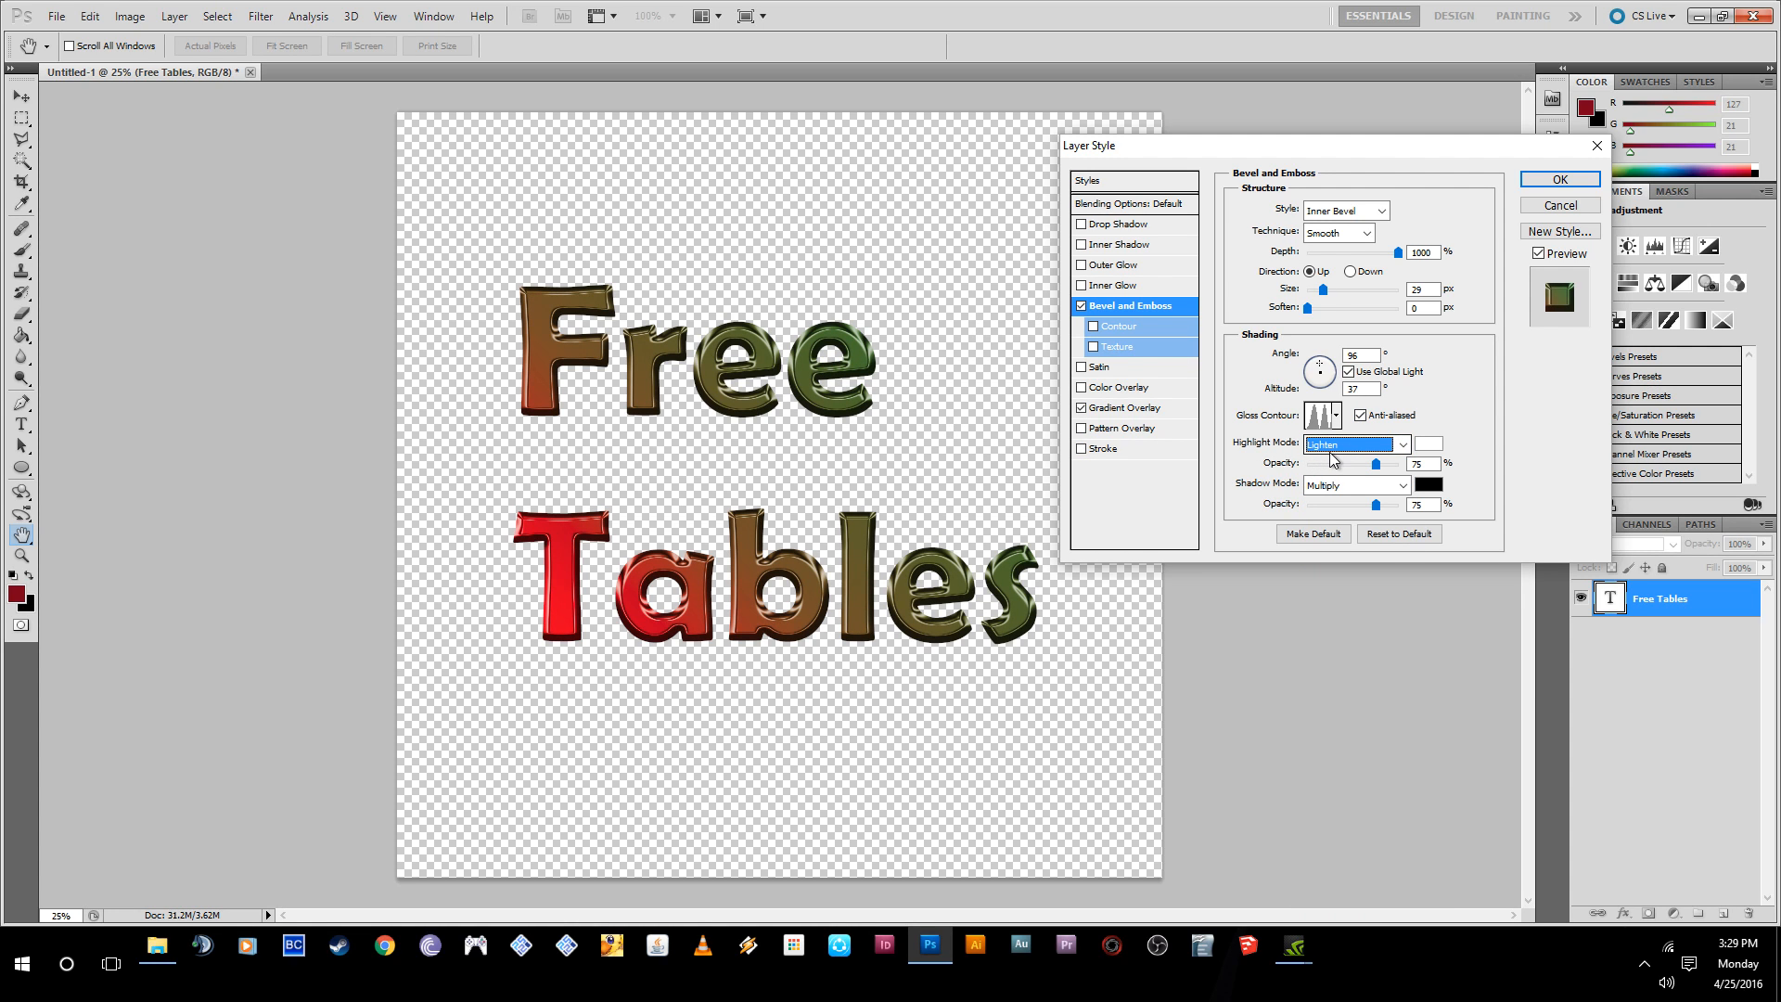
{"action": "scroll", "coordinate": [1331, 454], "scroll_direction": "down", "scroll_amount": 2}
{"action": "scroll", "coordinate": [1332, 454], "scroll_direction": "up", "scroll_amount": 6}
{"action": "scroll", "coordinate": [1332, 455], "scroll_direction": "up", "scroll_amount": 4}
{"action": "scroll", "coordinate": [1332, 455], "scroll_direction": "down", "scroll_amount": 1}
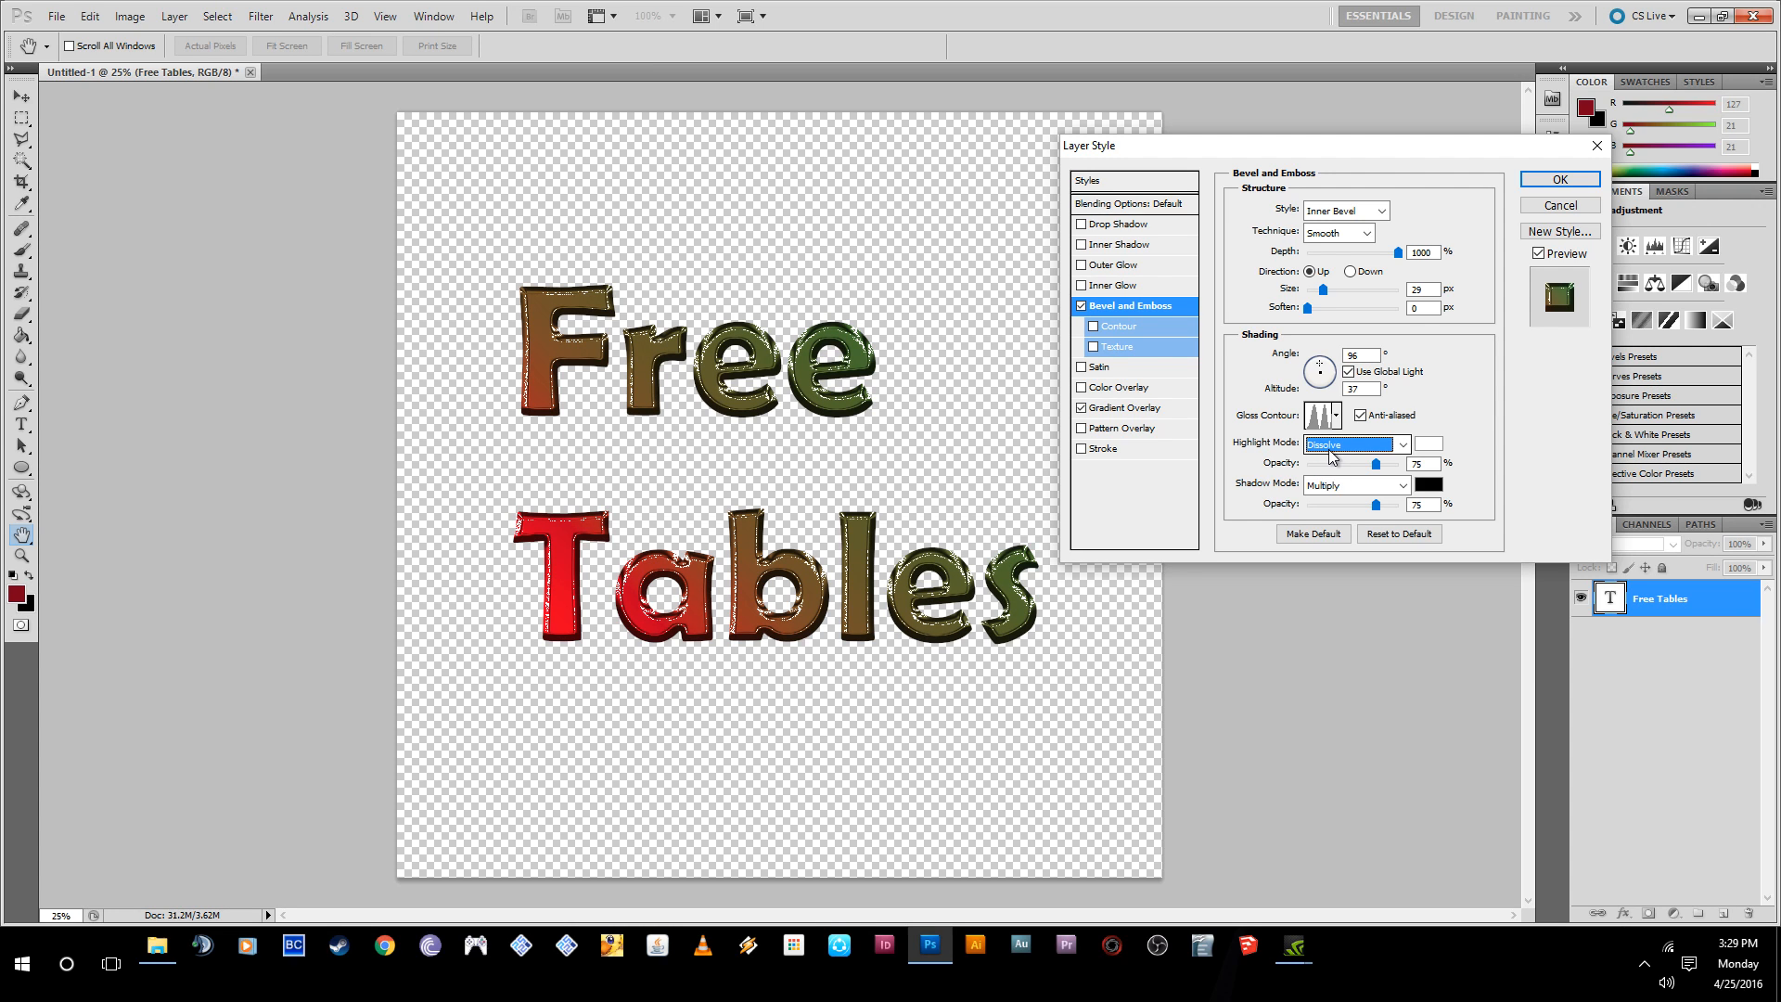
{"action": "scroll", "coordinate": [1332, 454], "scroll_direction": "down", "scroll_amount": 1}
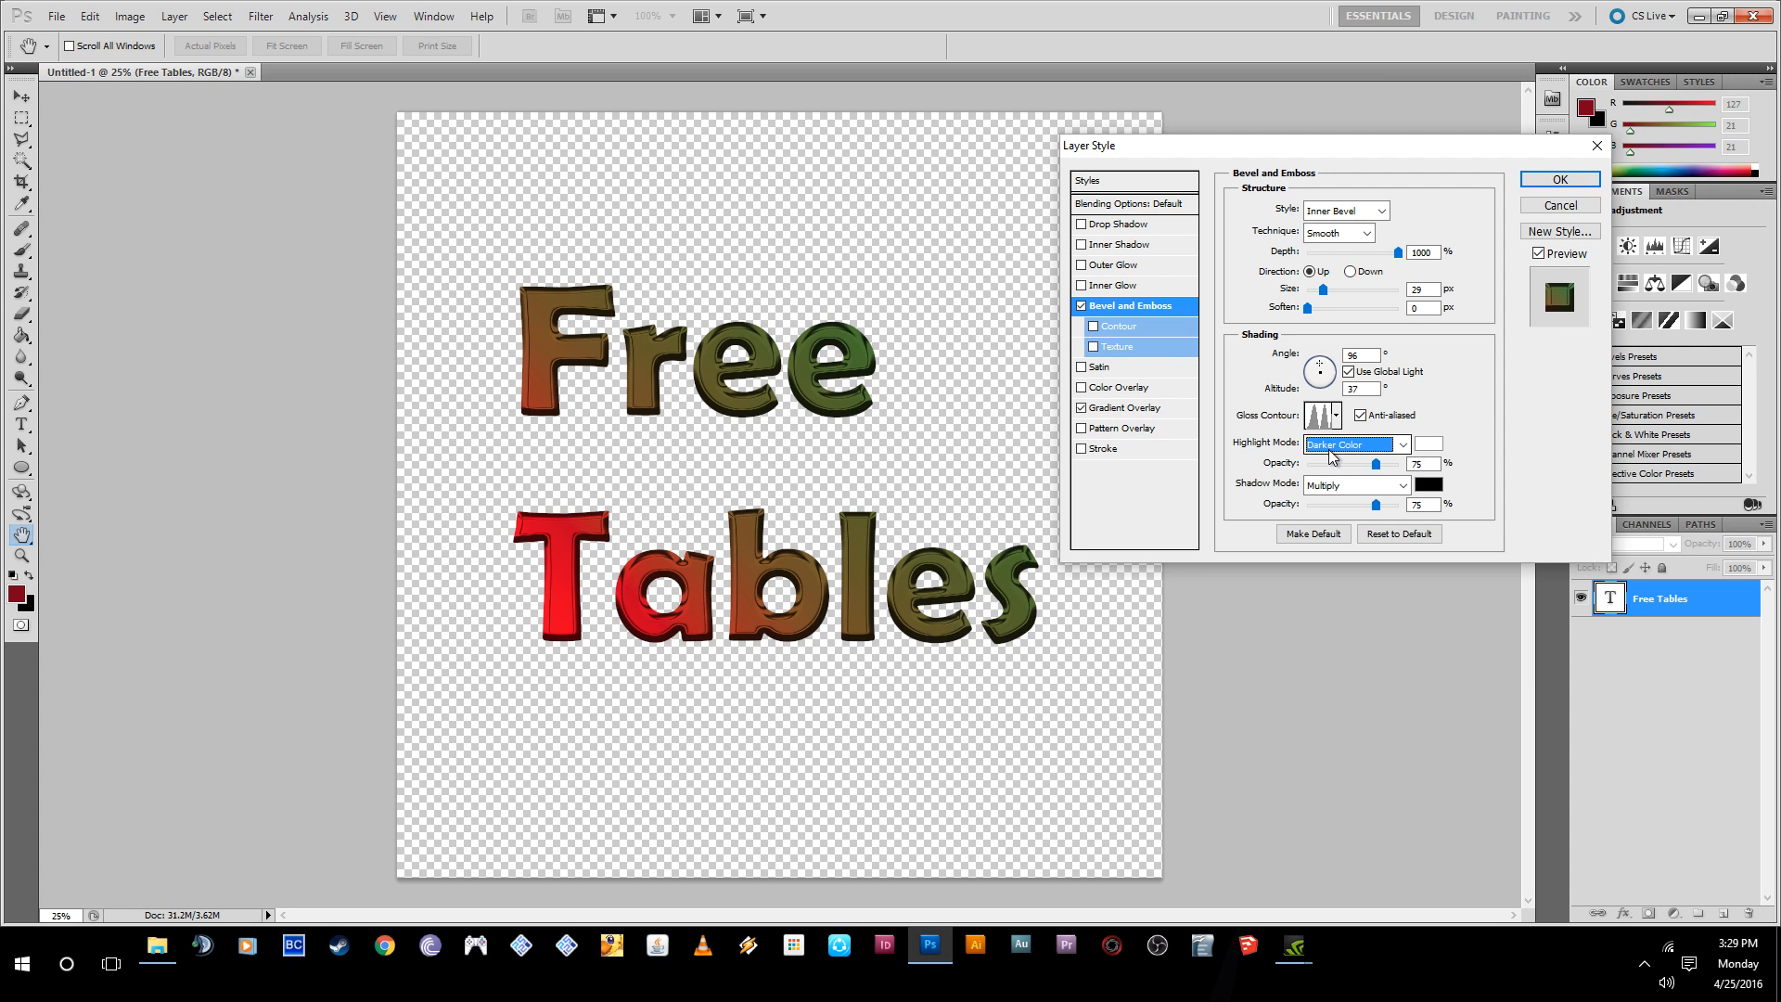
{"action": "scroll", "coordinate": [1332, 455], "scroll_direction": "down", "scroll_amount": 1}
{"action": "scroll", "coordinate": [1333, 455], "scroll_direction": "up", "scroll_amount": 1}
{"action": "scroll", "coordinate": [1331, 452], "scroll_direction": "up", "scroll_amount": 10}
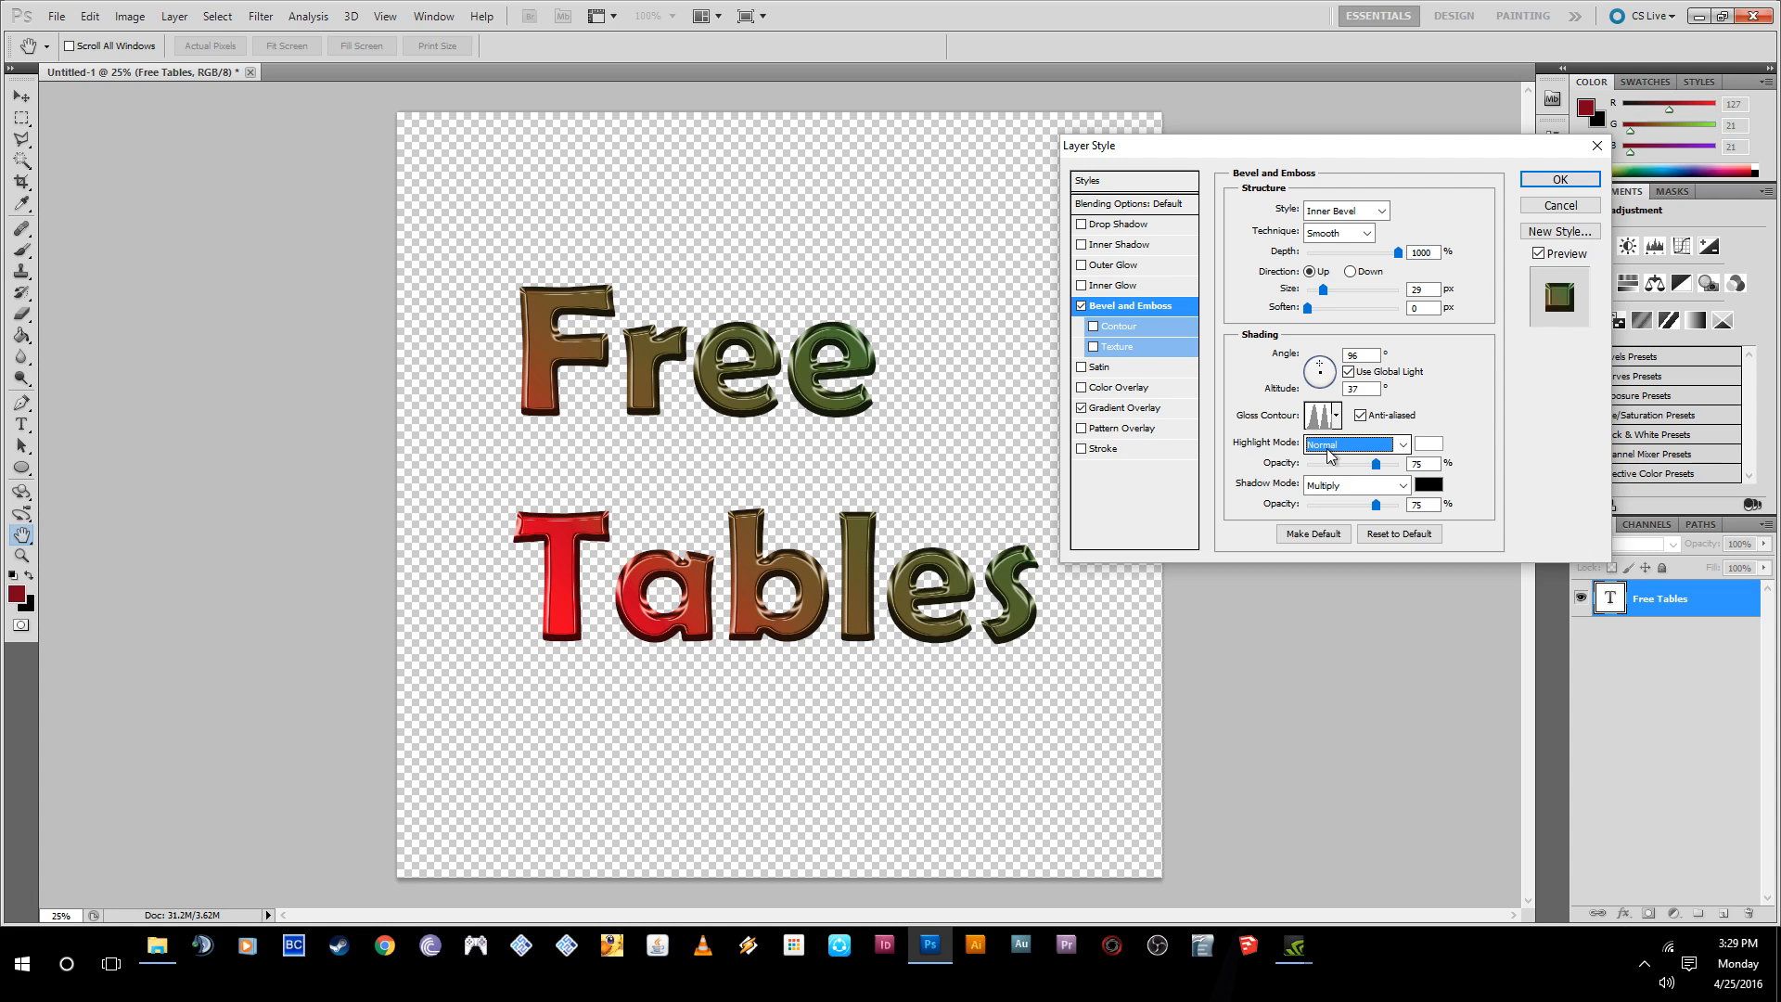
- Try blend modes such as Hard Light and Dissolve for the bevel's shadow, and set Shadow Mode to Normal
{"action": "left_click", "coordinate": [1331, 488]}
{"action": "left_click", "coordinate": [1331, 487]}
{"action": "scroll", "coordinate": [1330, 487], "scroll_direction": "down", "scroll_amount": 1}
{"action": "scroll", "coordinate": [1332, 490], "scroll_direction": "down", "scroll_amount": 4}
{"action": "scroll", "coordinate": [1331, 489], "scroll_direction": "down", "scroll_amount": 6}
{"action": "scroll", "coordinate": [1331, 490], "scroll_direction": "down", "scroll_amount": 1}
{"action": "scroll", "coordinate": [1331, 489], "scroll_direction": "up", "scroll_amount": 10}
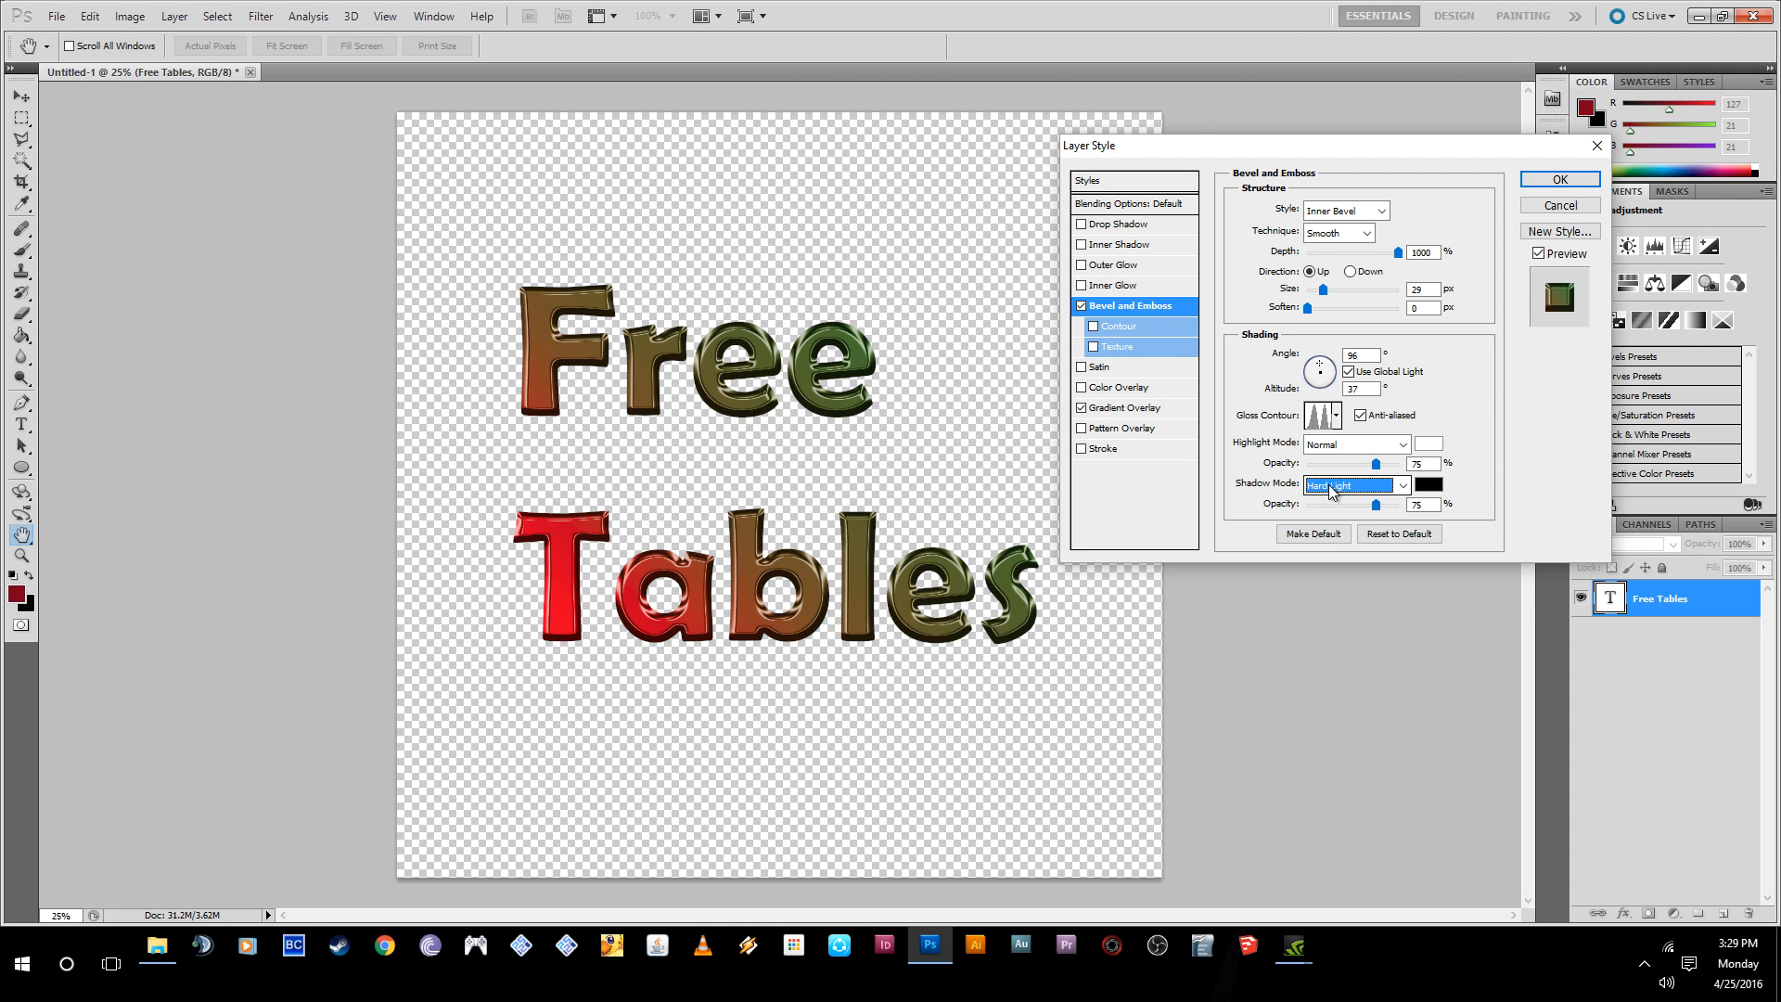
{"action": "scroll", "coordinate": [1331, 490], "scroll_direction": "up", "scroll_amount": 1}
{"action": "scroll", "coordinate": [1331, 490], "scroll_direction": "down", "scroll_amount": 2}
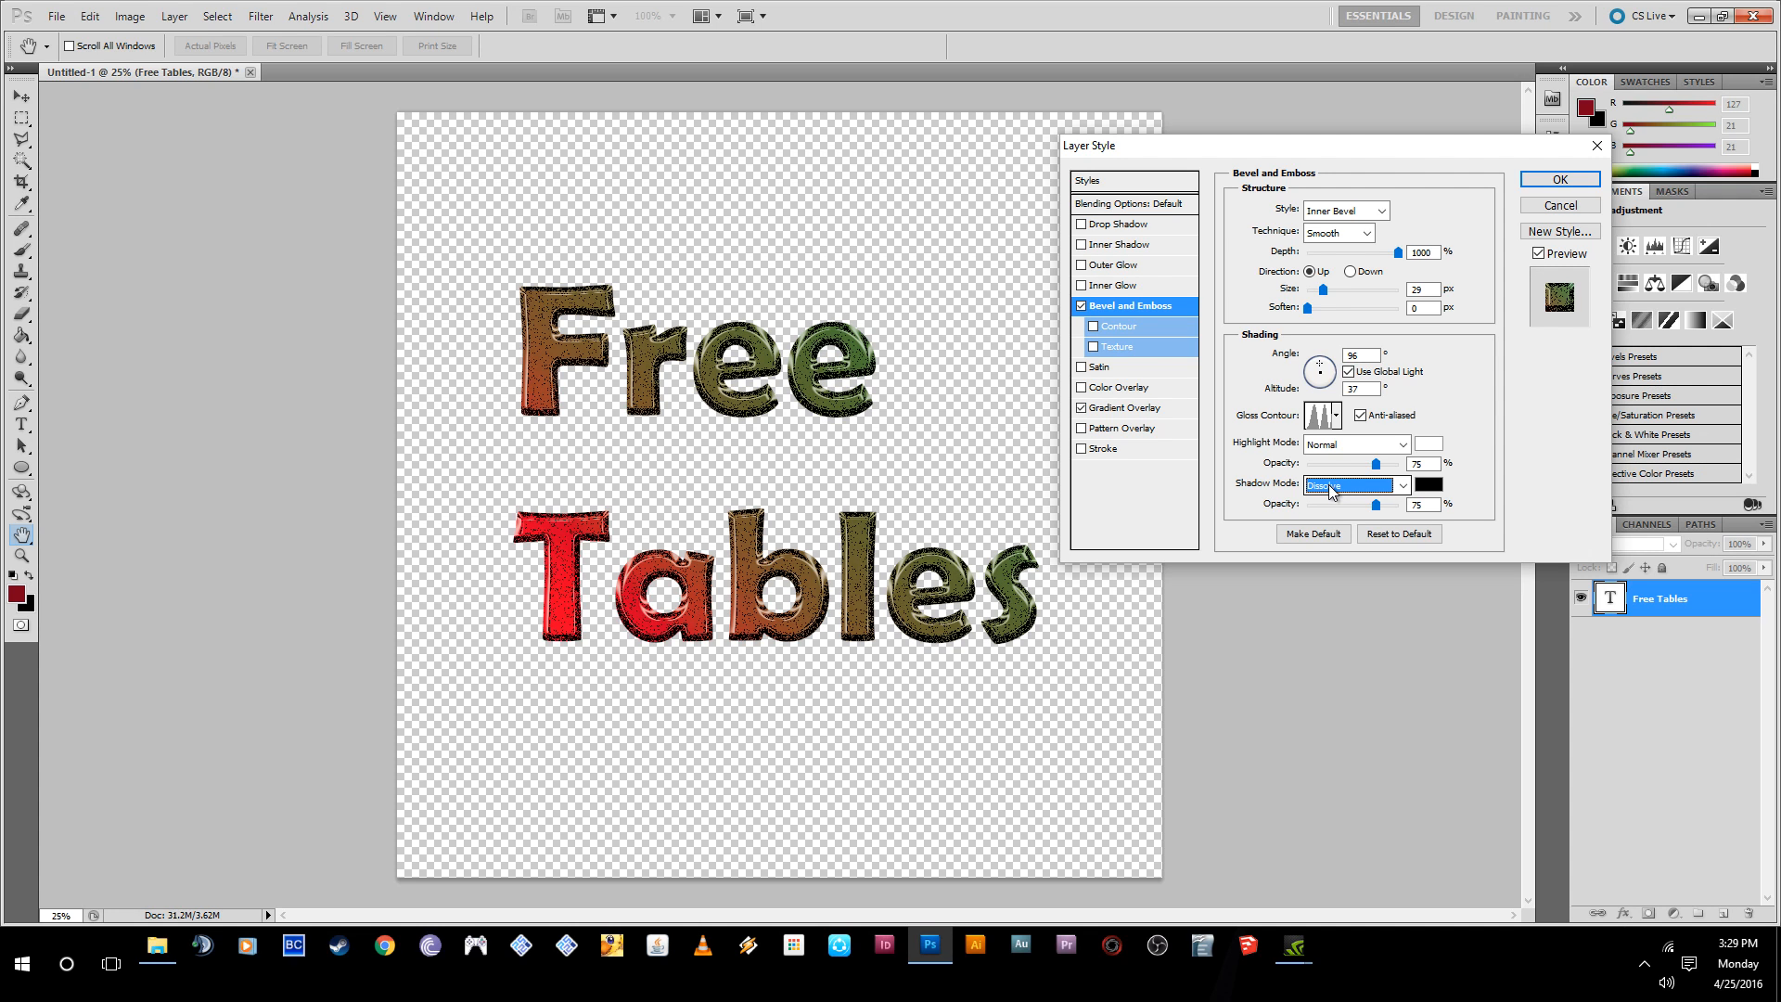
{"action": "scroll", "coordinate": [1331, 490], "scroll_direction": "up", "scroll_amount": 1}
{"action": "scroll", "coordinate": [1331, 489], "scroll_direction": "up", "scroll_amount": 1}
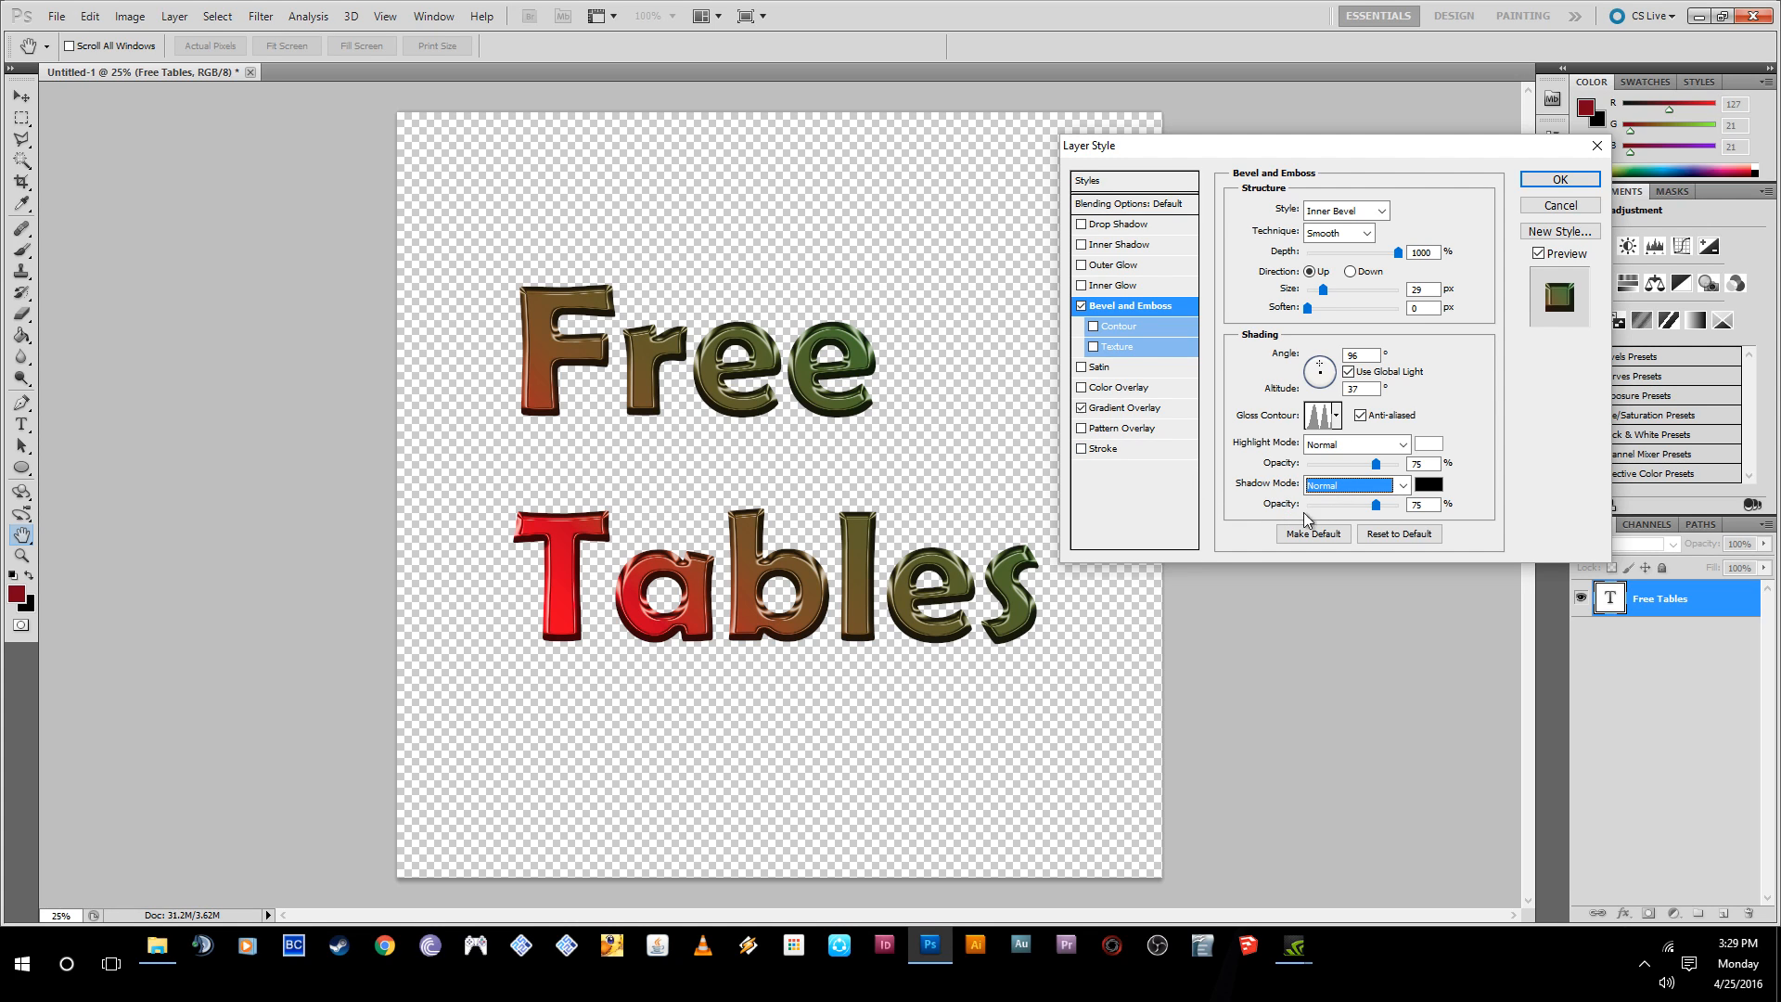
{"action": "double_click", "coordinate": [1351, 356]}
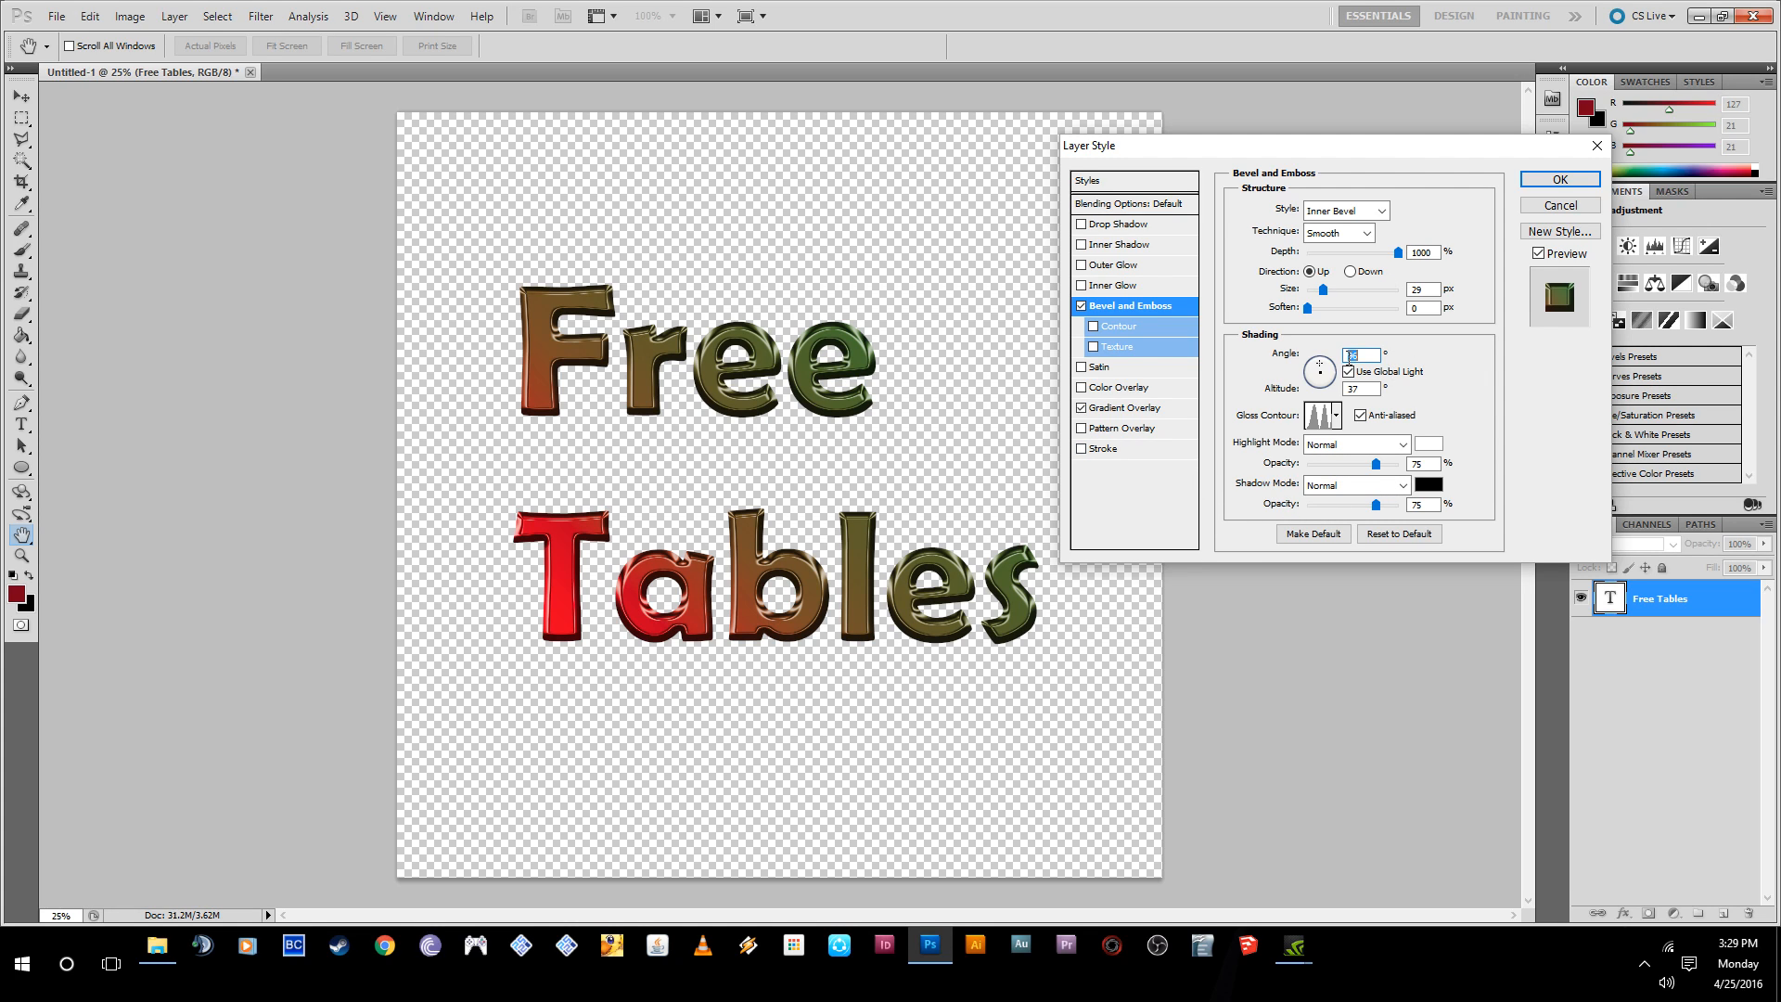
- Enable Contour for the bevel and try several contour presets, ending with the first preset of the second row or the linear one
{"action": "left_click", "coordinate": [1095, 326]}
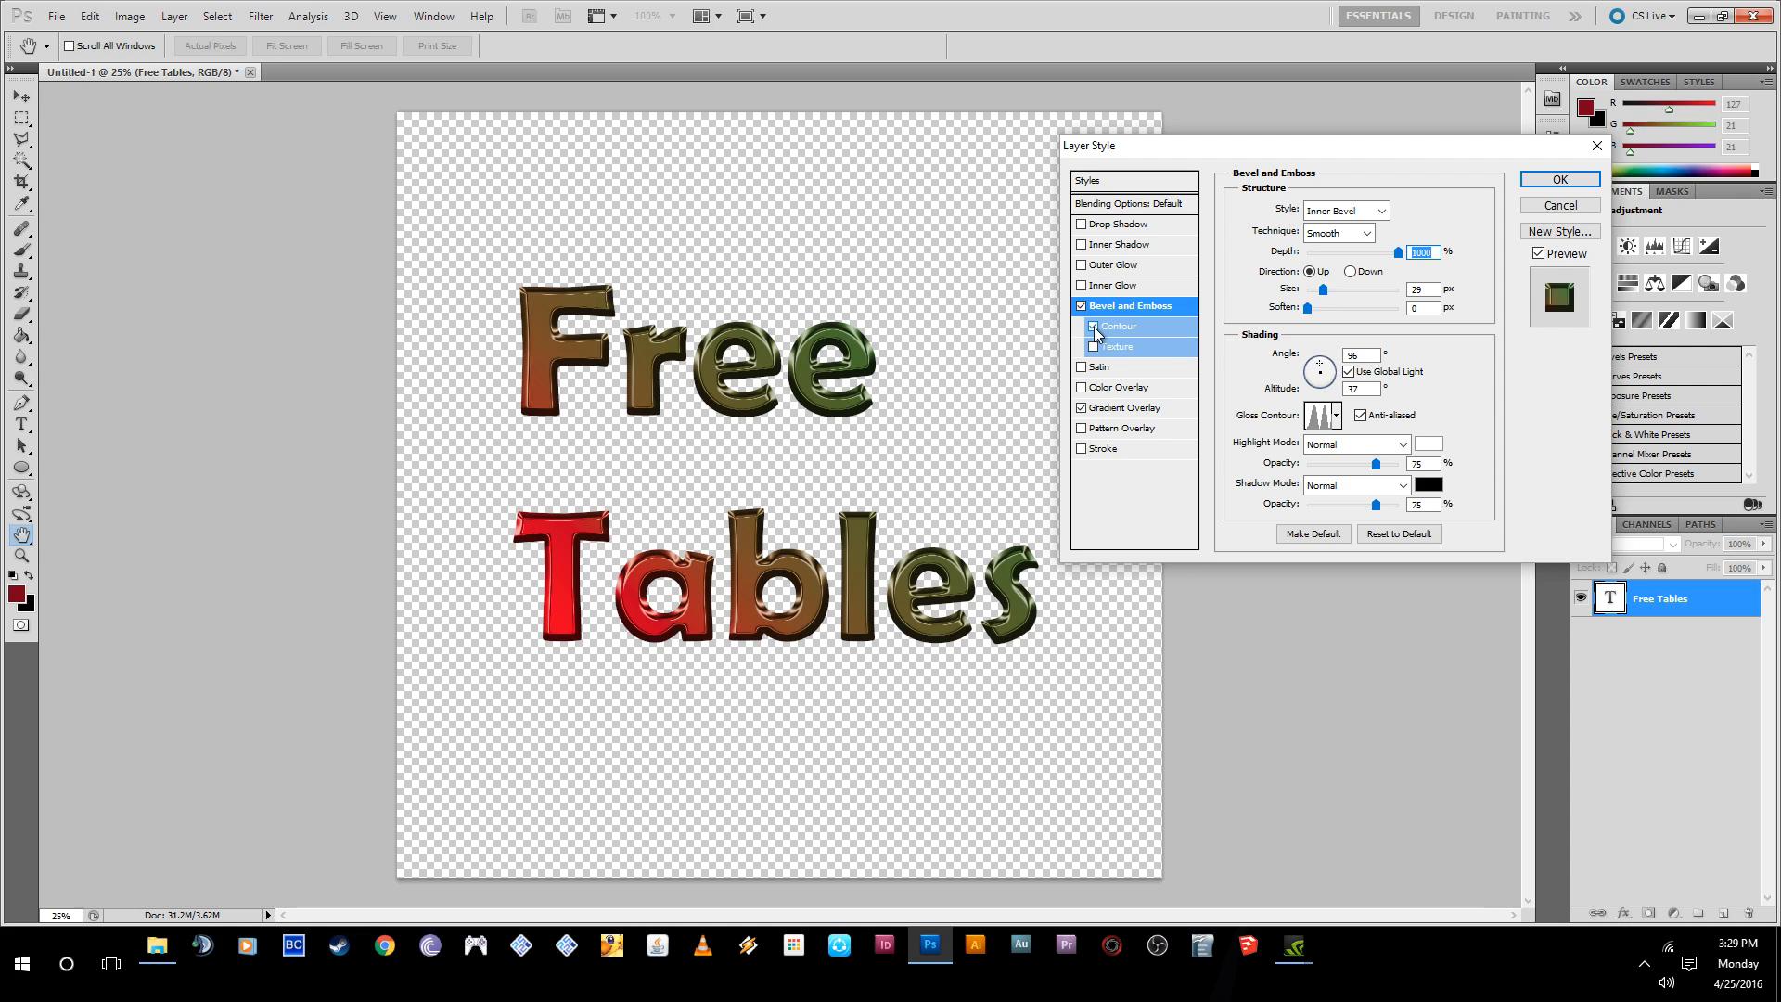
{"action": "left_click", "coordinate": [1124, 334]}
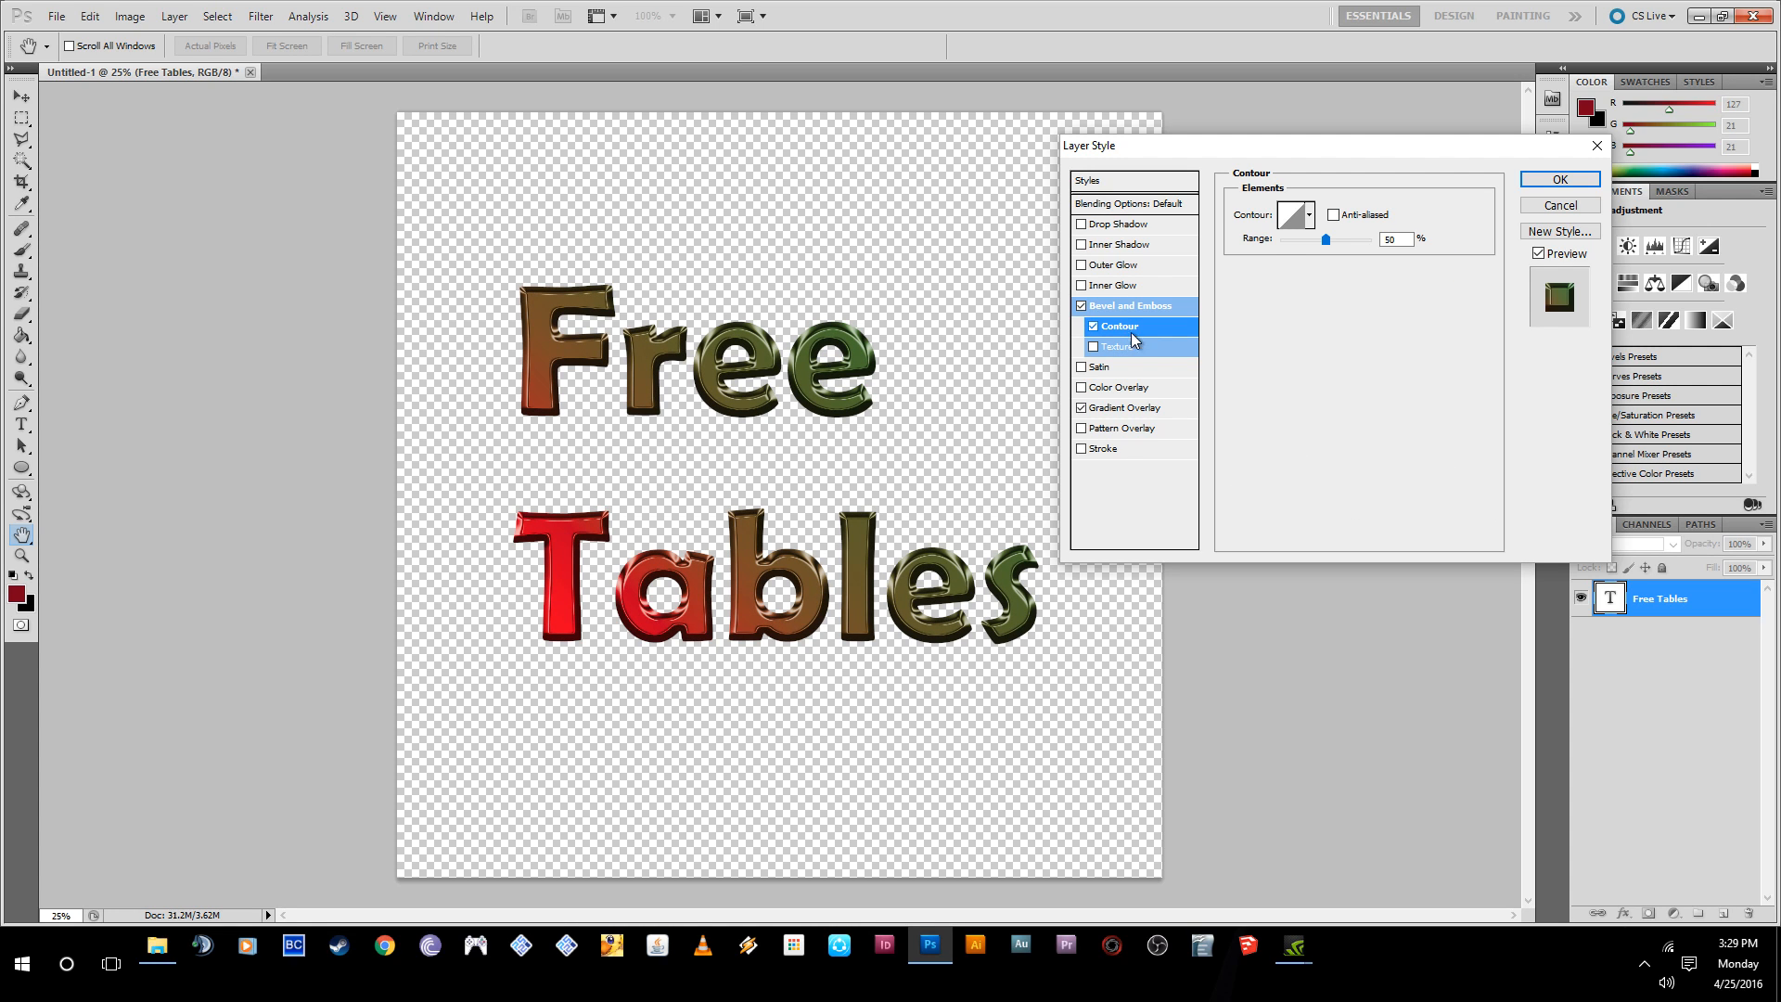
{"action": "left_click", "coordinate": [1308, 215]}
{"action": "left_click", "coordinate": [1288, 269]}
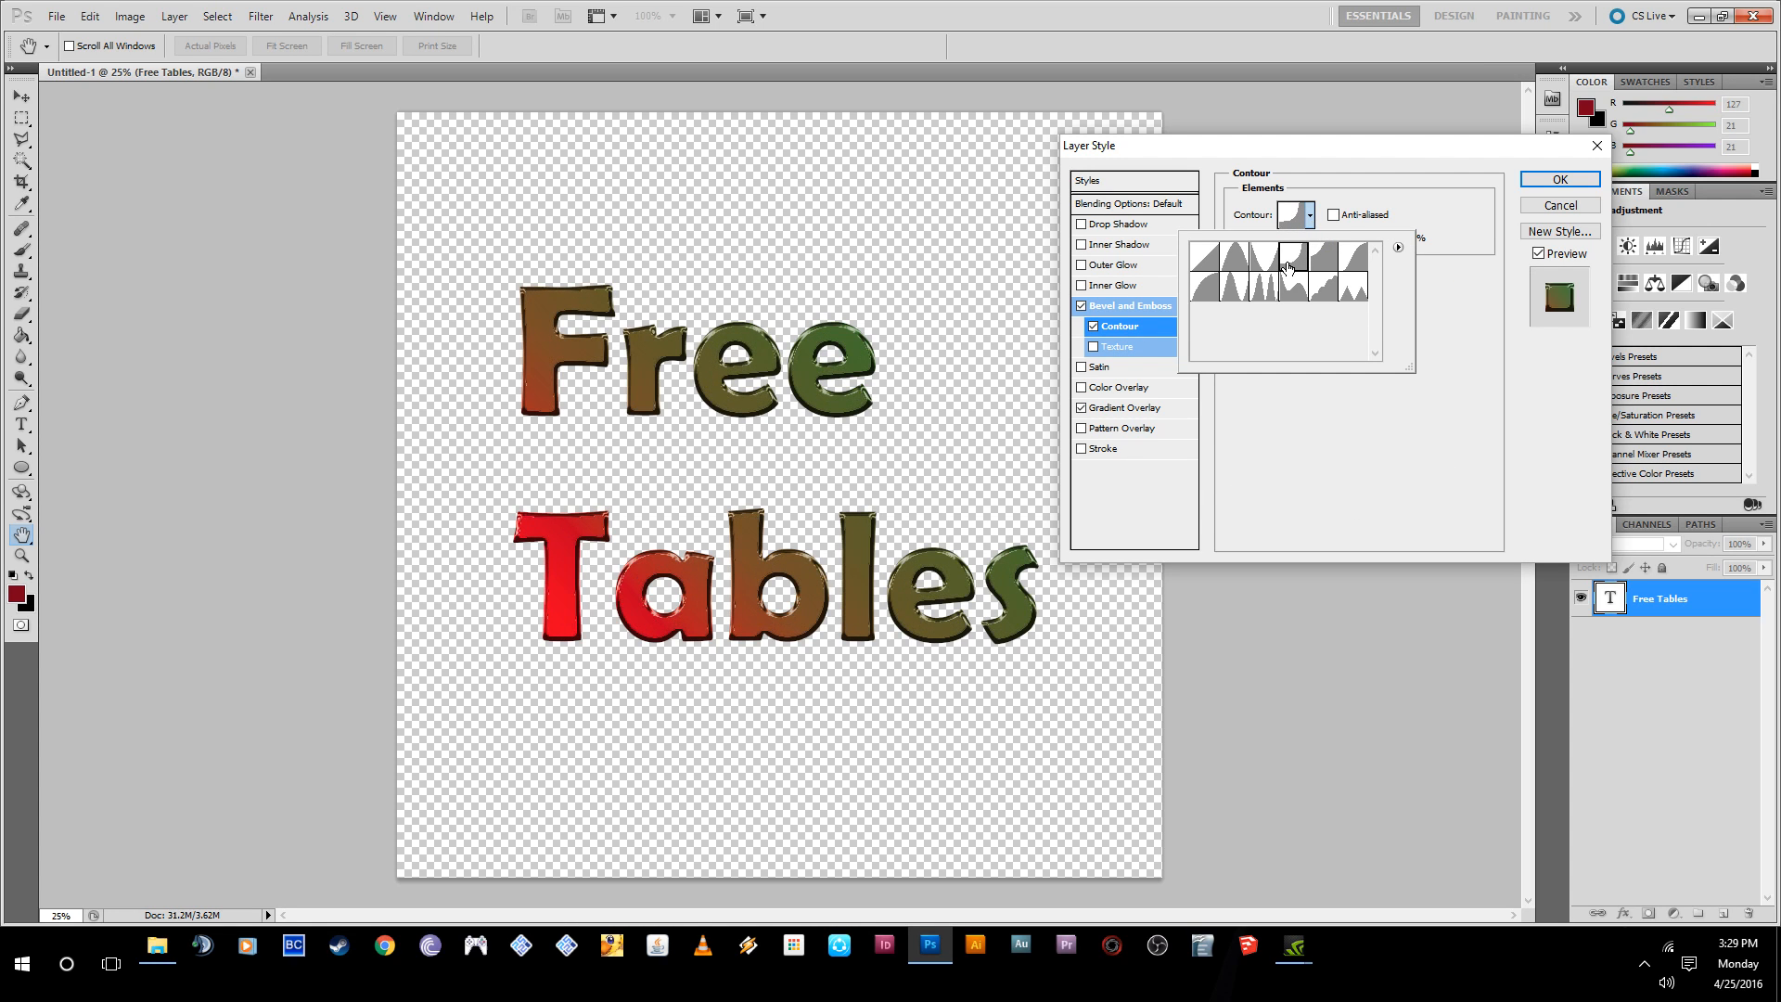
{"action": "left_click", "coordinate": [1225, 265]}
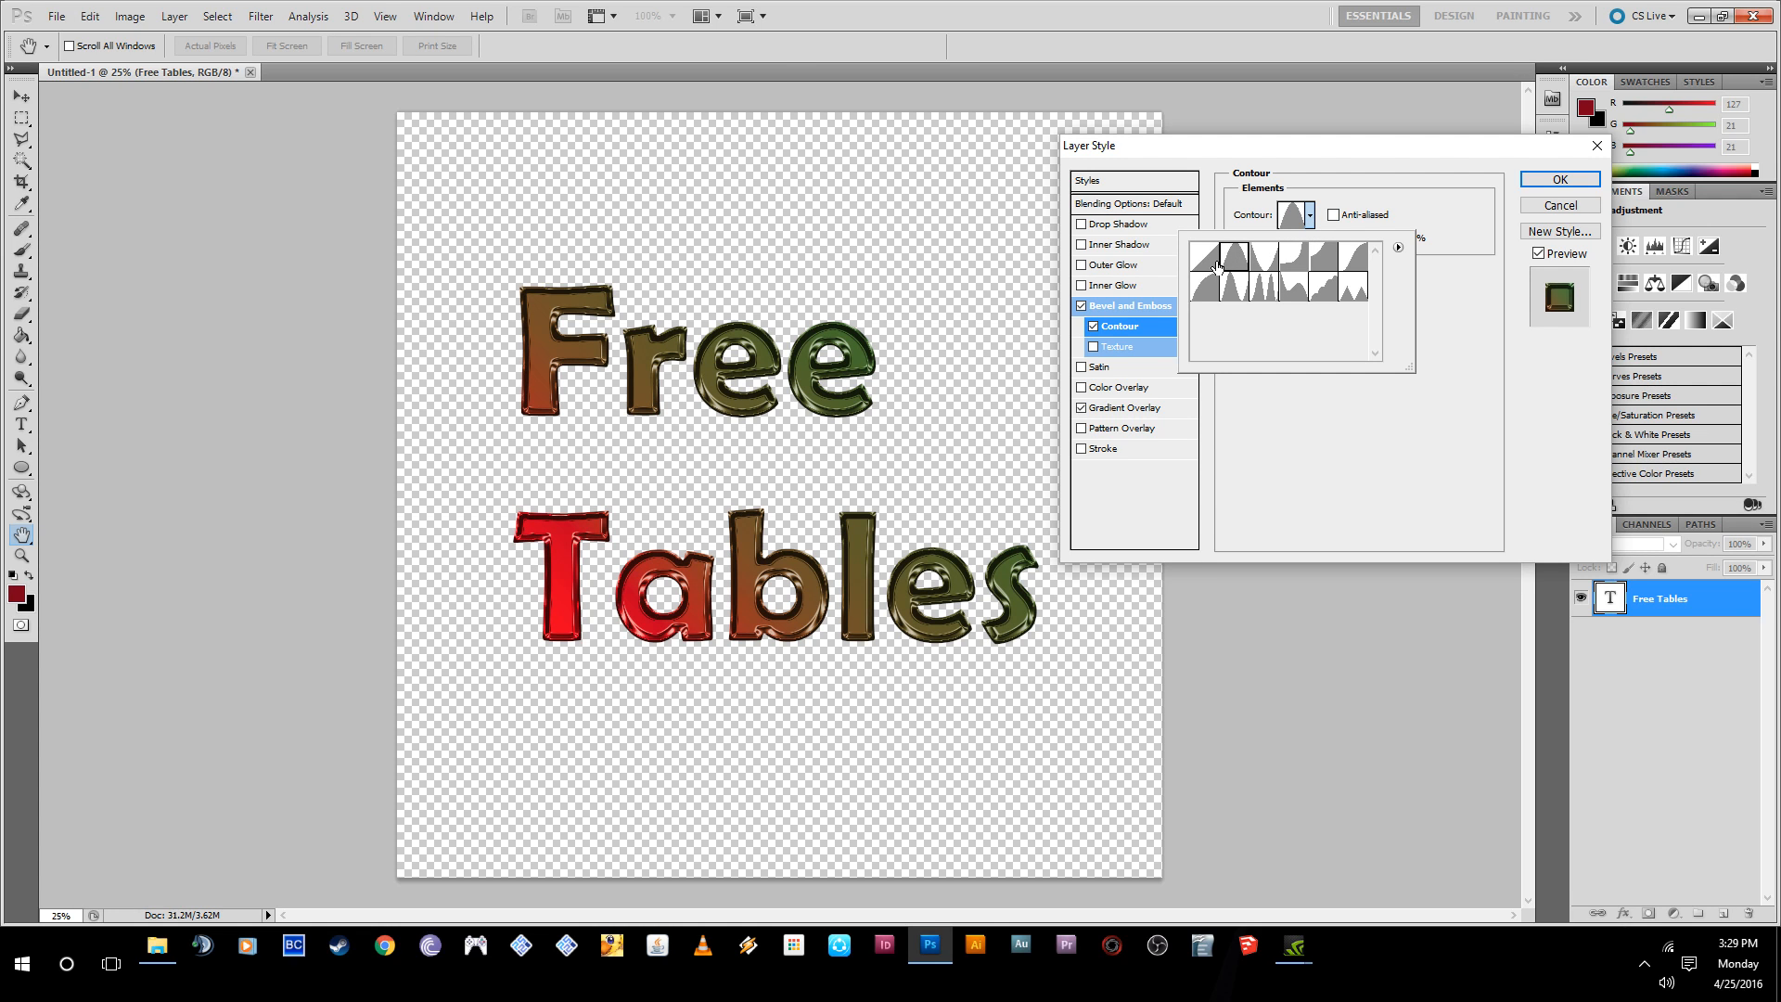
{"action": "left_click", "coordinate": [1213, 293]}
{"action": "left_click", "coordinate": [1234, 293]}
{"action": "left_click", "coordinate": [1264, 295]}
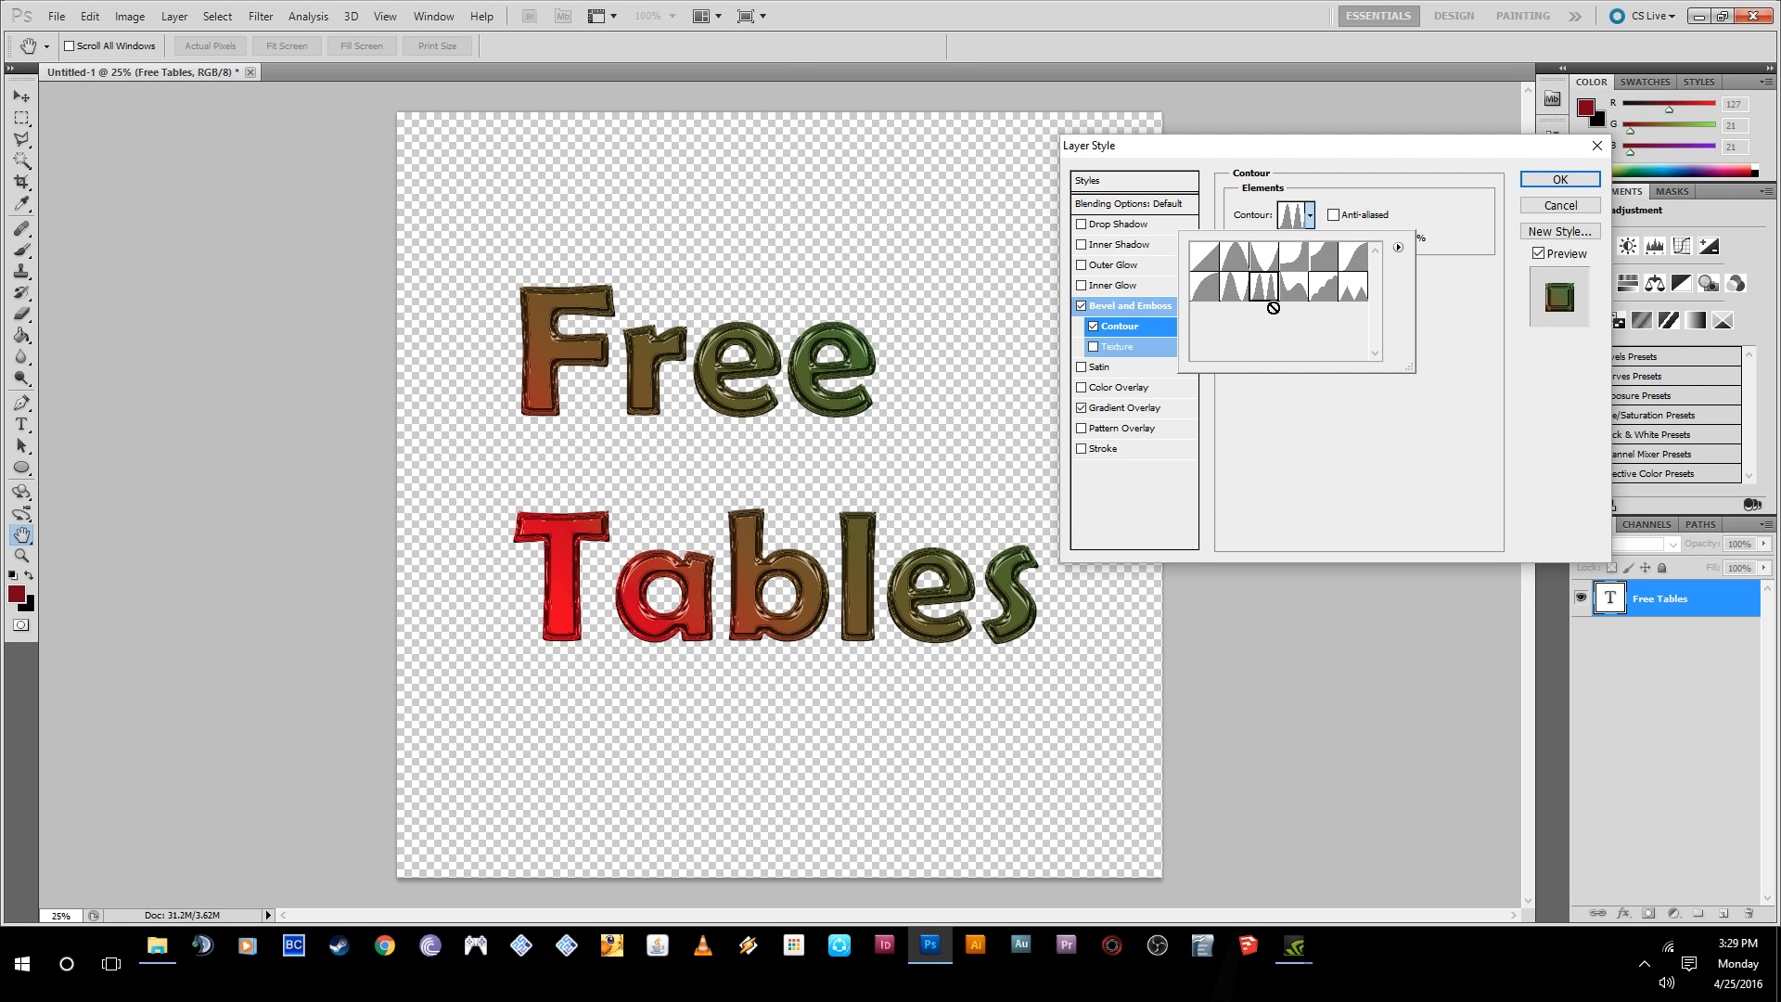
{"action": "left_click", "coordinate": [1296, 295]}
{"action": "left_click", "coordinate": [1326, 295]}
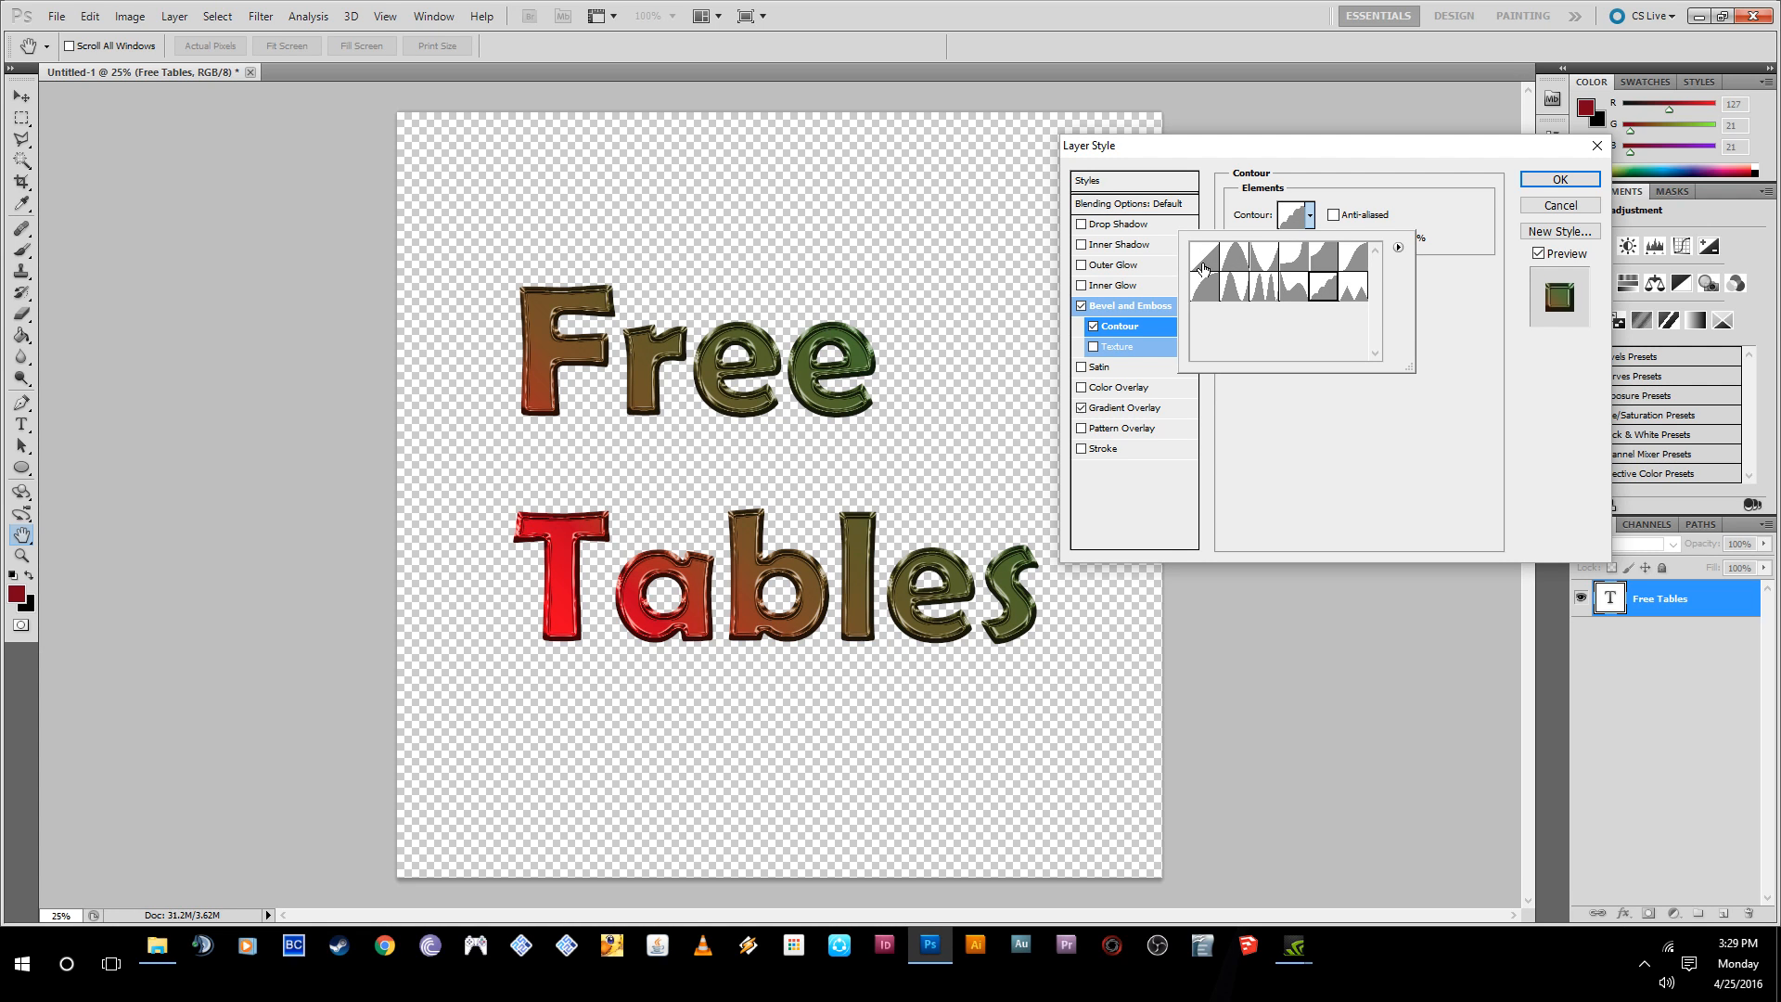
{"action": "left_click", "coordinate": [1203, 267]}
- Try the bevel's Contour with Anti-aliased enabled and a Range of 77%, and turn Contour off
{"action": "left_click", "coordinate": [1322, 229]}
{"action": "left_click", "coordinate": [1333, 214]}
{"action": "left_click_drag", "start_coordinate": [1327, 240], "coordinate": [1354, 247]}
{"action": "left_click", "coordinate": [1094, 327]}
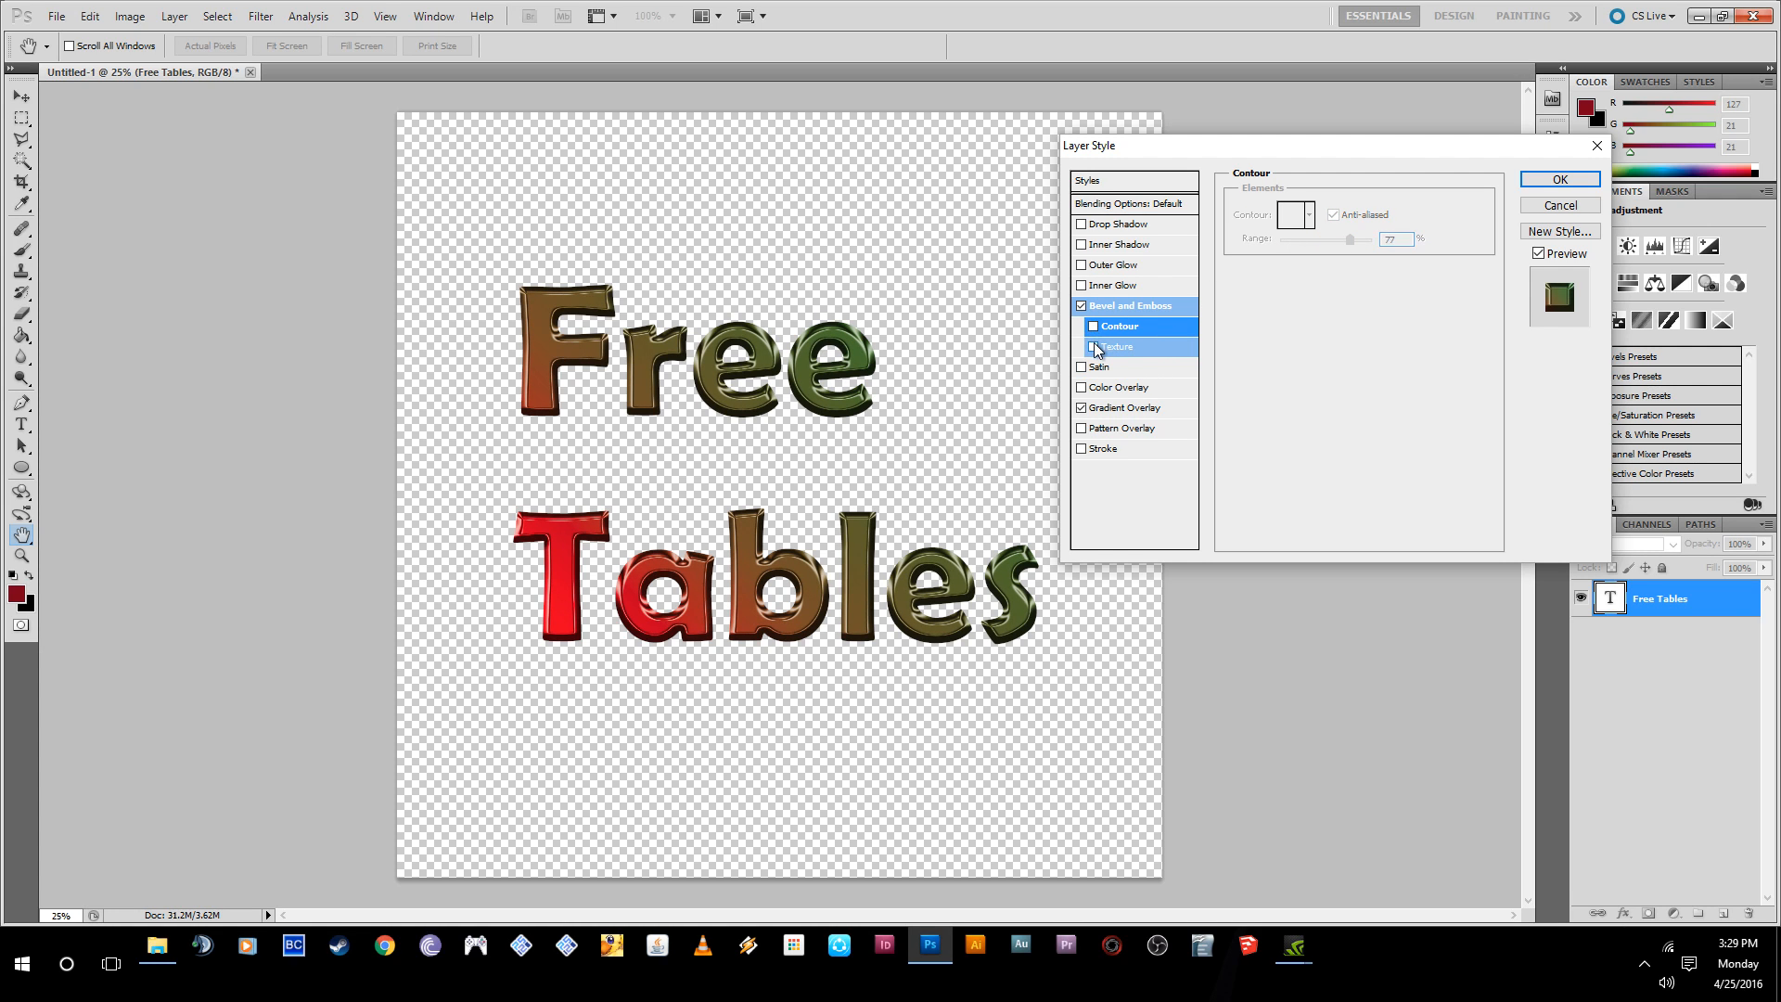
- Enable Texture for the bevel, set its Scale to 777% and reduce its Depth to near zero
{"action": "left_click", "coordinate": [1095, 348]}
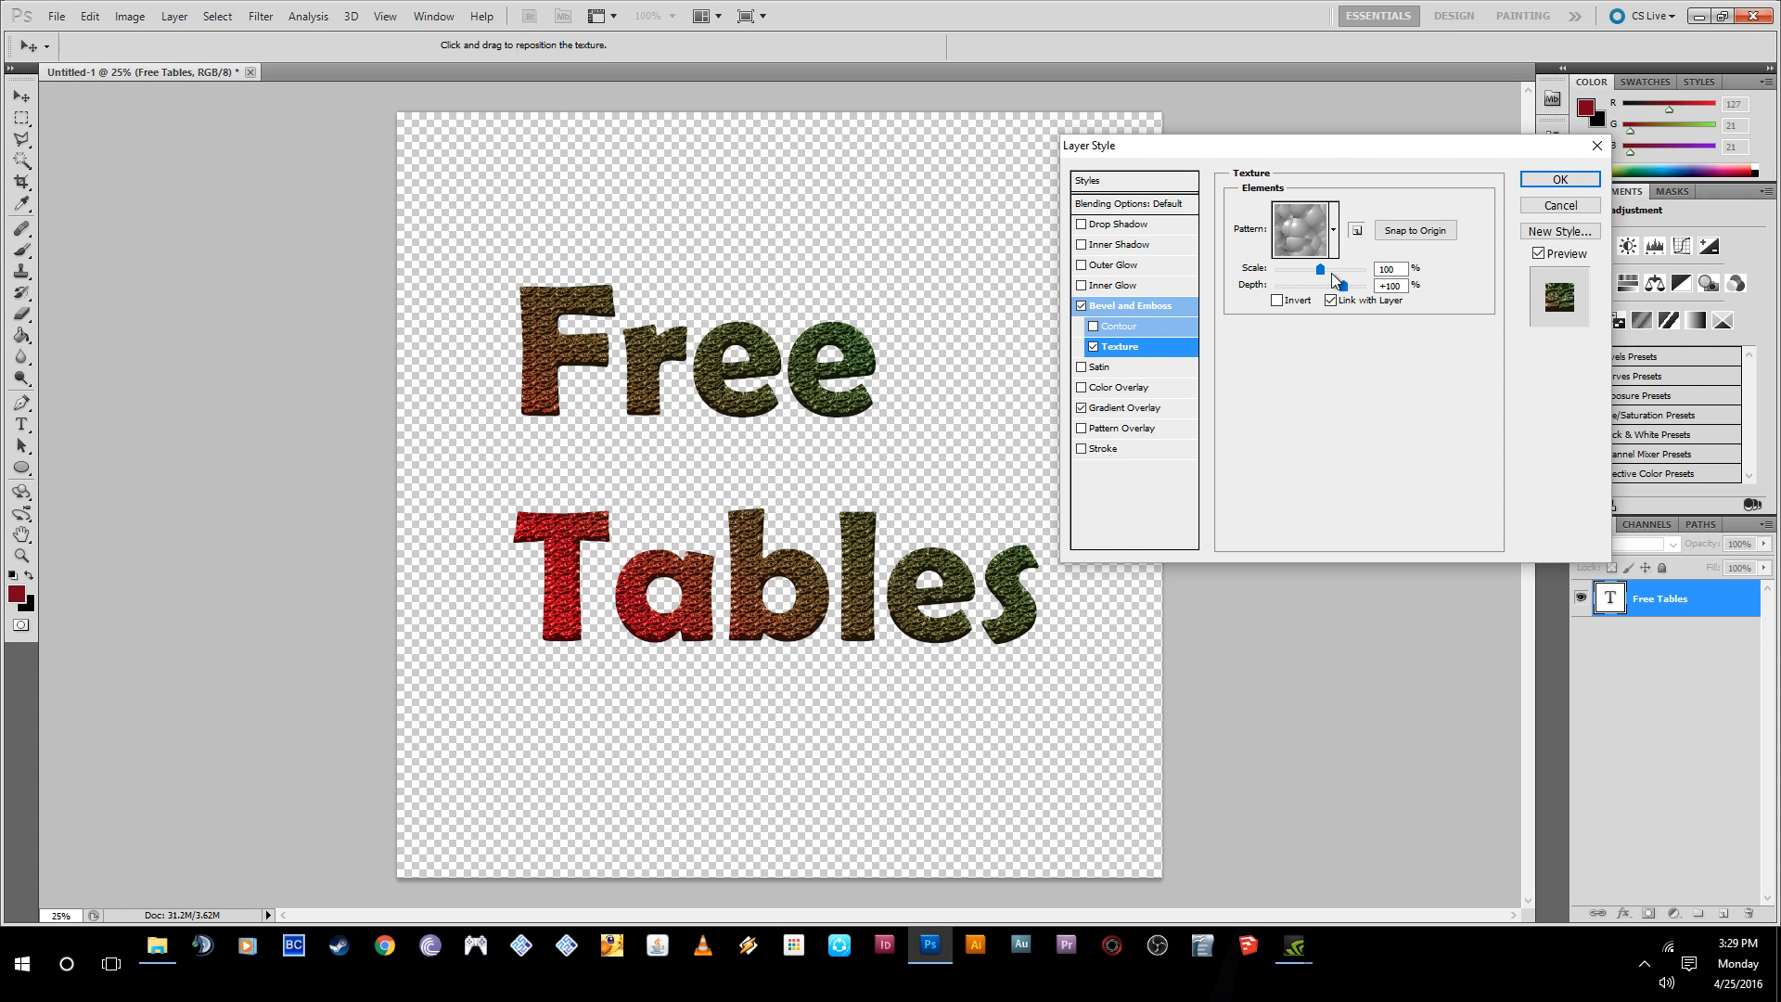
{"action": "mouse_move", "coordinate": [1320, 269]}
{"action": "left_mouse_down"}
{"action": "mouse_move", "coordinate": [1357, 278]}
{"action": "mouse_move", "coordinate": [1288, 281]}
{"action": "mouse_move", "coordinate": [1319, 287]}
{"action": "left_mouse_up"}
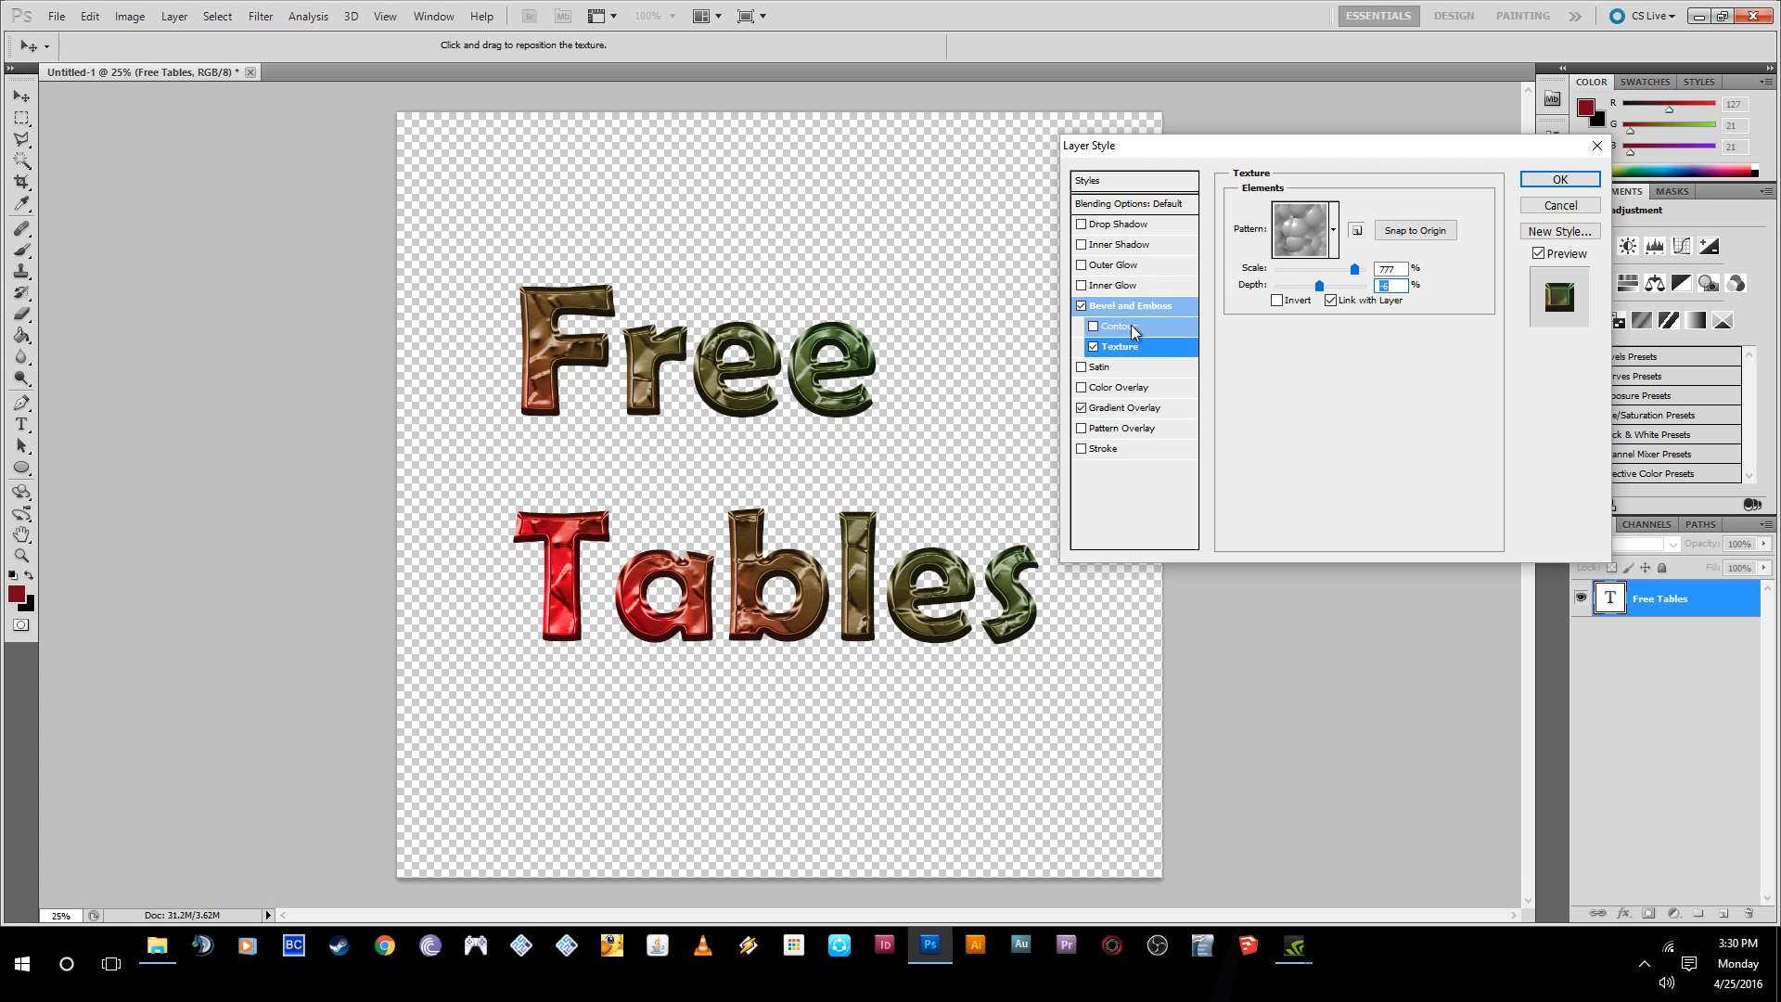
- Try the second pattern for the bevel texture, return to the bubble pattern and look over the additional pattern libraries
{"action": "left_click", "coordinate": [1334, 232]}
{"action": "left_click", "coordinate": [1255, 297]}
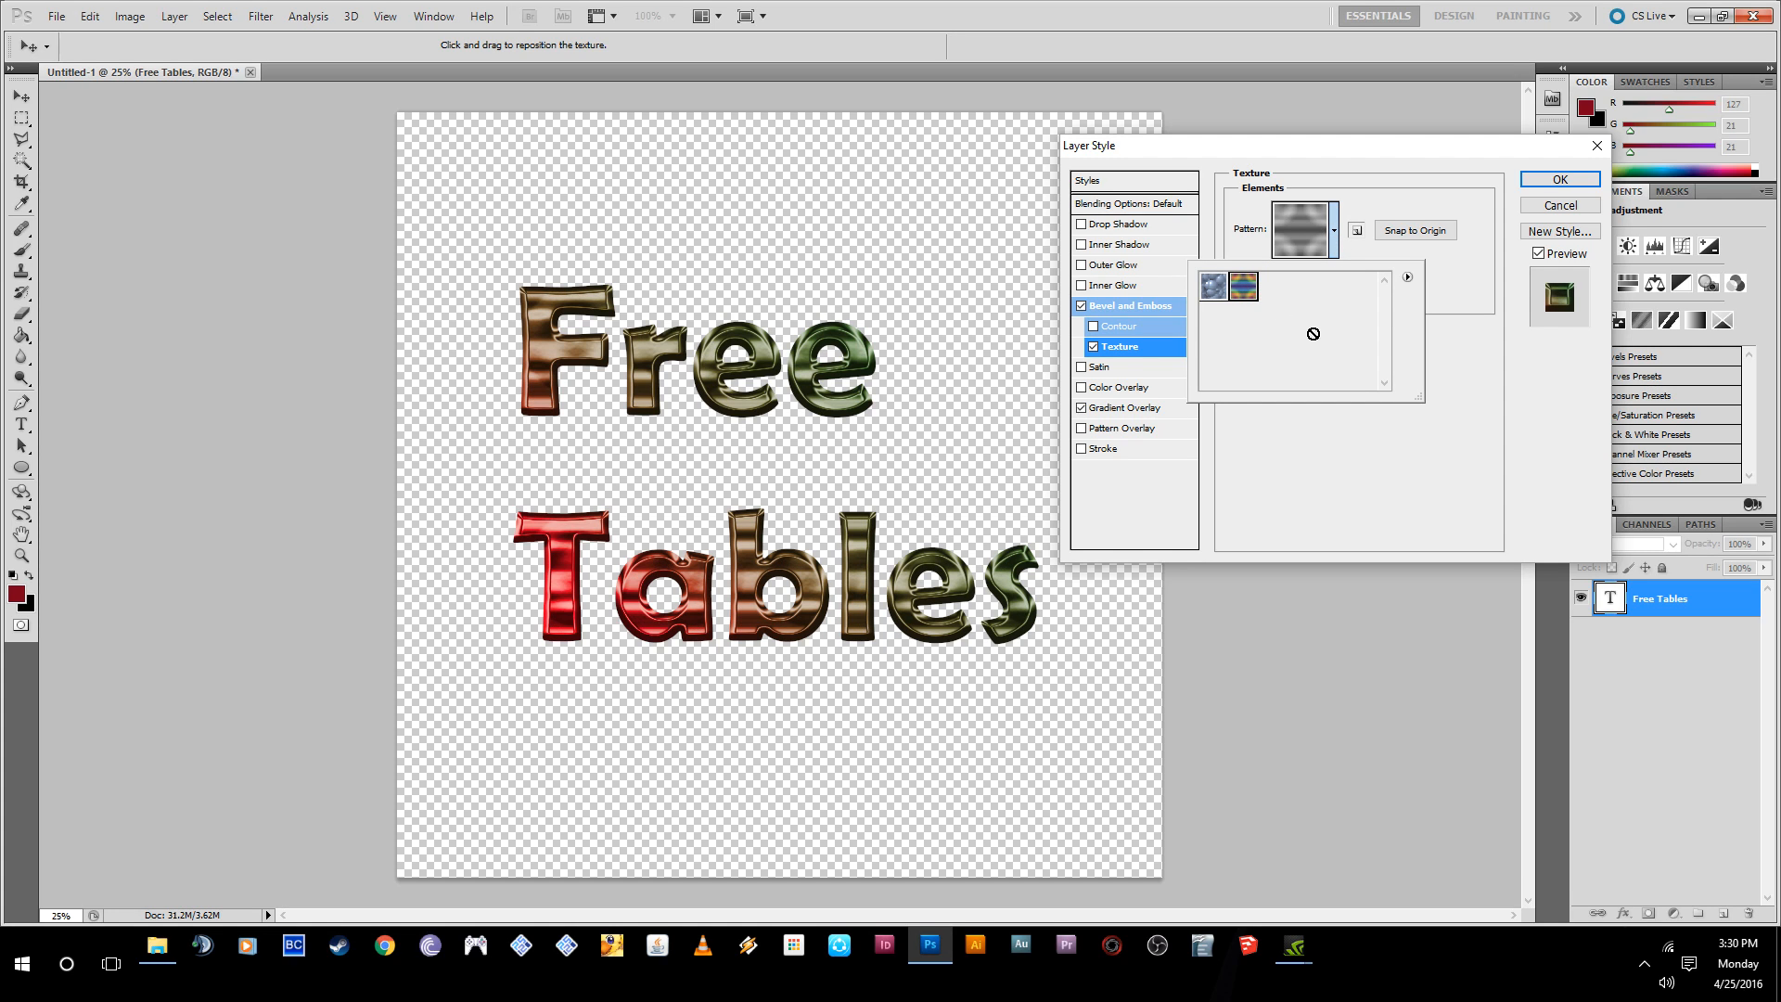
{"action": "left_click", "coordinate": [1336, 237]}
{"action": "left_click", "coordinate": [1334, 234]}
{"action": "left_click", "coordinate": [1213, 285]}
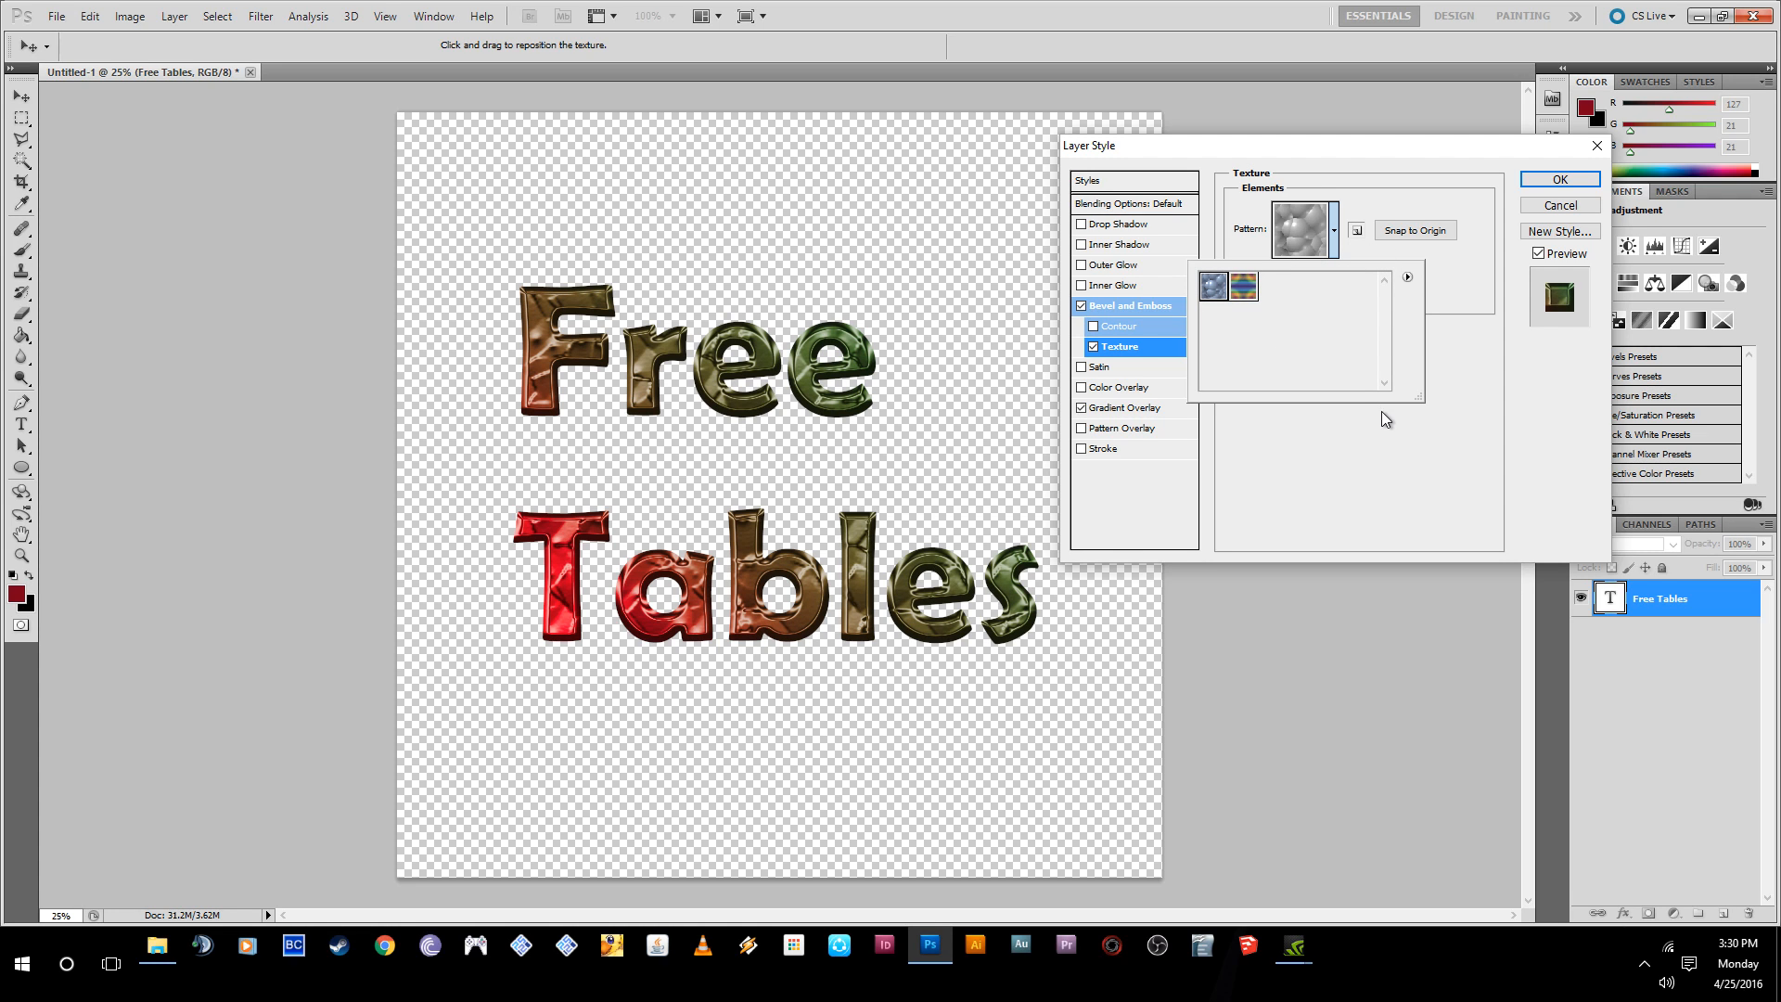
{"action": "left_click", "coordinate": [1415, 443]}
{"action": "left_click", "coordinate": [1334, 230]}
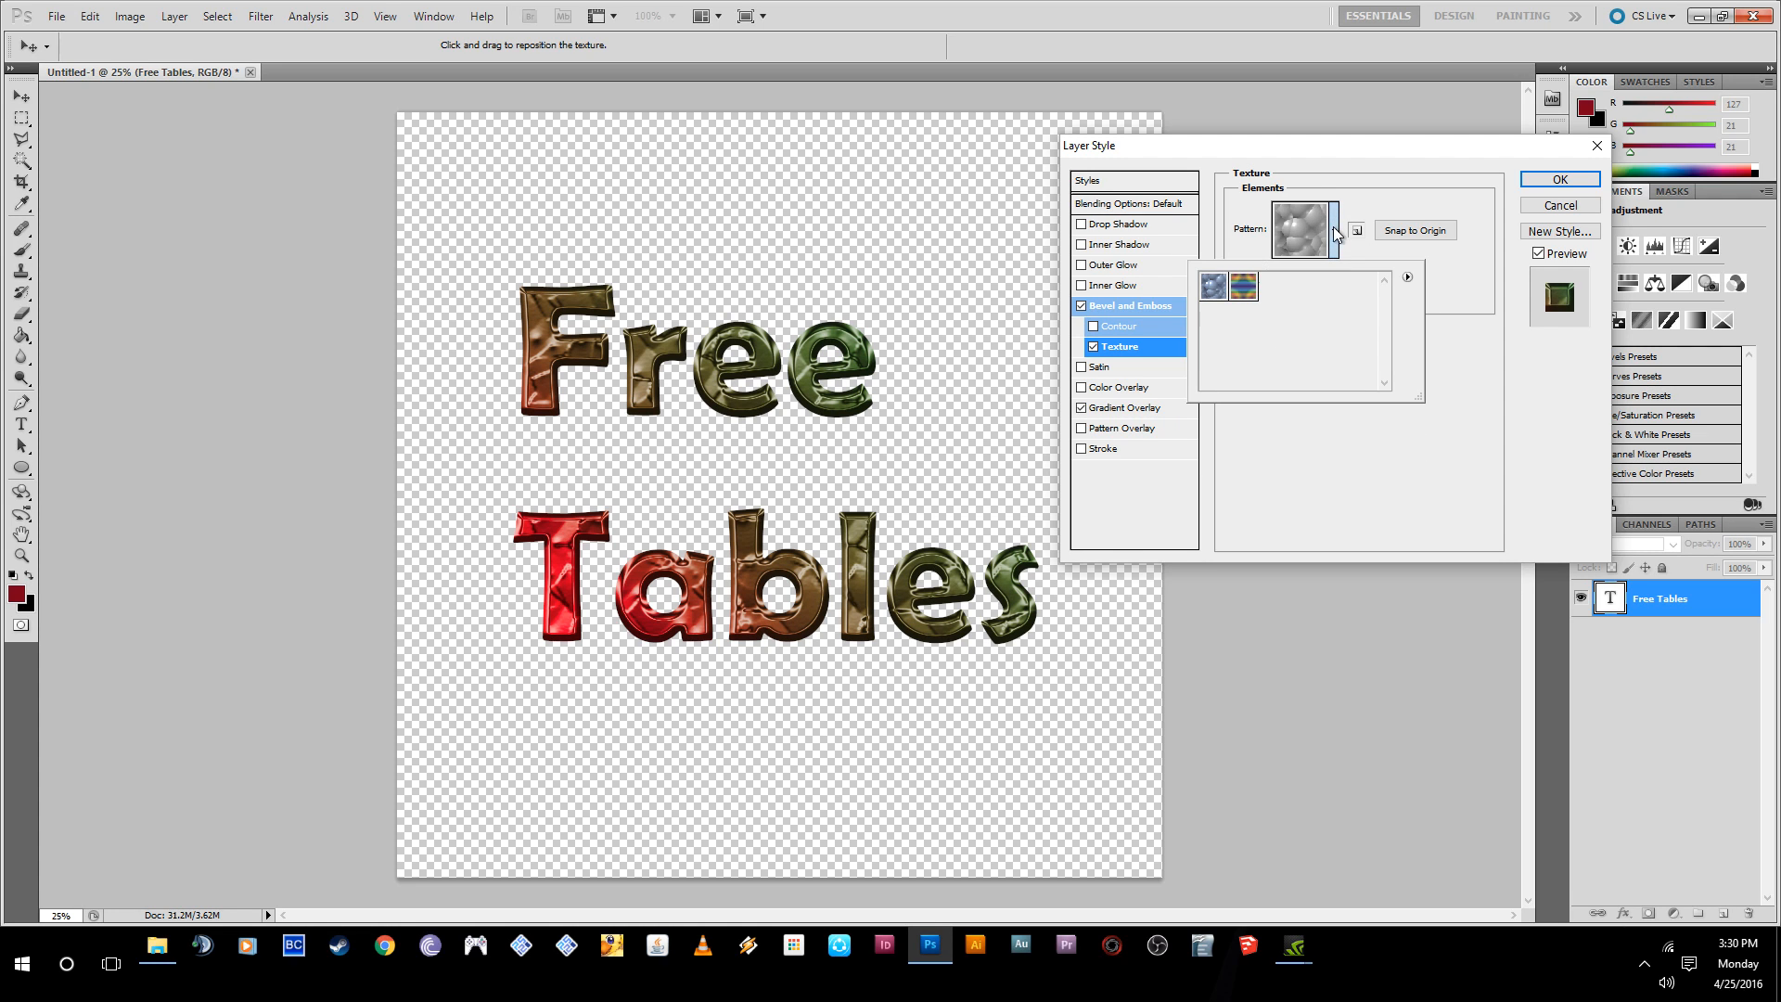
{"action": "left_click", "coordinate": [1407, 277]}
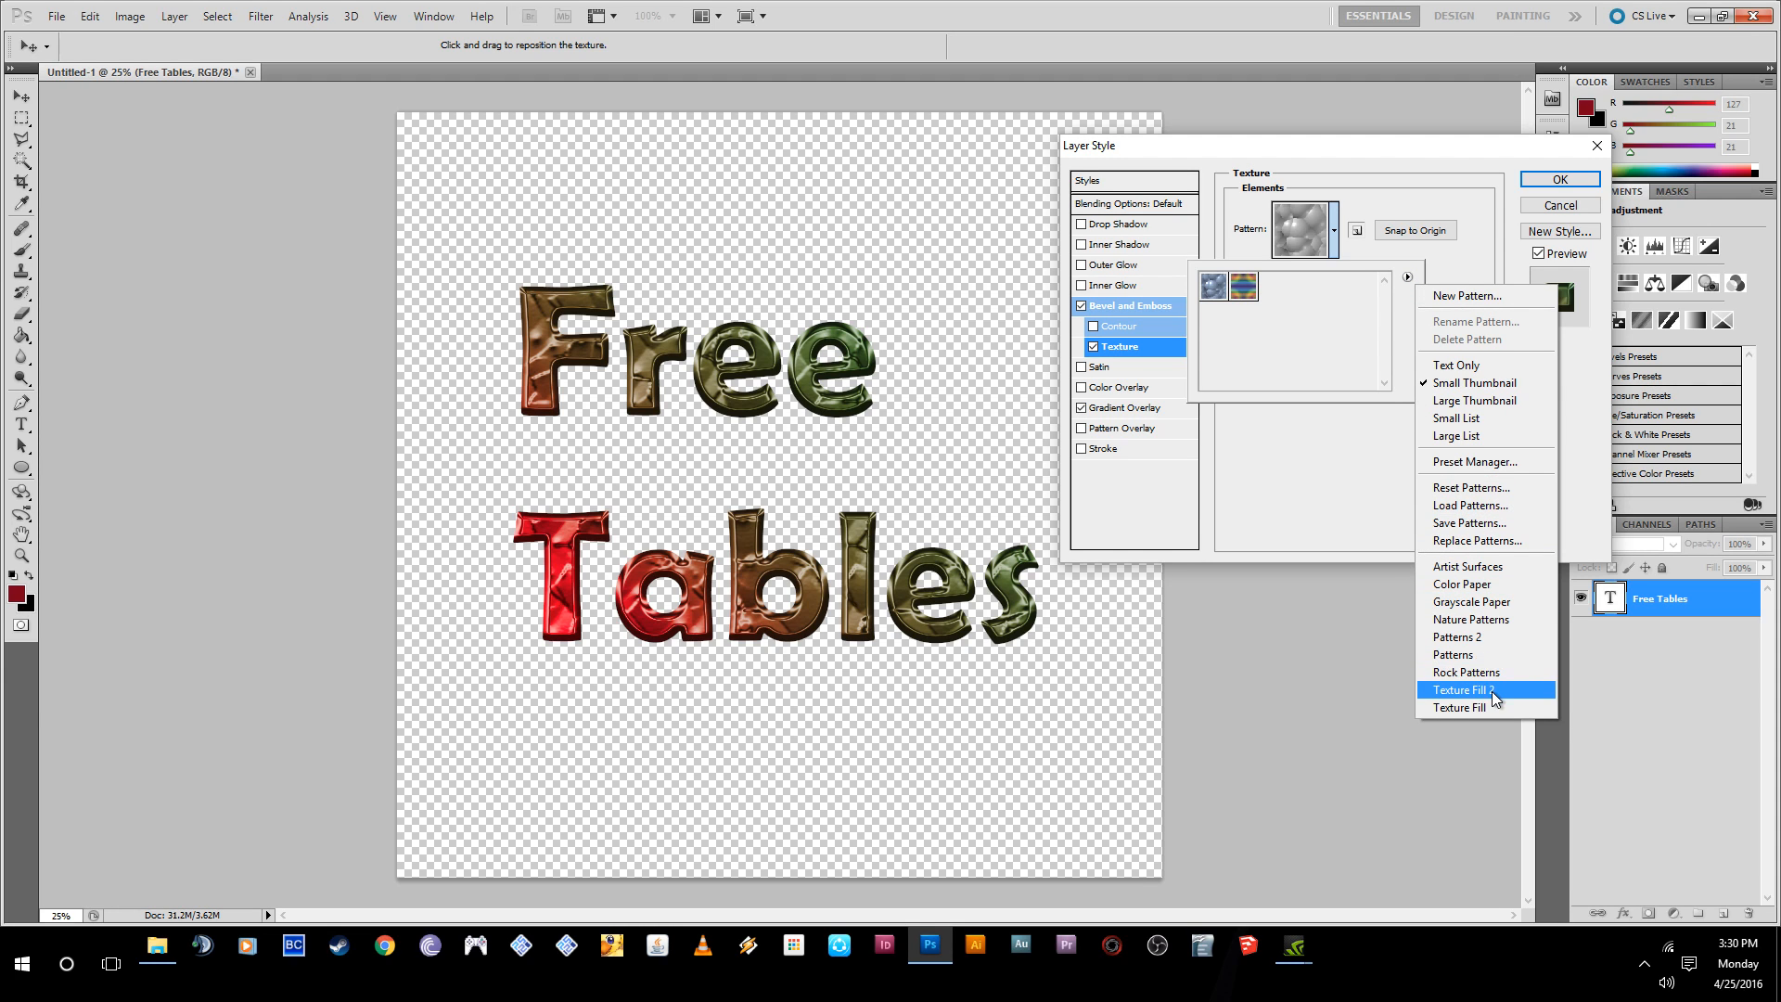
{"action": "left_click", "coordinate": [1330, 475]}
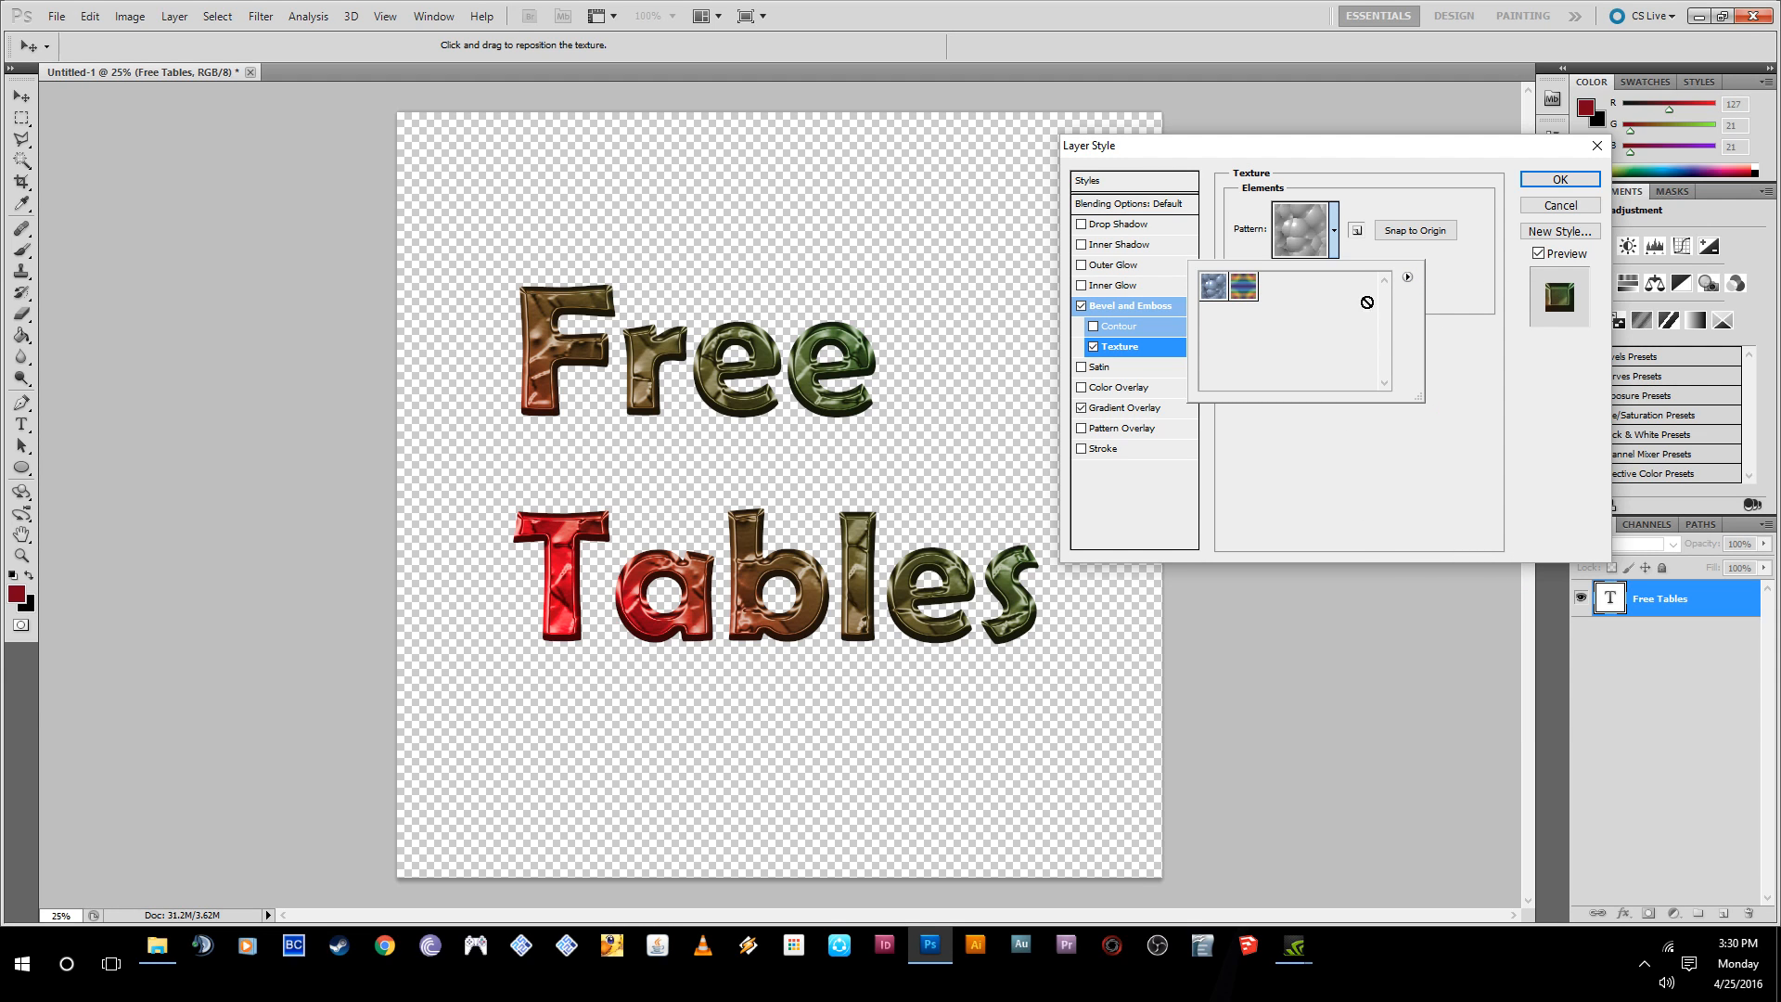
{"action": "left_click", "coordinate": [1461, 294]}
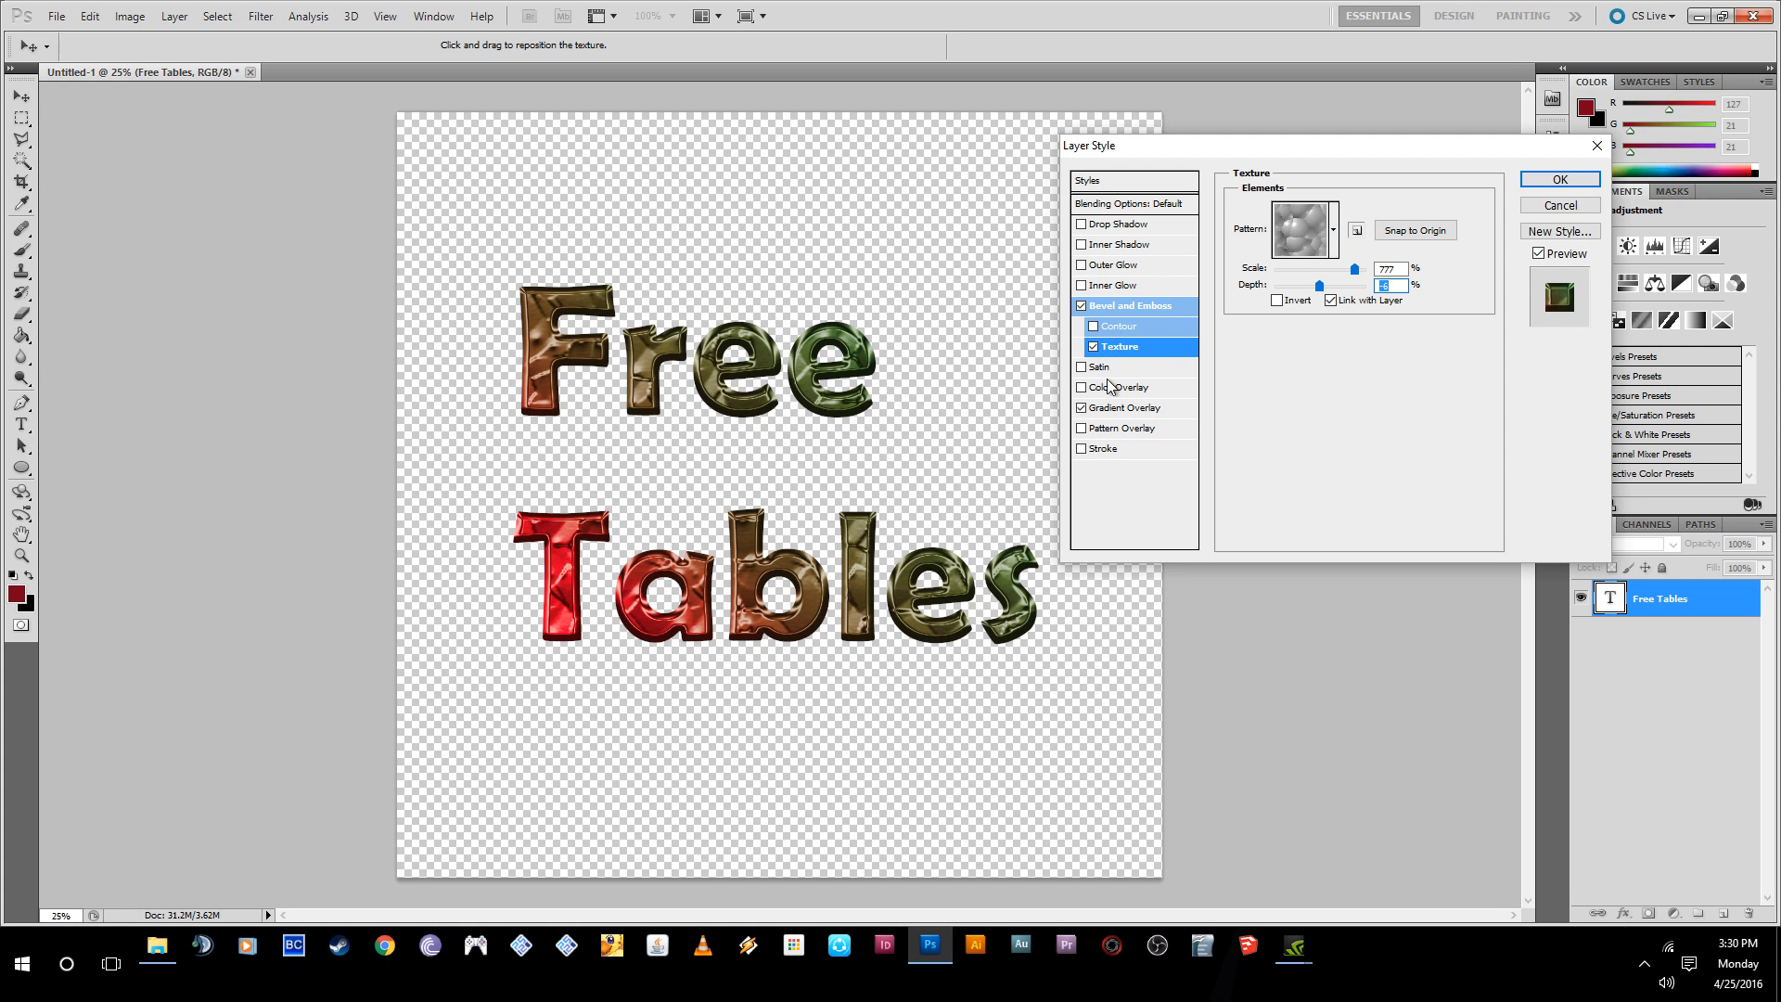
- Enable the Satin effect on the text, set its color to light red and adjust its structure settings
{"action": "left_click", "coordinate": [1082, 369]}
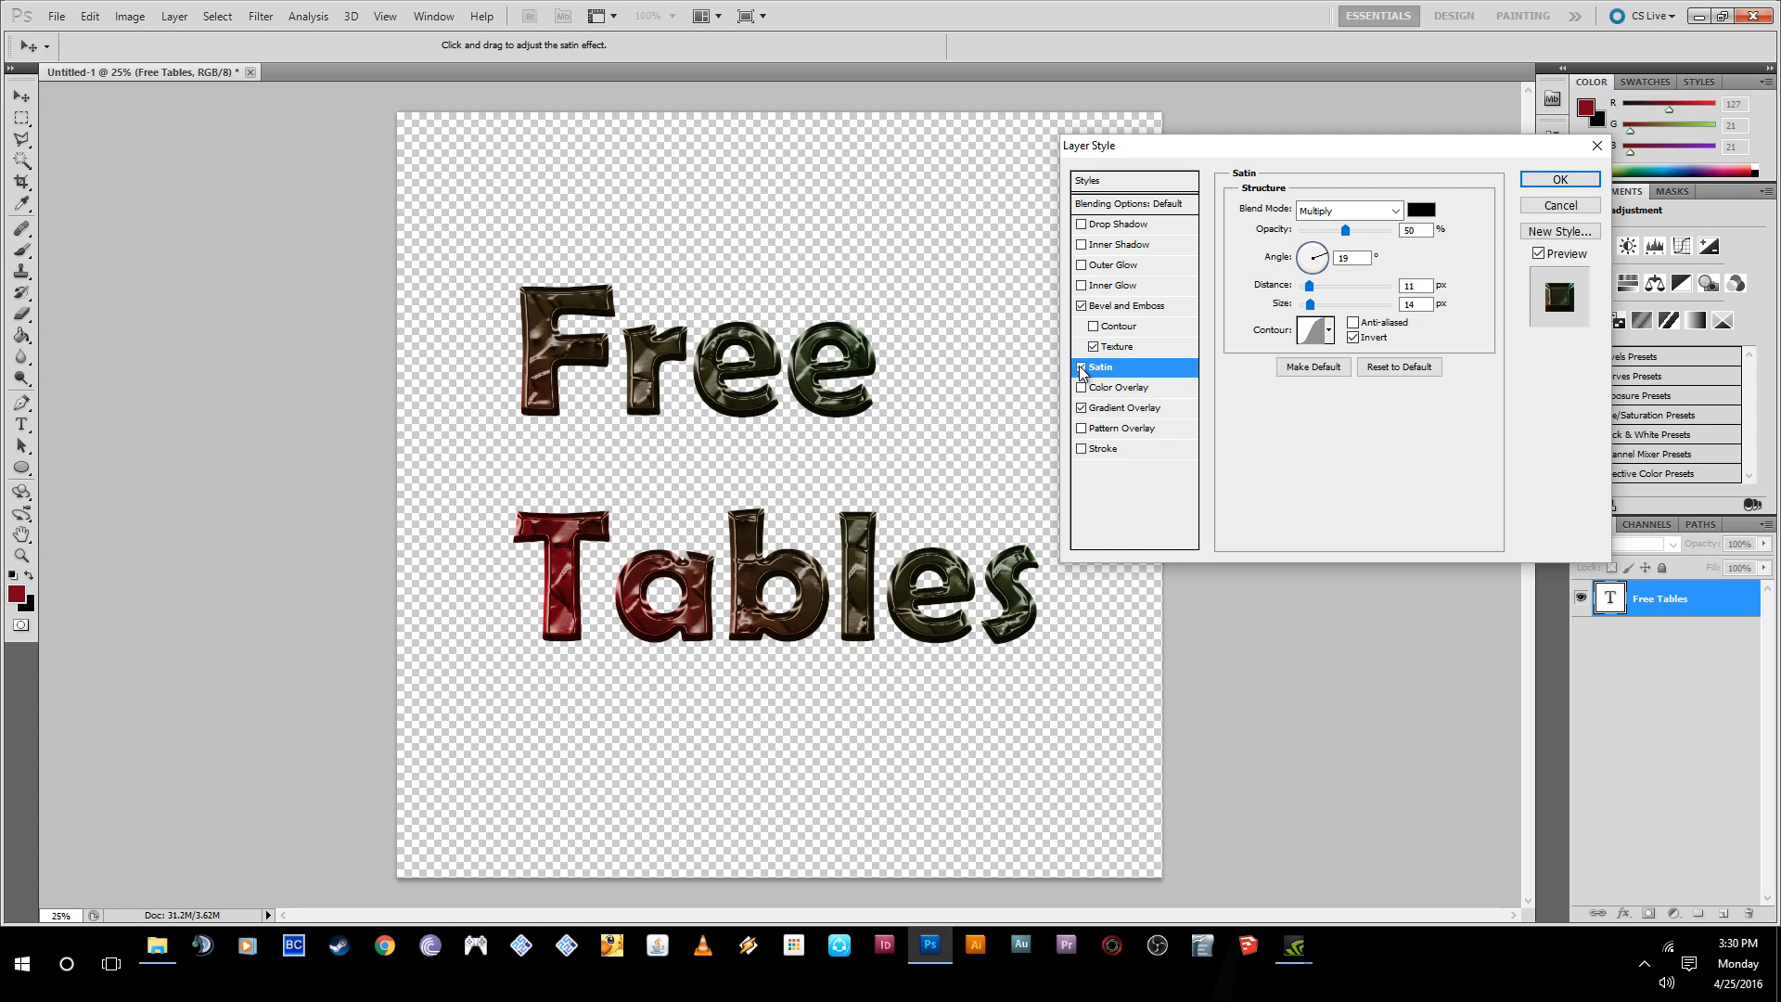
{"action": "left_click", "coordinate": [1082, 369]}
{"action": "left_click", "coordinate": [1082, 368]}
{"action": "left_click", "coordinate": [1431, 212]}
{"action": "left_click", "coordinate": [771, 261]}
{"action": "left_click", "coordinate": [1073, 249]}
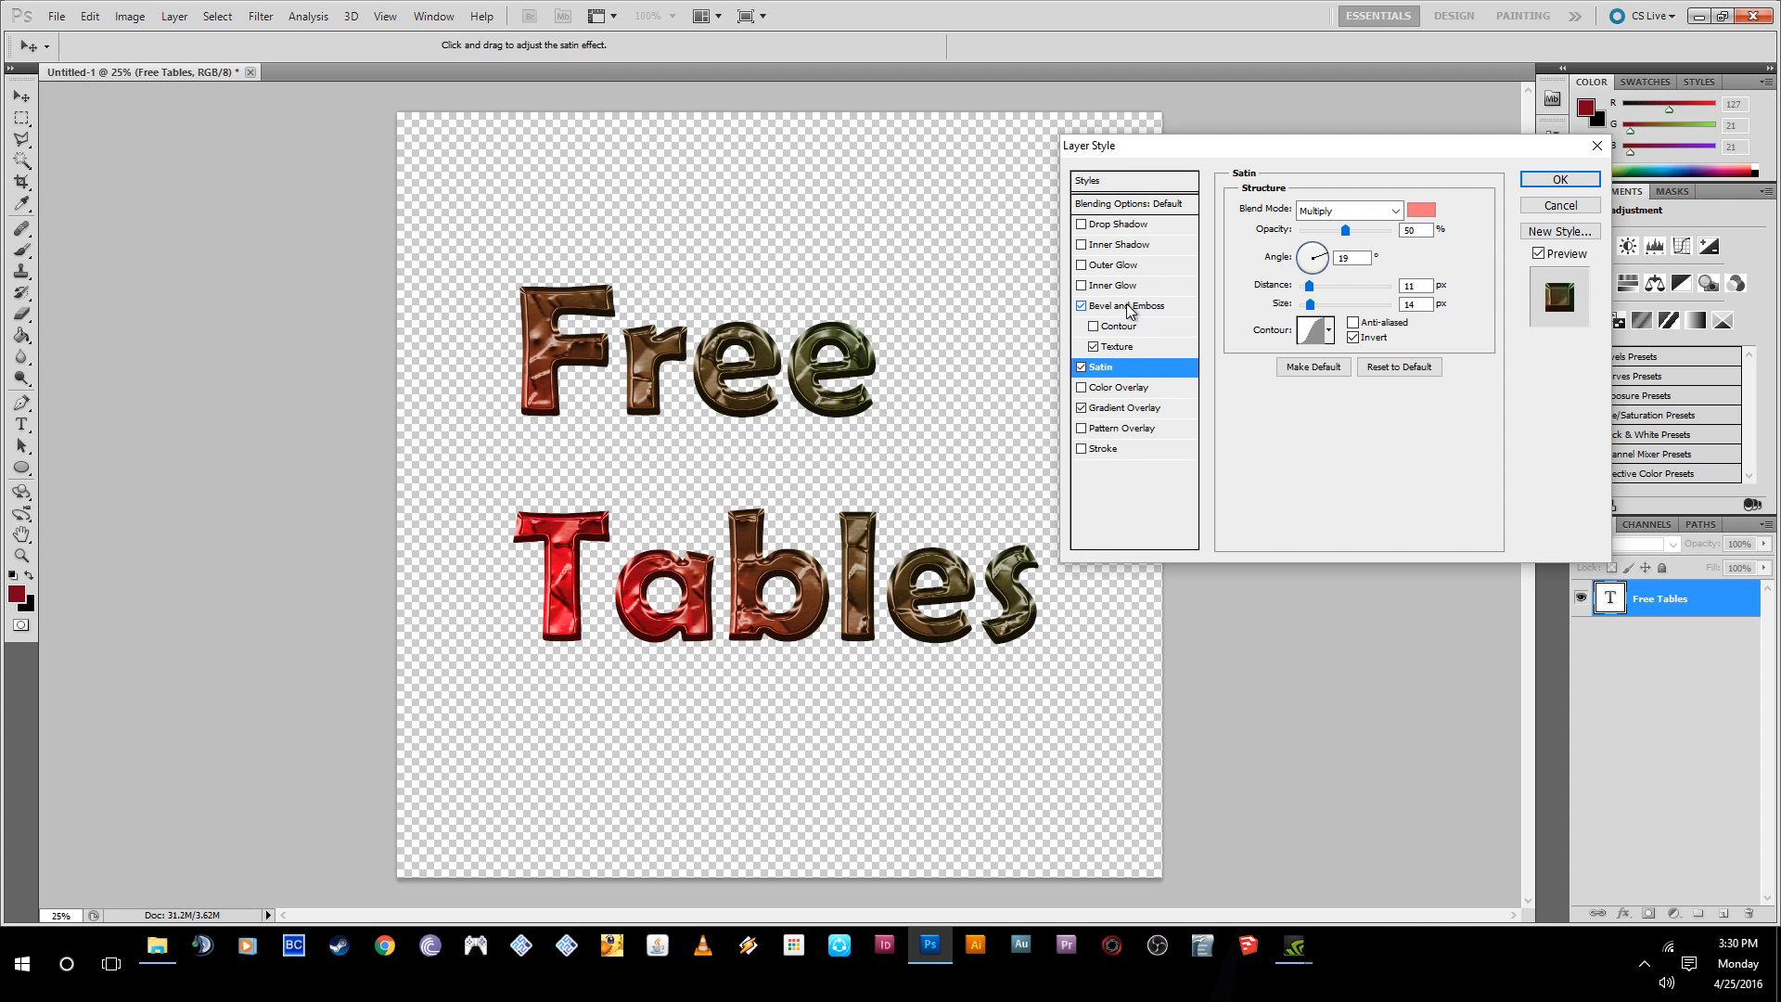
{"action": "left_click_drag", "start_coordinate": [1306, 270], "coordinate": [1373, 318]}
- Compare the text with and without the Satin effect, and leave Satin enabled
{"action": "left_click", "coordinate": [1082, 370]}
{"action": "left_click", "coordinate": [1083, 372]}
{"action": "left_click", "coordinate": [1084, 372]}
{"action": "left_click", "coordinate": [1085, 373]}
{"action": "left_click", "coordinate": [1086, 372]}
{"action": "left_click", "coordinate": [1085, 373]}
{"action": "left_click", "coordinate": [1085, 371]}
{"action": "left_click", "coordinate": [1086, 371]}
- Compare the text with and without the bubble Pattern Overlay, and leave Pattern Overlay off
{"action": "left_click", "coordinate": [1100, 431]}
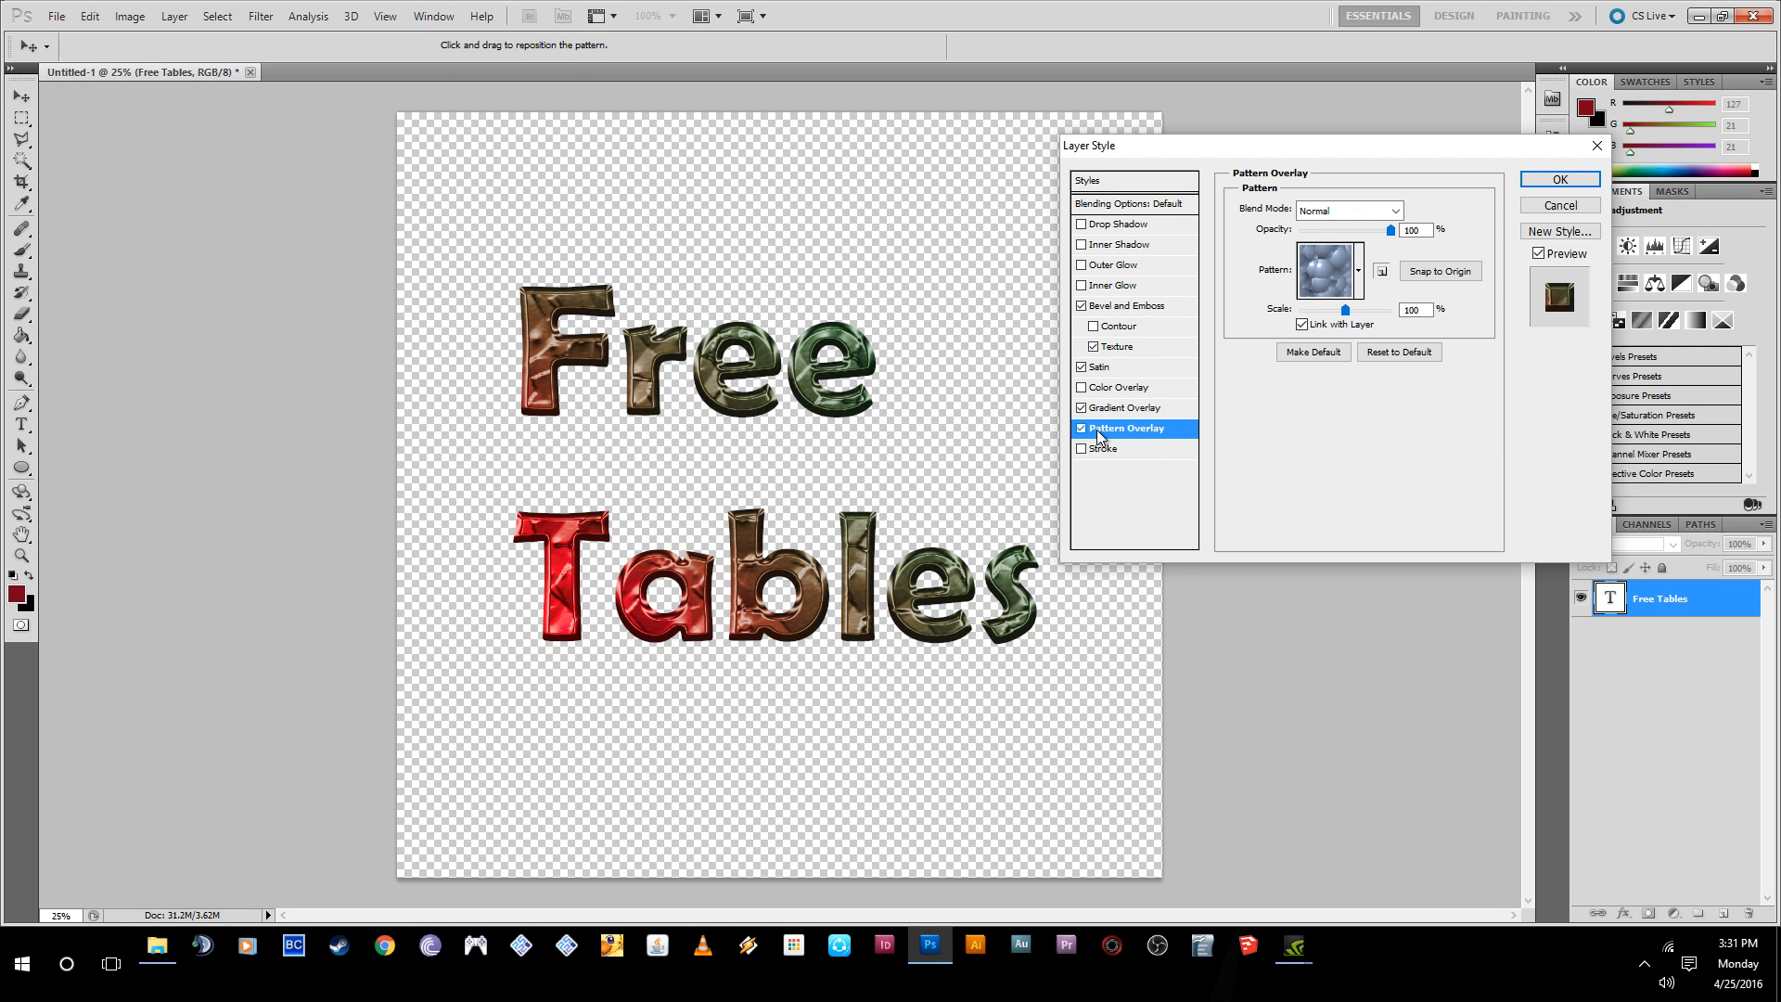
{"action": "left_click", "coordinate": [1082, 429]}
{"action": "left_click", "coordinate": [1082, 428]}
{"action": "left_click", "coordinate": [1082, 428]}
{"action": "left_click", "coordinate": [1082, 429]}
{"action": "left_click", "coordinate": [1081, 428]}
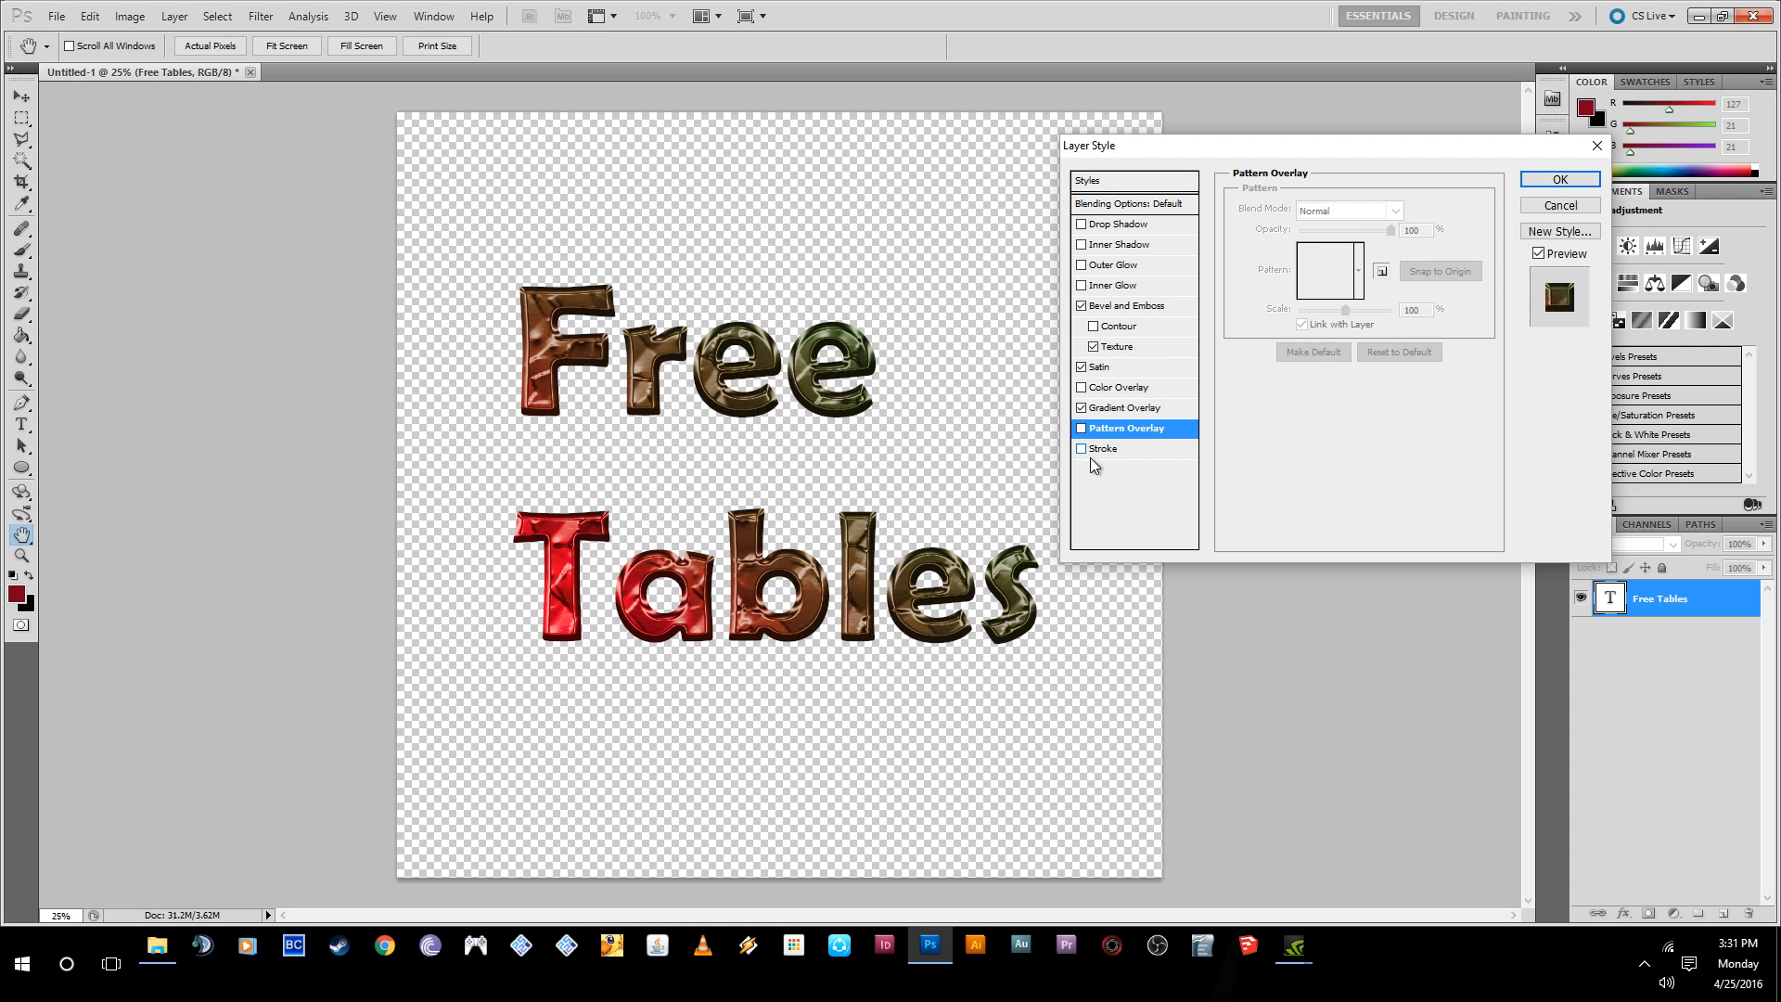
- Try a black Stroke around the text with a size of 6 px and the Outside position
{"action": "left_click", "coordinate": [1100, 449]}
{"action": "left_click", "coordinate": [1082, 449]}
{"action": "left_click", "coordinate": [1081, 449]}
{"action": "mouse_move", "coordinate": [1306, 206]}
{"action": "left_mouse_down"}
{"action": "mouse_move", "coordinate": [1402, 221]}
{"action": "mouse_move", "coordinate": [1306, 209]}
{"action": "left_mouse_up"}
{"action": "left_click", "coordinate": [1312, 237]}
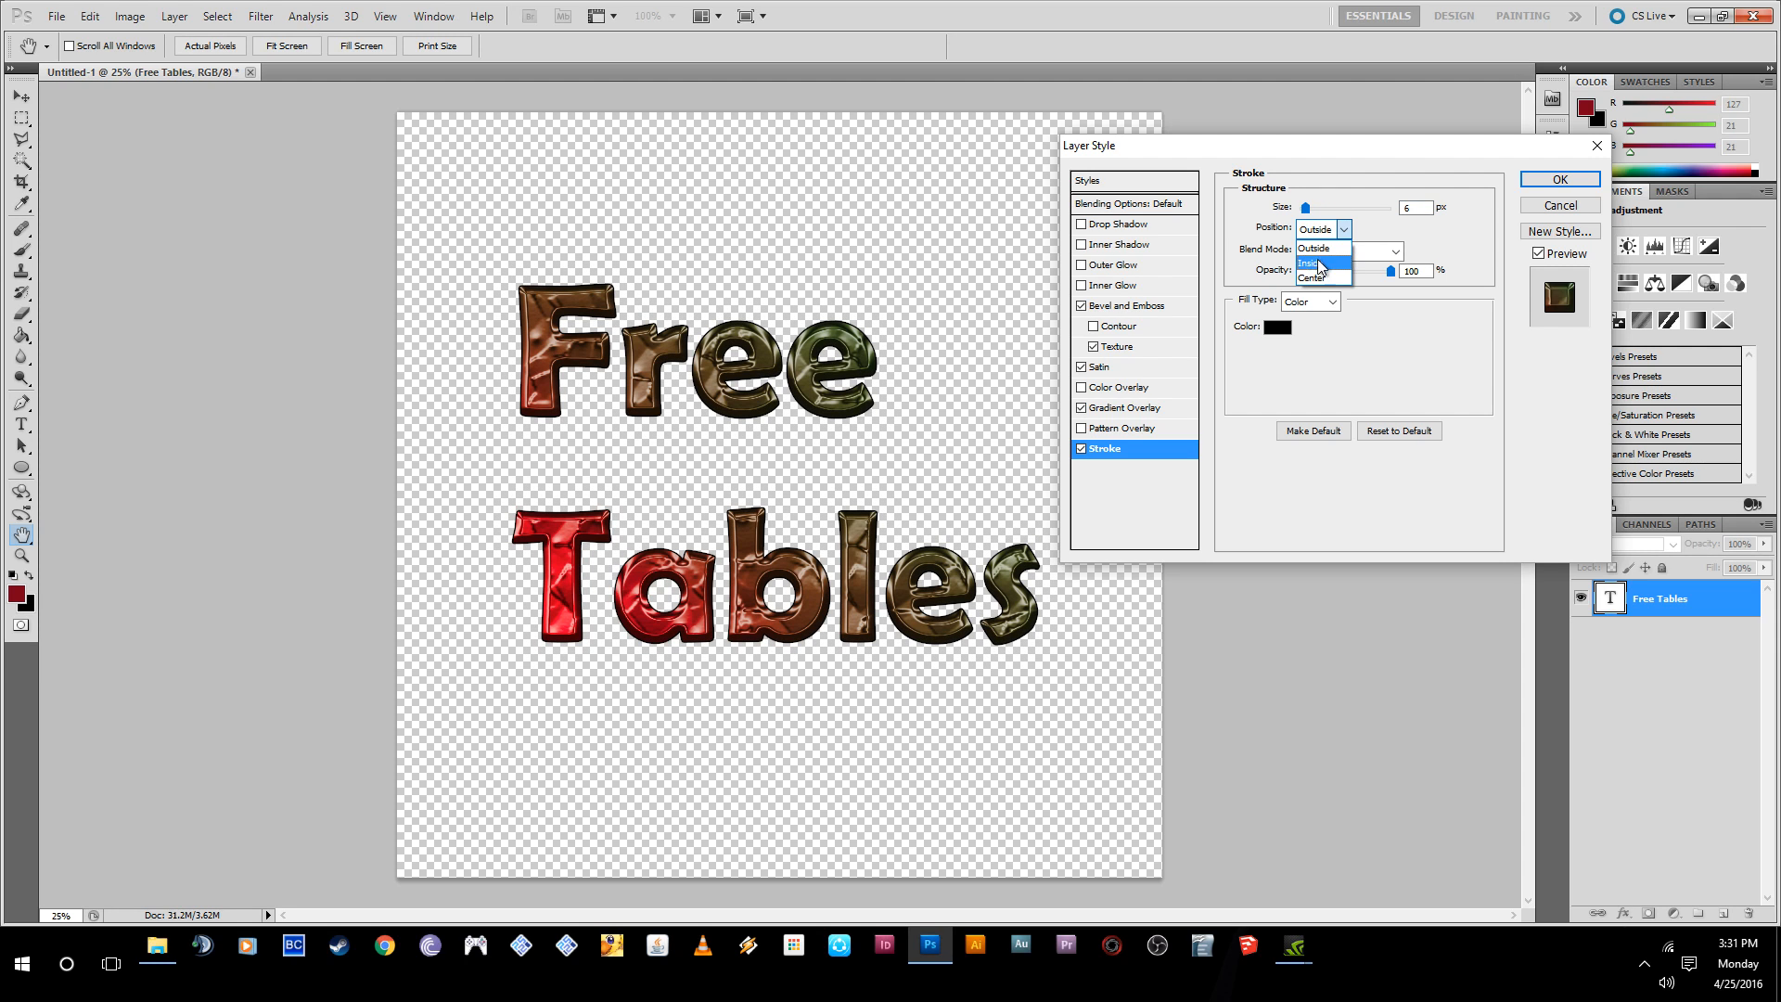
{"action": "left_click", "coordinate": [1317, 252]}
- Try the stroke at 16 px with Center position and Normal blend mode, and turn Stroke off
{"action": "mouse_move", "coordinate": [1306, 208]}
{"action": "left_mouse_down"}
{"action": "mouse_move", "coordinate": [1363, 210]}
{"action": "mouse_move", "coordinate": [1354, 231]}
{"action": "mouse_move", "coordinate": [1314, 232]}
{"action": "left_mouse_up"}
{"action": "left_click", "coordinate": [1315, 235]}
{"action": "left_click", "coordinate": [1322, 278]}
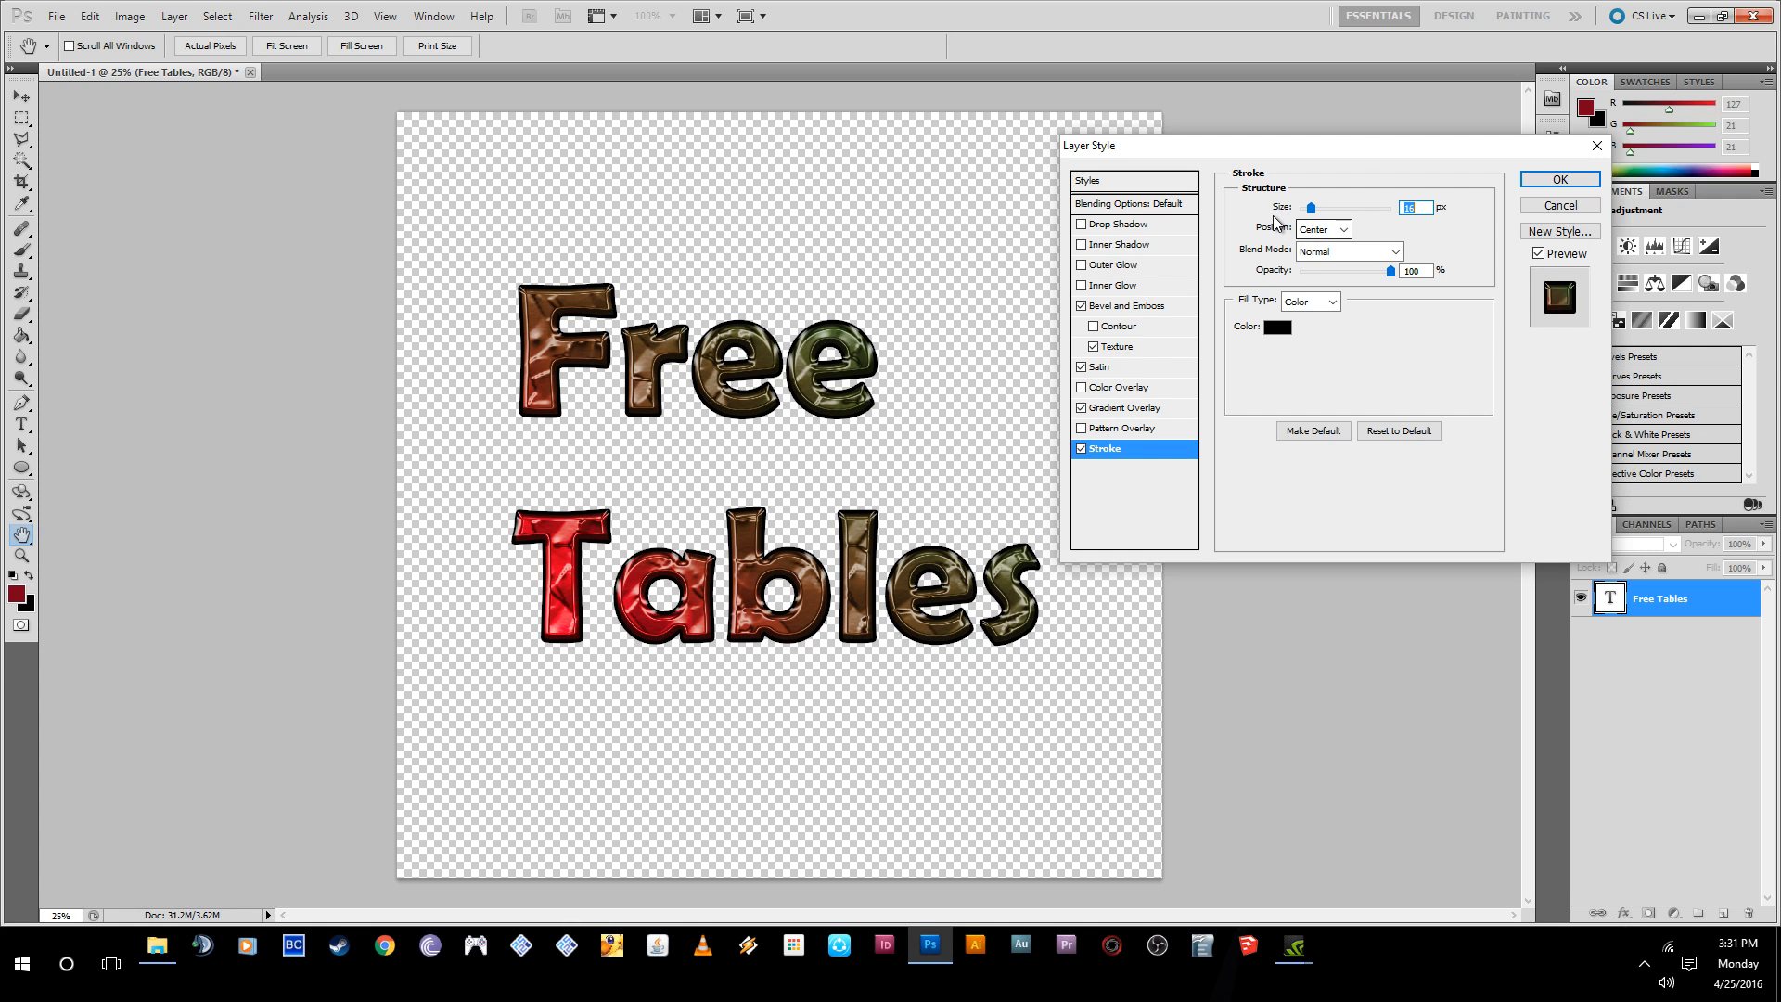
{"action": "left_click", "coordinate": [1314, 252]}
{"action": "left_click", "coordinate": [1316, 256]}
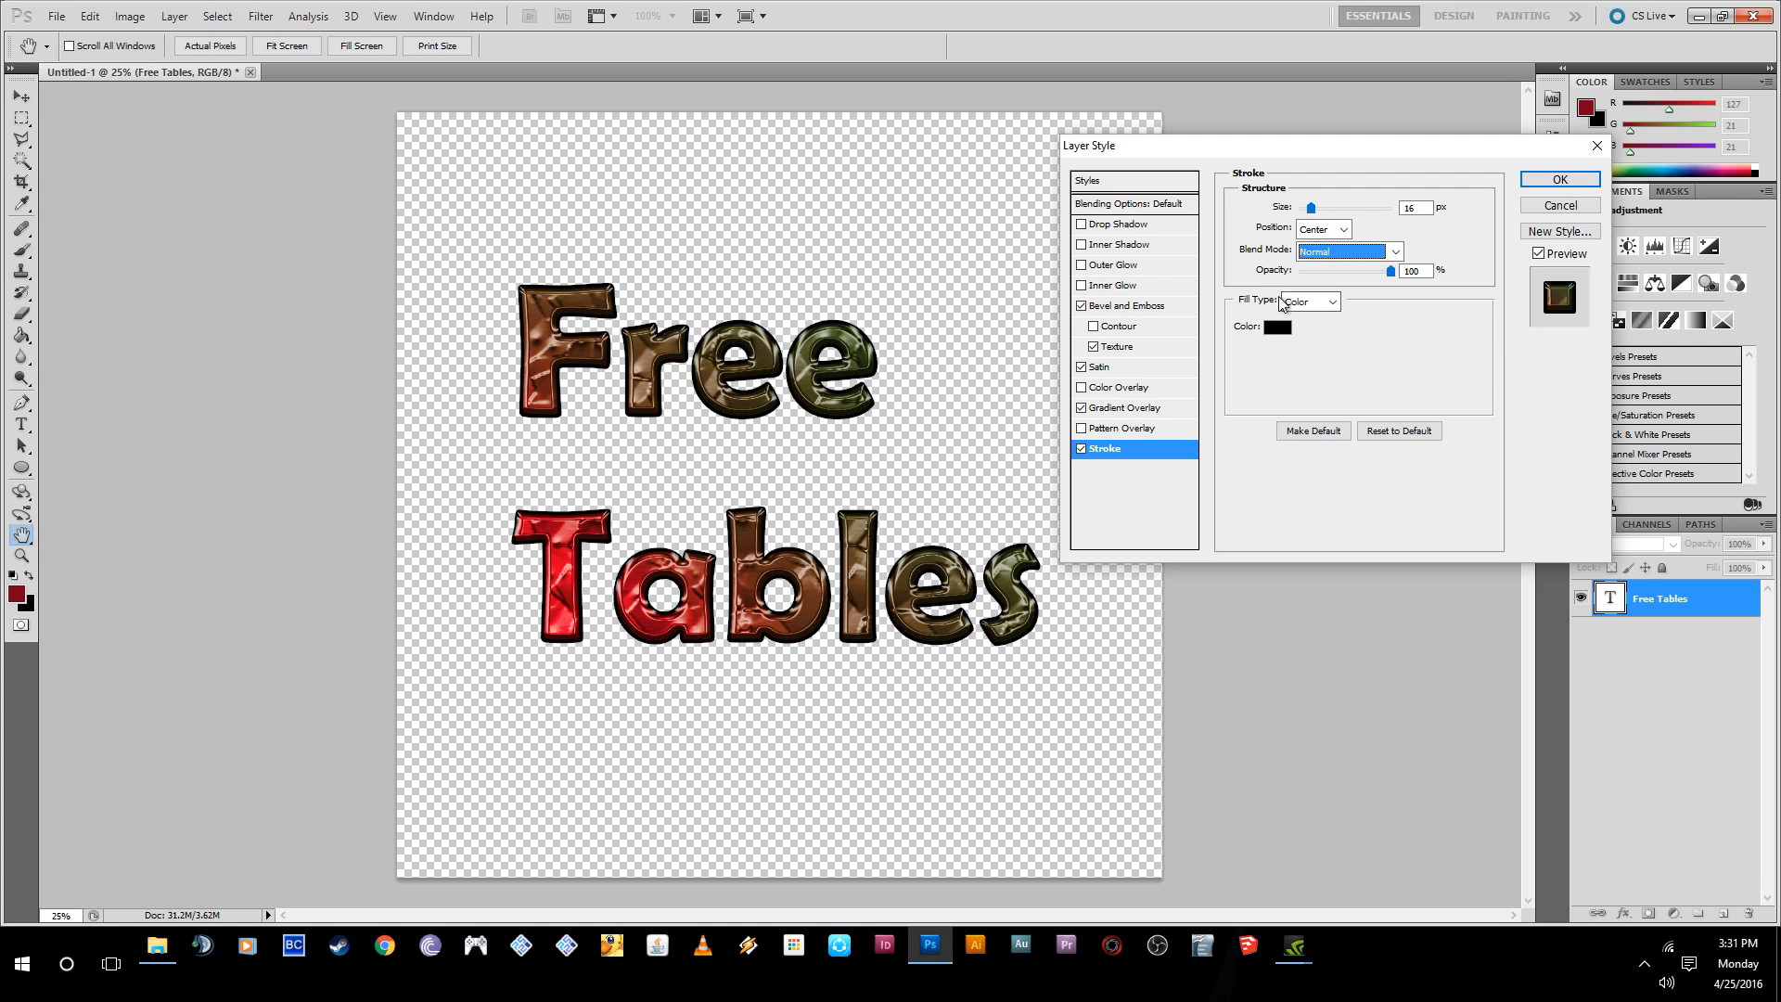
{"action": "left_click", "coordinate": [1080, 449]}
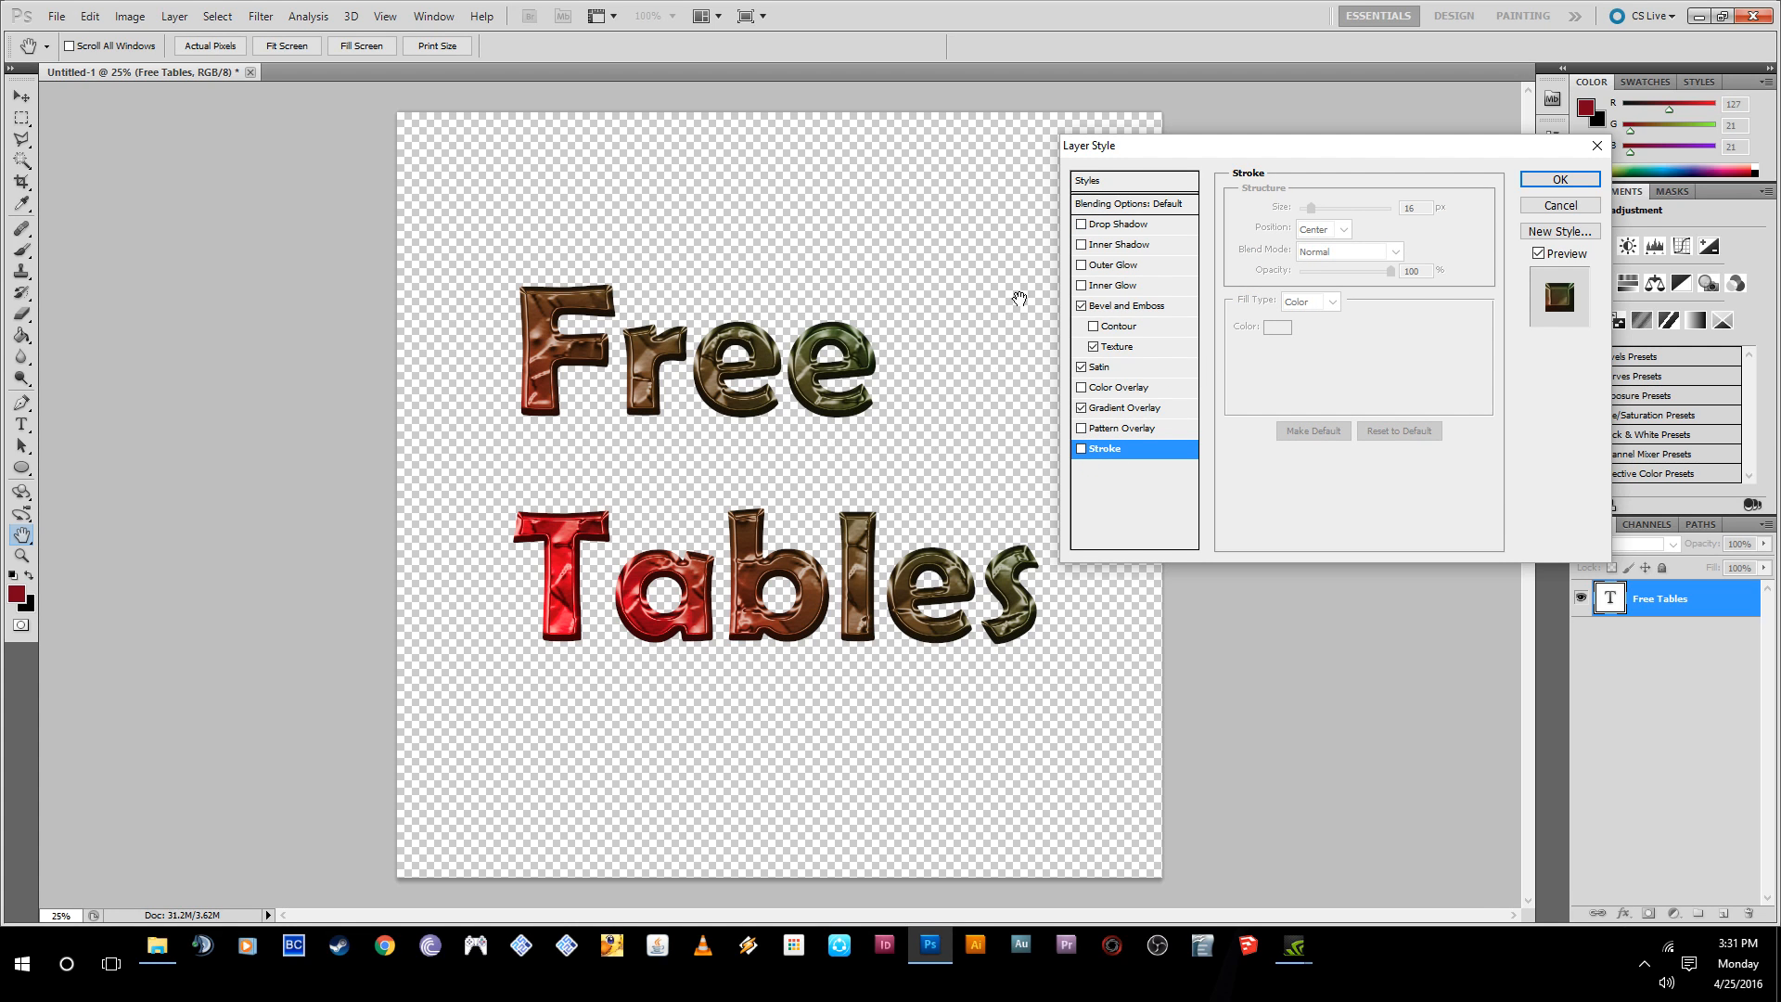
- Enable Drop Shadow with a 104° angle, 34 px distance, 28% spread and 13 px size
{"action": "left_click", "coordinate": [1082, 225]}
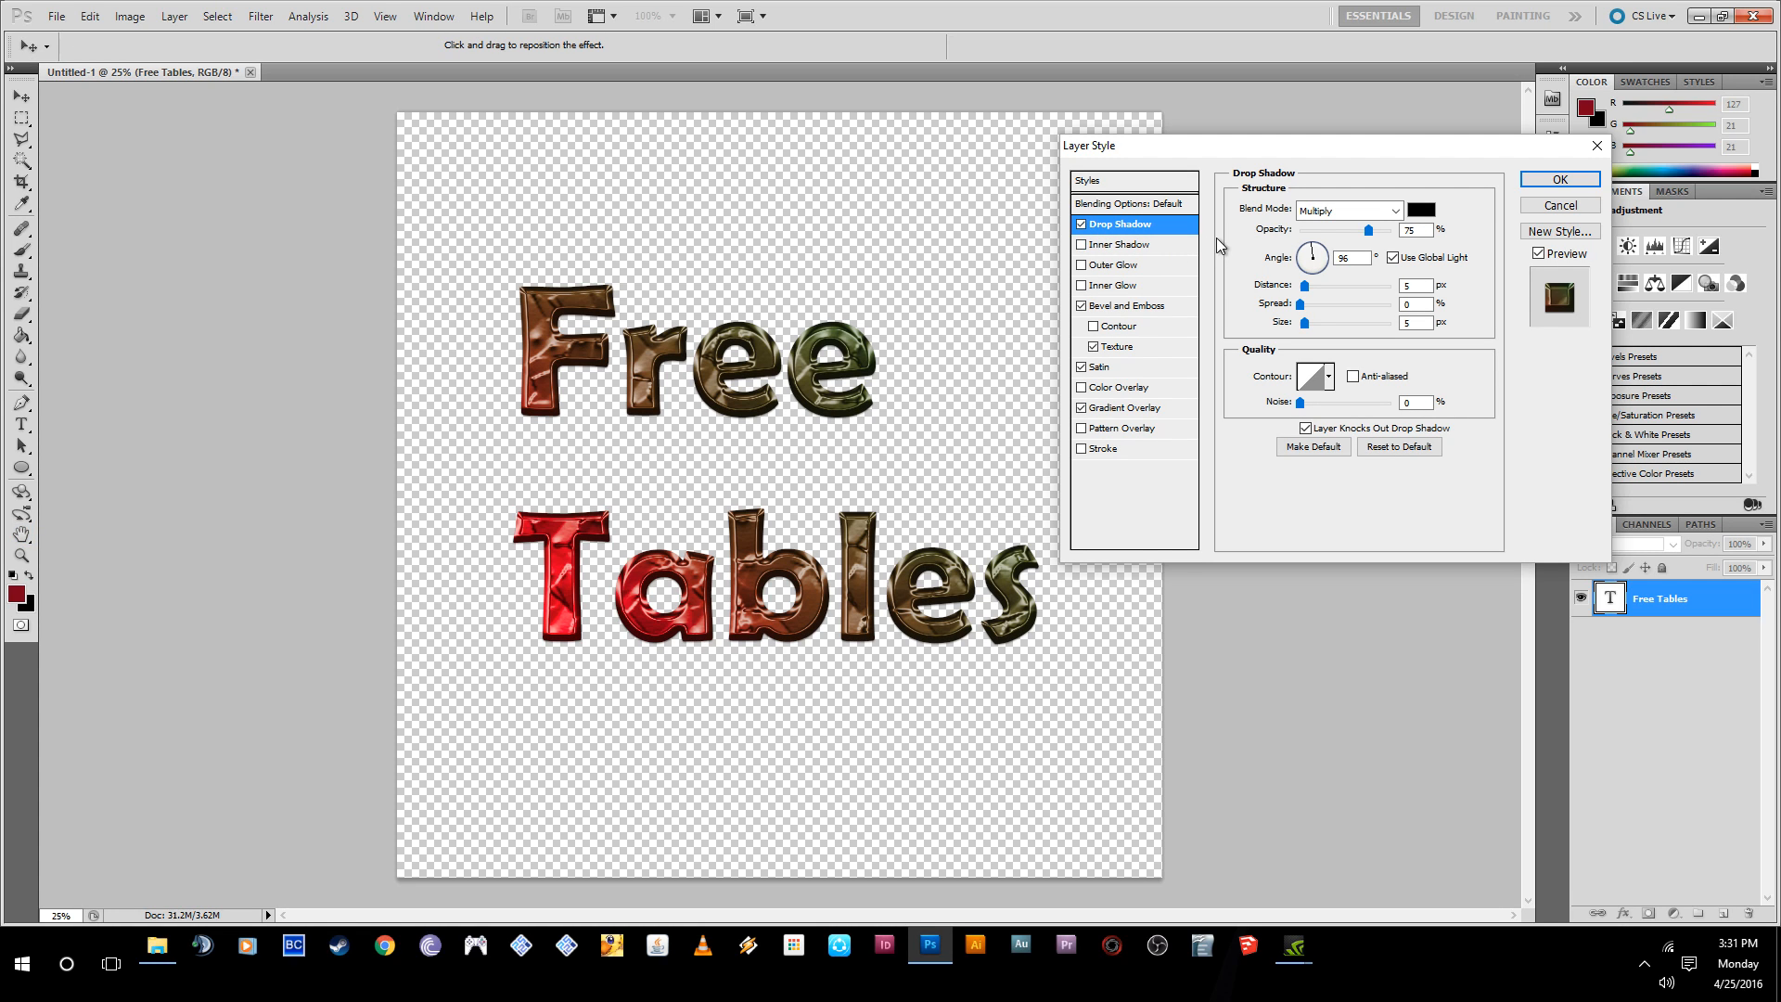
{"action": "mouse_move", "coordinate": [1306, 286]}
{"action": "left_mouse_down"}
{"action": "mouse_move", "coordinate": [1336, 286]}
{"action": "mouse_move", "coordinate": [1319, 305]}
{"action": "mouse_move", "coordinate": [1336, 305]}
{"action": "mouse_move", "coordinate": [1303, 305]}
{"action": "left_mouse_up"}
{"action": "left_click_drag", "start_coordinate": [1317, 327], "coordinate": [1319, 253]}
{"action": "left_click", "coordinate": [1316, 250]}
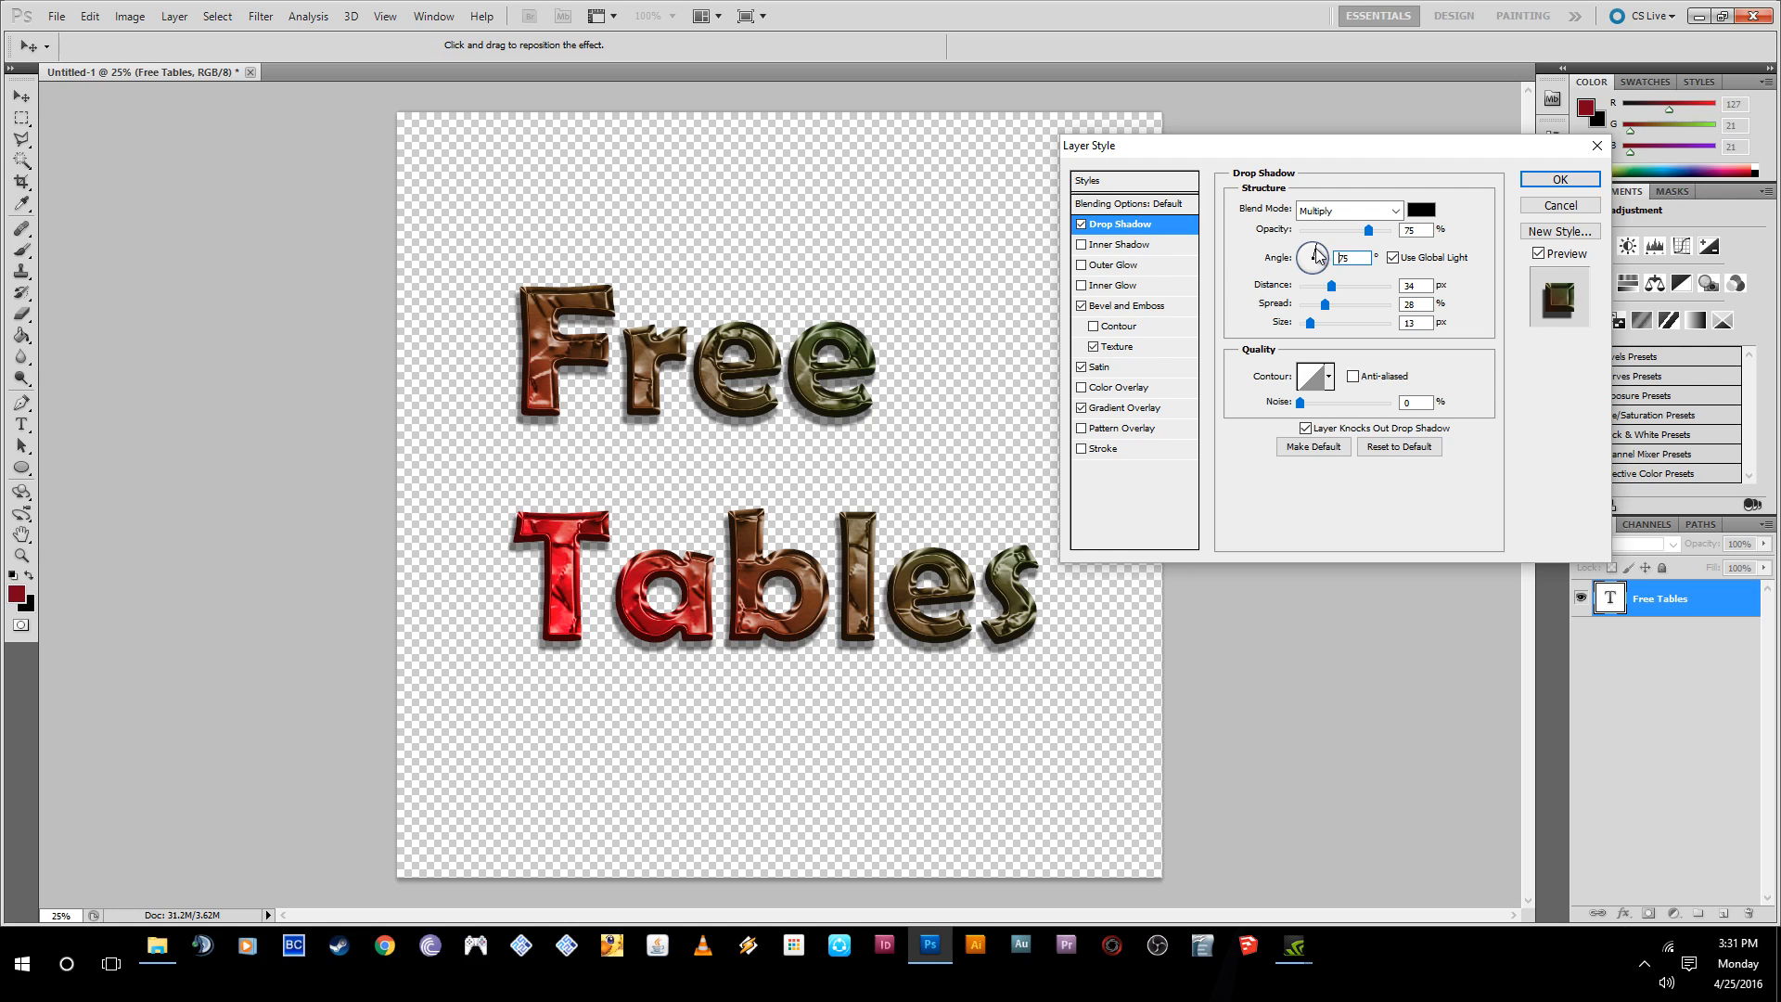
{"action": "left_click", "coordinate": [1310, 247]}
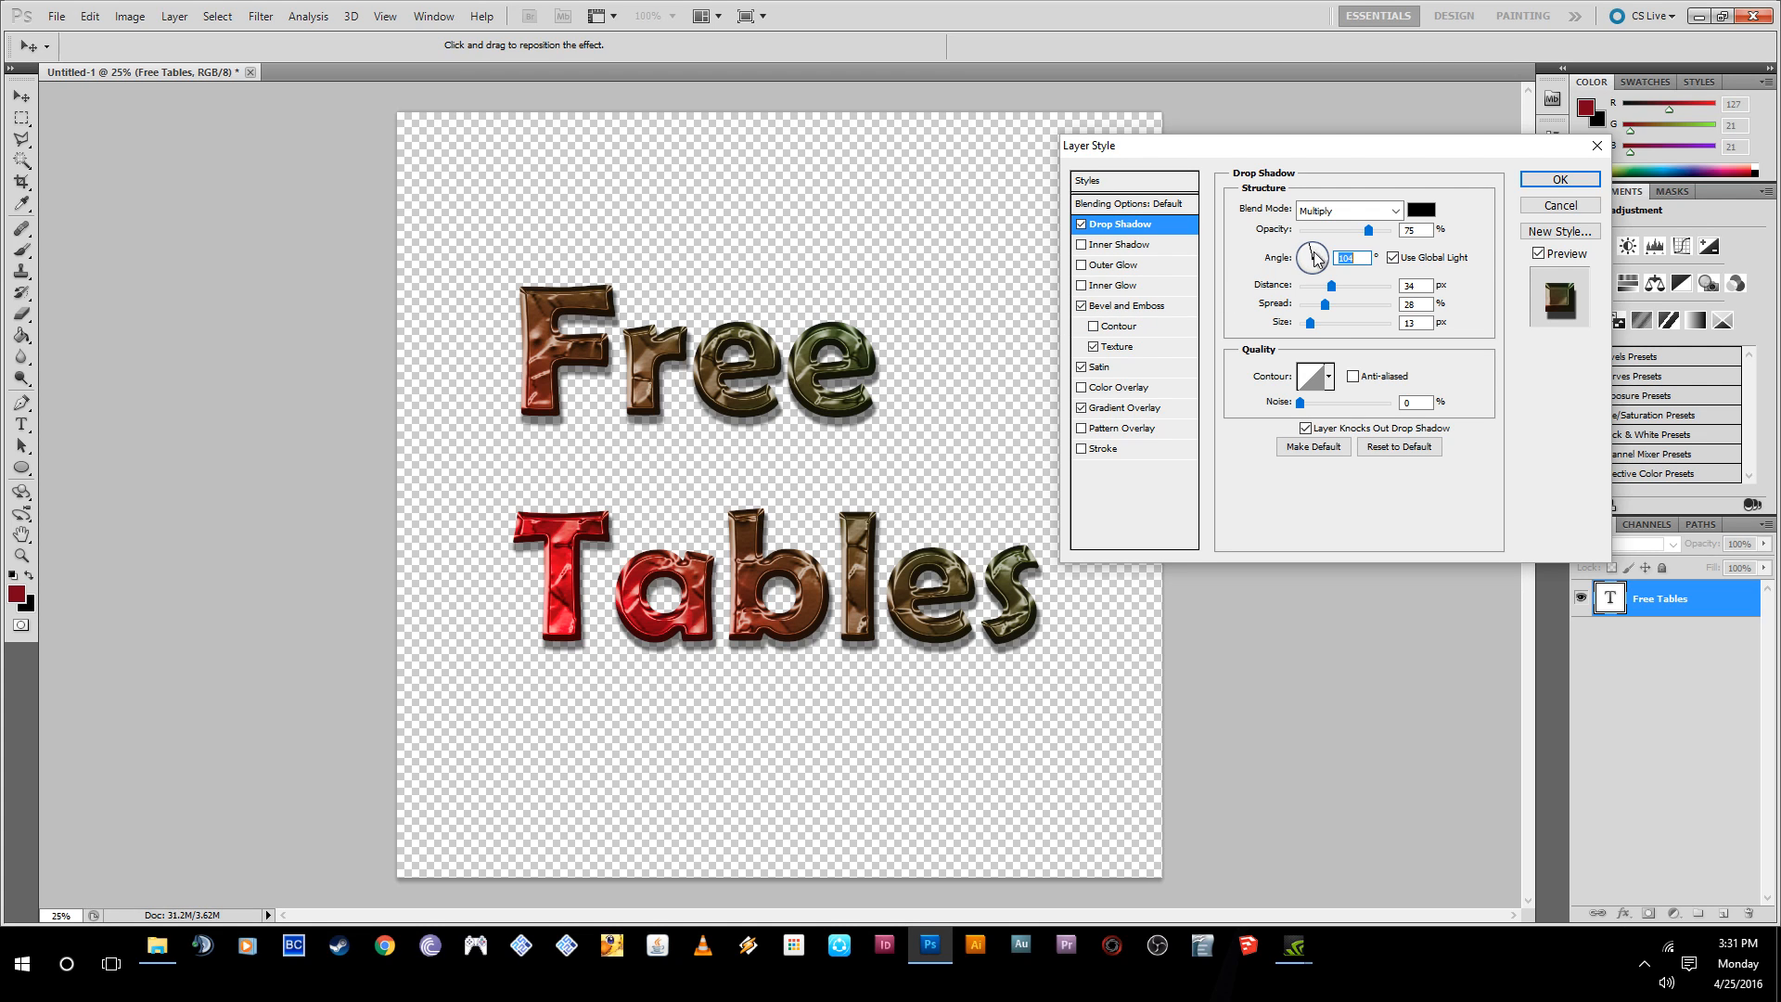
- Try several contour presets for the drop shadow, and choose the rounded one that starts the second row
{"action": "left_click", "coordinate": [1329, 377]}
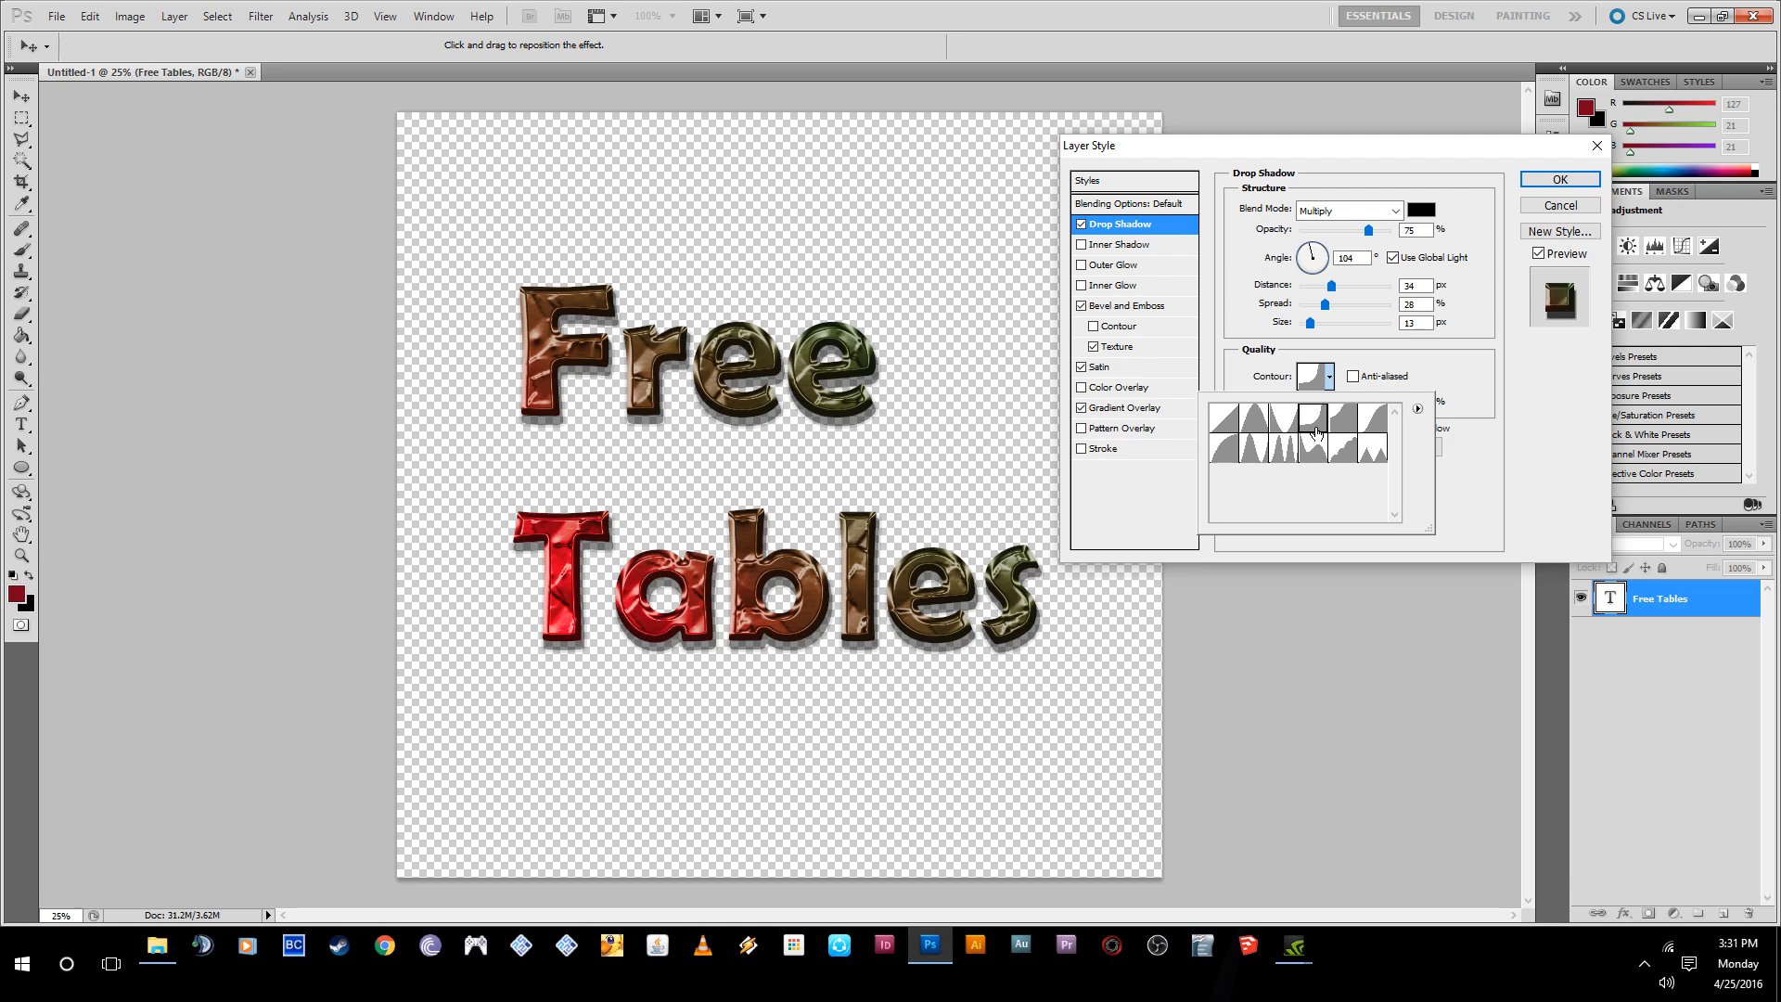
{"action": "left_click", "coordinate": [1285, 432]}
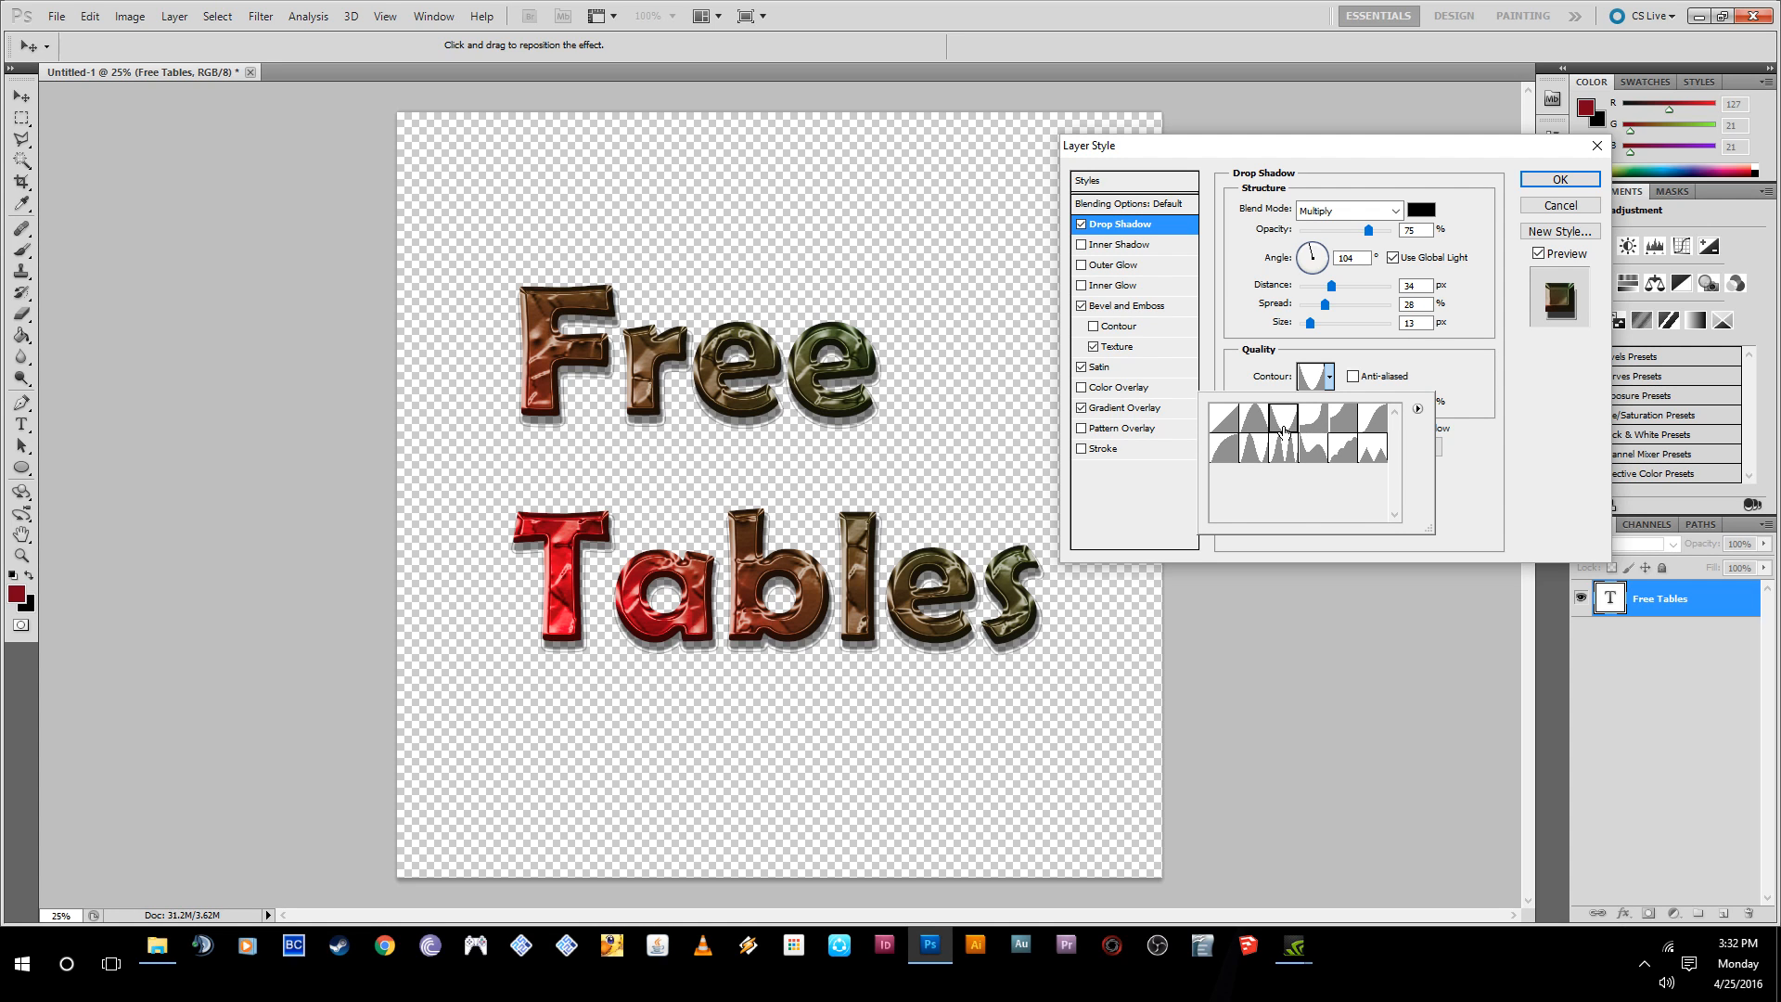
{"action": "left_click", "coordinate": [1260, 429]}
{"action": "left_click", "coordinate": [1261, 452]}
{"action": "left_click", "coordinate": [1284, 449]}
{"action": "left_click", "coordinate": [1312, 449]}
{"action": "left_click", "coordinate": [1345, 455]}
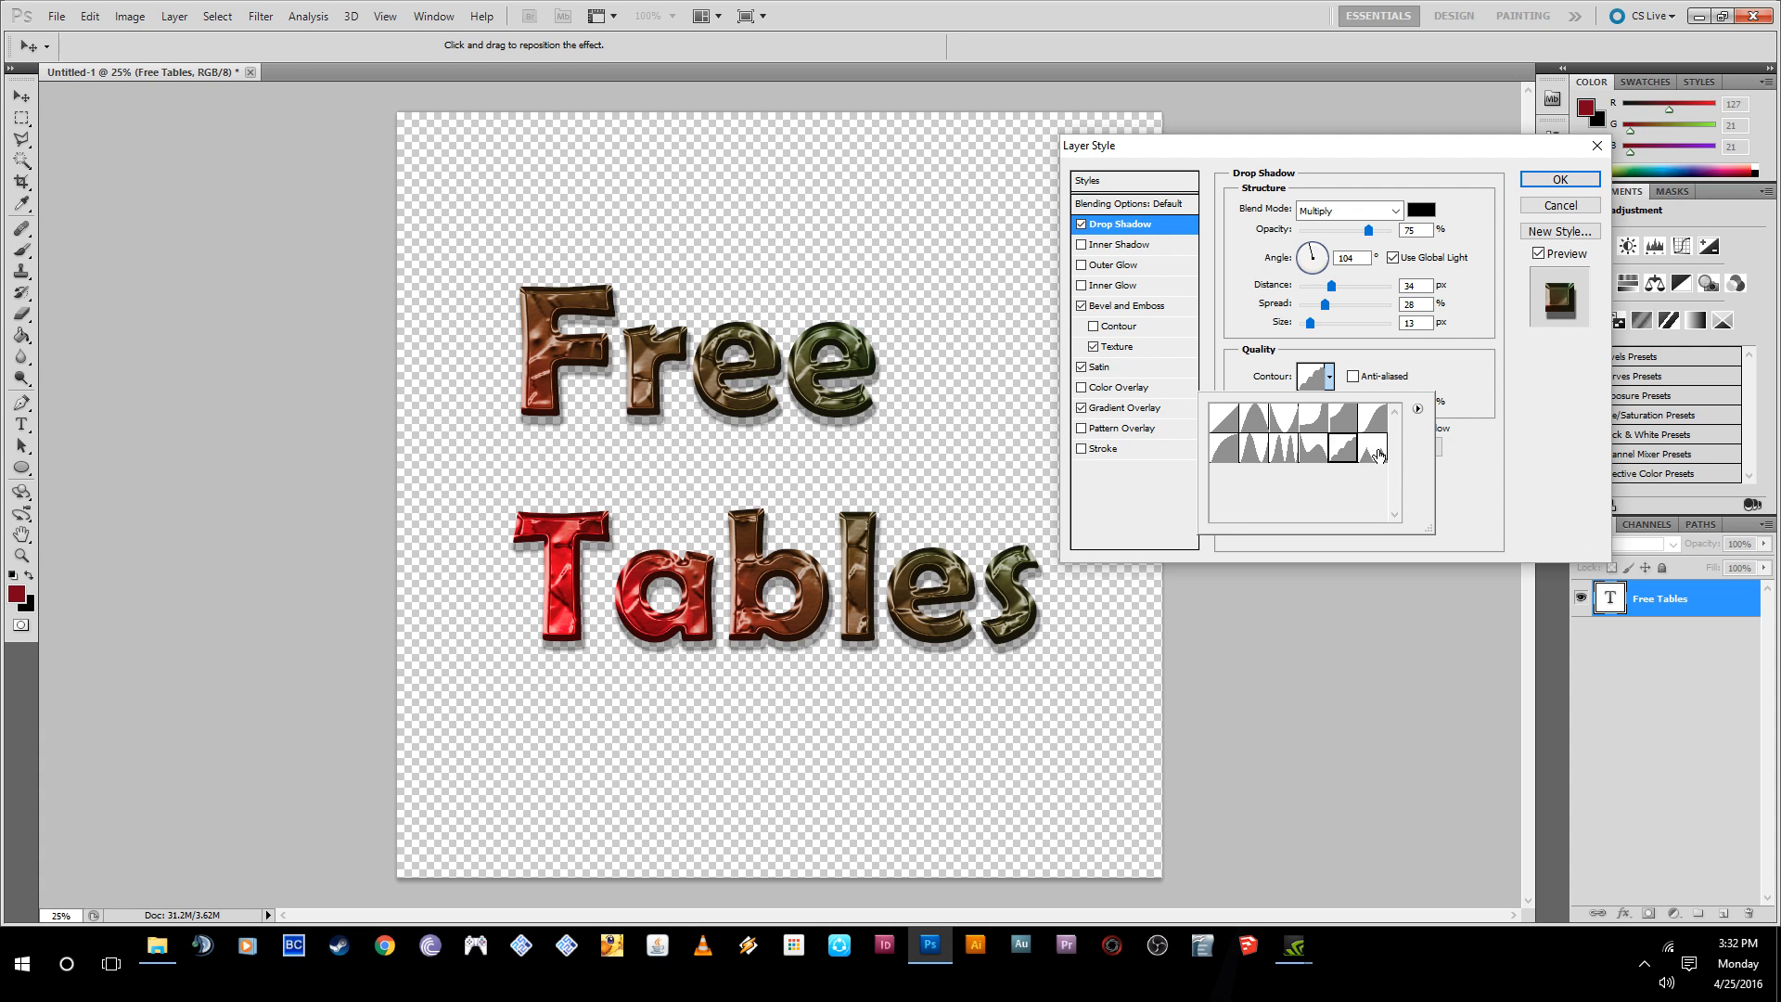
{"action": "left_click", "coordinate": [1379, 455]}
{"action": "left_click", "coordinate": [1382, 426]}
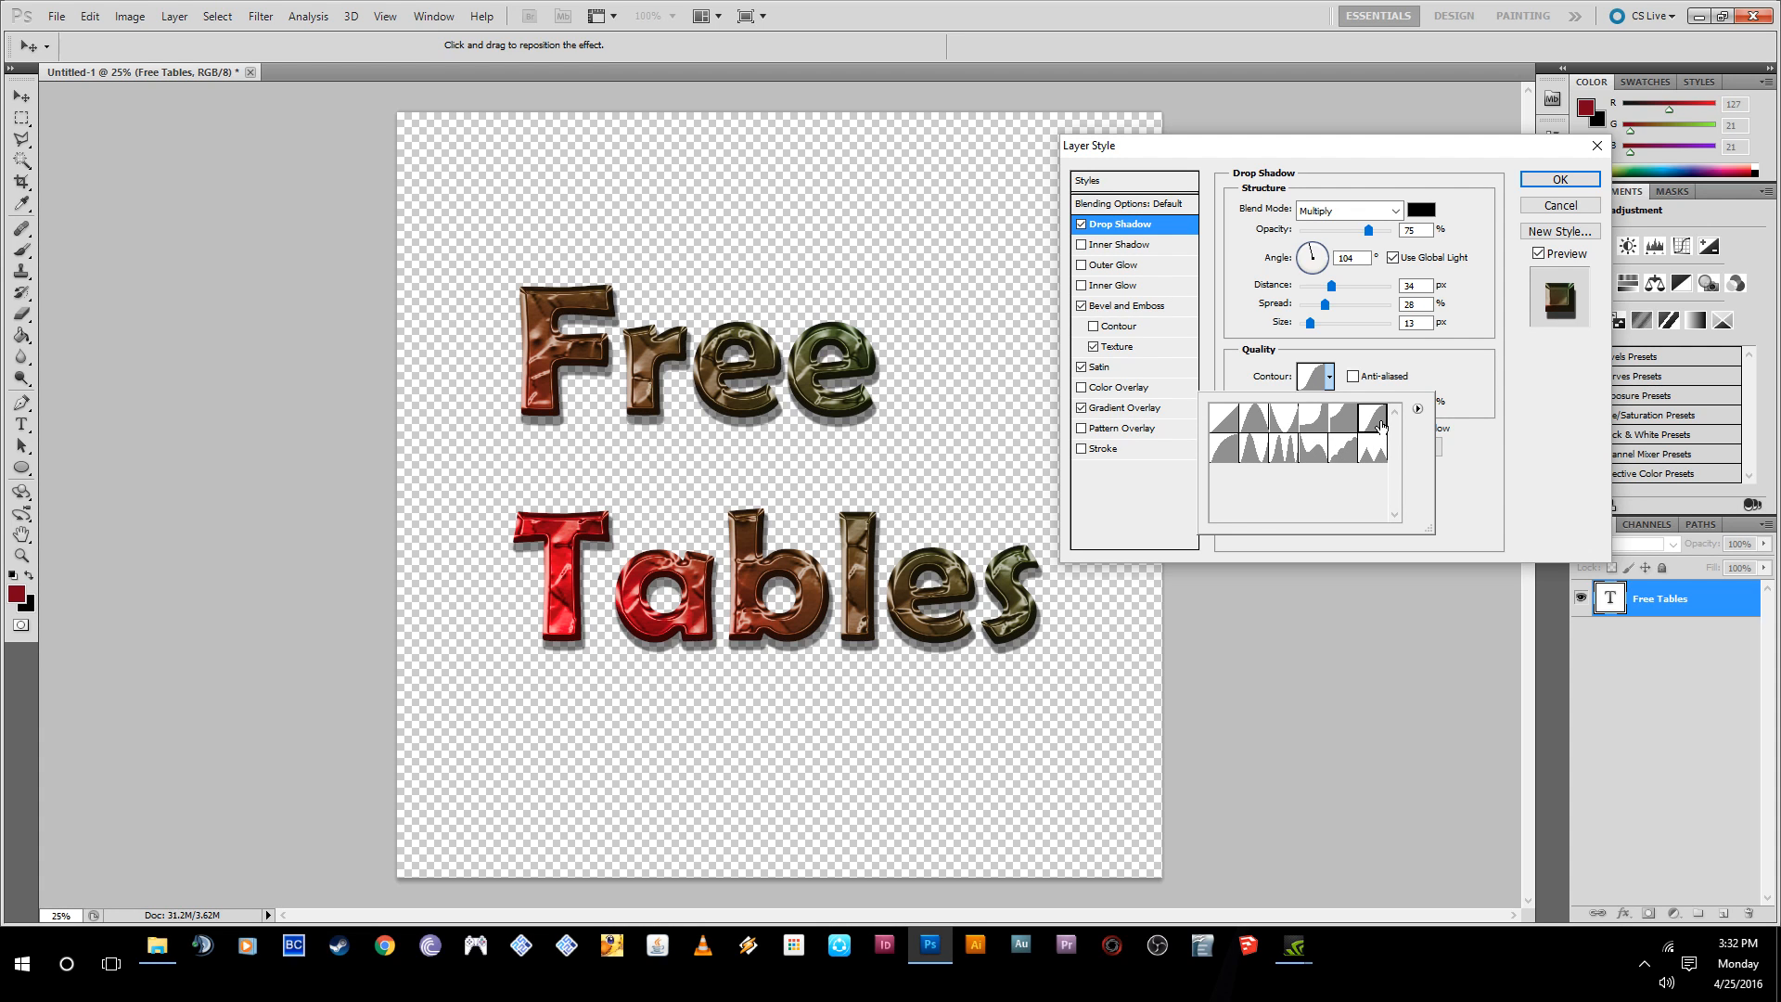
{"action": "left_click", "coordinate": [1229, 455]}
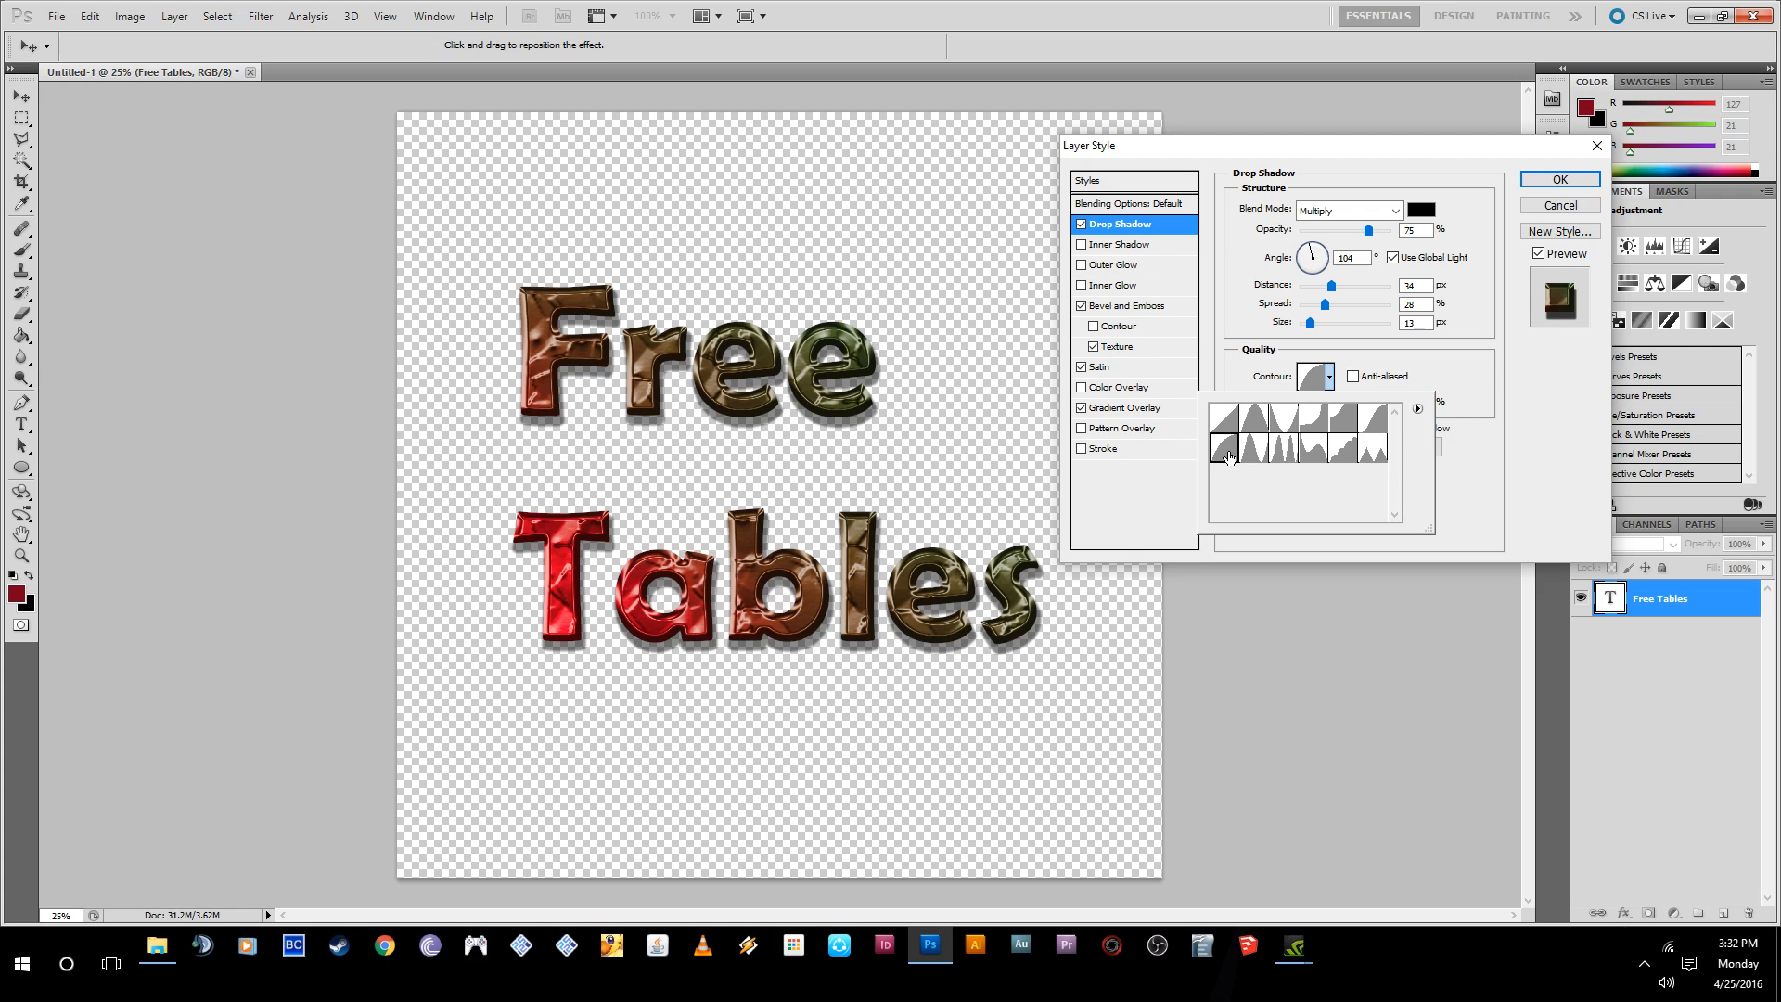
{"action": "left_click", "coordinate": [1217, 419]}
{"action": "left_click", "coordinate": [1225, 454]}
- Set the drop shadow's distance to 21 px and apply the layer style to the text
{"action": "left_click", "coordinate": [1332, 286]}
{"action": "left_click_drag", "start_coordinate": [1332, 286], "coordinate": [1319, 287]}
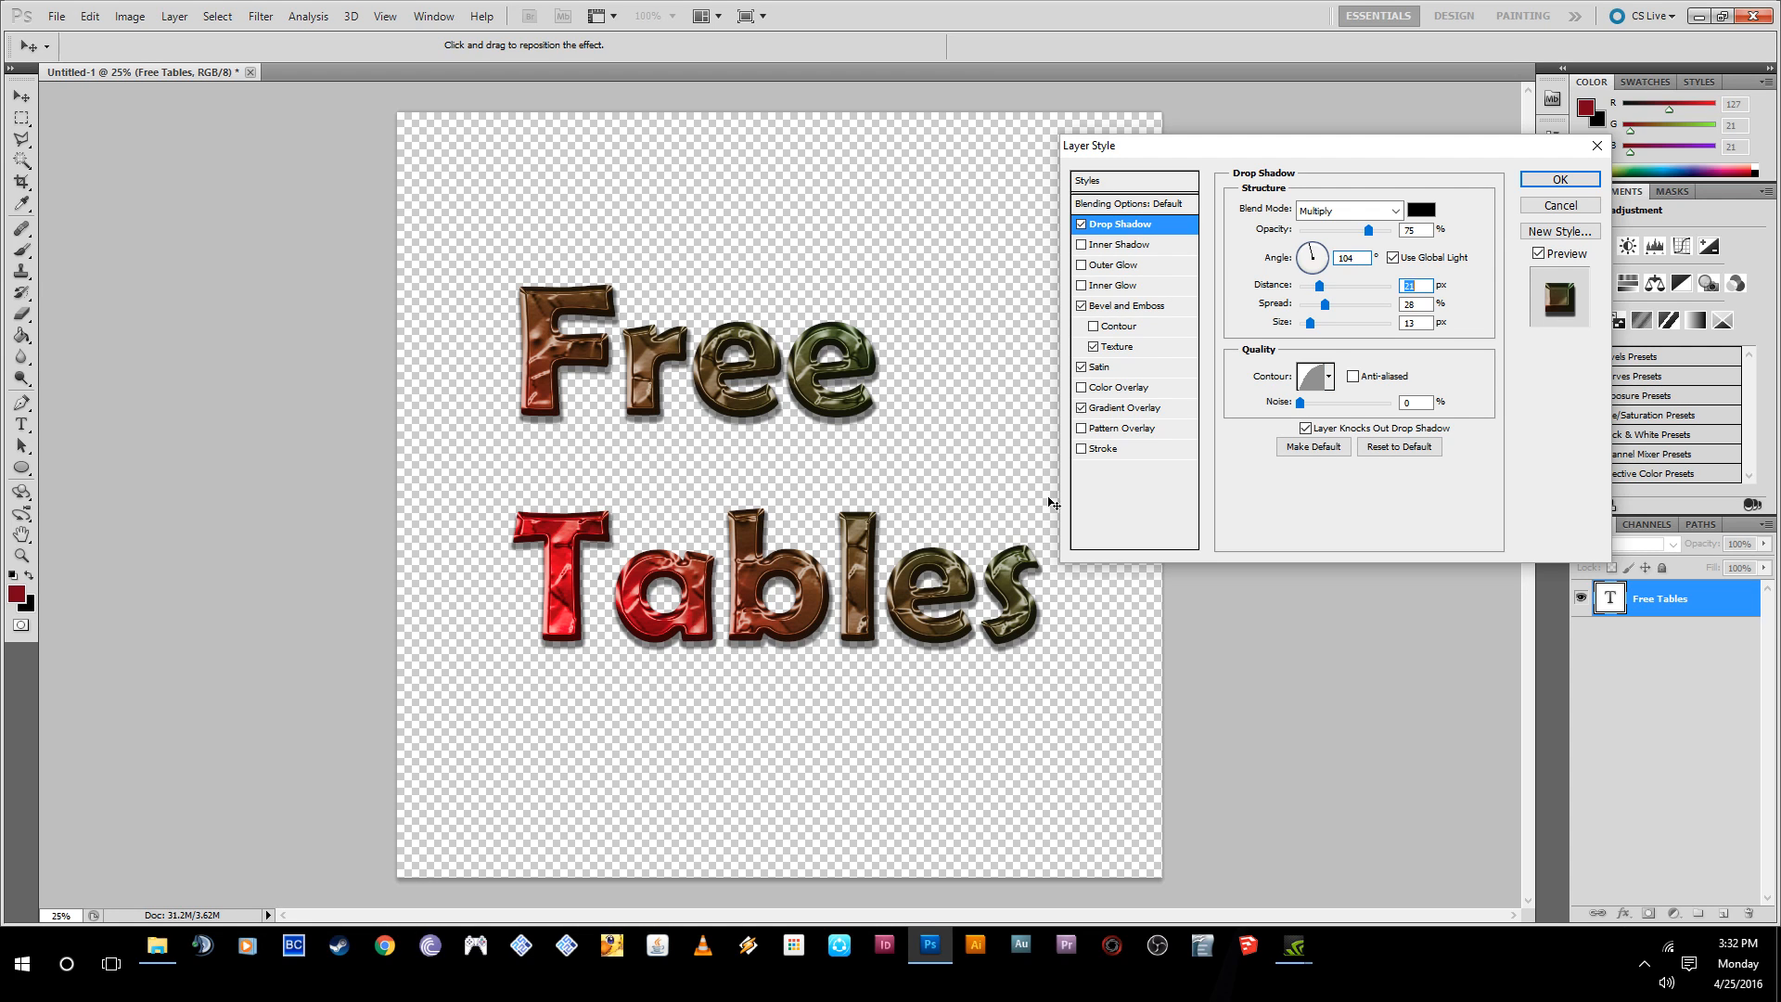
{"action": "left_click", "coordinate": [1558, 189]}
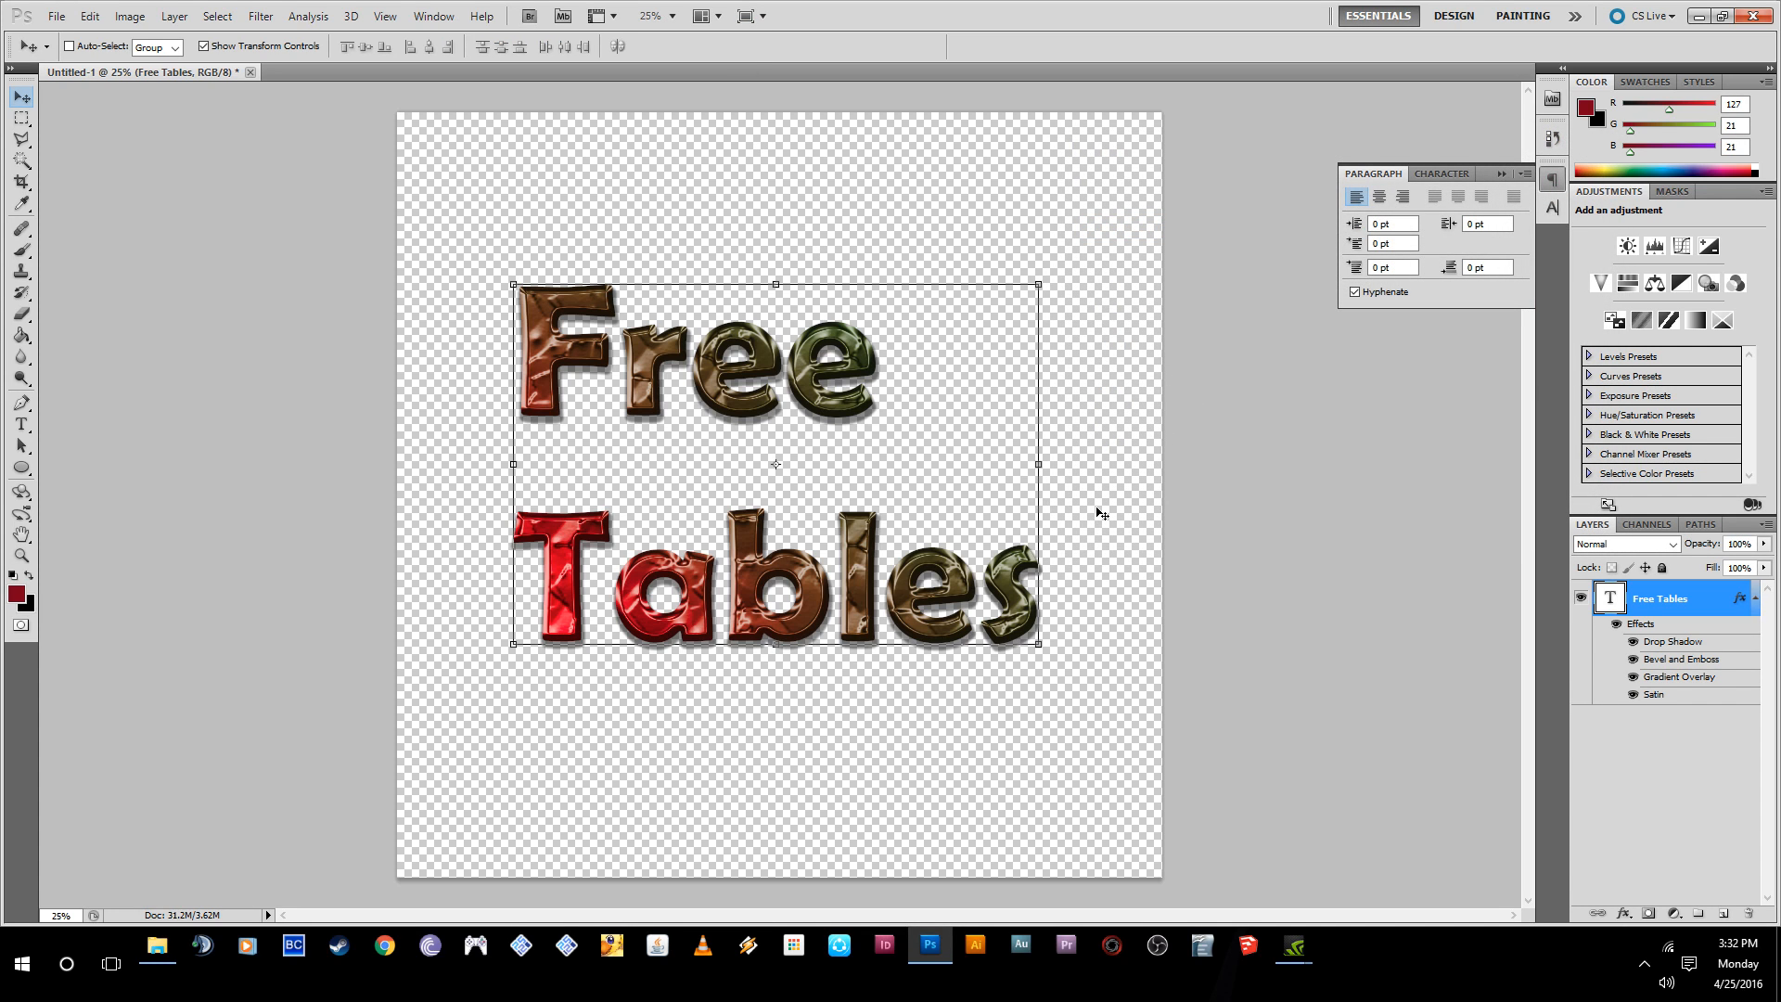
- Move the "Free Tables" text higher on the canvas and center-align both of its lines
{"action": "left_click_drag", "start_coordinate": [946, 584], "coordinate": [950, 531]}
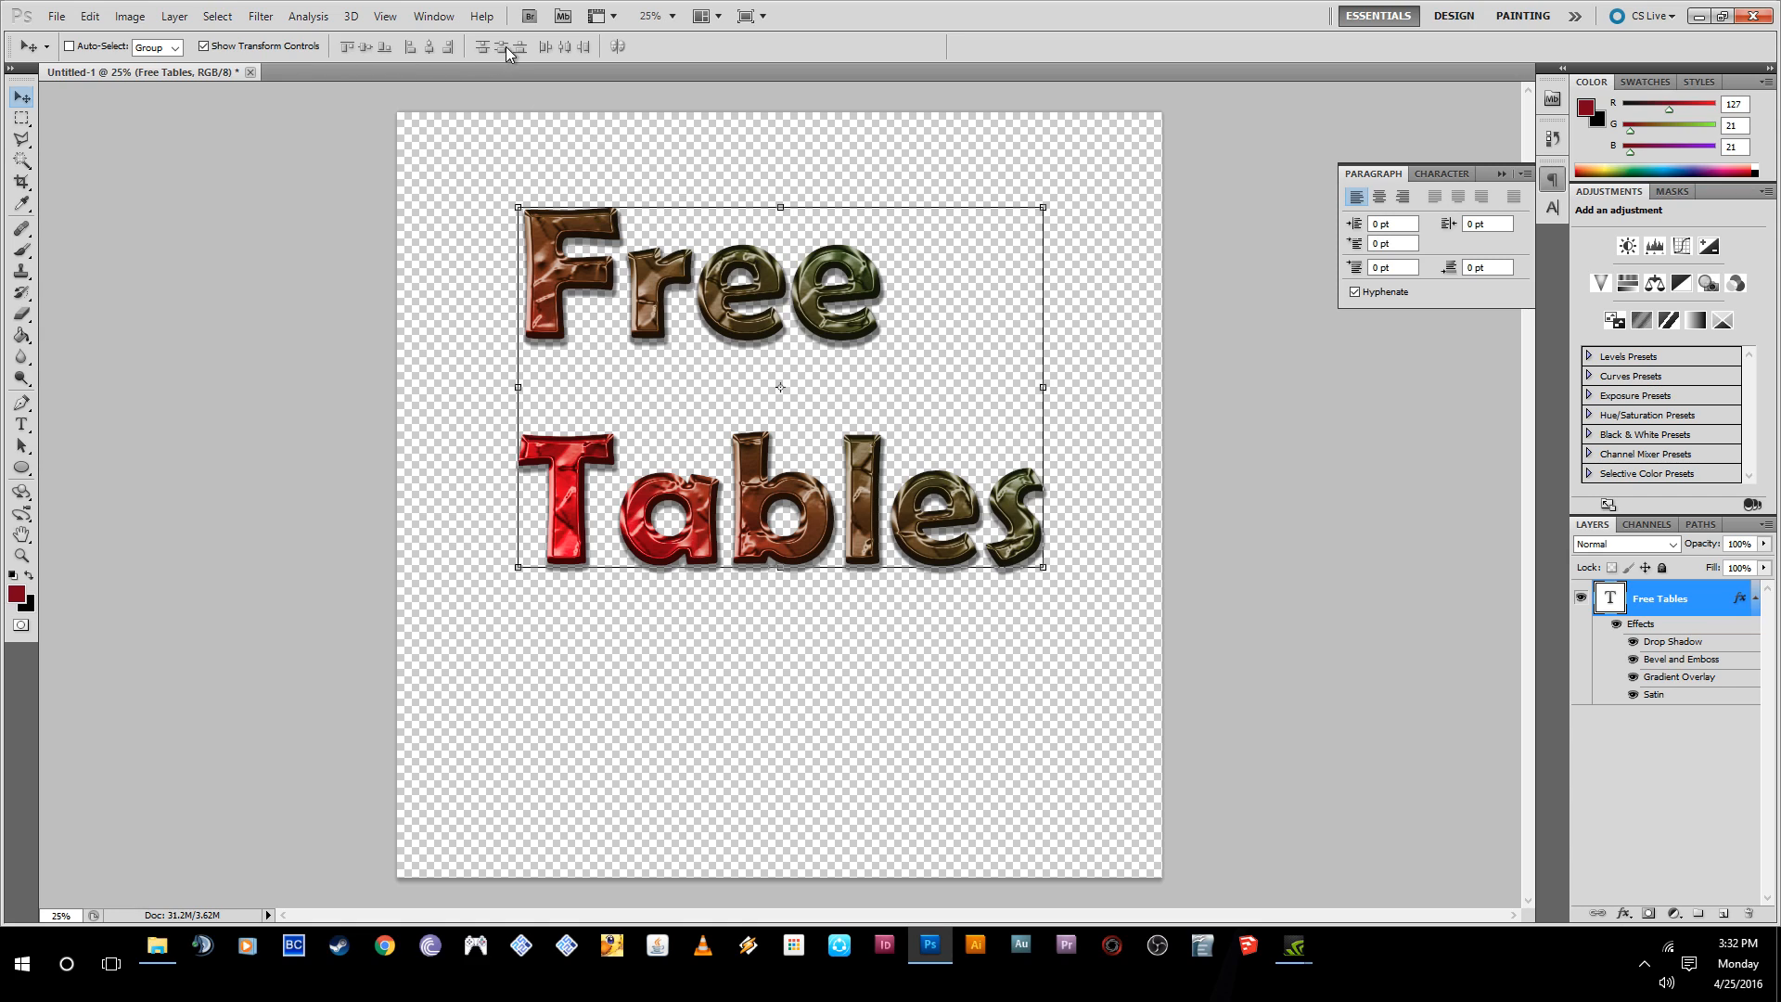
{"action": "left_click", "coordinate": [678, 297]}
{"action": "left_click", "coordinate": [22, 424]}
{"action": "left_click_drag", "start_coordinate": [529, 267], "coordinate": [1025, 548]}
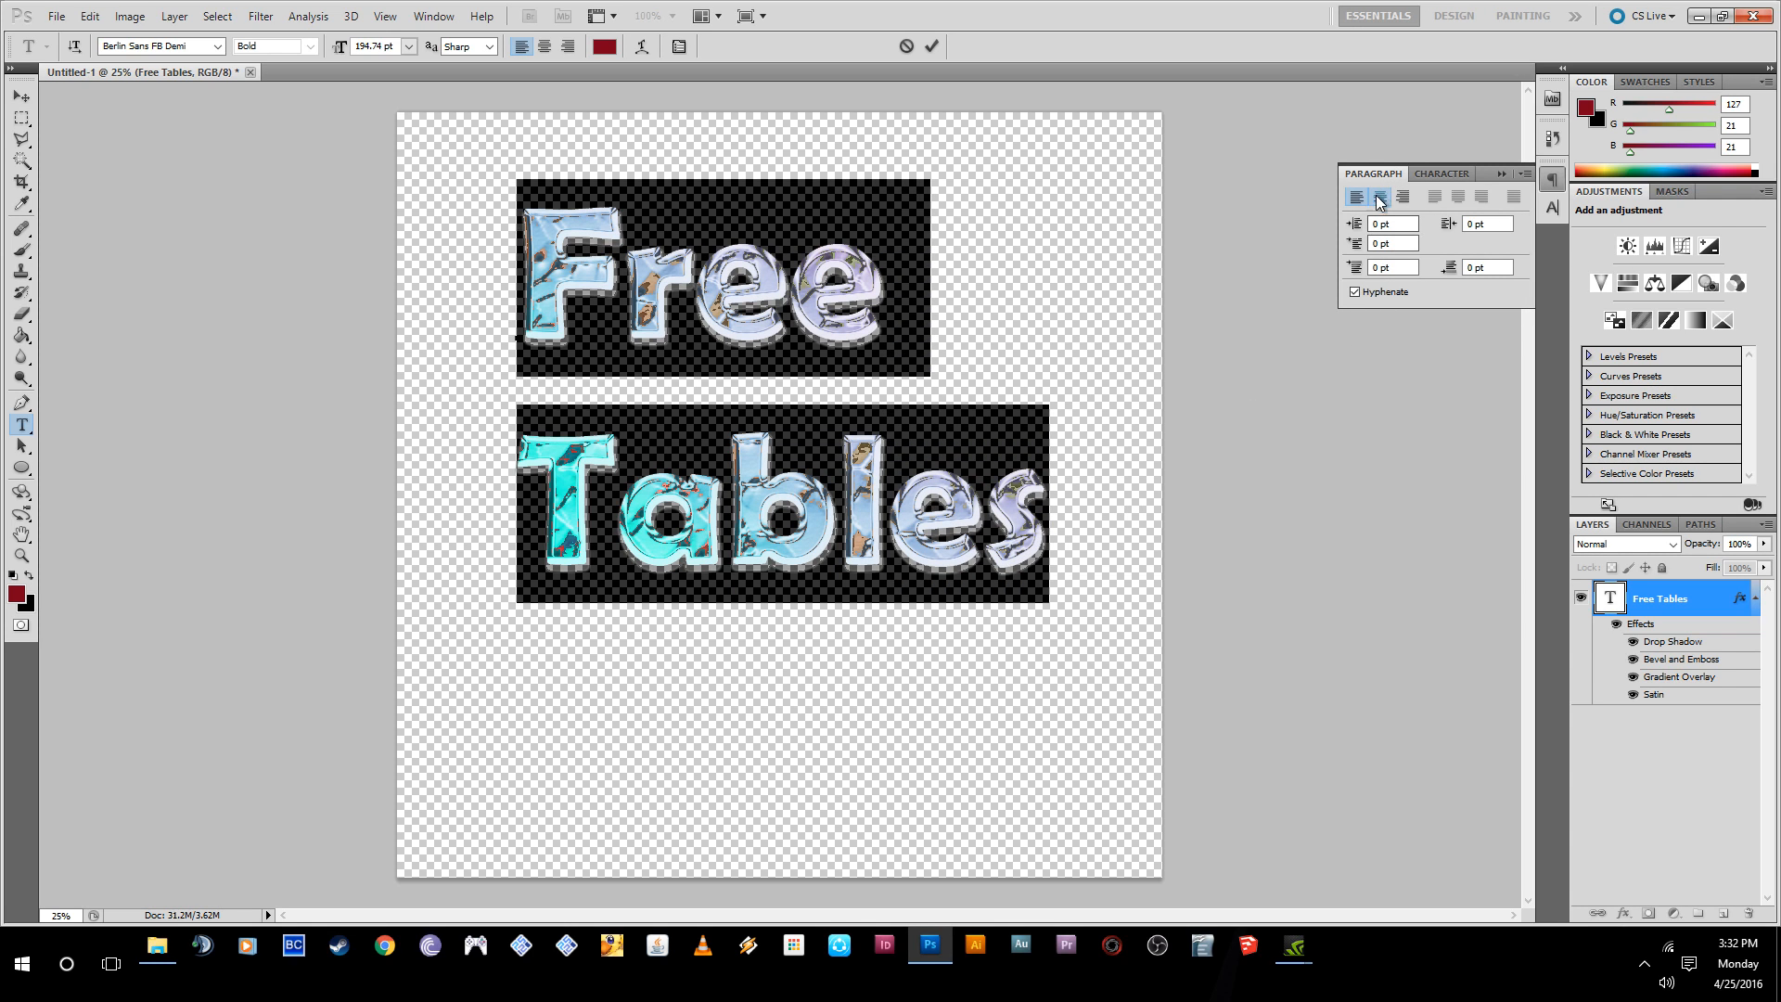
{"action": "left_click", "coordinate": [1379, 197]}
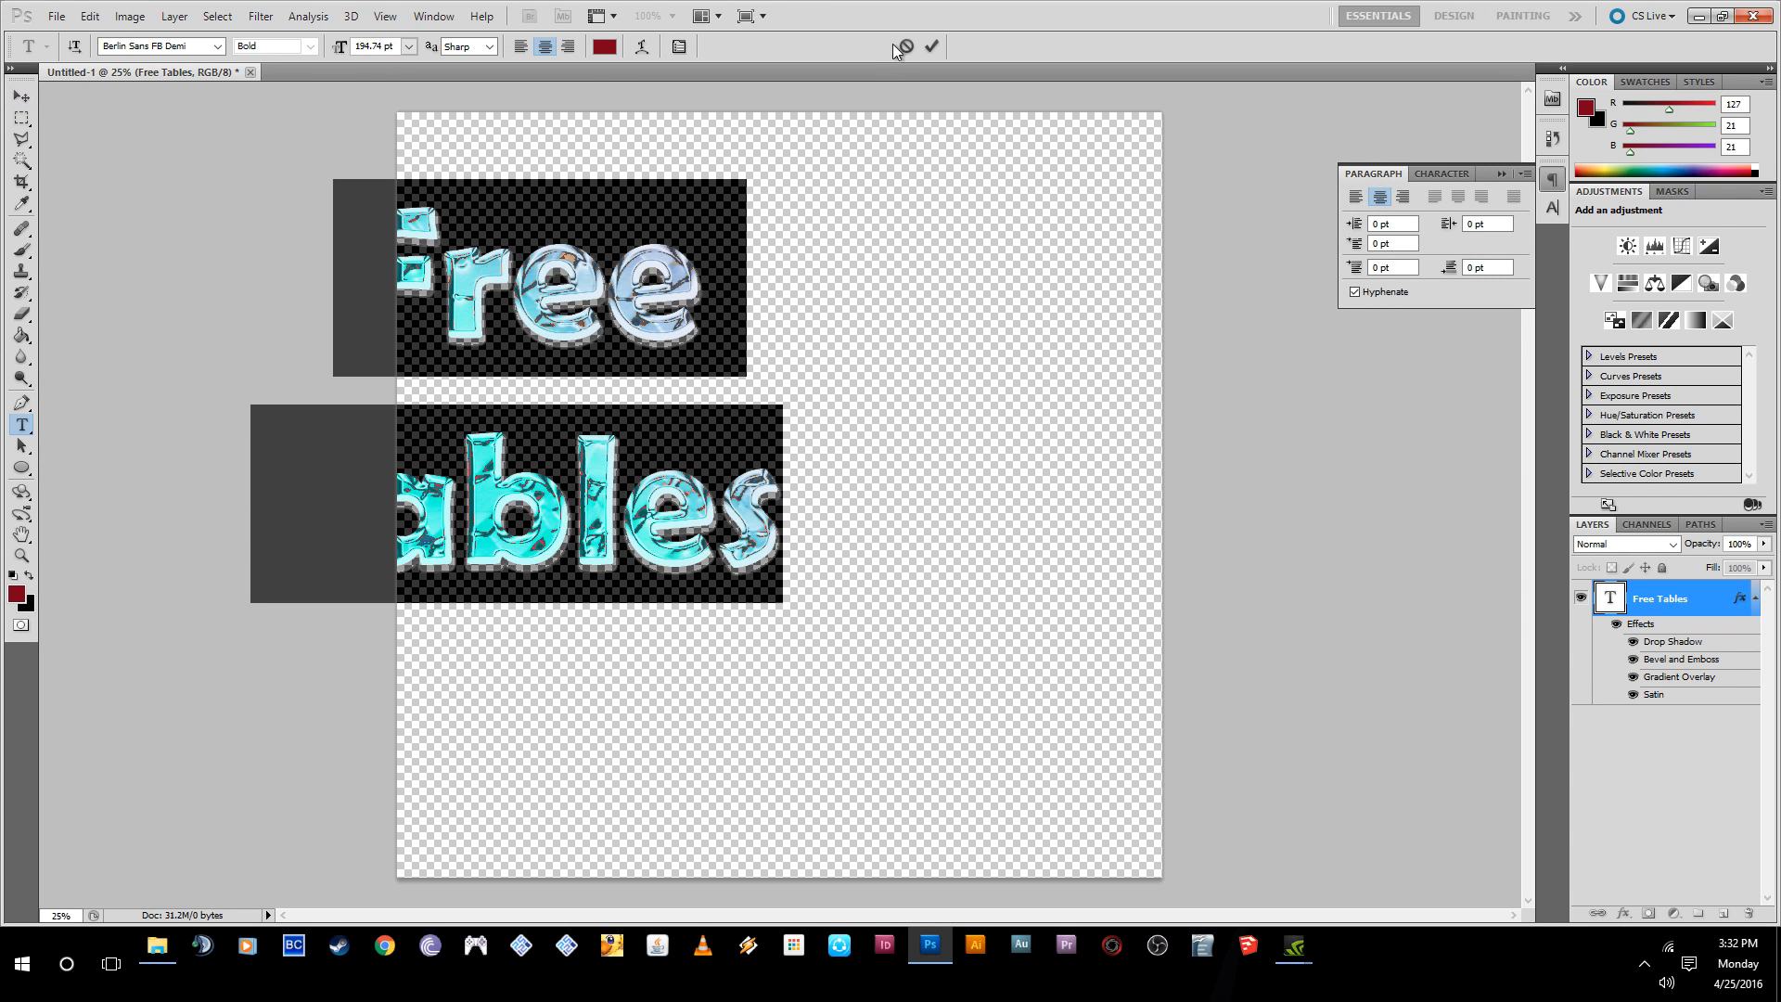
{"action": "left_click", "coordinate": [931, 45]}
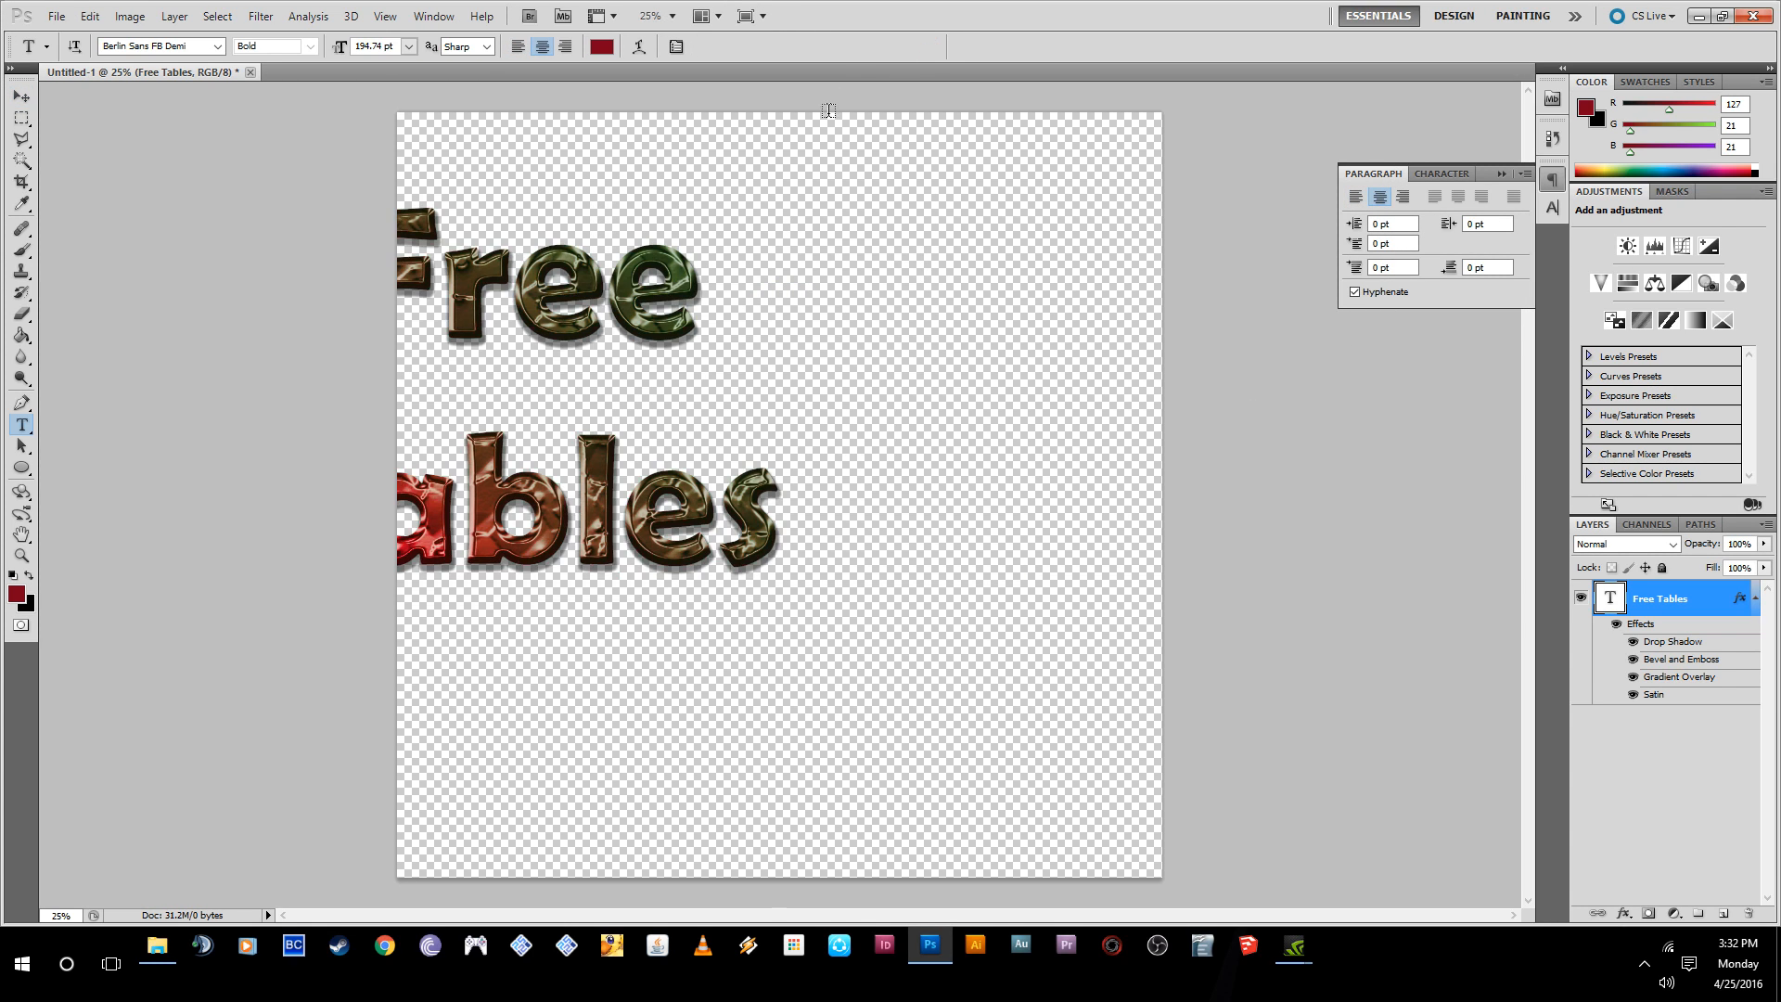
- Move the center-aligned text back onto the canvas, horizontally centered near the upper edge
{"action": "left_click", "coordinate": [21, 96]}
{"action": "left_click_drag", "start_coordinate": [501, 317], "coordinate": [743, 256]}
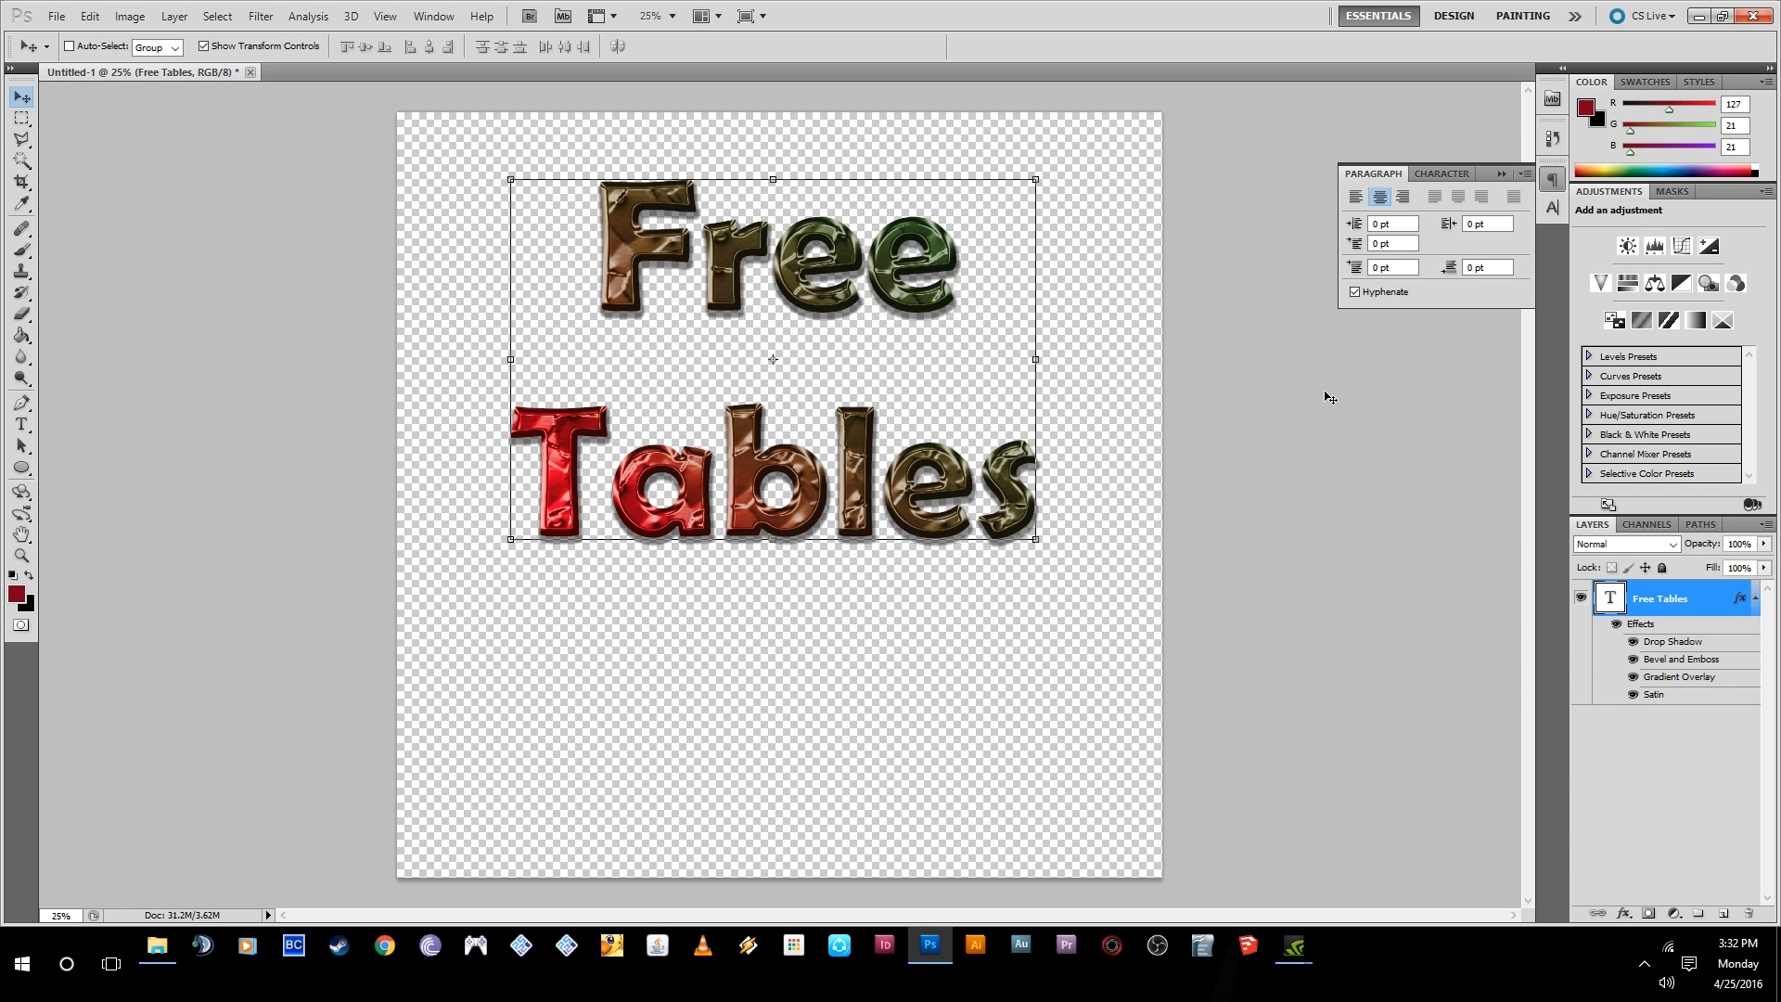
{"action": "left_click_drag", "start_coordinate": [912, 482], "coordinate": [910, 455]}
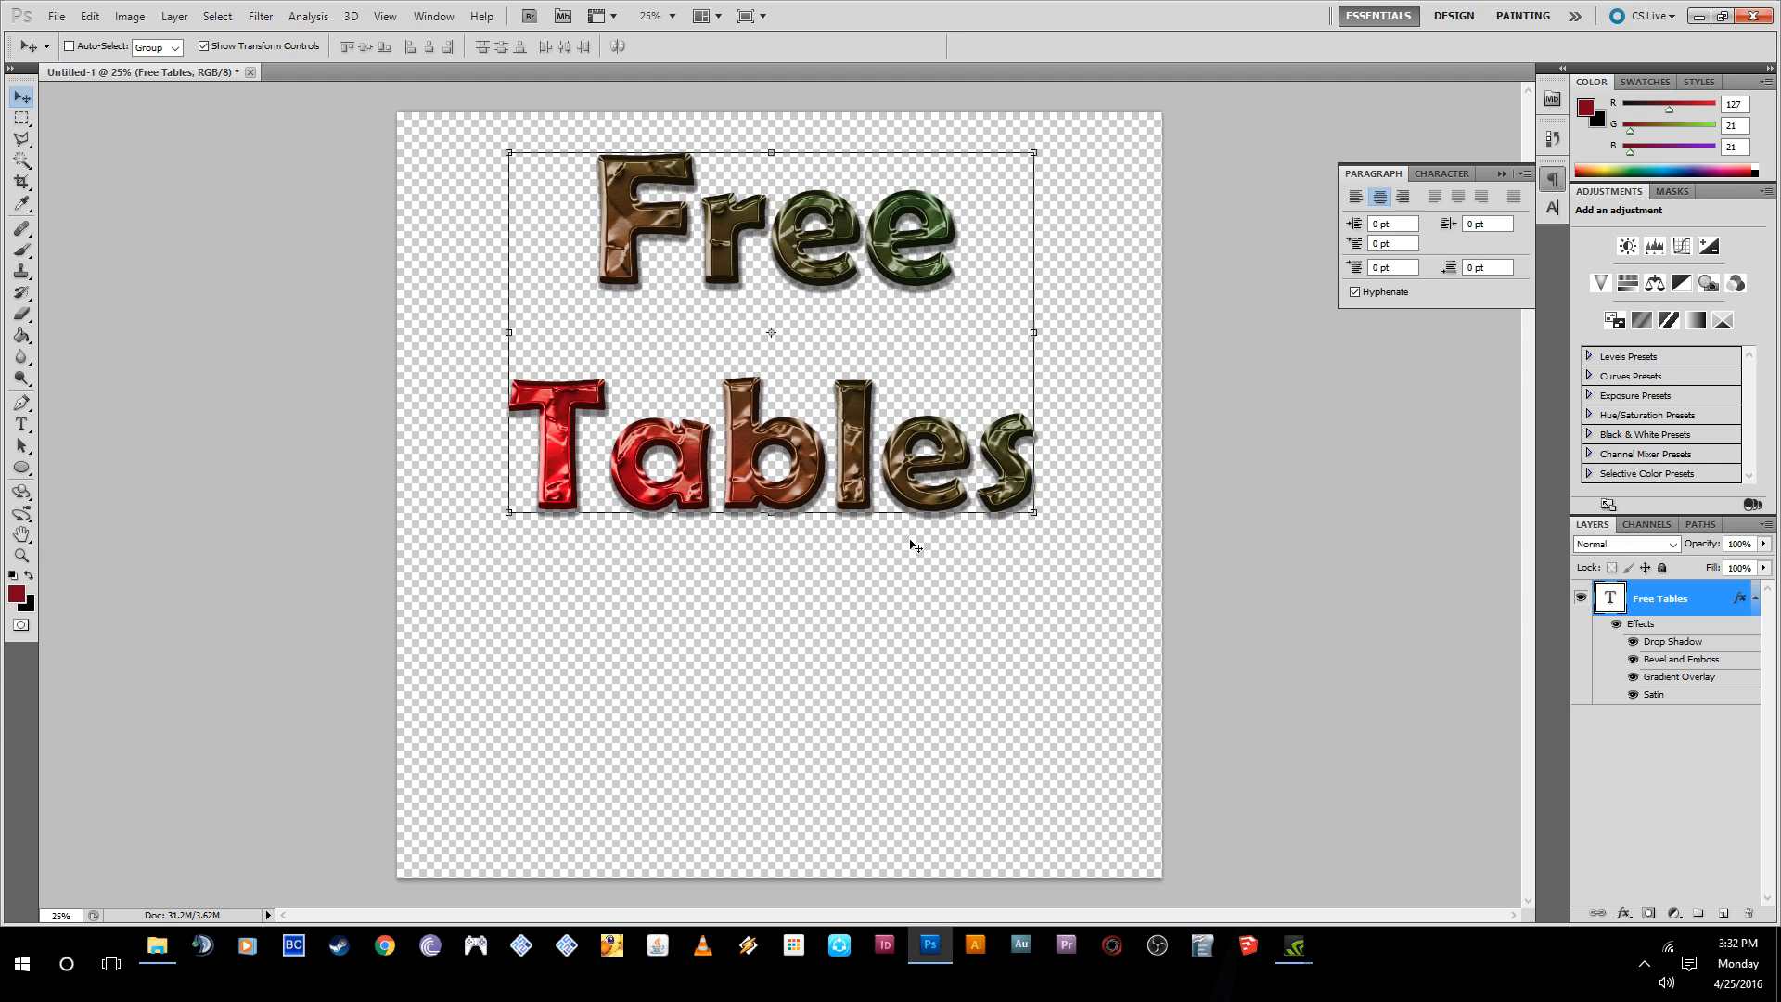
- Switch to Chrome, search Google Images for "table" and look through the pictures
{"action": "left_click", "coordinate": [385, 945]}
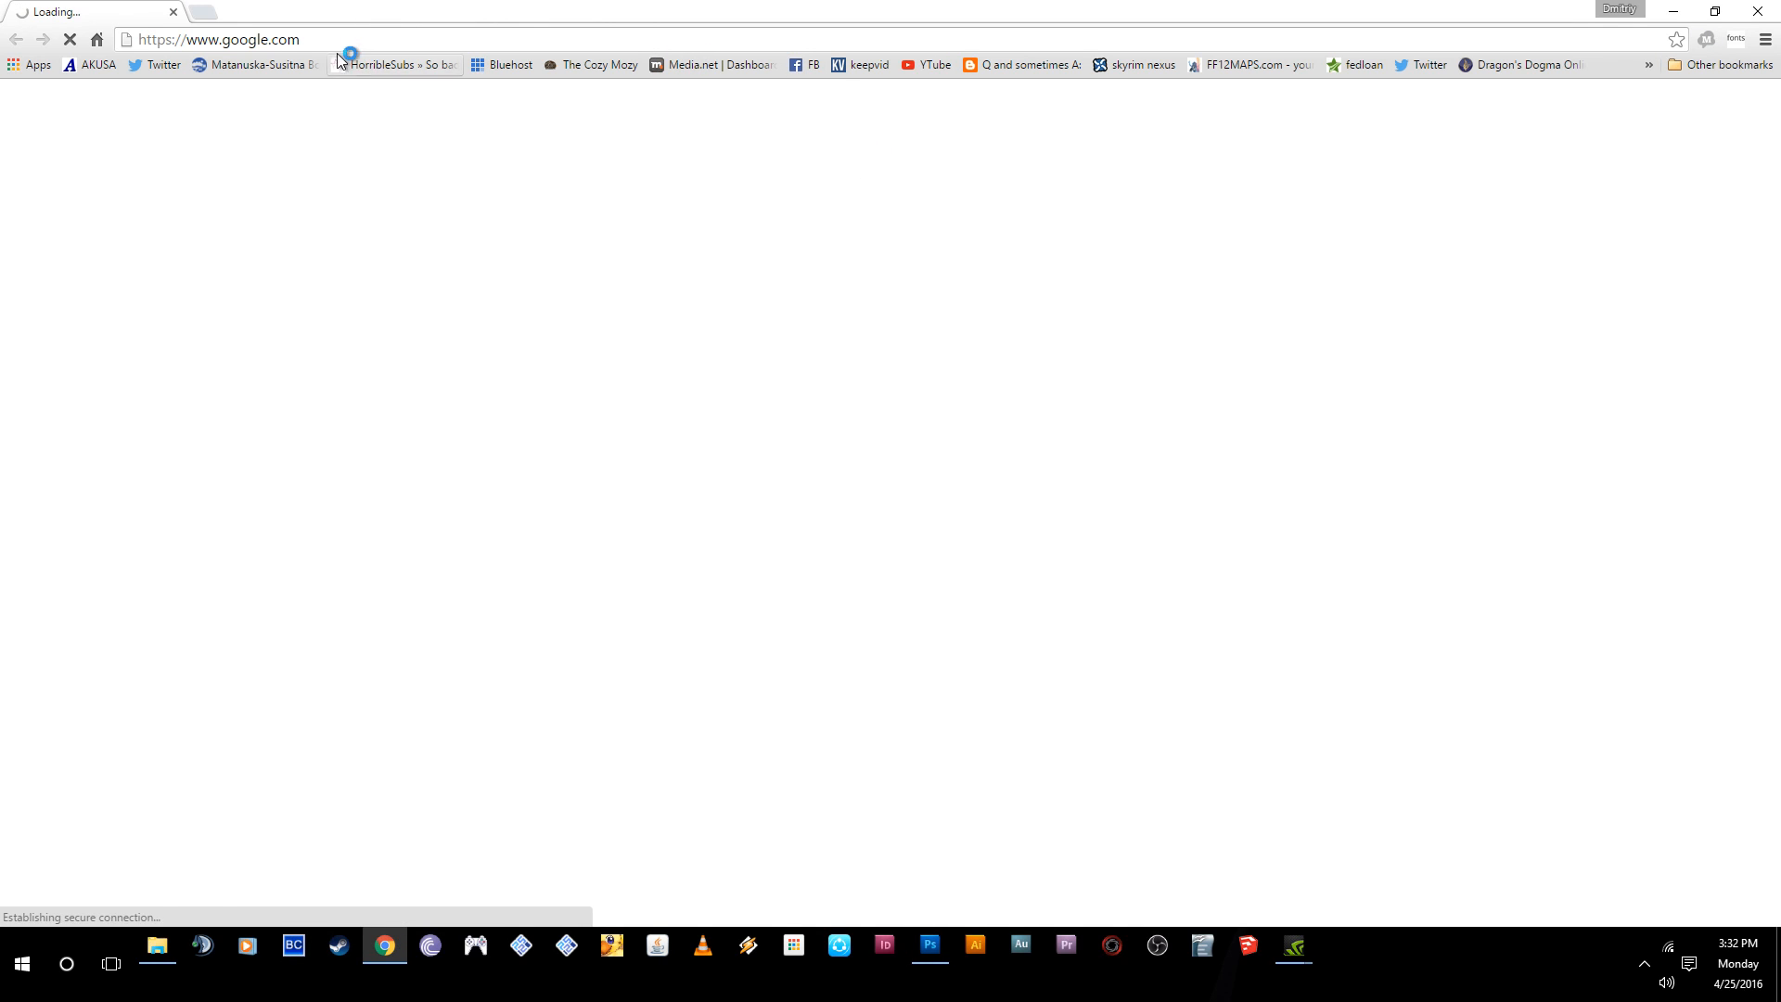
{"action": "type", "text": "table"}
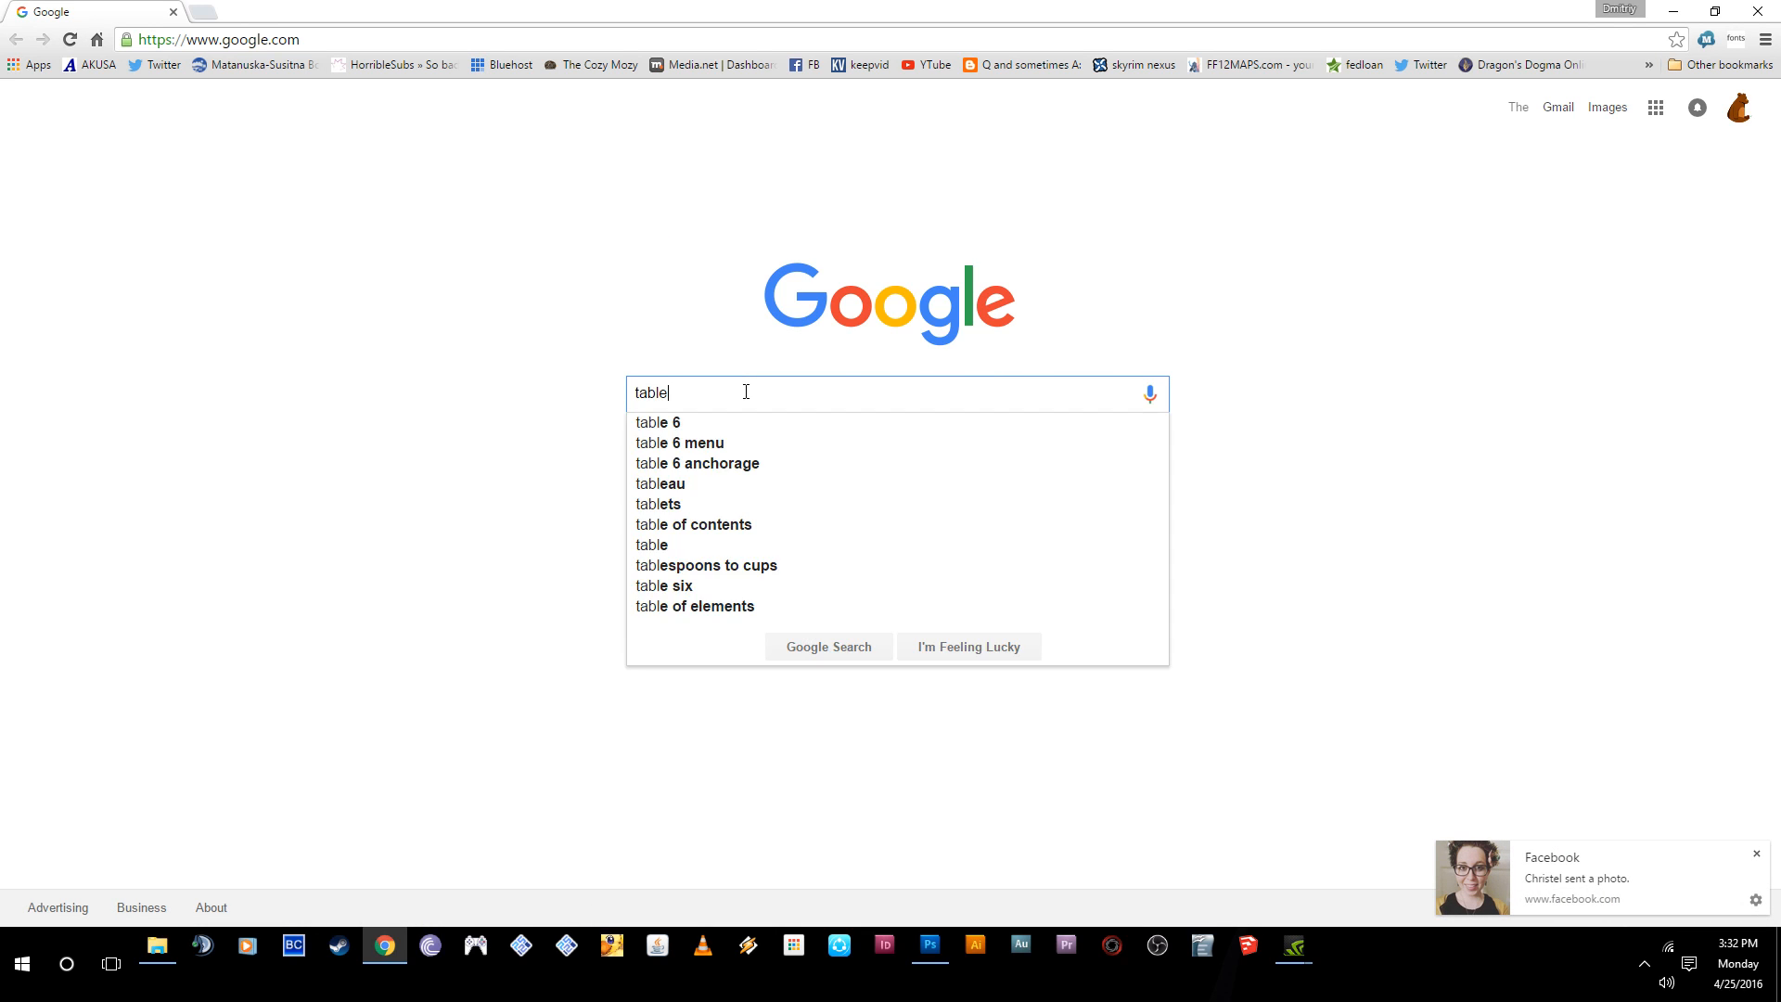
{"action": "key", "text": "Return"}
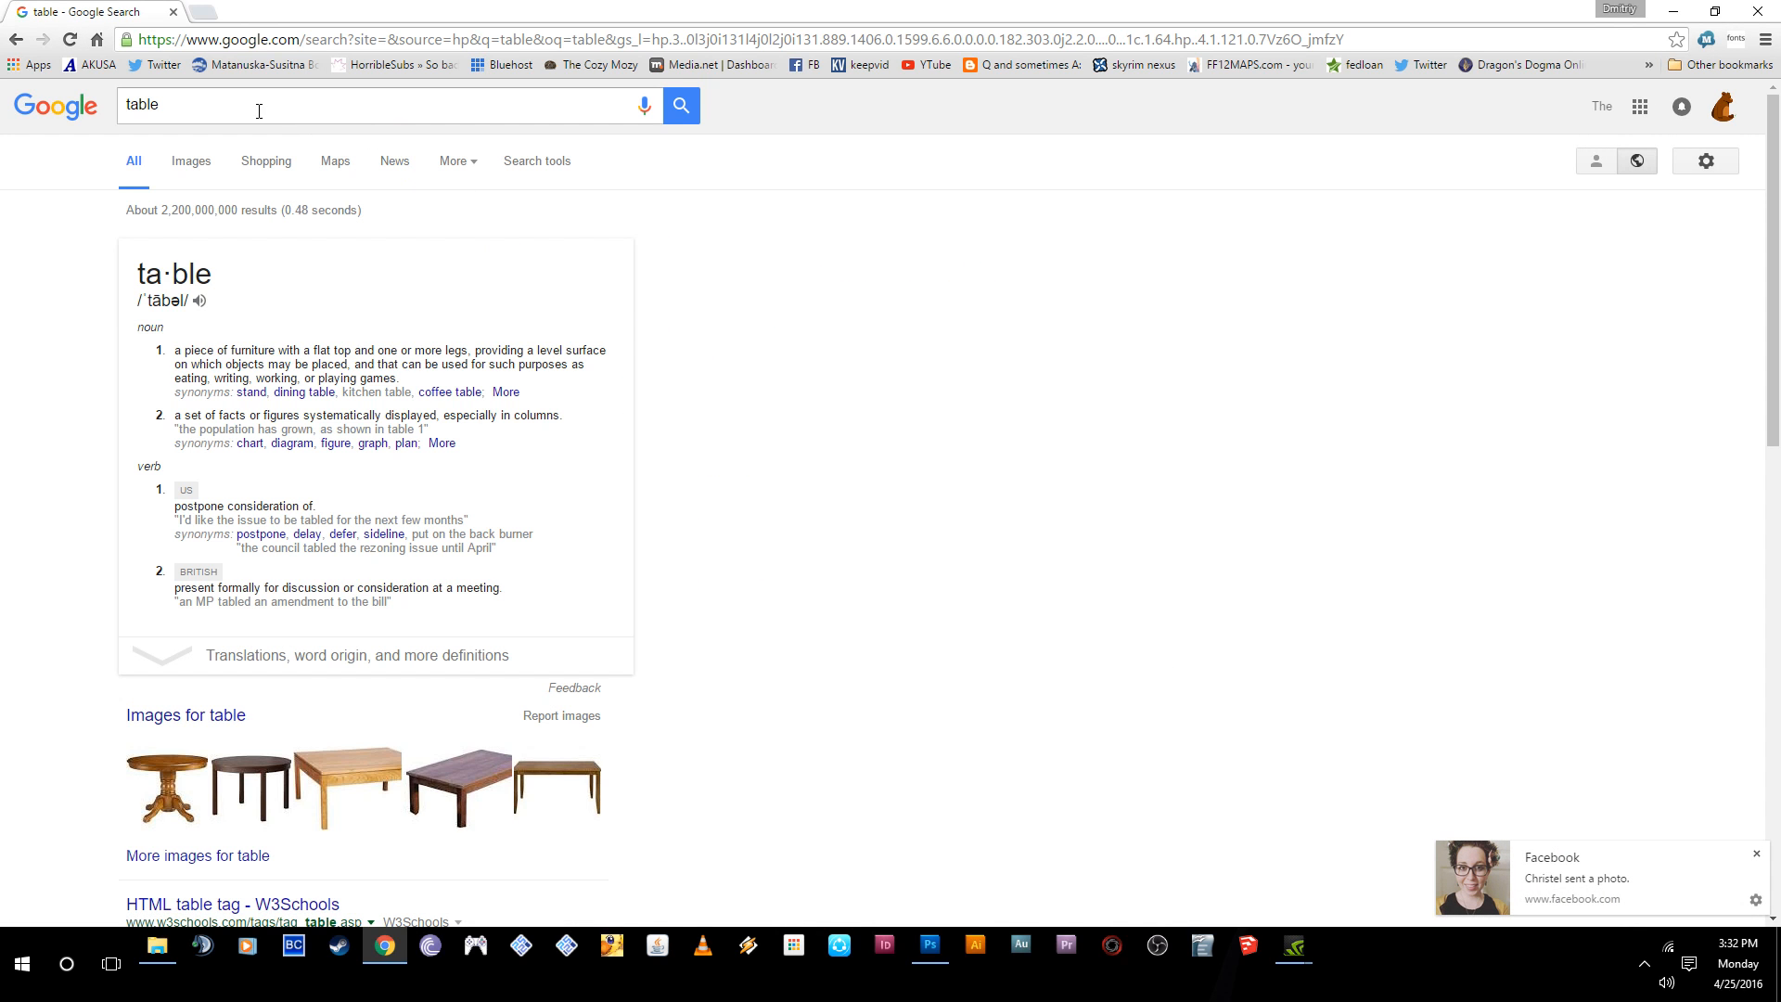
{"action": "left_click", "coordinate": [192, 163]}
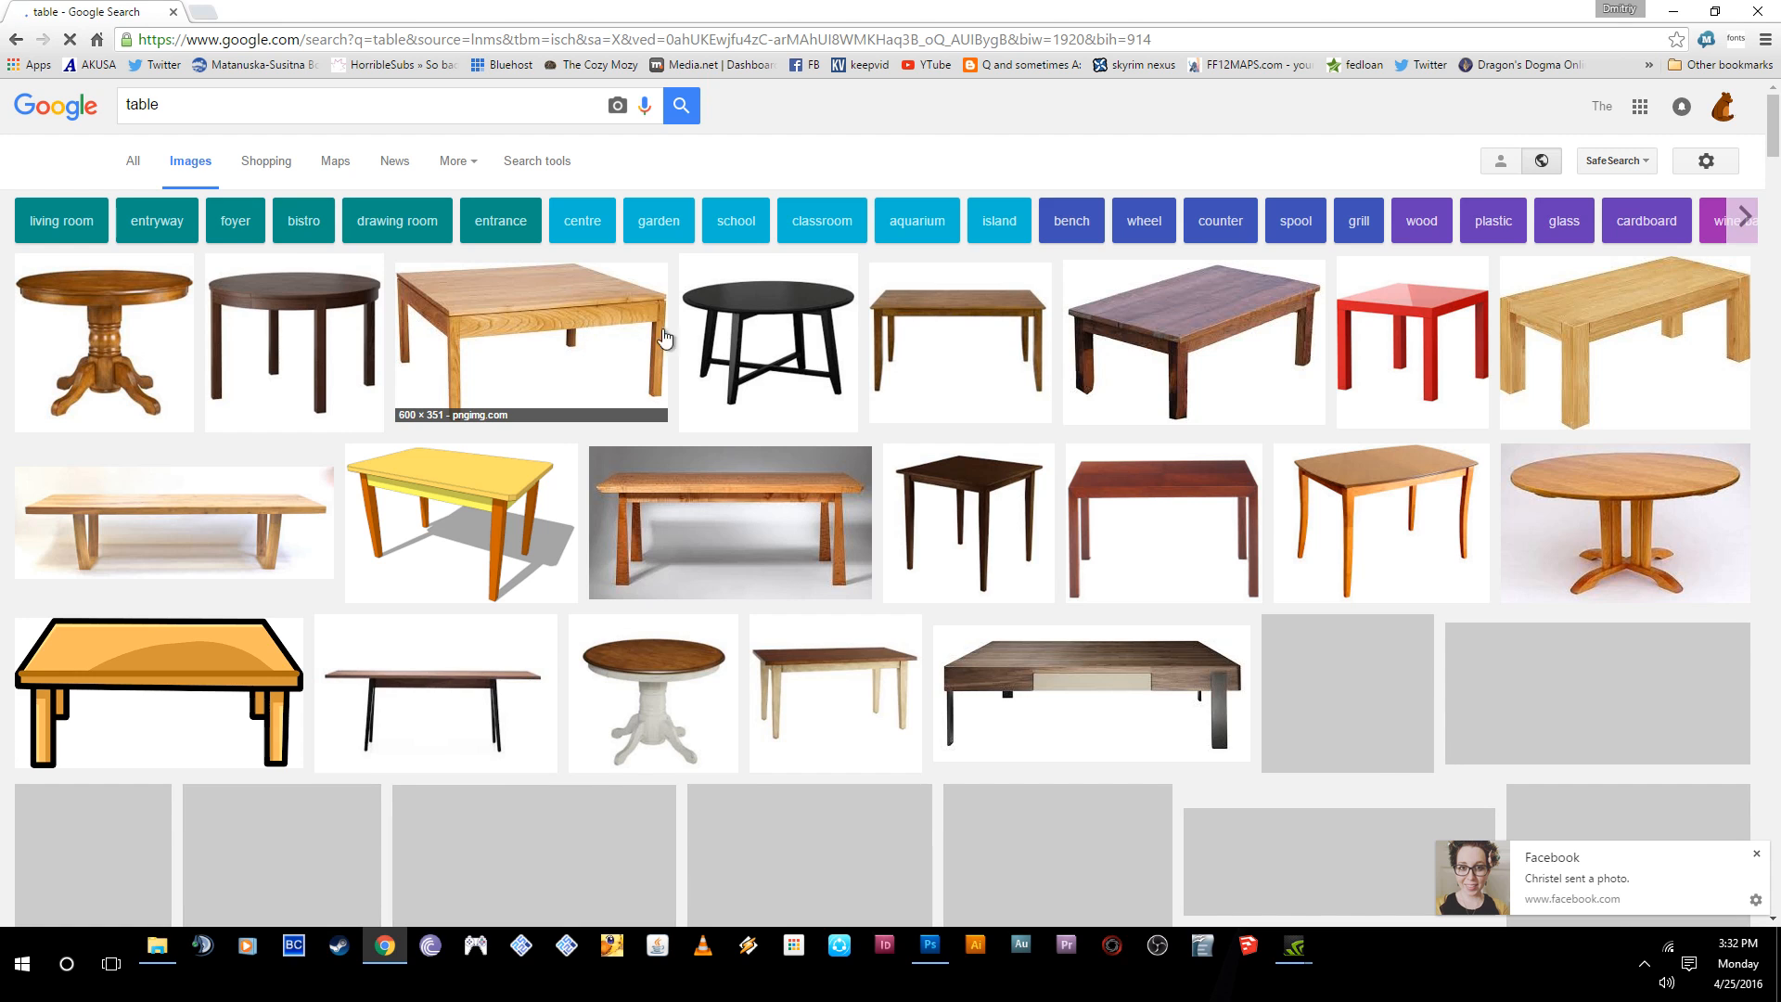
{"action": "scroll", "coordinate": [735, 479], "scroll_direction": "down", "scroll_amount": 5}
{"action": "scroll", "coordinate": [736, 480], "scroll_direction": "up", "scroll_amount": 5}
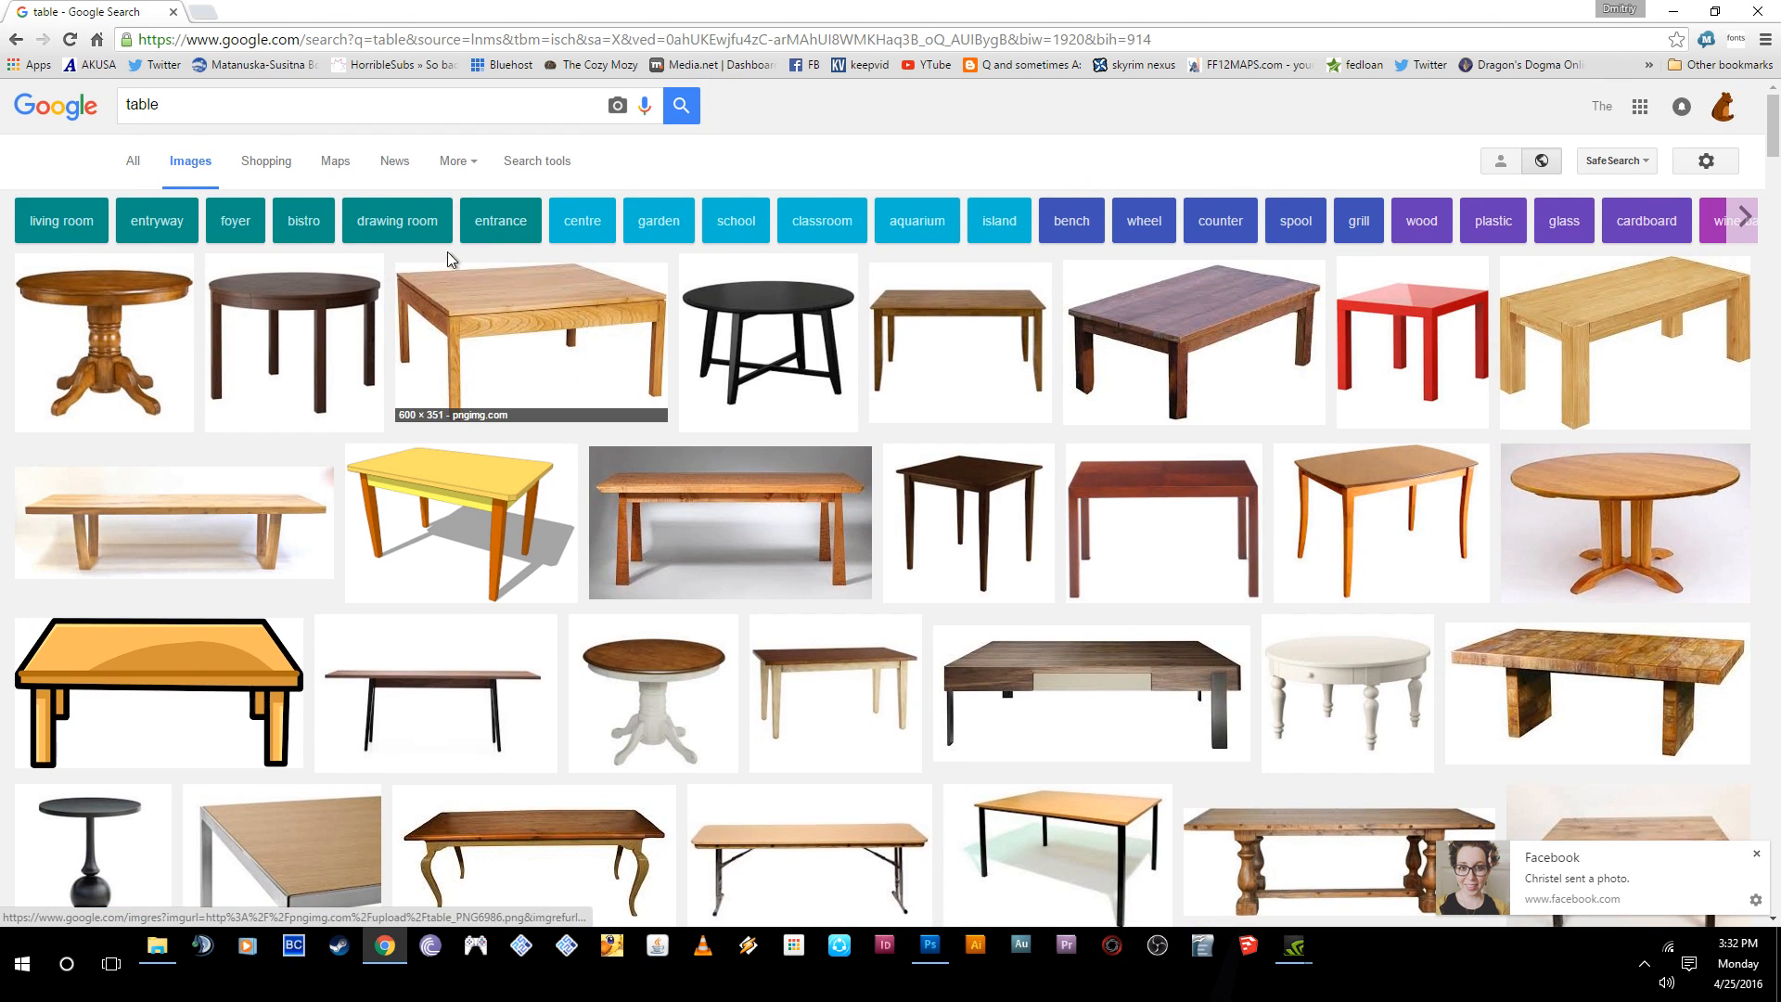
- Change the image search to "ghetto table" and browse the pictures for a suitable table photo
{"action": "type", "text": "ghetto"}
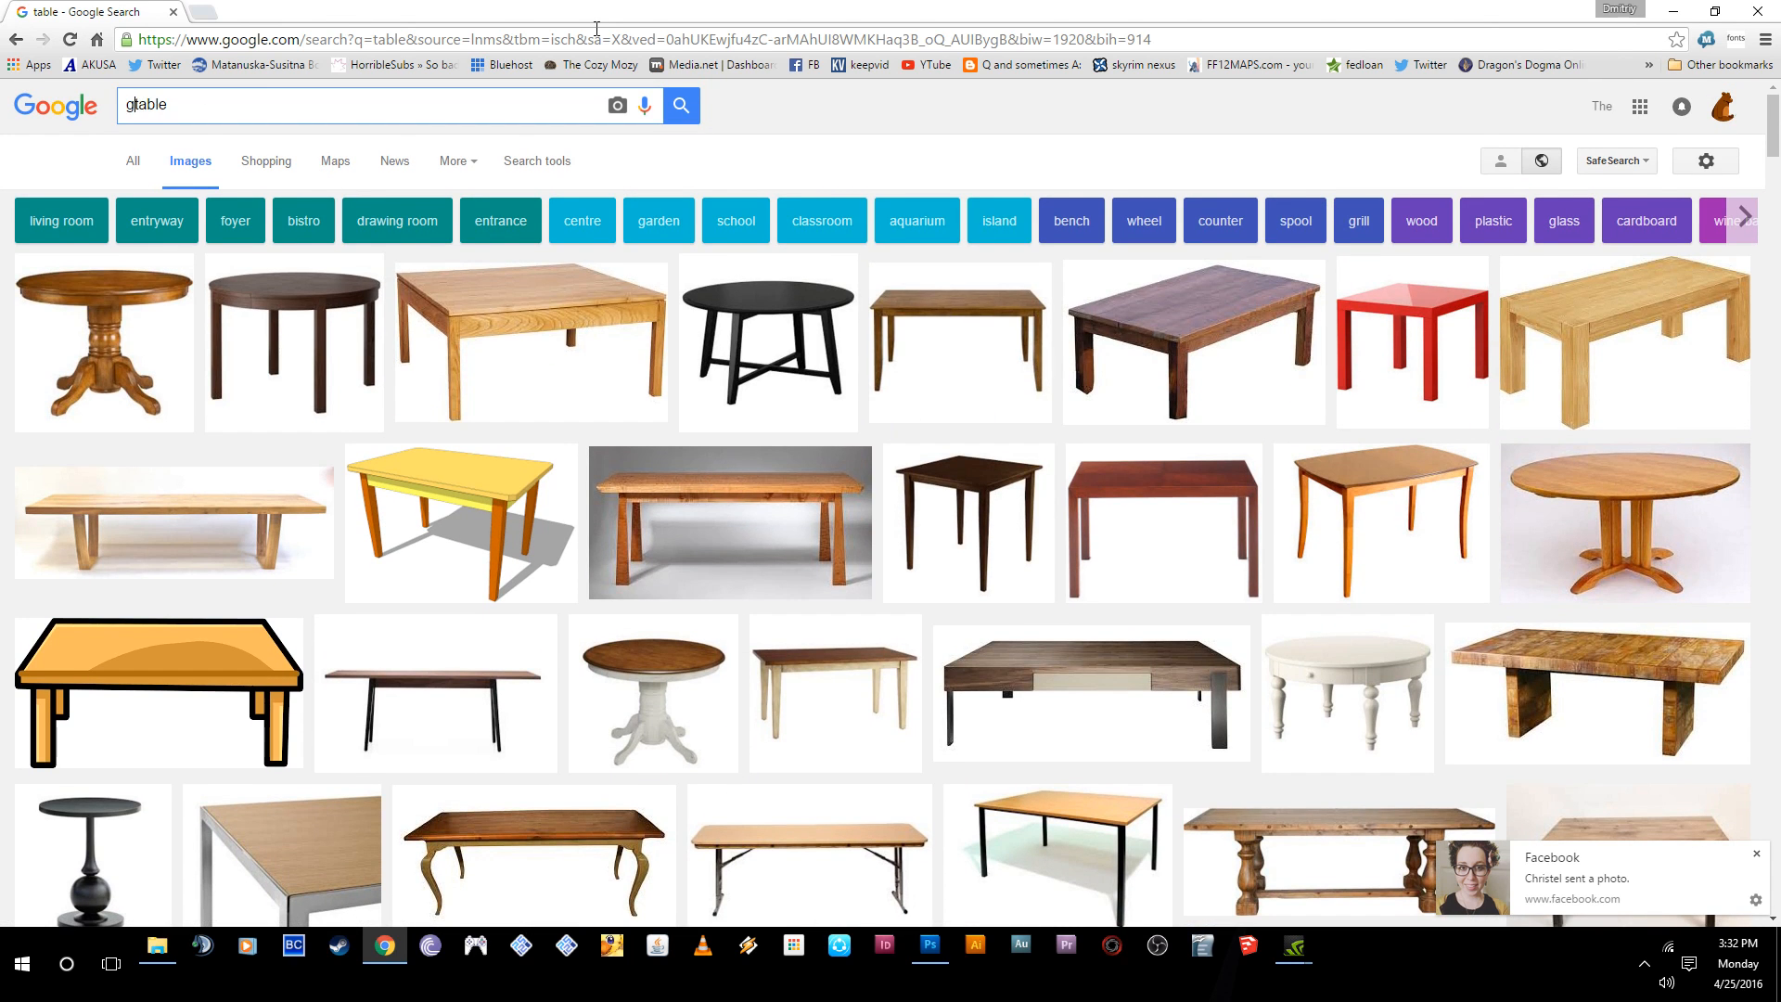
{"action": "key", "text": "Return"}
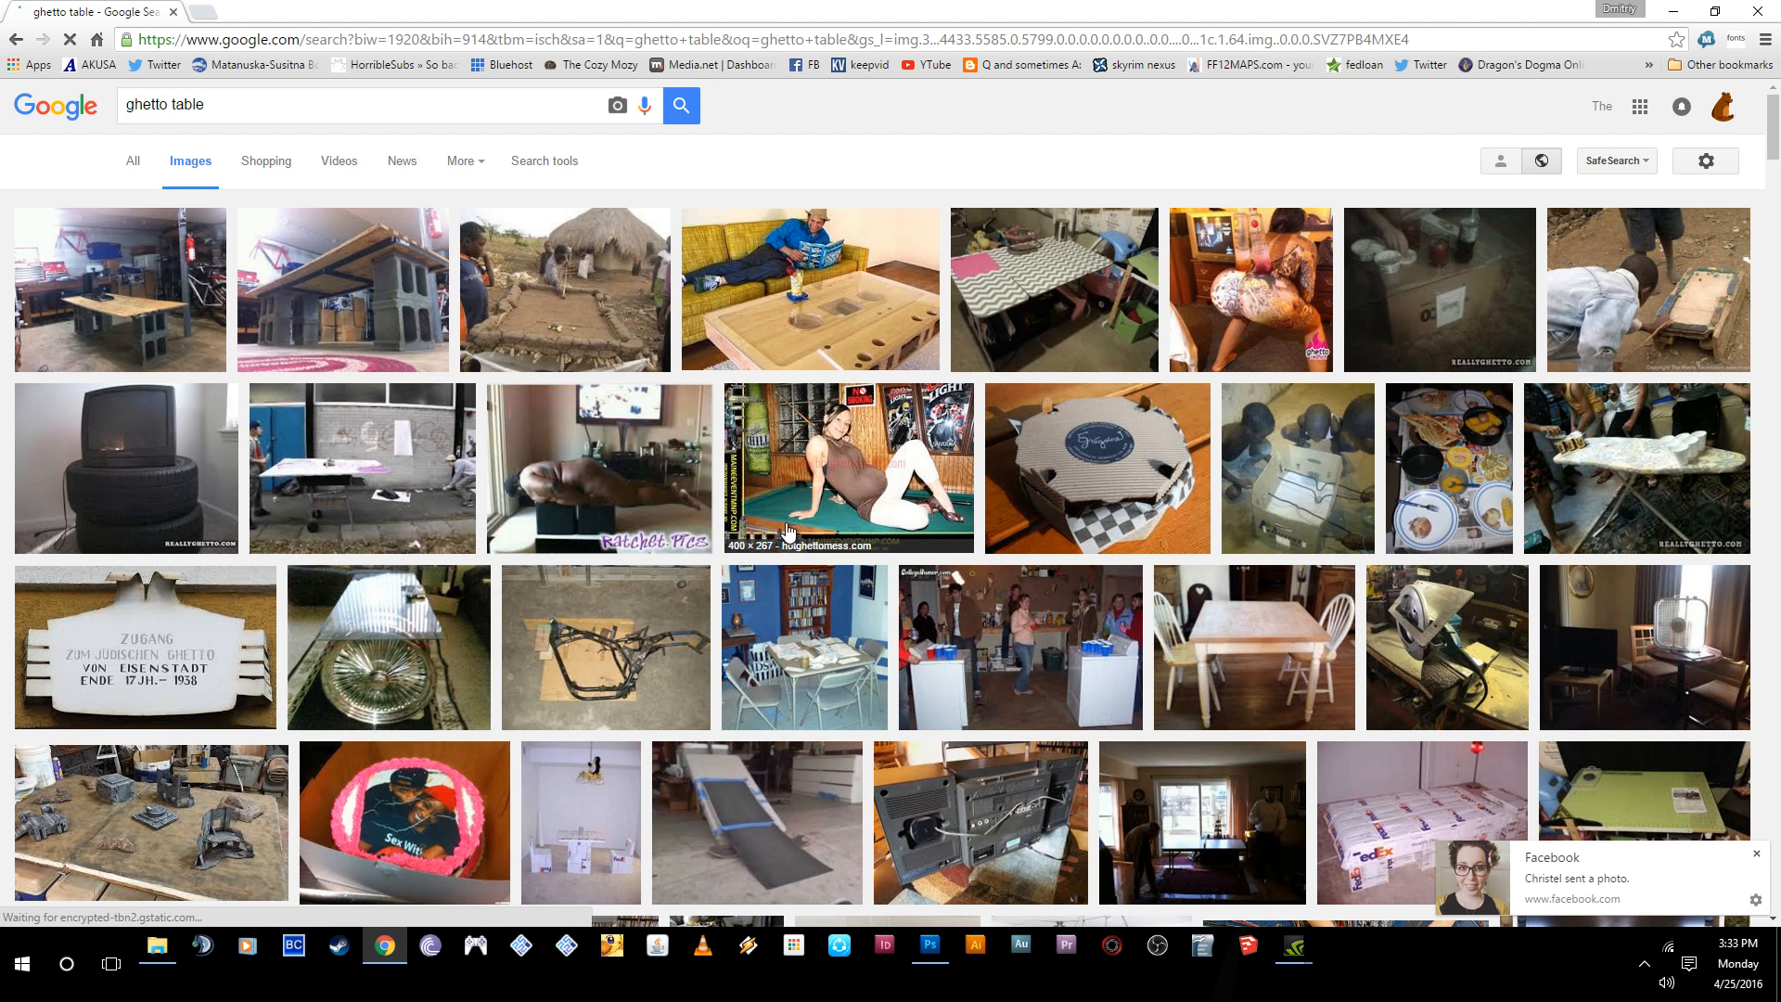
{"action": "scroll", "coordinate": [791, 530], "scroll_direction": "down", "scroll_amount": 4}
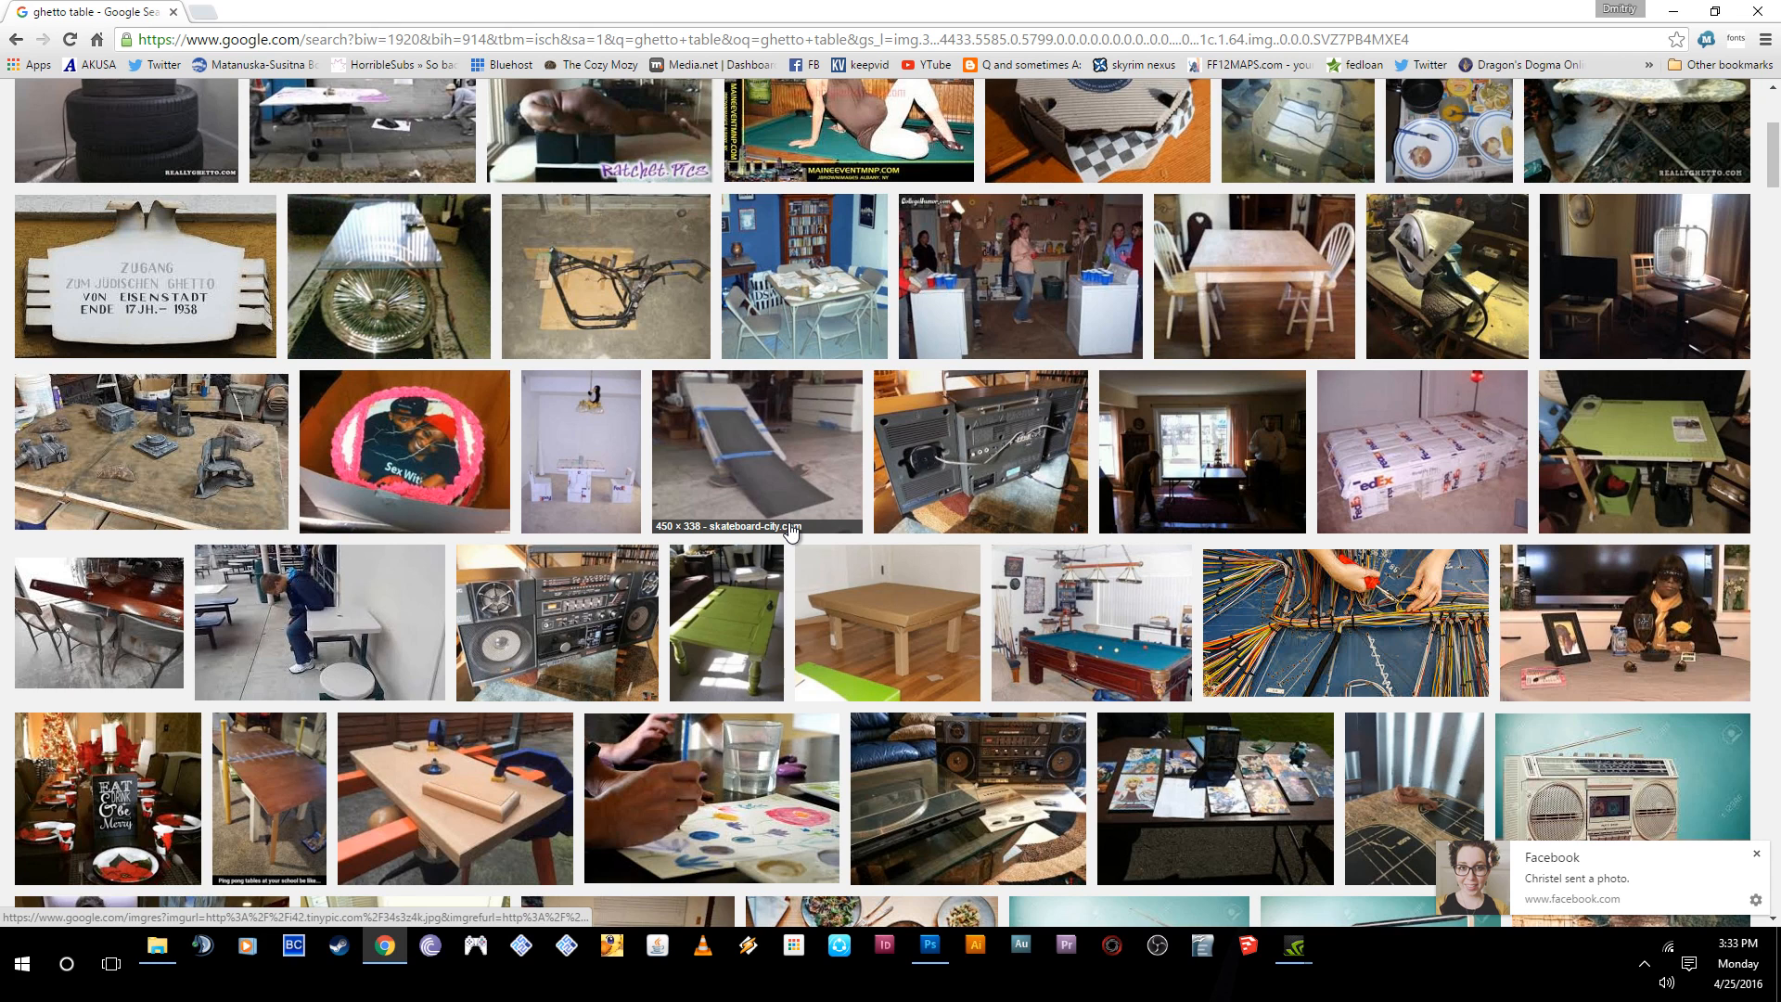
{"action": "scroll", "coordinate": [788, 529], "scroll_direction": "down", "scroll_amount": 2}
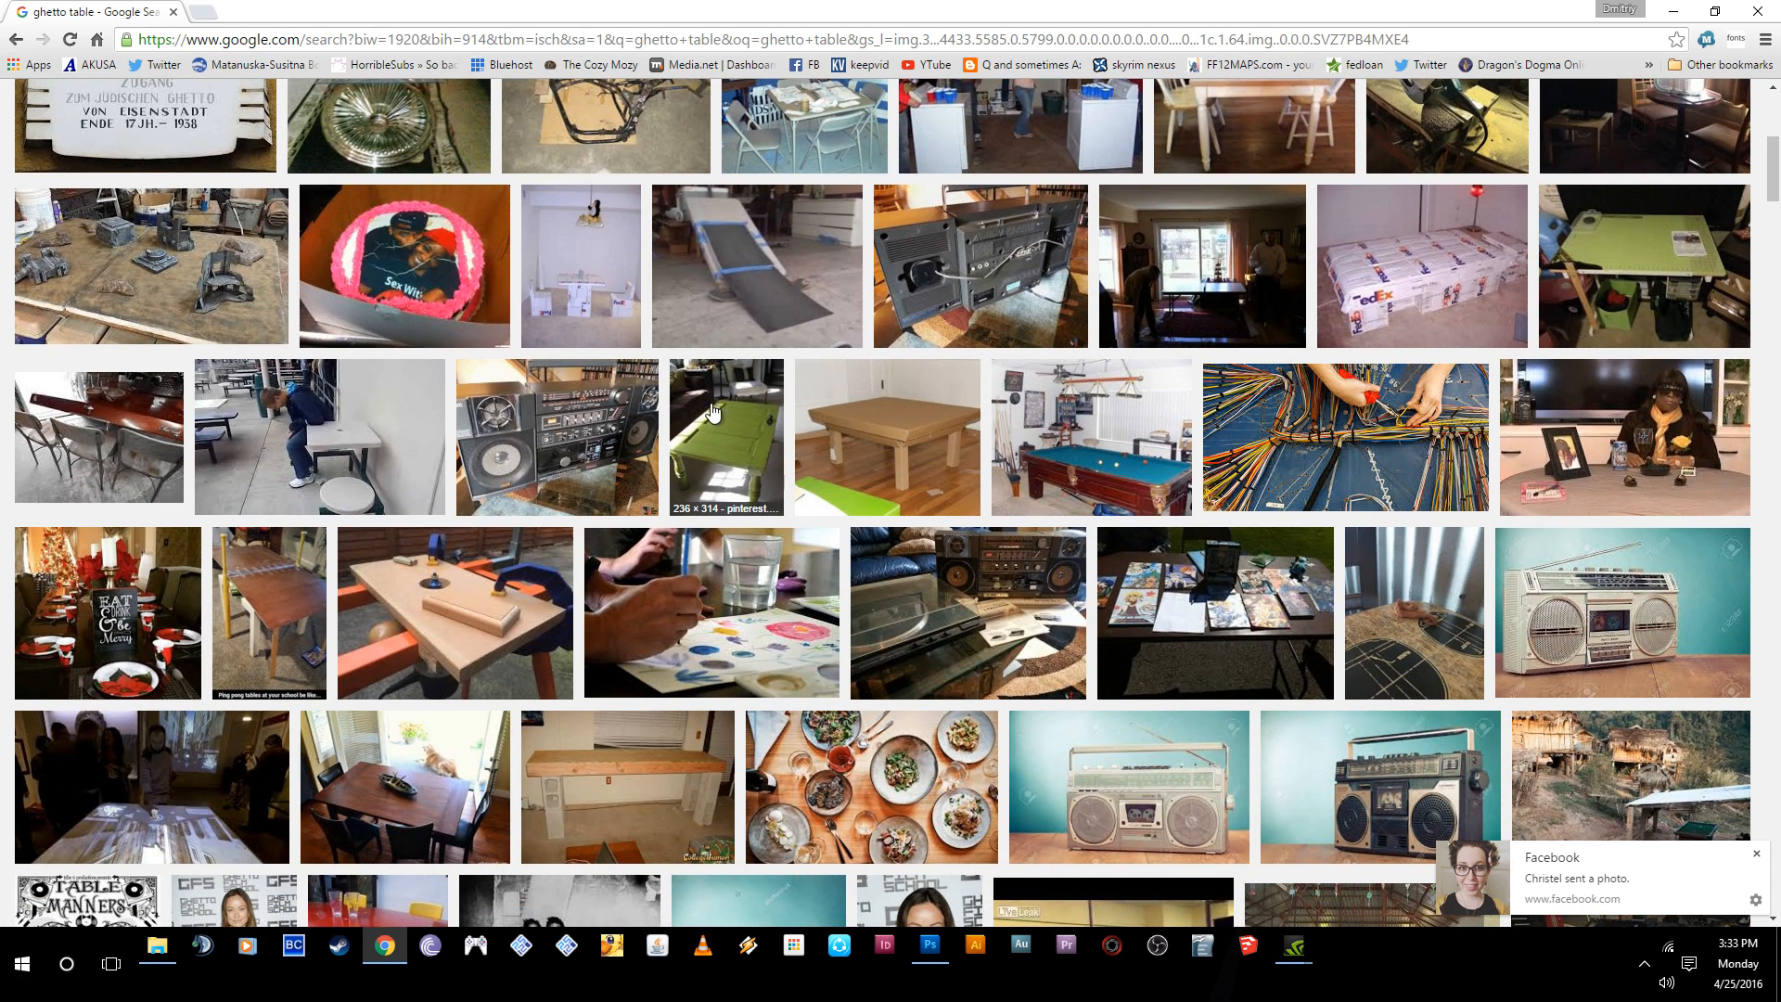
{"action": "scroll", "coordinate": [793, 267], "scroll_direction": "down", "scroll_amount": 2}
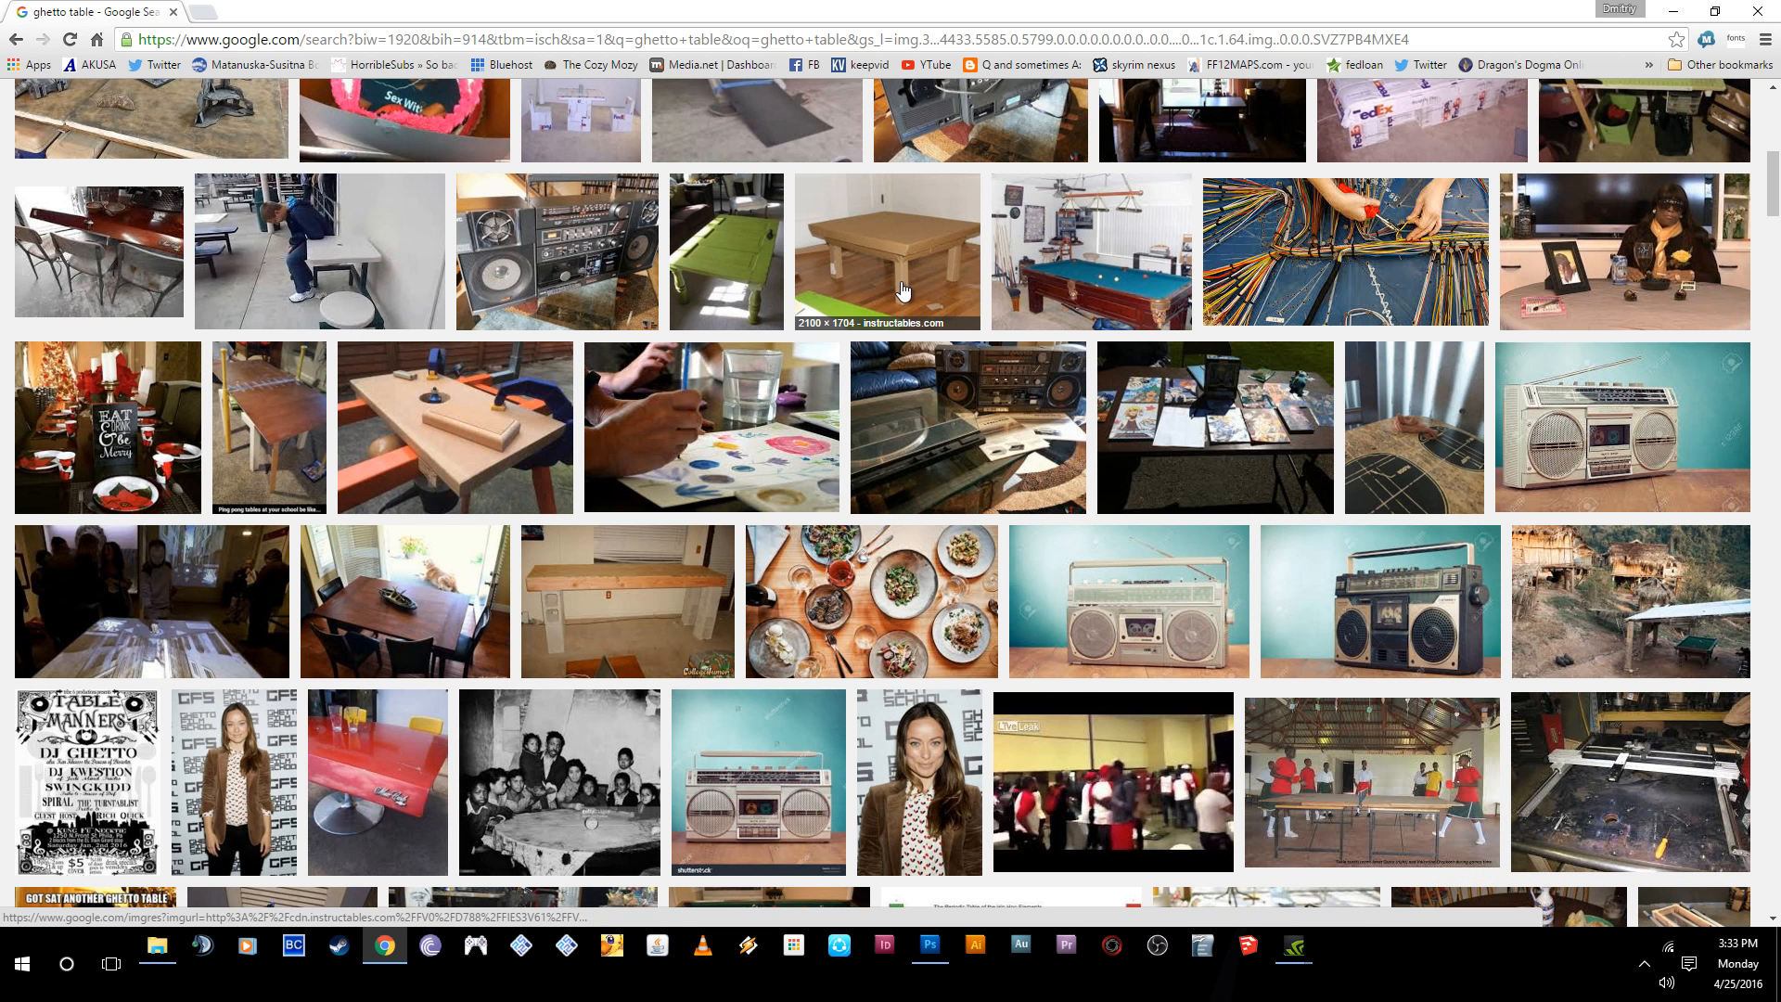
{"action": "scroll", "coordinate": [900, 278], "scroll_direction": "down", "scroll_amount": 2}
{"action": "scroll", "coordinate": [897, 208], "scroll_direction": "down", "scroll_amount": 3}
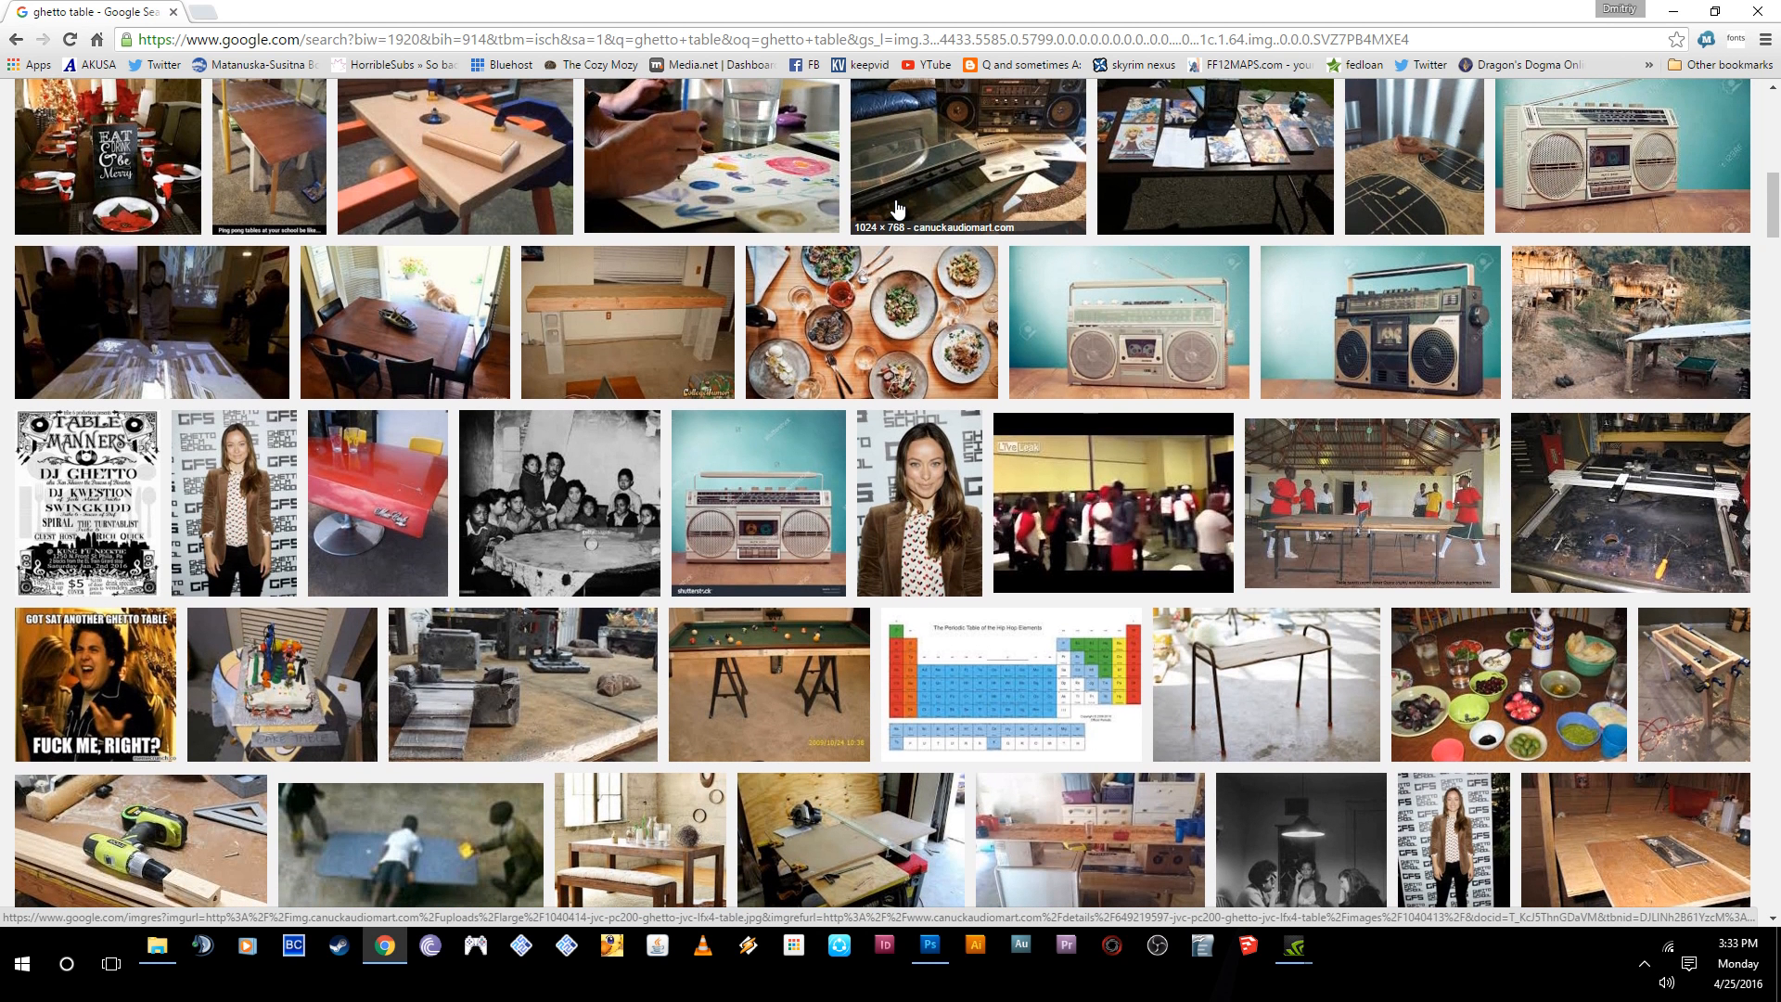
{"action": "scroll", "coordinate": [896, 209], "scroll_direction": "up", "scroll_amount": 6}
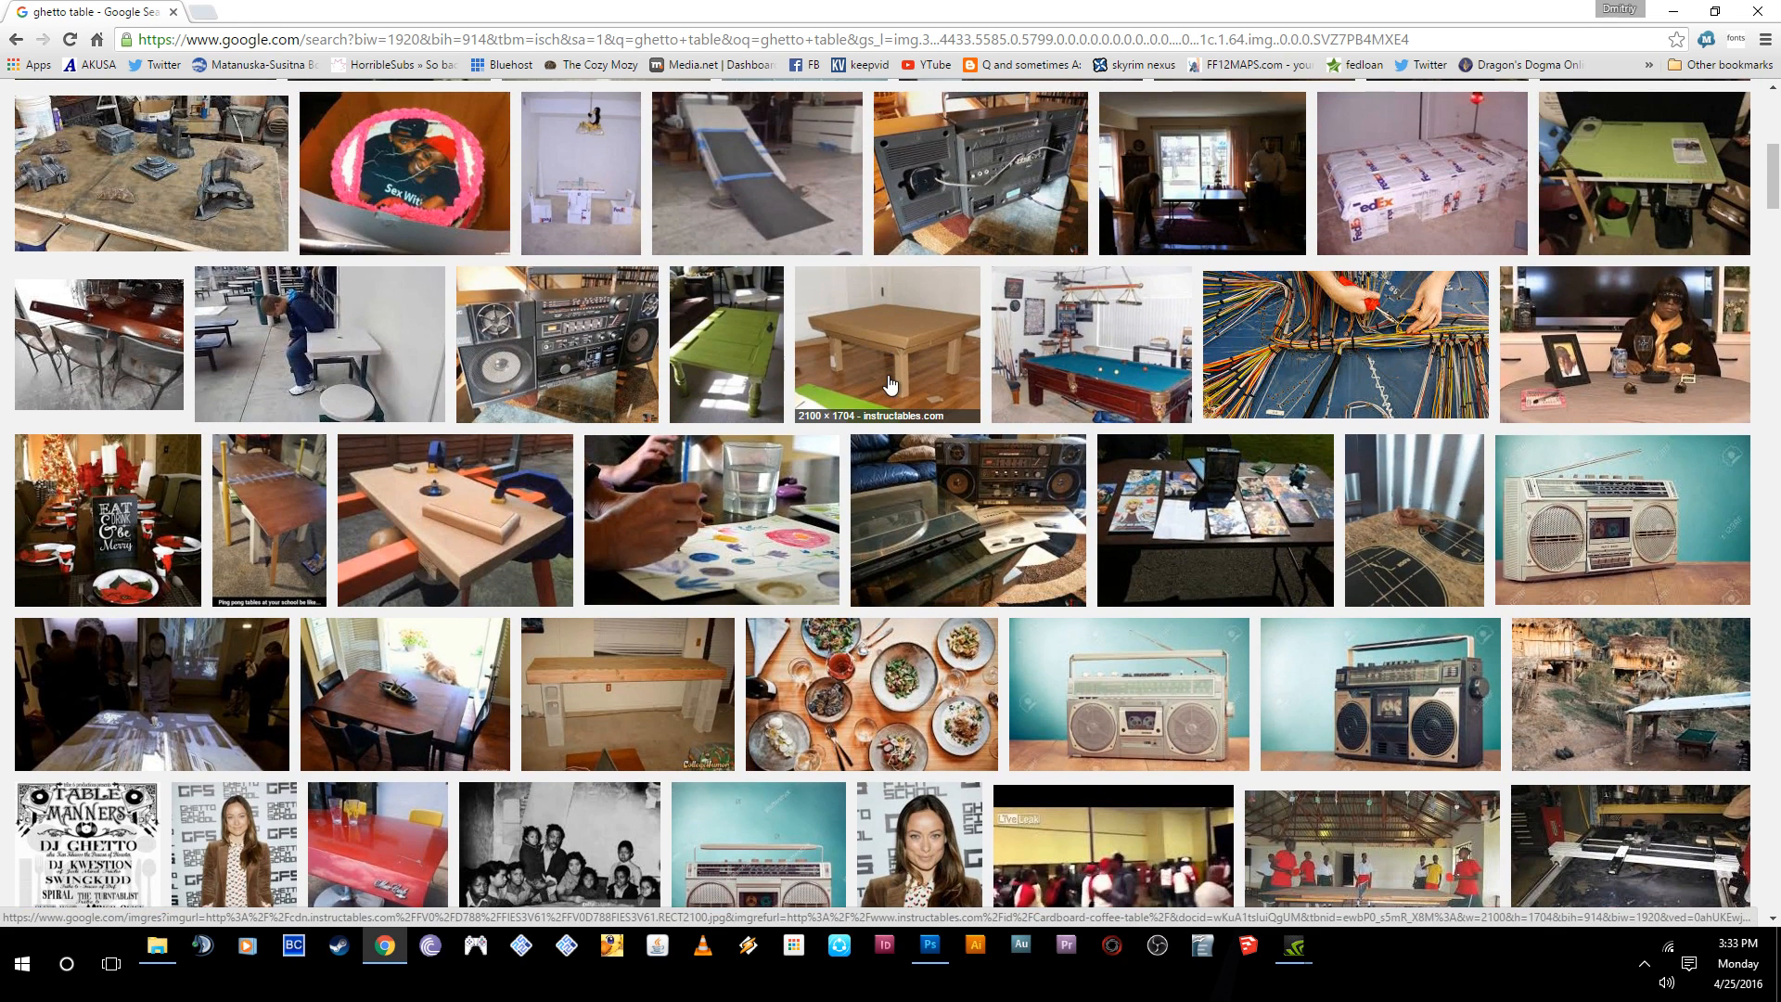
- Open the cardboard coffee table photo from instructables.com at full size and copy the image
{"action": "left_click", "coordinate": [890, 383]}
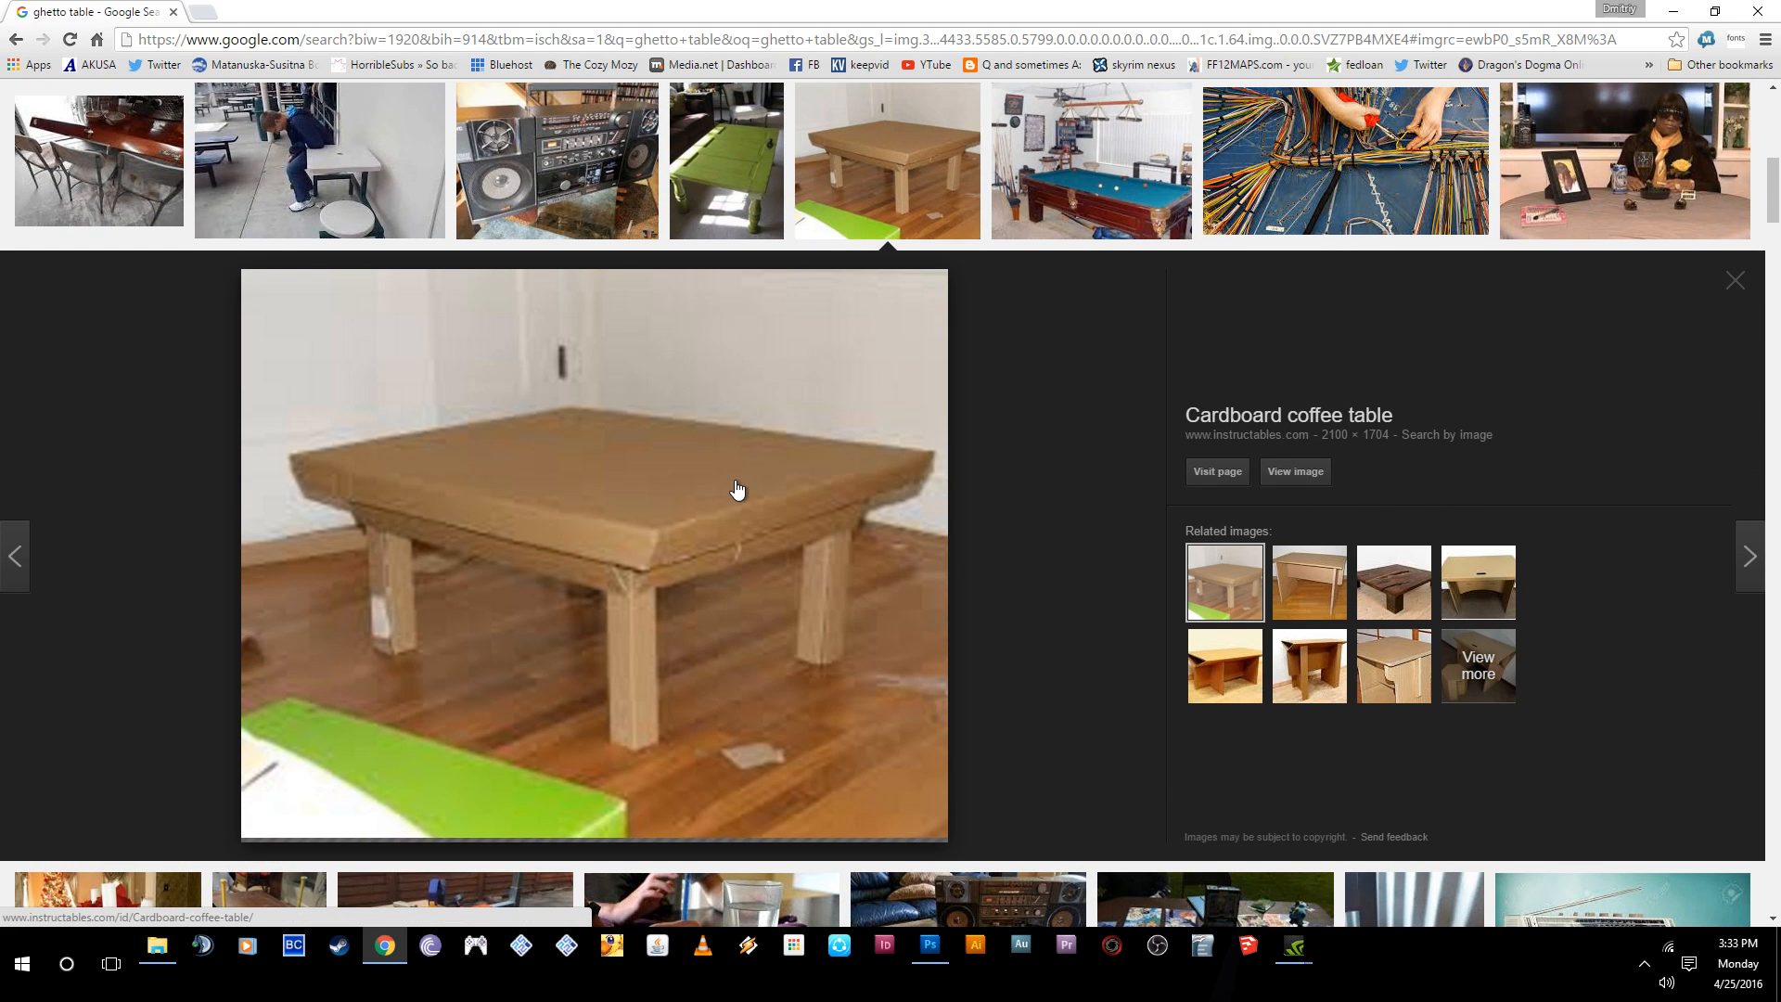
{"action": "left_click", "coordinate": [1321, 475]}
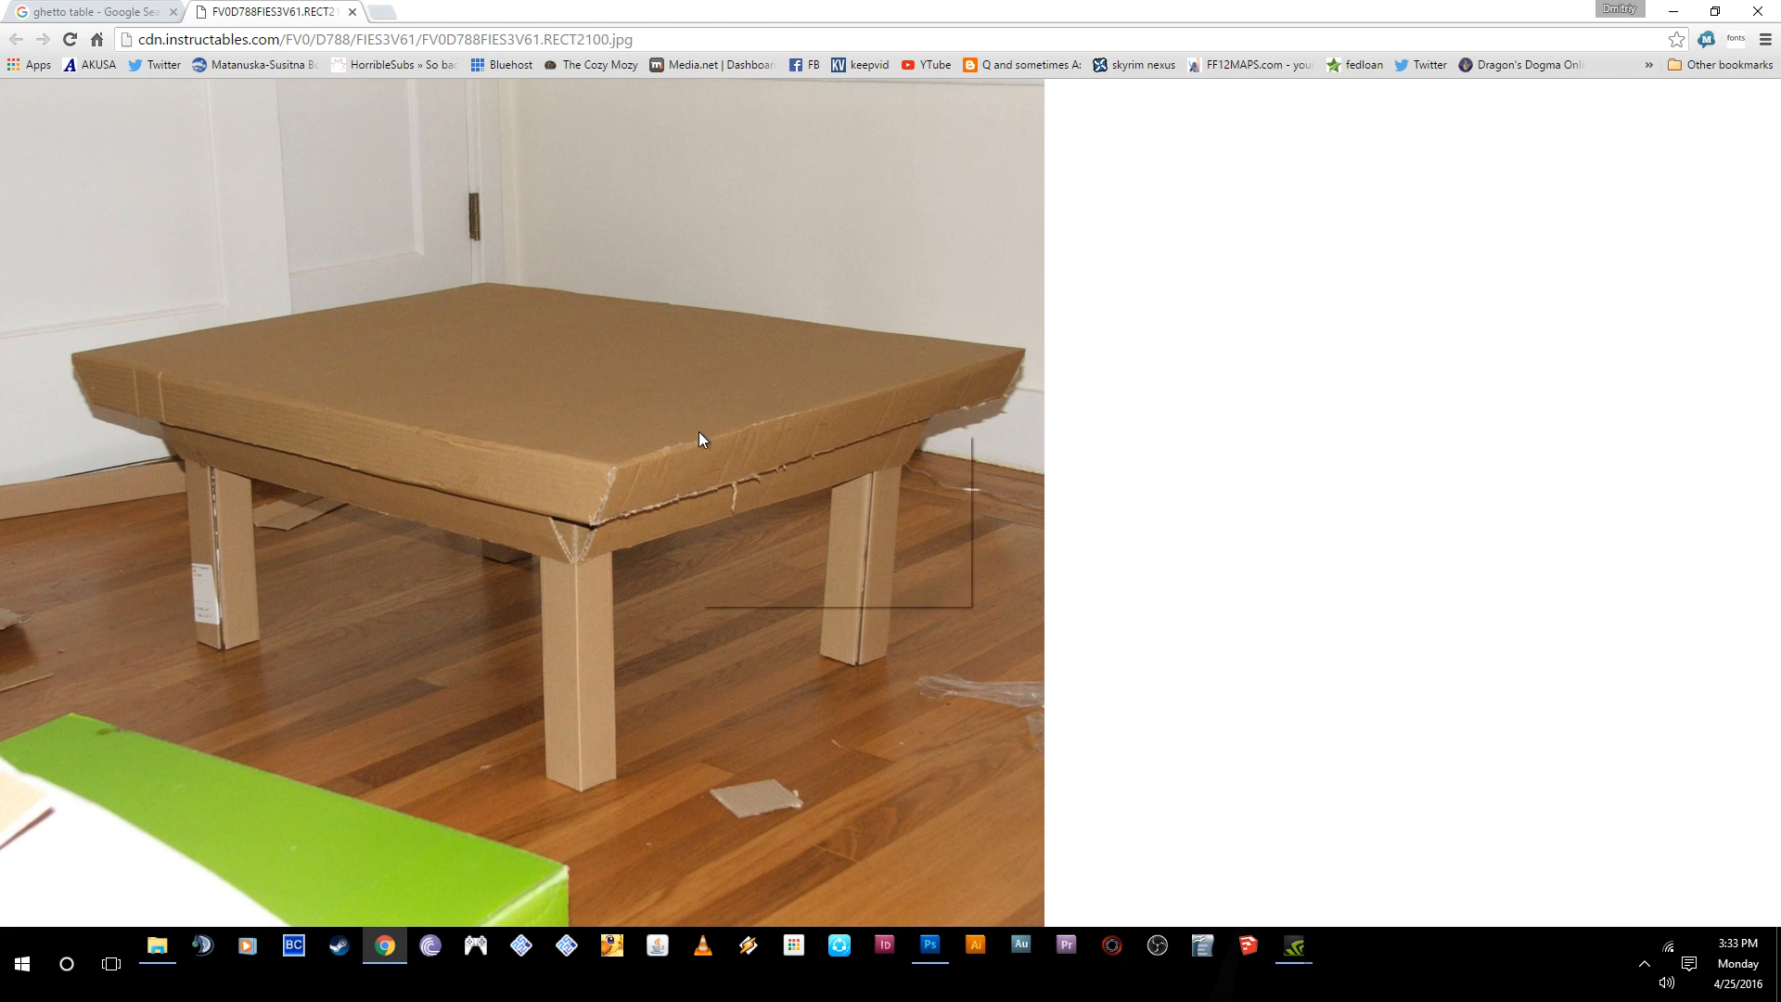
{"action": "right_click", "coordinate": [703, 437]}
{"action": "left_click", "coordinate": [742, 490]}
- Switch to Photoshop, paste the copied table photo as a new layer and move it to the lower part of the canvas
{"action": "left_click", "coordinate": [929, 945]}
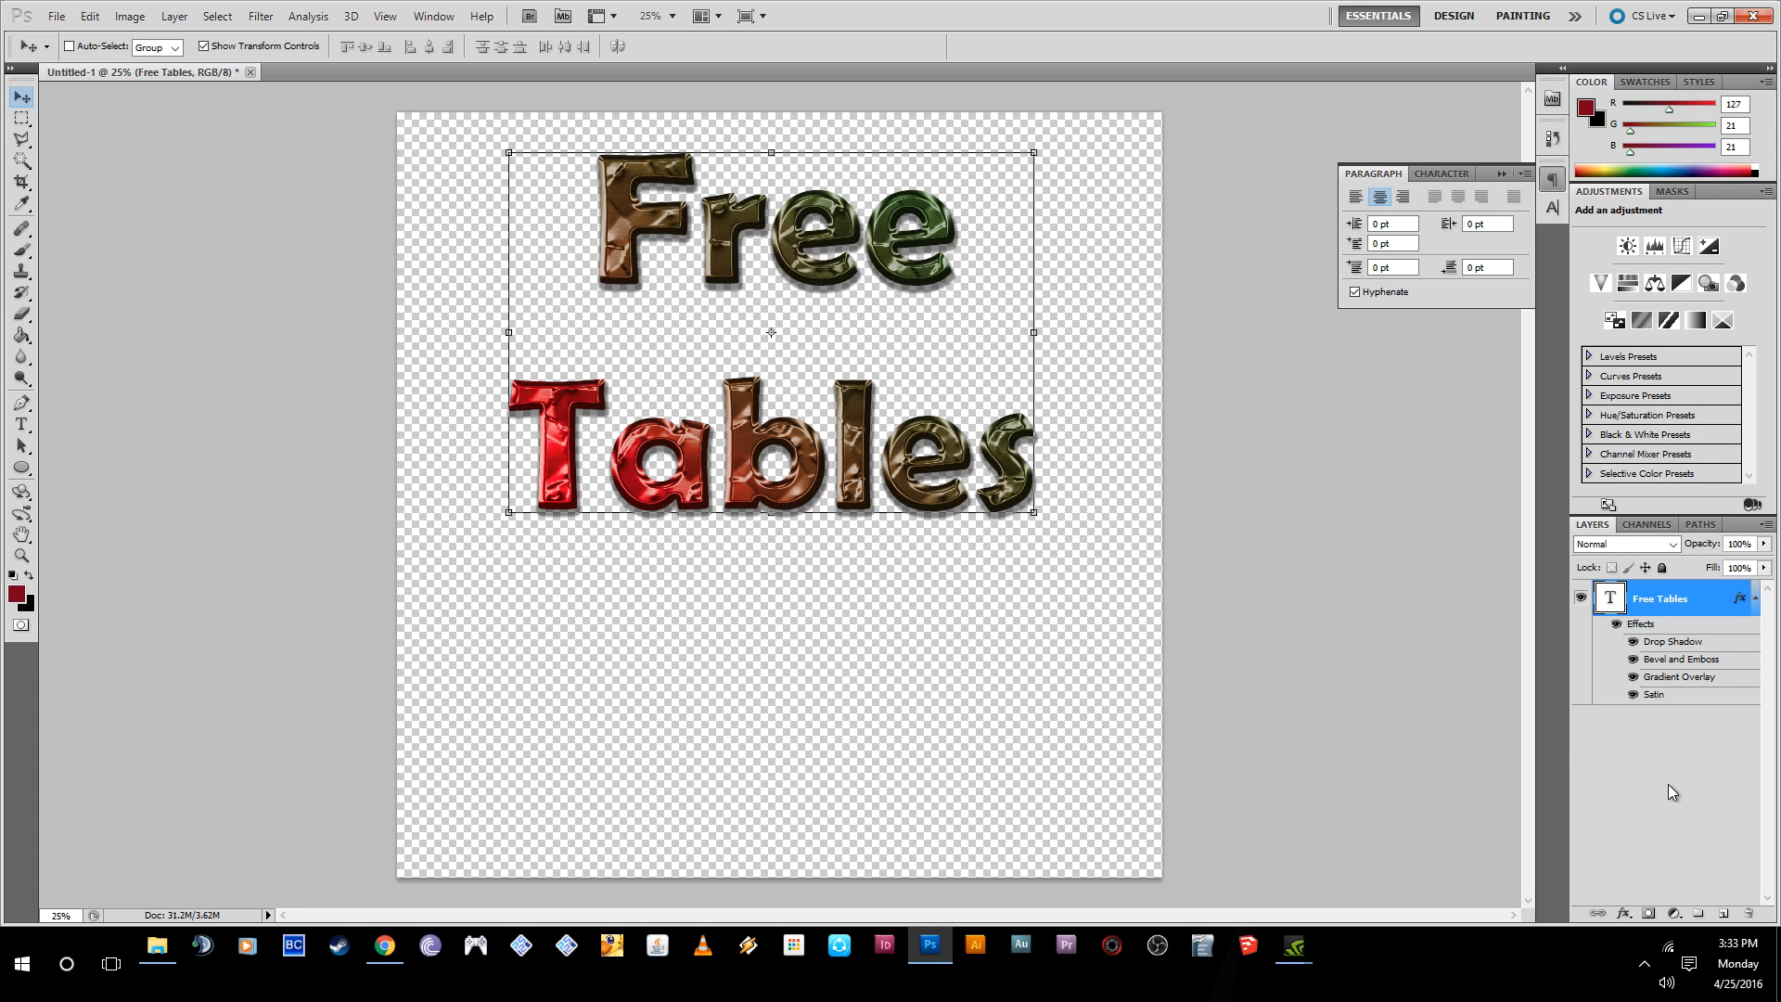
{"action": "key", "text": "ctrl+v"}
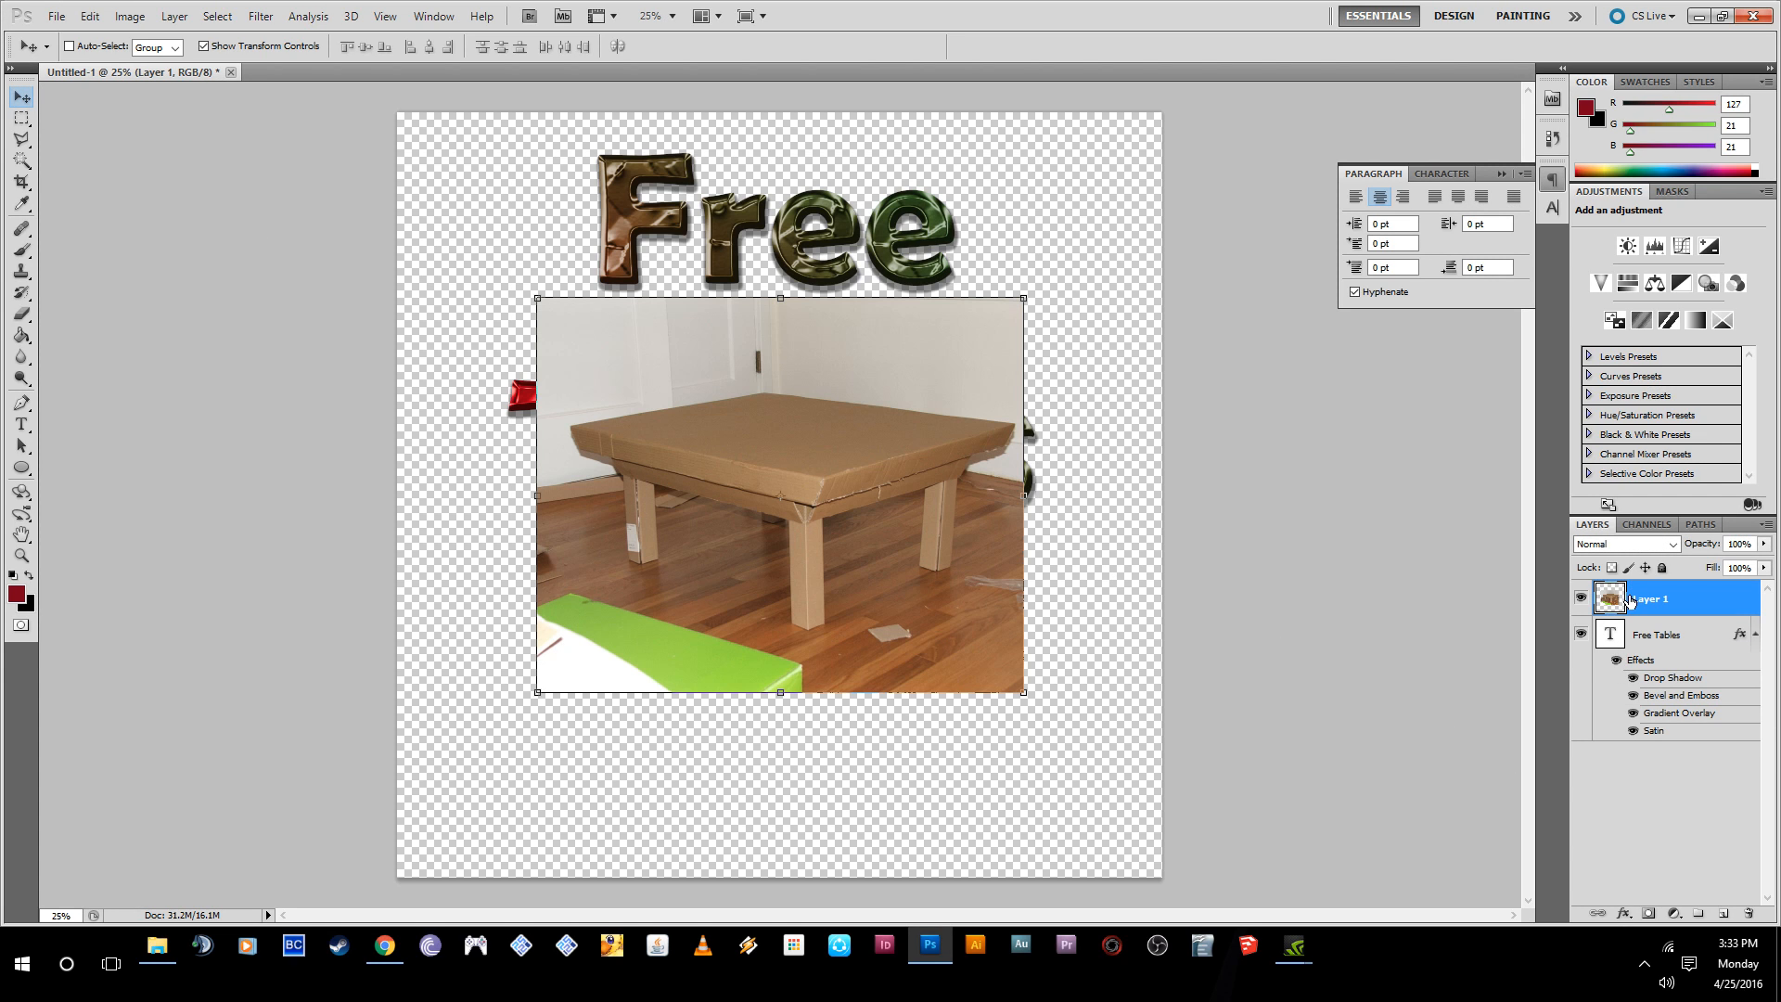
{"action": "left_click_drag", "start_coordinate": [903, 481], "coordinate": [930, 668]}
{"action": "left_click_drag", "start_coordinate": [771, 434], "coordinate": [783, 328]}
{"action": "key", "text": "ctrl+z"}
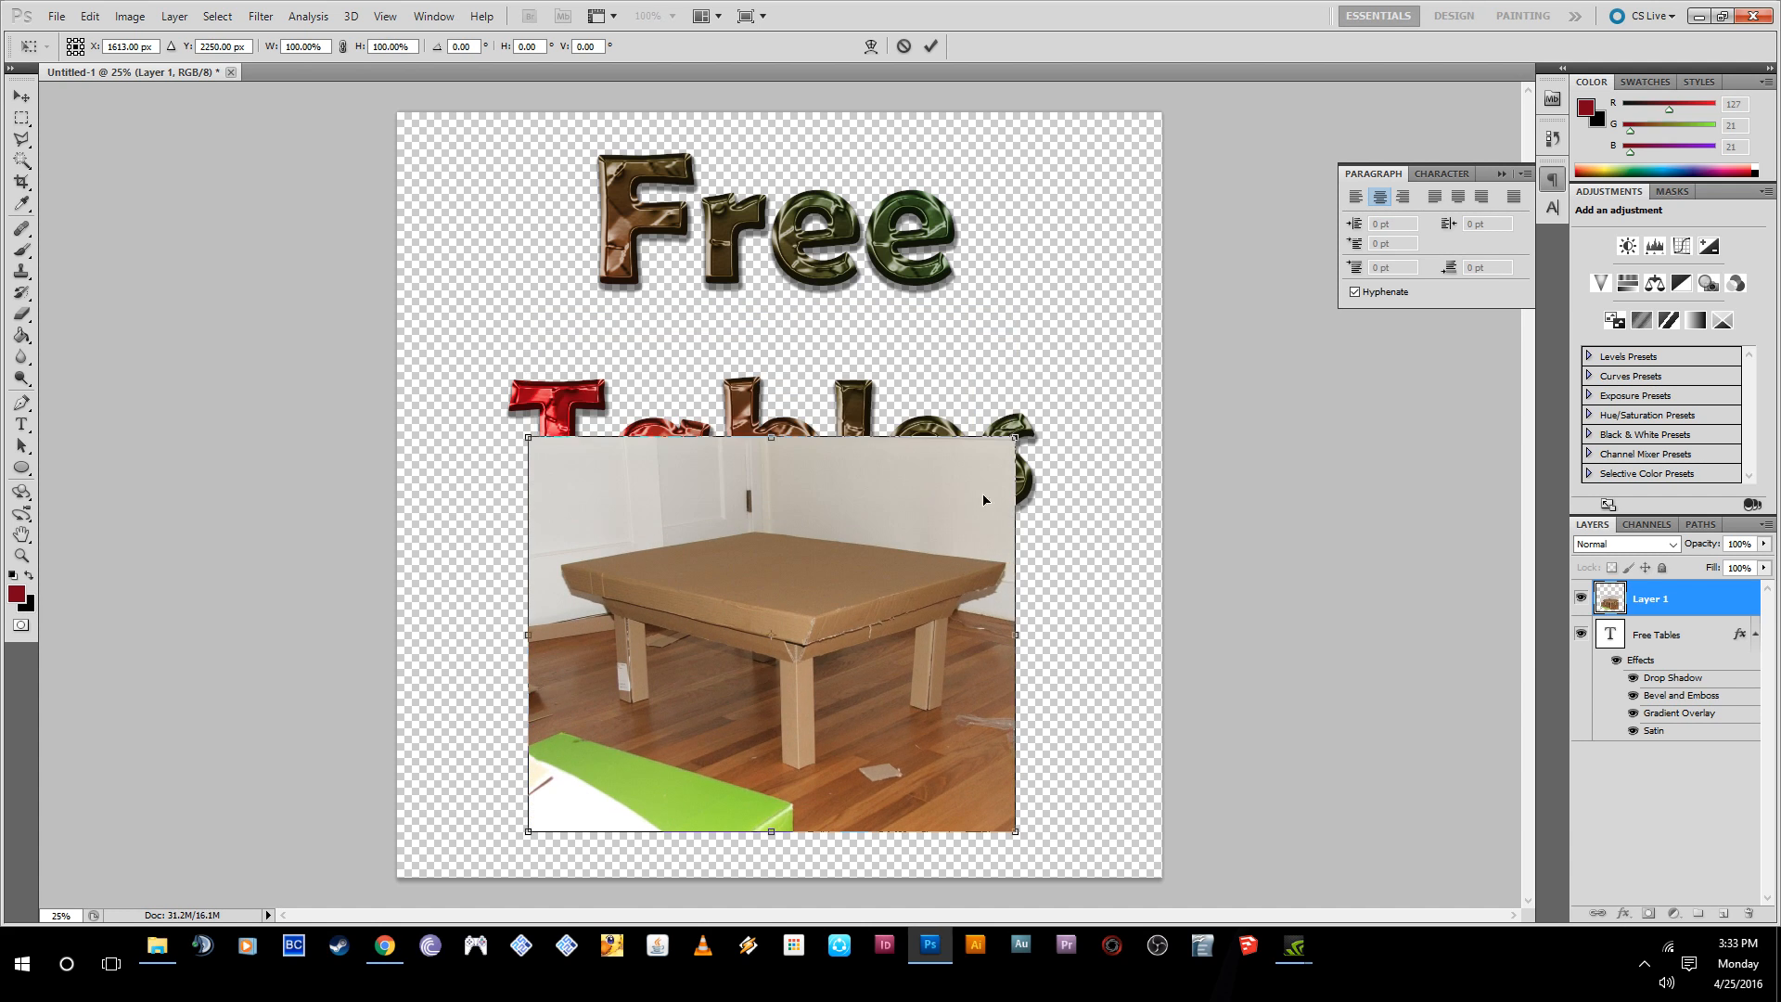
- Scale the table photo proportionally to about 158.6% so it spans the canvas width, align it with the lower edge and apply the transform
{"action": "left_click_drag", "start_coordinate": [1017, 436], "coordinate": [1199, 287]}
{"action": "left_click_drag", "start_coordinate": [1006, 818], "coordinate": [904, 828]}
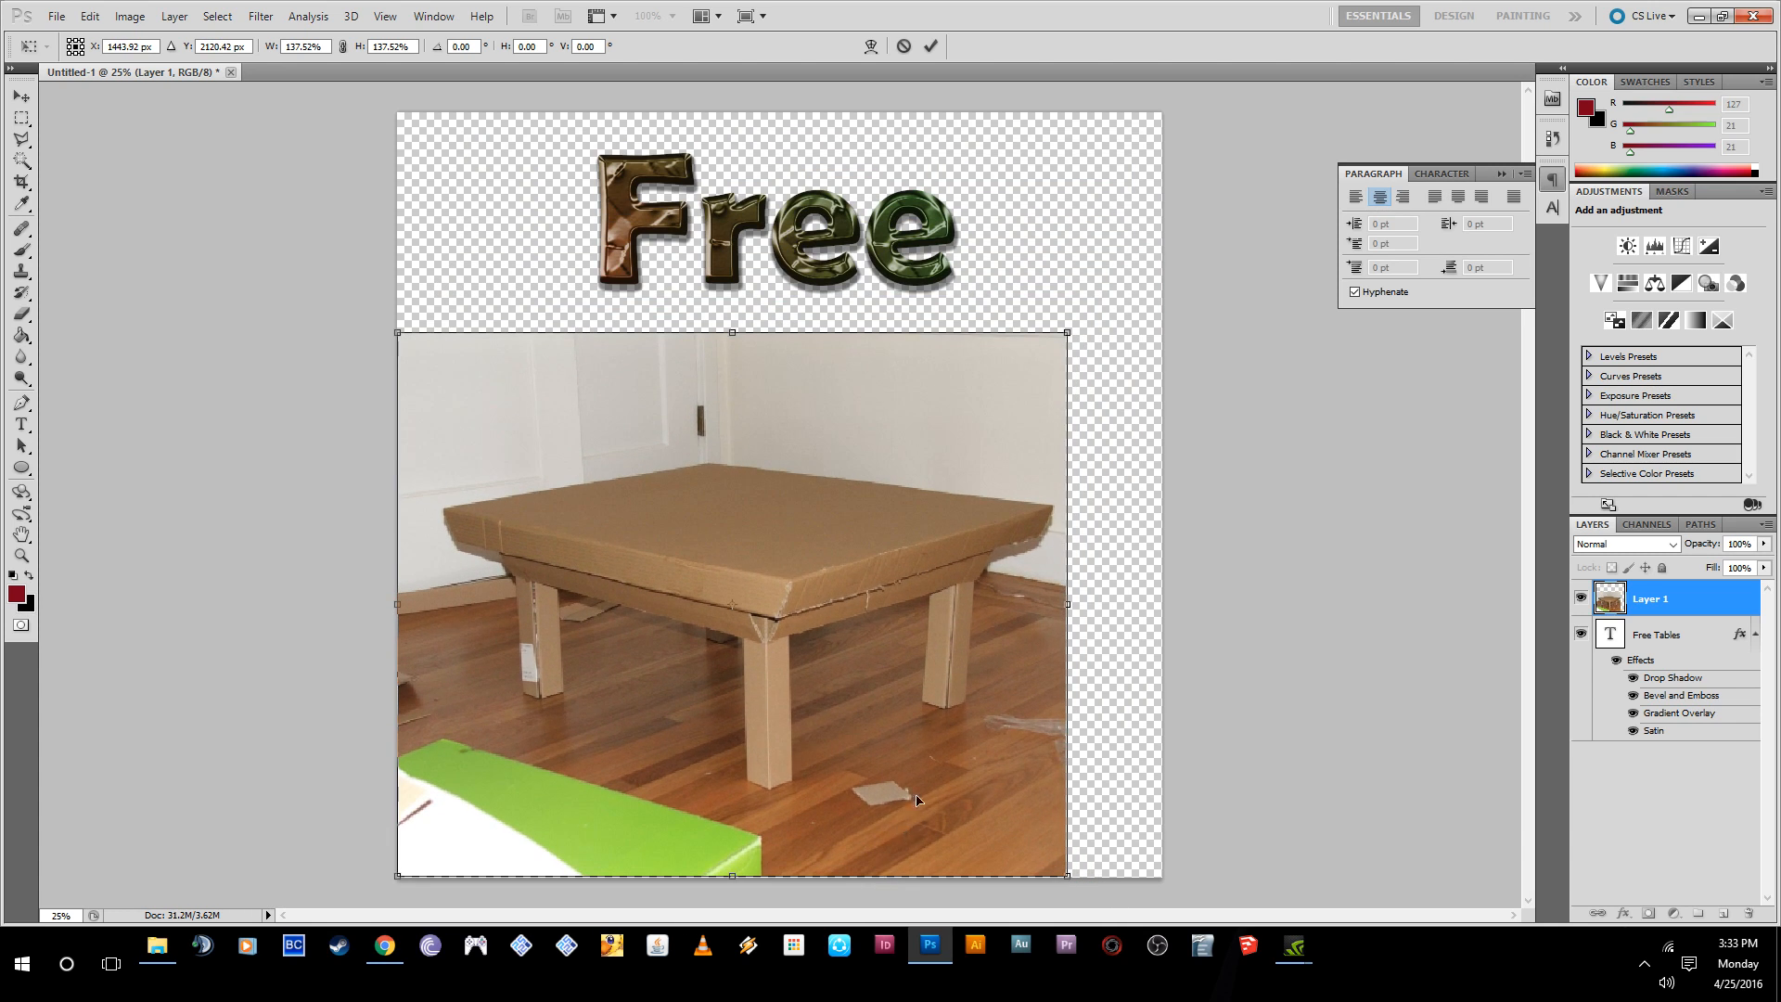
{"action": "left_click_drag", "start_coordinate": [1074, 332], "coordinate": [1168, 236]}
{"action": "mouse_move", "coordinate": [953, 789]}
{"action": "left_mouse_down"}
{"action": "mouse_move", "coordinate": [952, 707]}
{"action": "mouse_move", "coordinate": [952, 797]}
{"action": "left_mouse_up"}
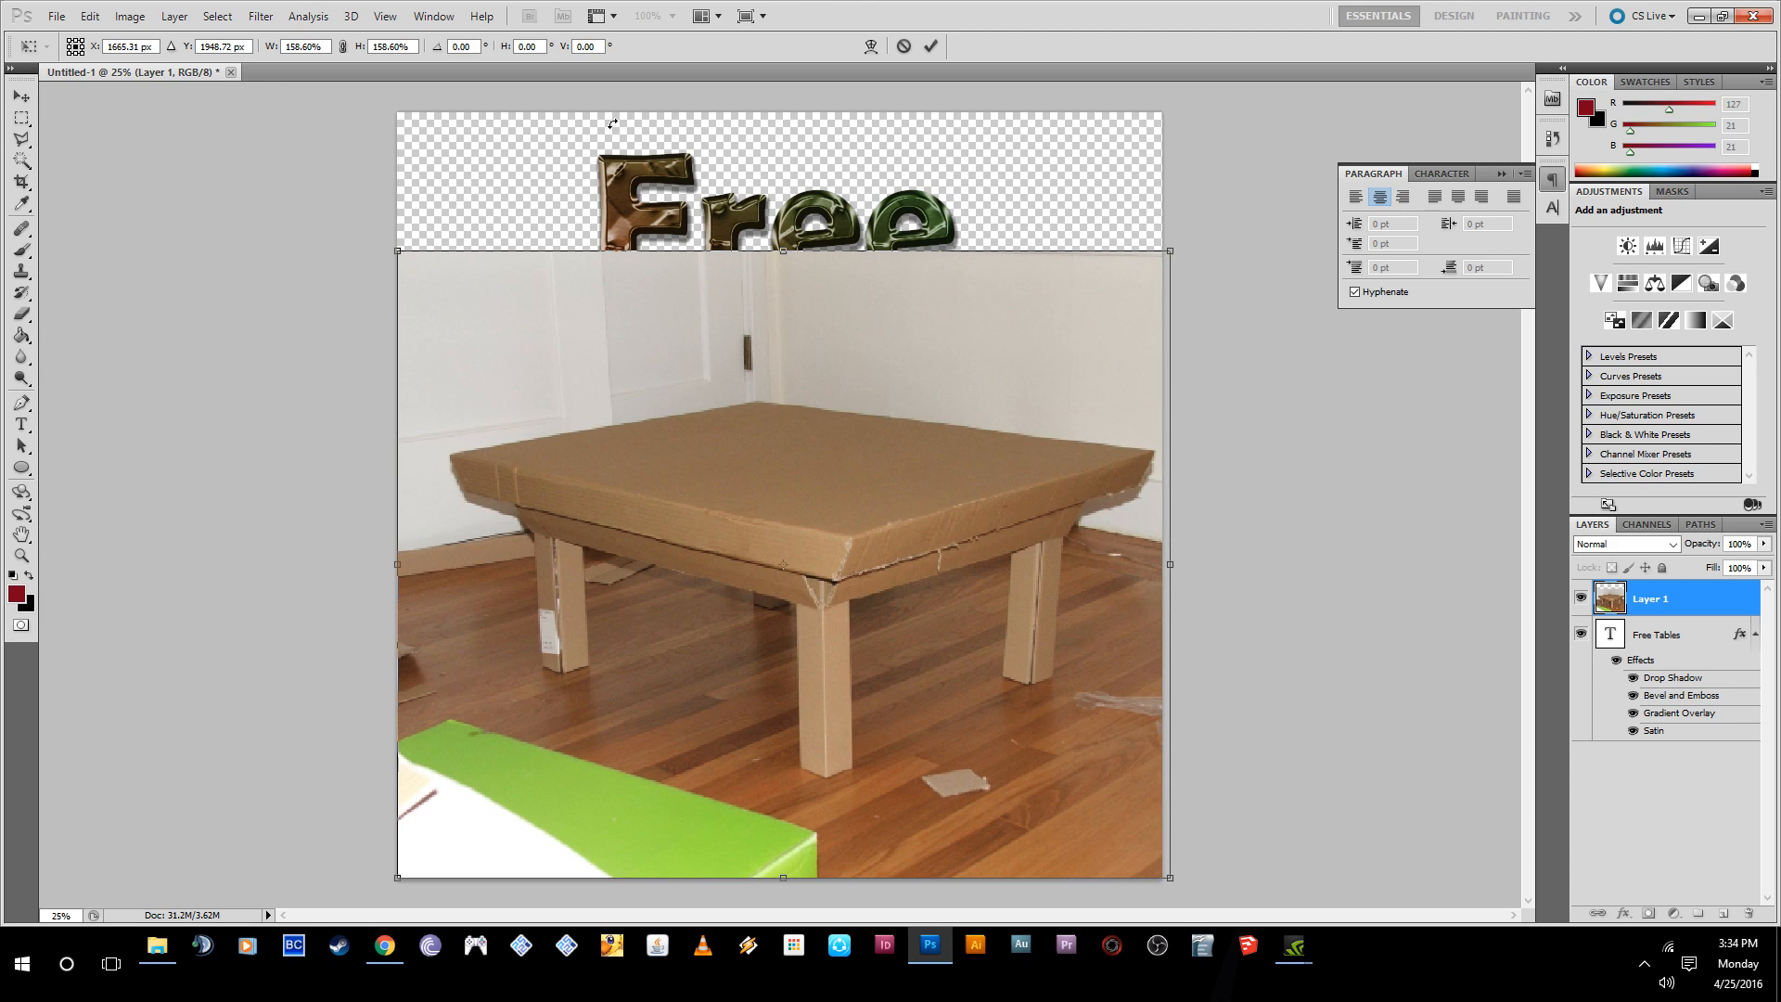
{"action": "left_click", "coordinate": [933, 46]}
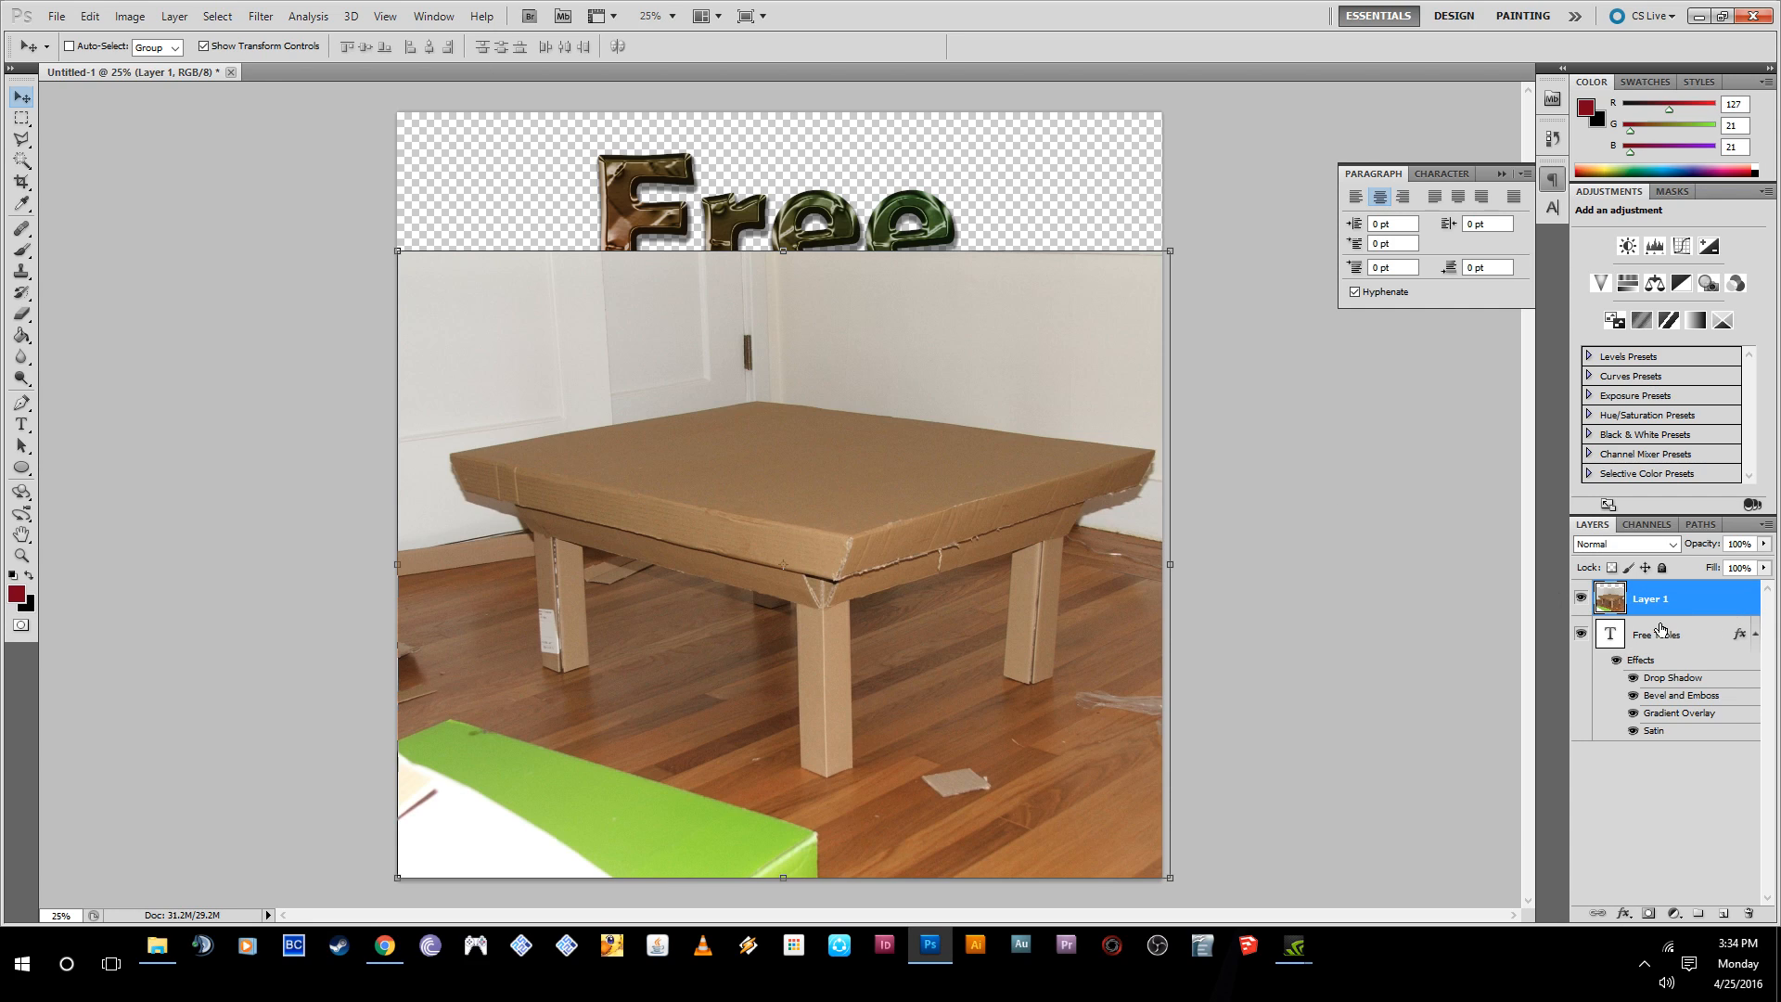
- Place the photo layer beneath the "Free Tables" text layer and move the text down over the table
{"action": "left_click_drag", "start_coordinate": [1644, 603], "coordinate": [1653, 794]}
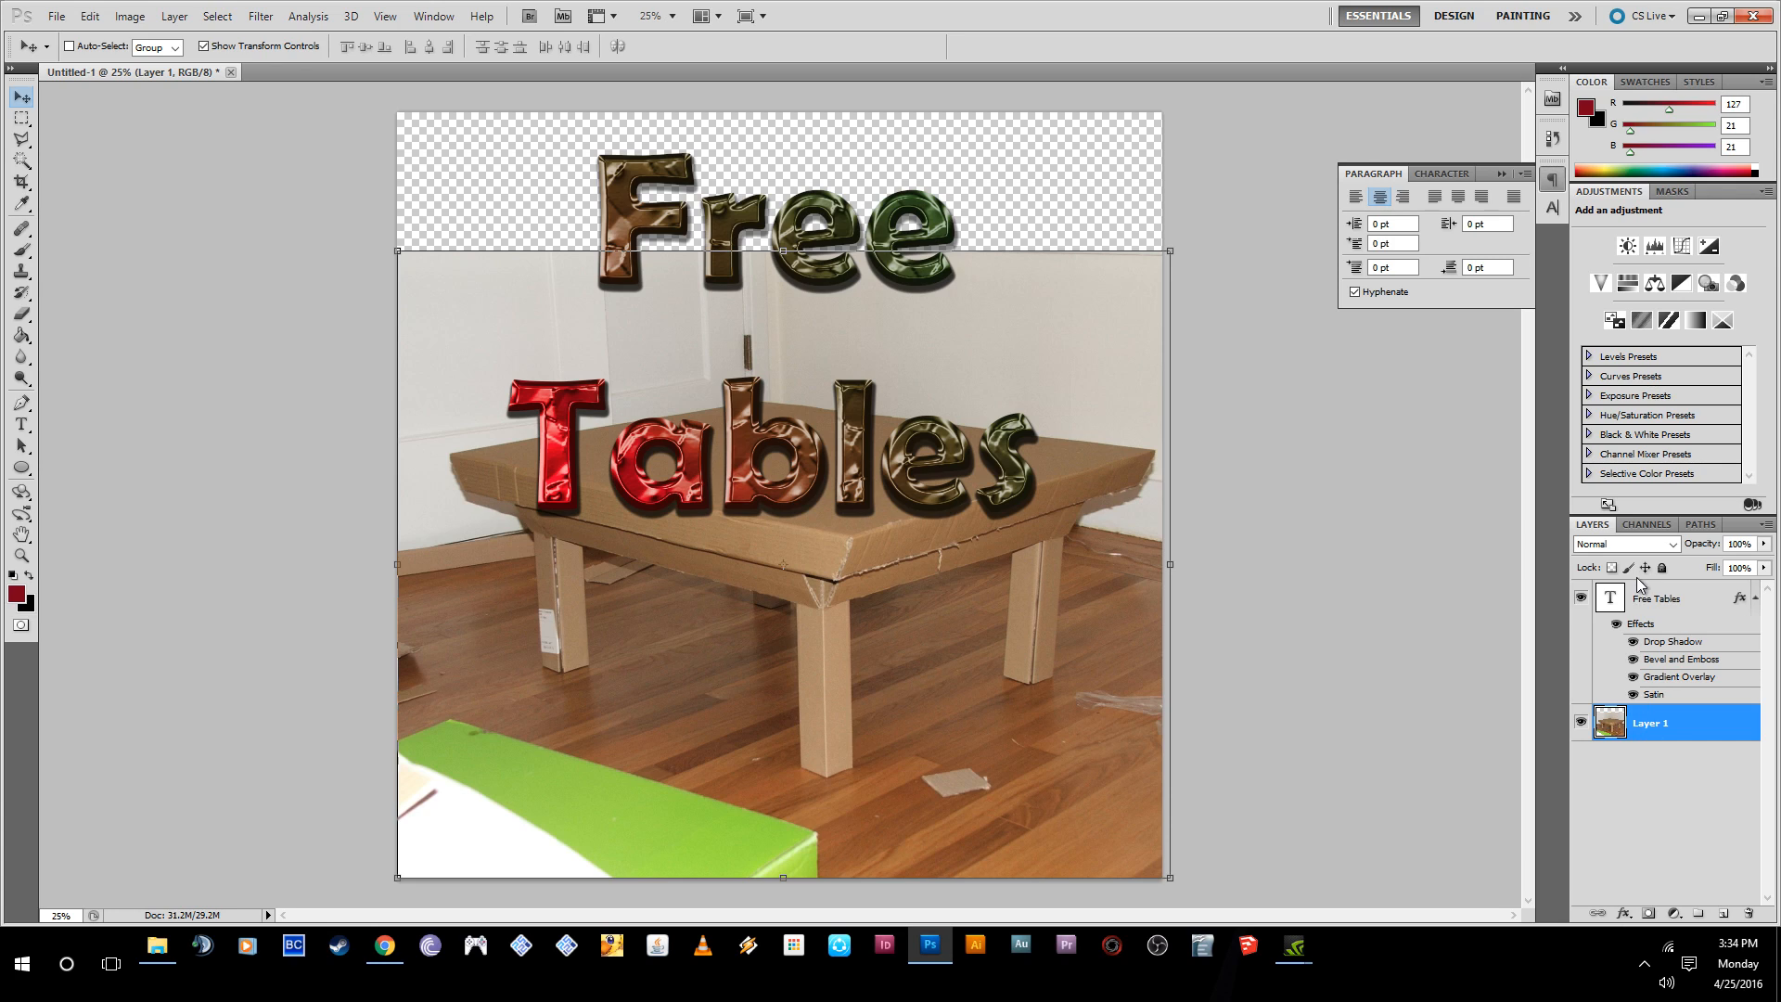
{"action": "left_click", "coordinate": [1653, 802]}
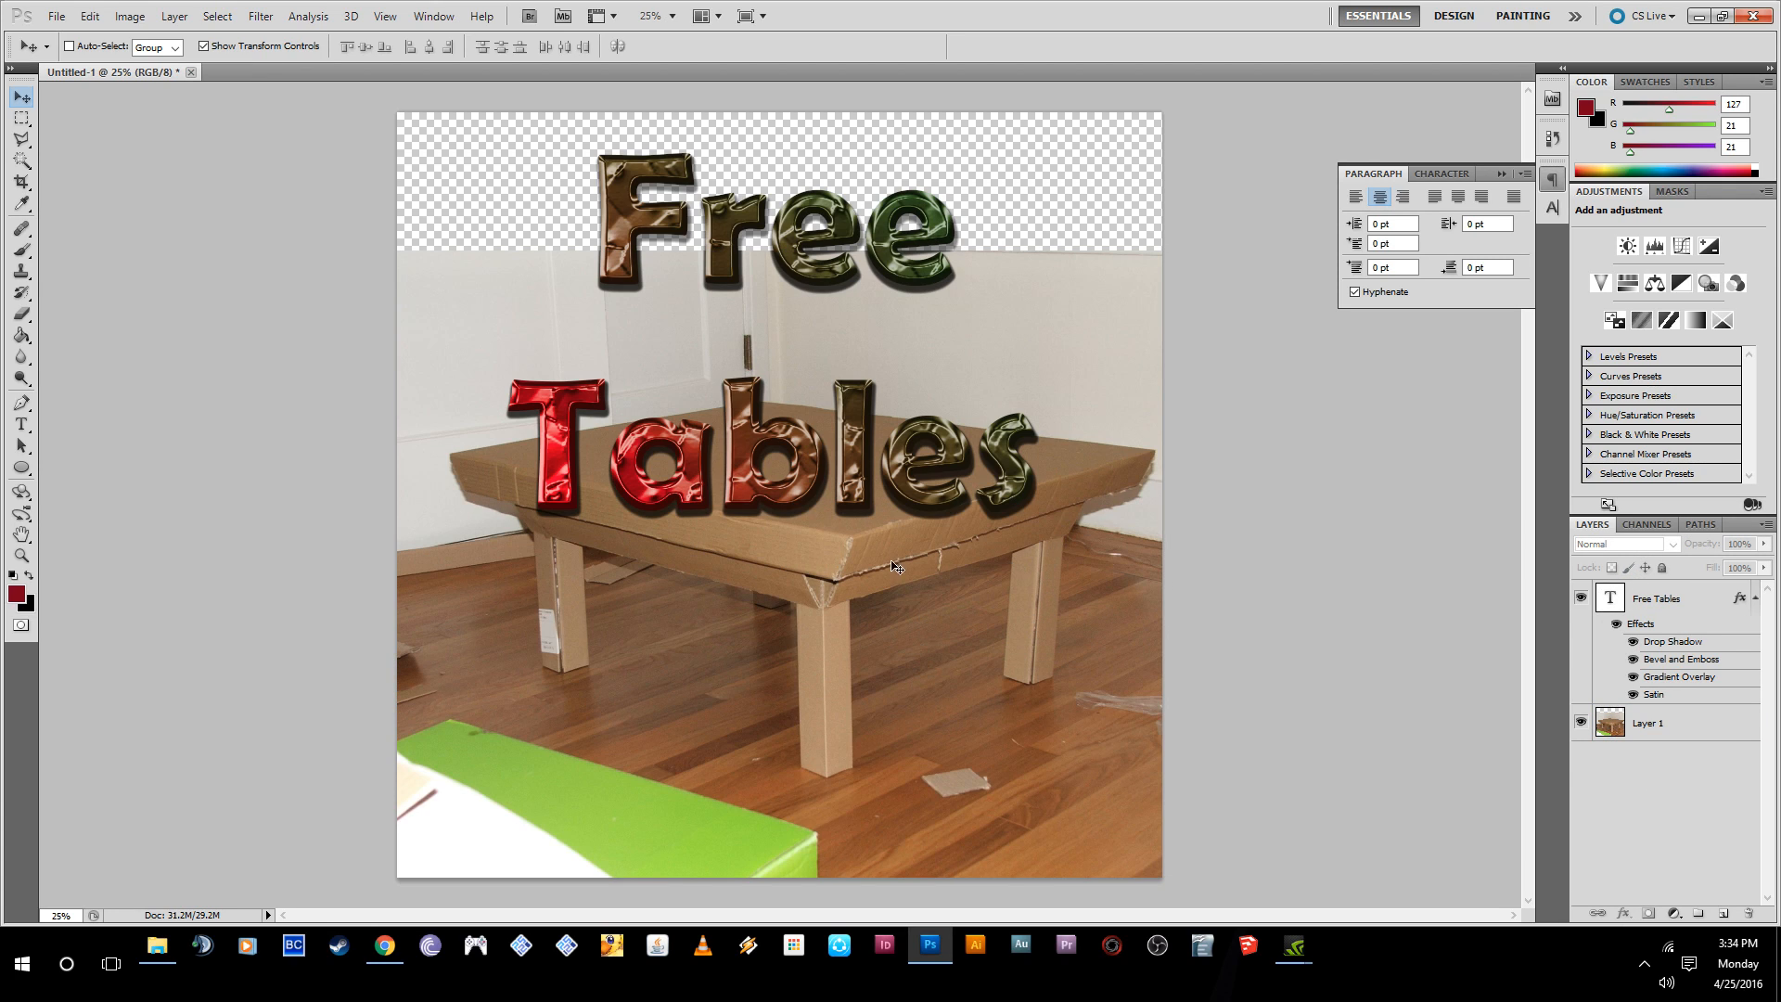
{"action": "left_click", "coordinate": [961, 518]}
{"action": "left_click", "coordinate": [886, 359]}
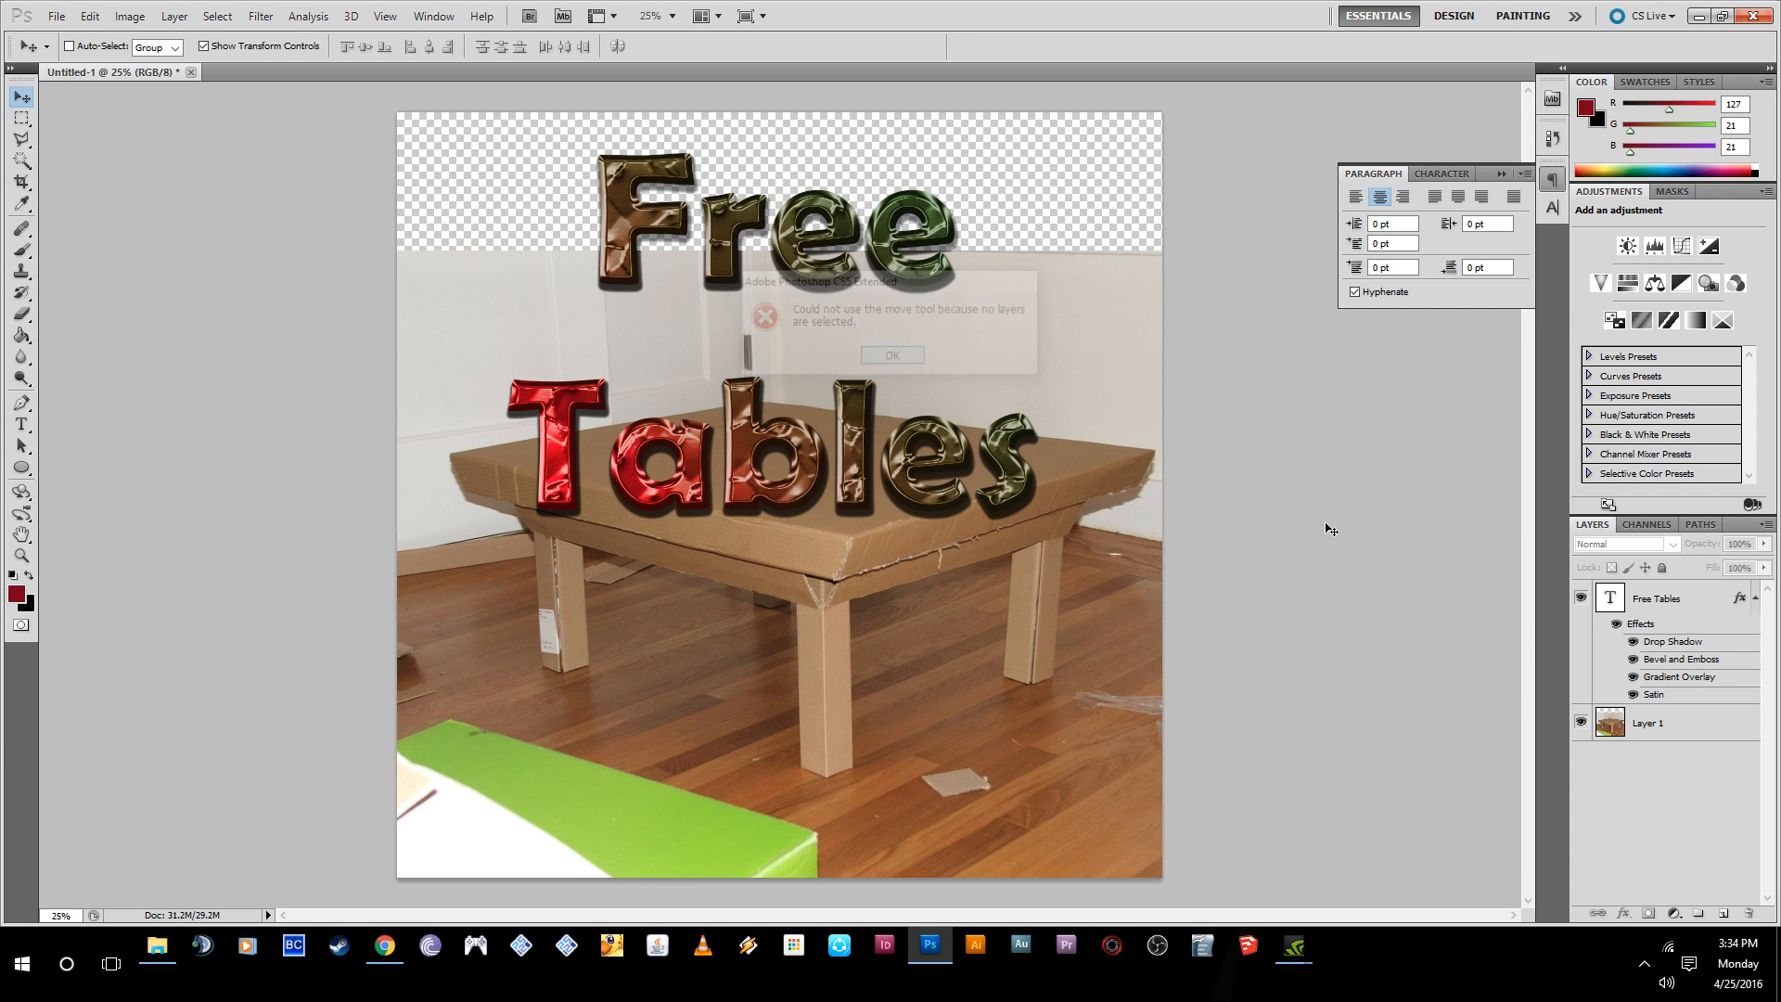
{"action": "left_click", "coordinate": [1657, 603]}
{"action": "left_click_drag", "start_coordinate": [990, 442], "coordinate": [1013, 656]}
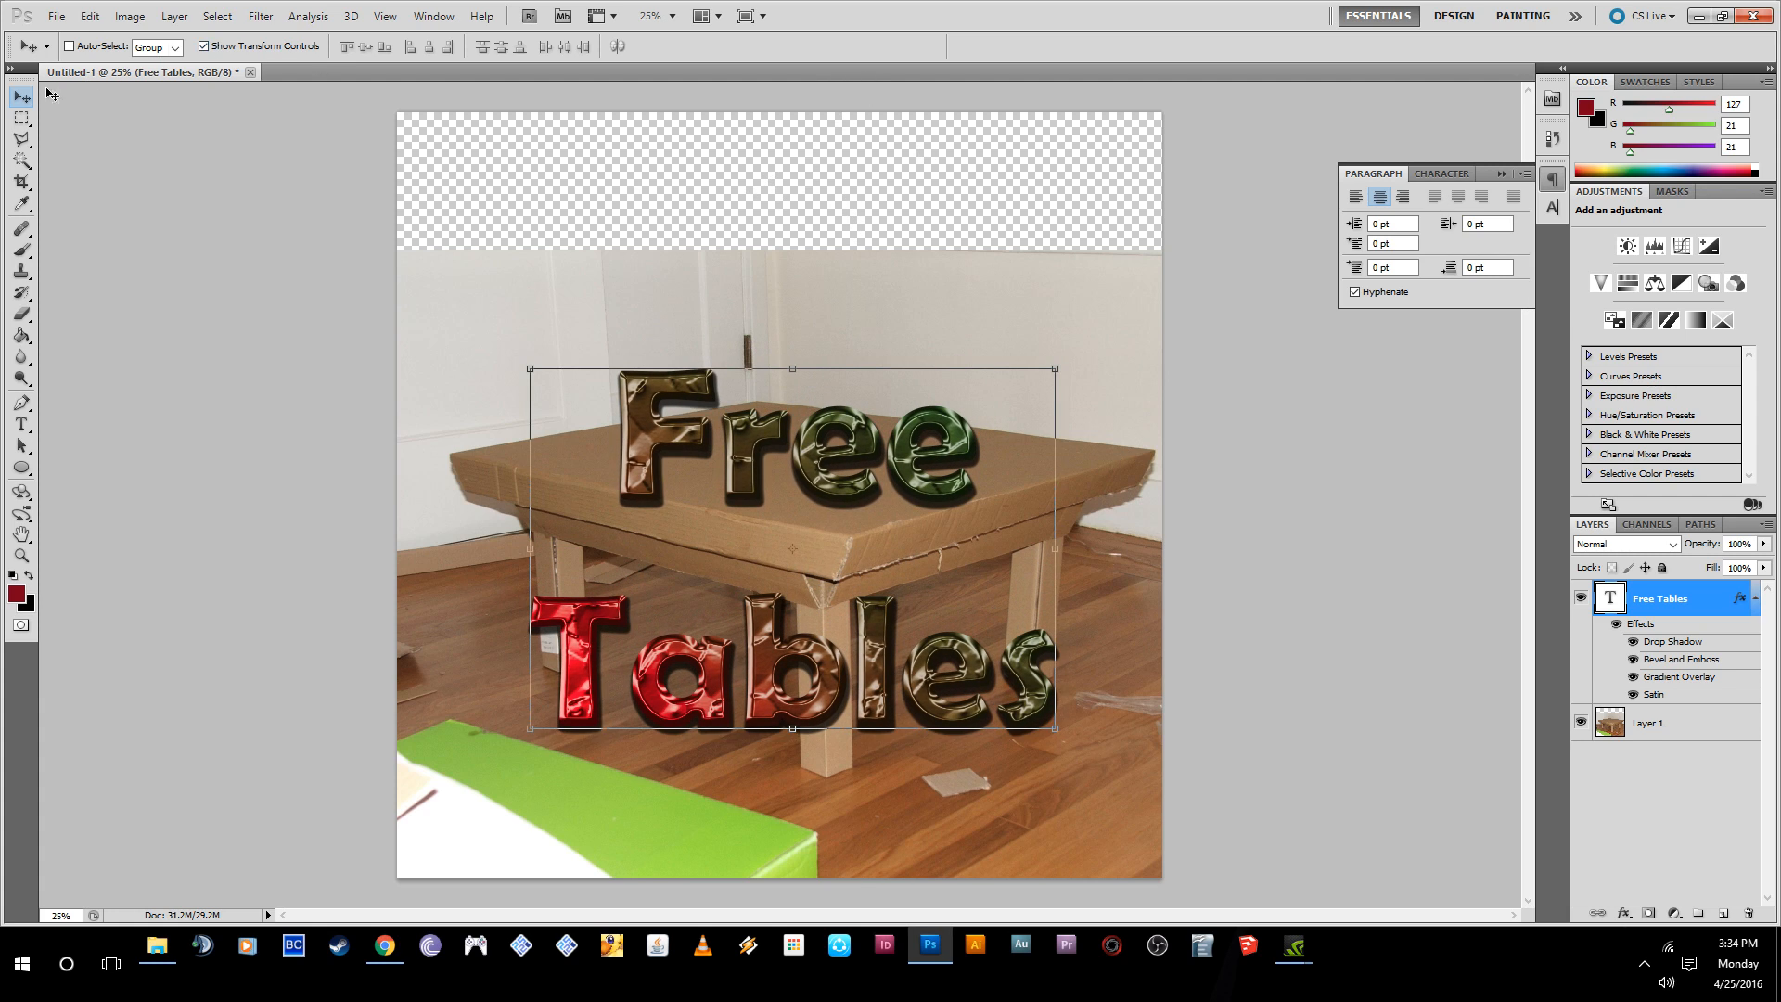
- Try cropping the canvas to the photo area without the transparent strip, and undo the crop
{"action": "left_click", "coordinate": [21, 182]}
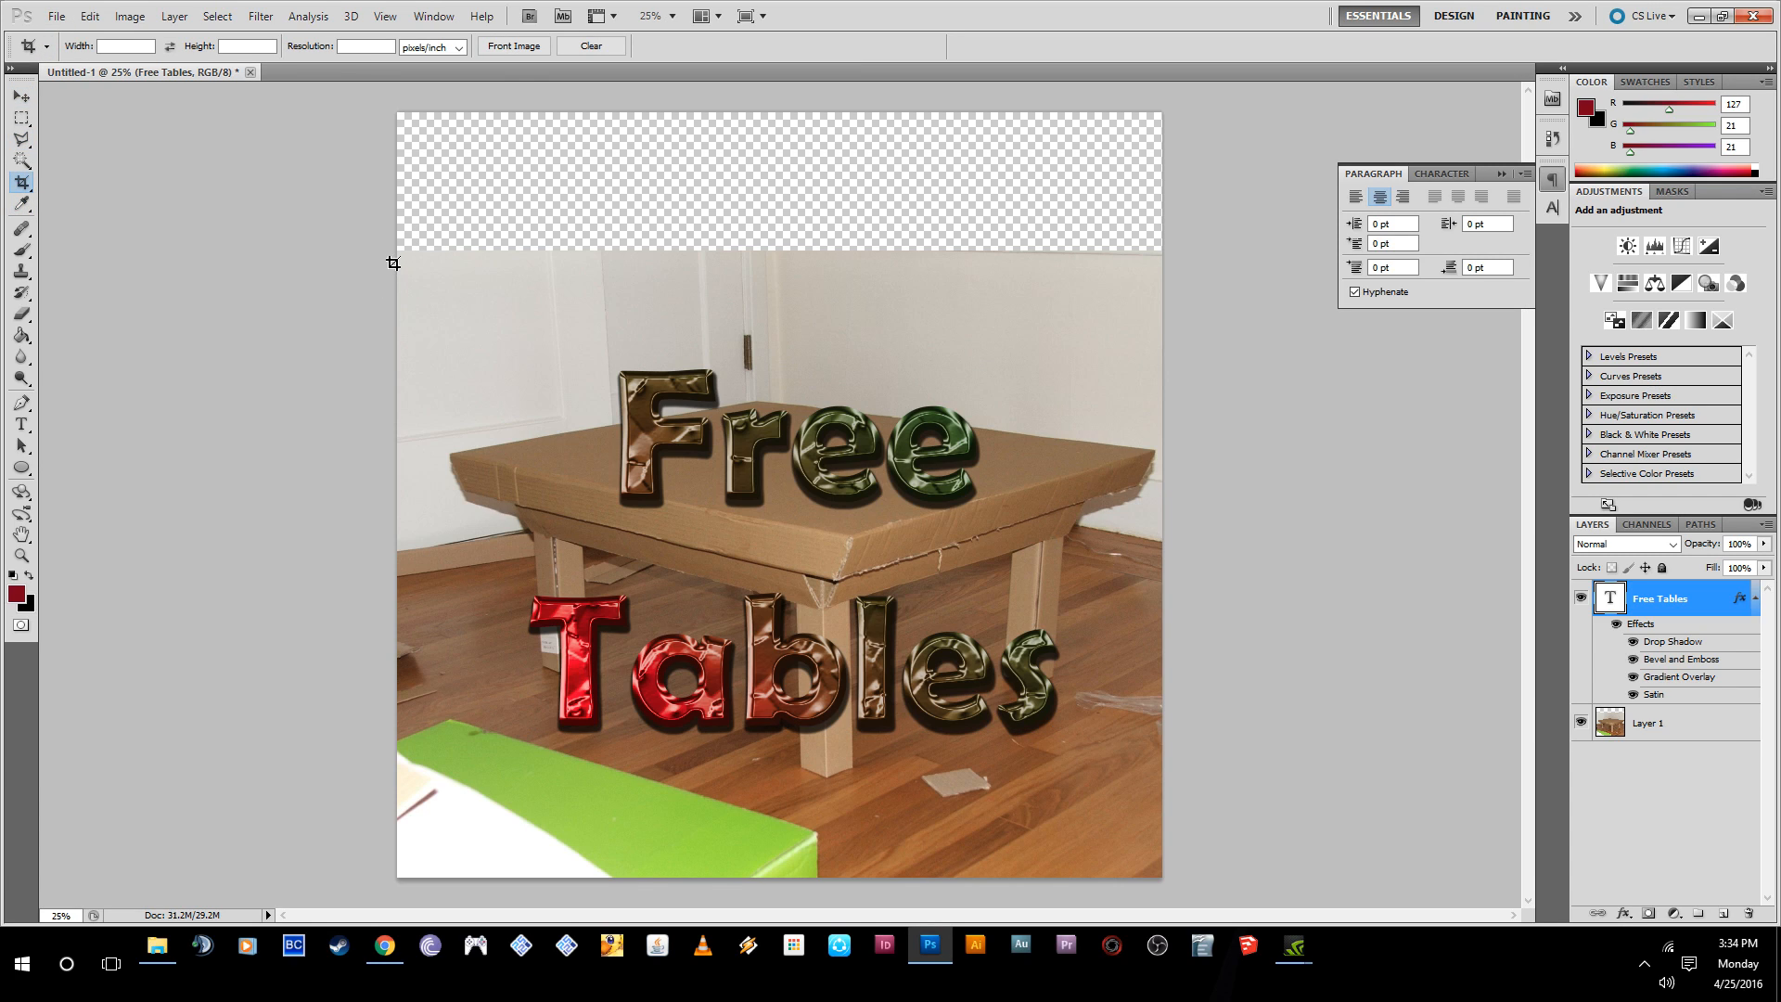
{"action": "left_click_drag", "start_coordinate": [1055, 676], "coordinate": [1176, 866]}
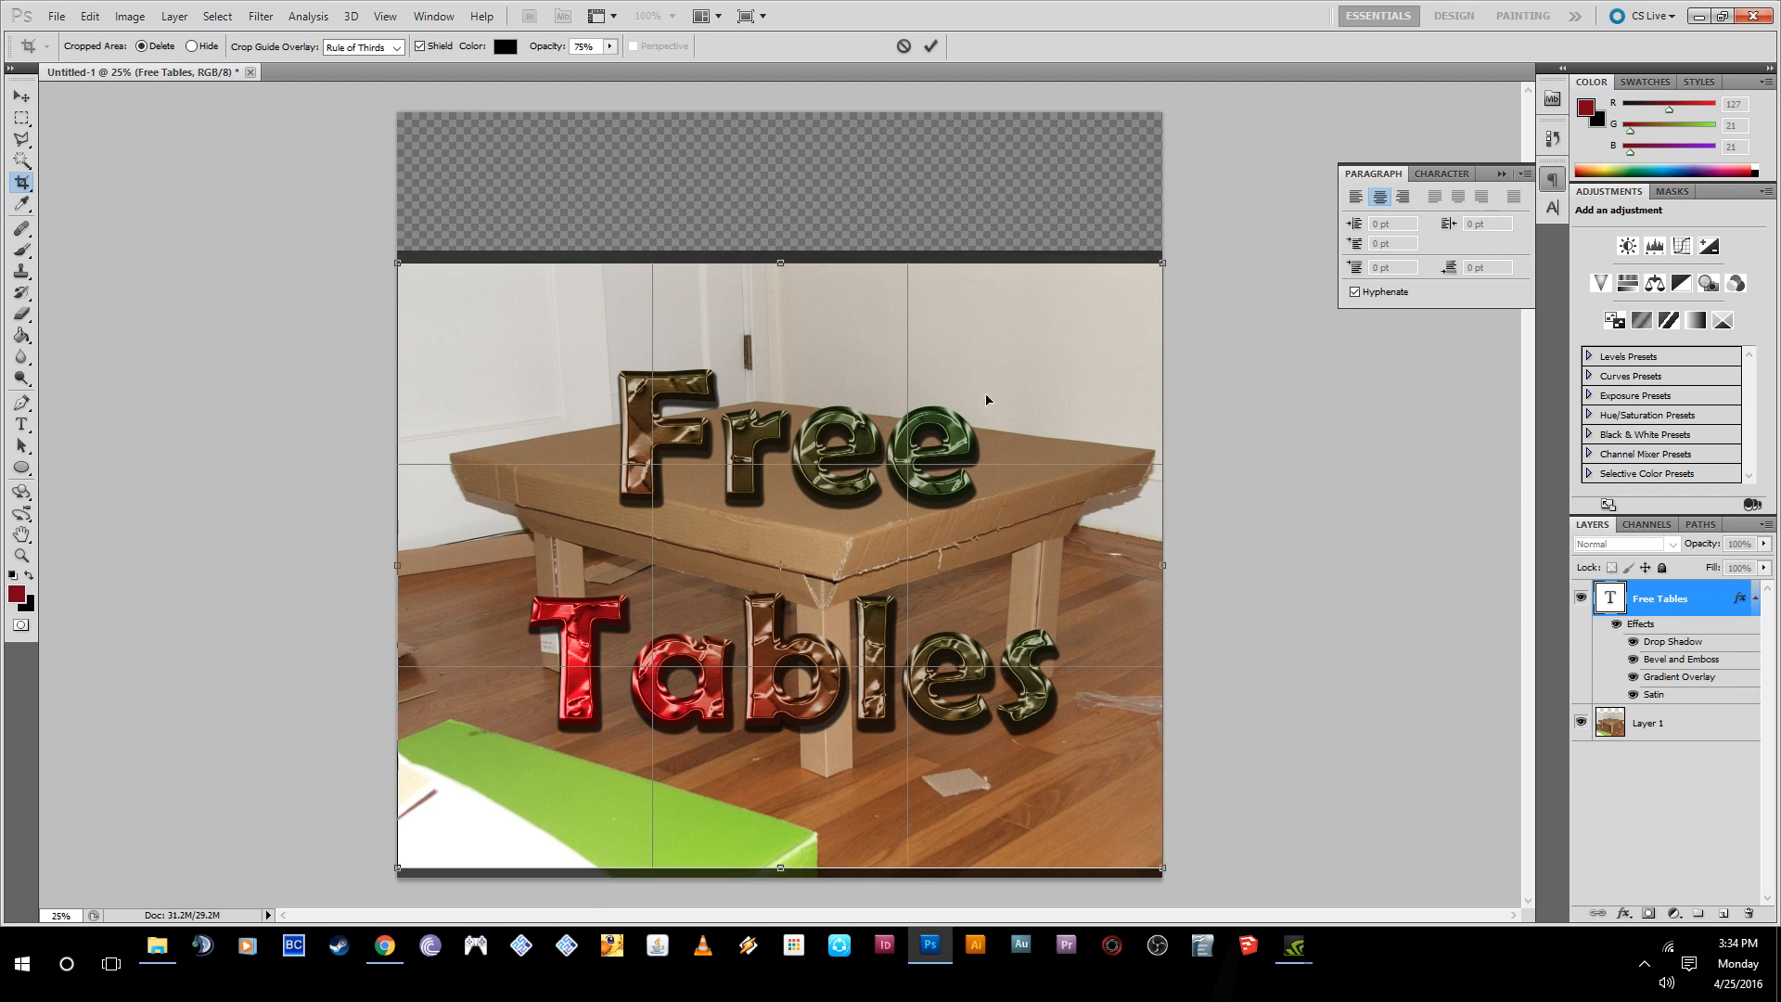
{"action": "left_click", "coordinate": [932, 48]}
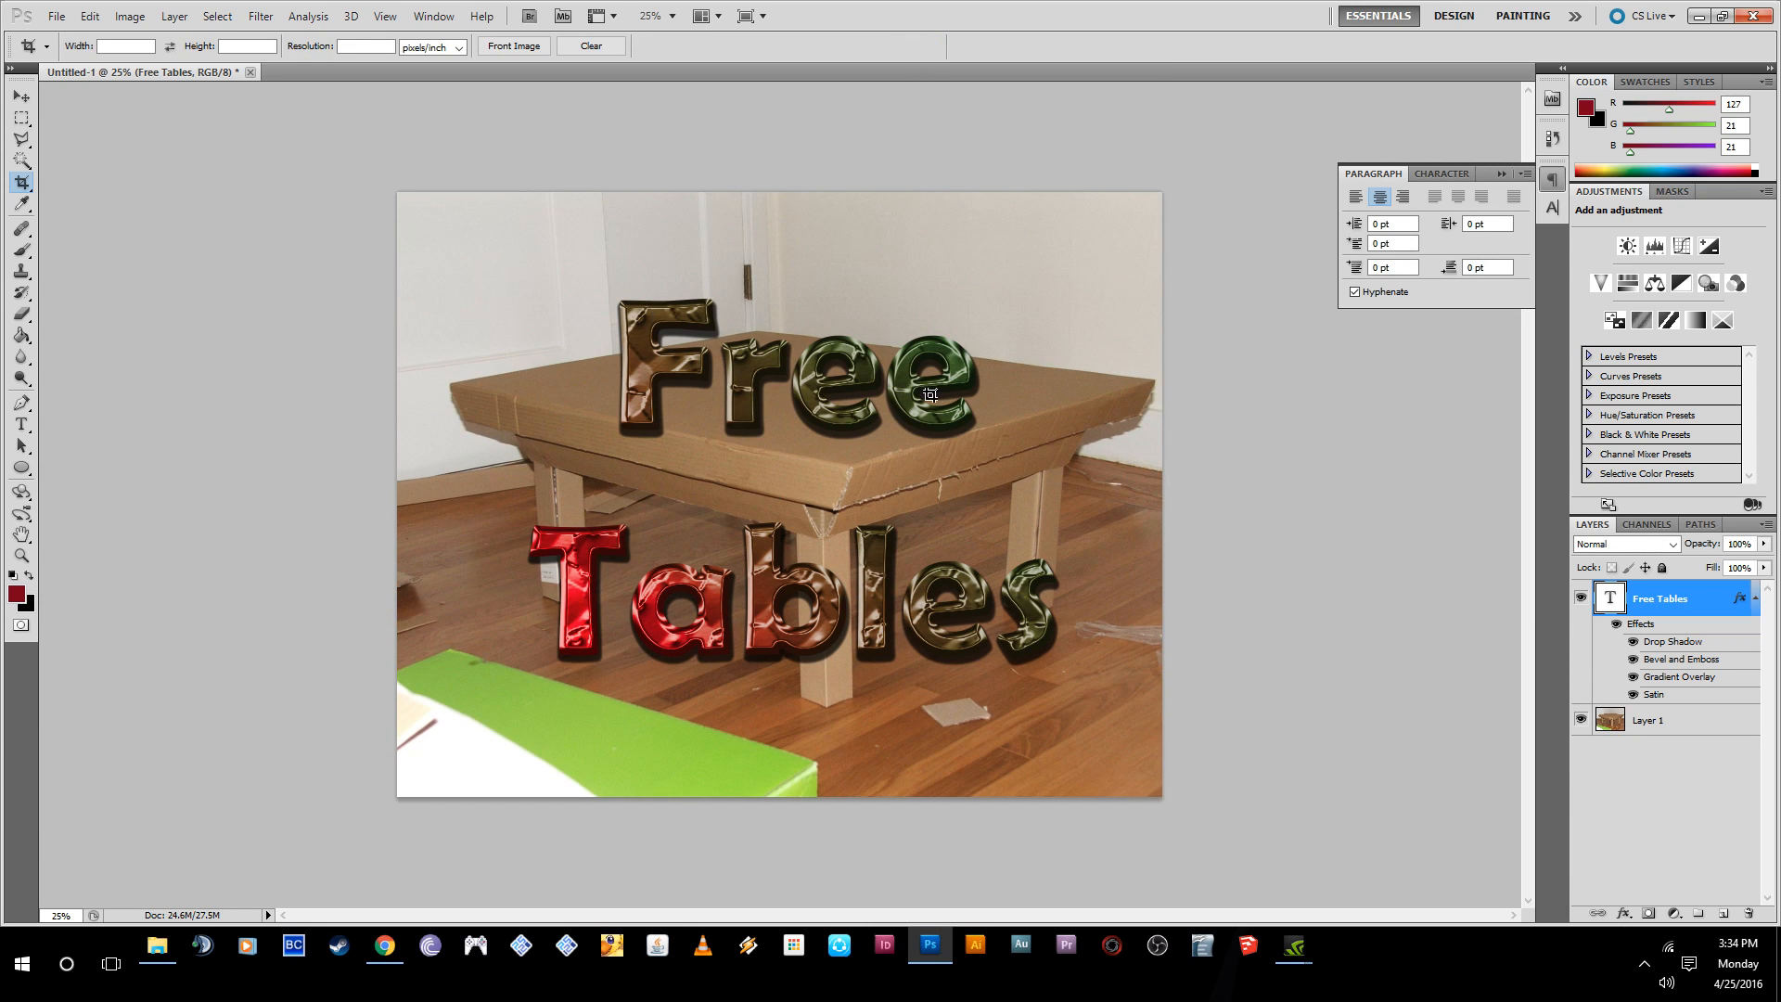
{"action": "key", "text": "ctrl+z"}
- Crop off the transparent strip above the photo plus slim margins along its left and lower edges, and deselect all layers
{"action": "left_click_drag", "start_coordinate": [380, 269], "coordinate": [1165, 879]}
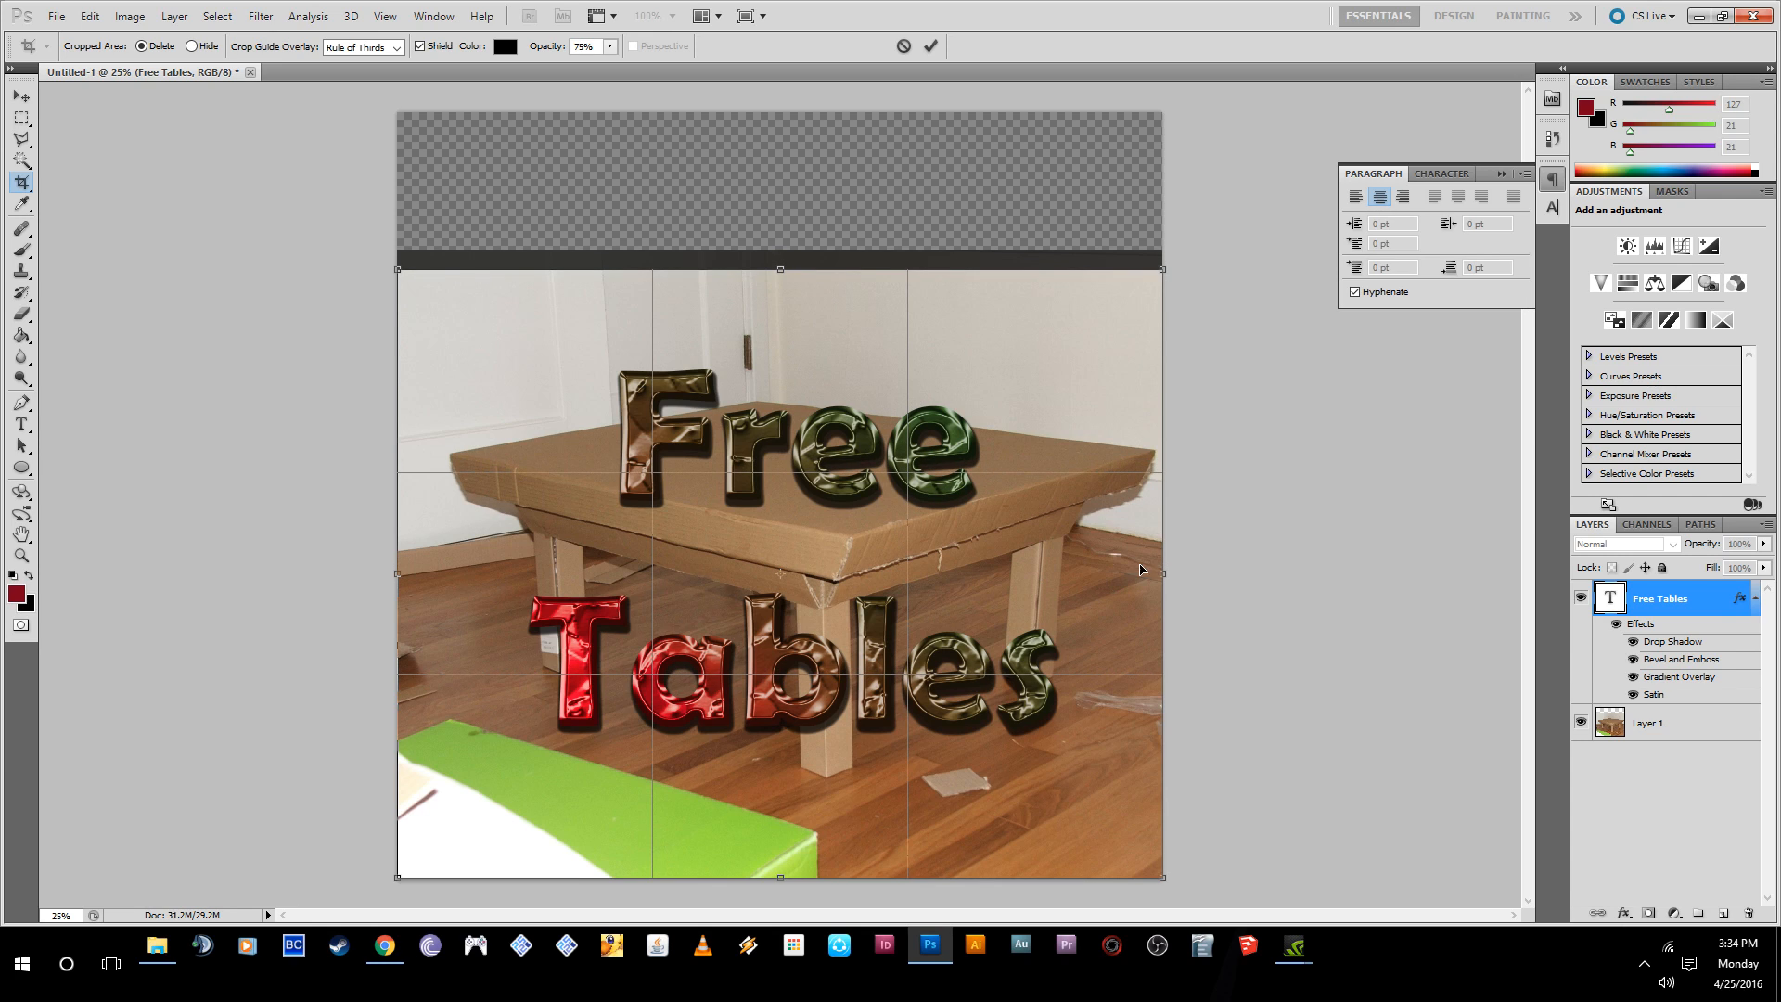
{"action": "left_click_drag", "start_coordinate": [1161, 574], "coordinate": [1113, 575]}
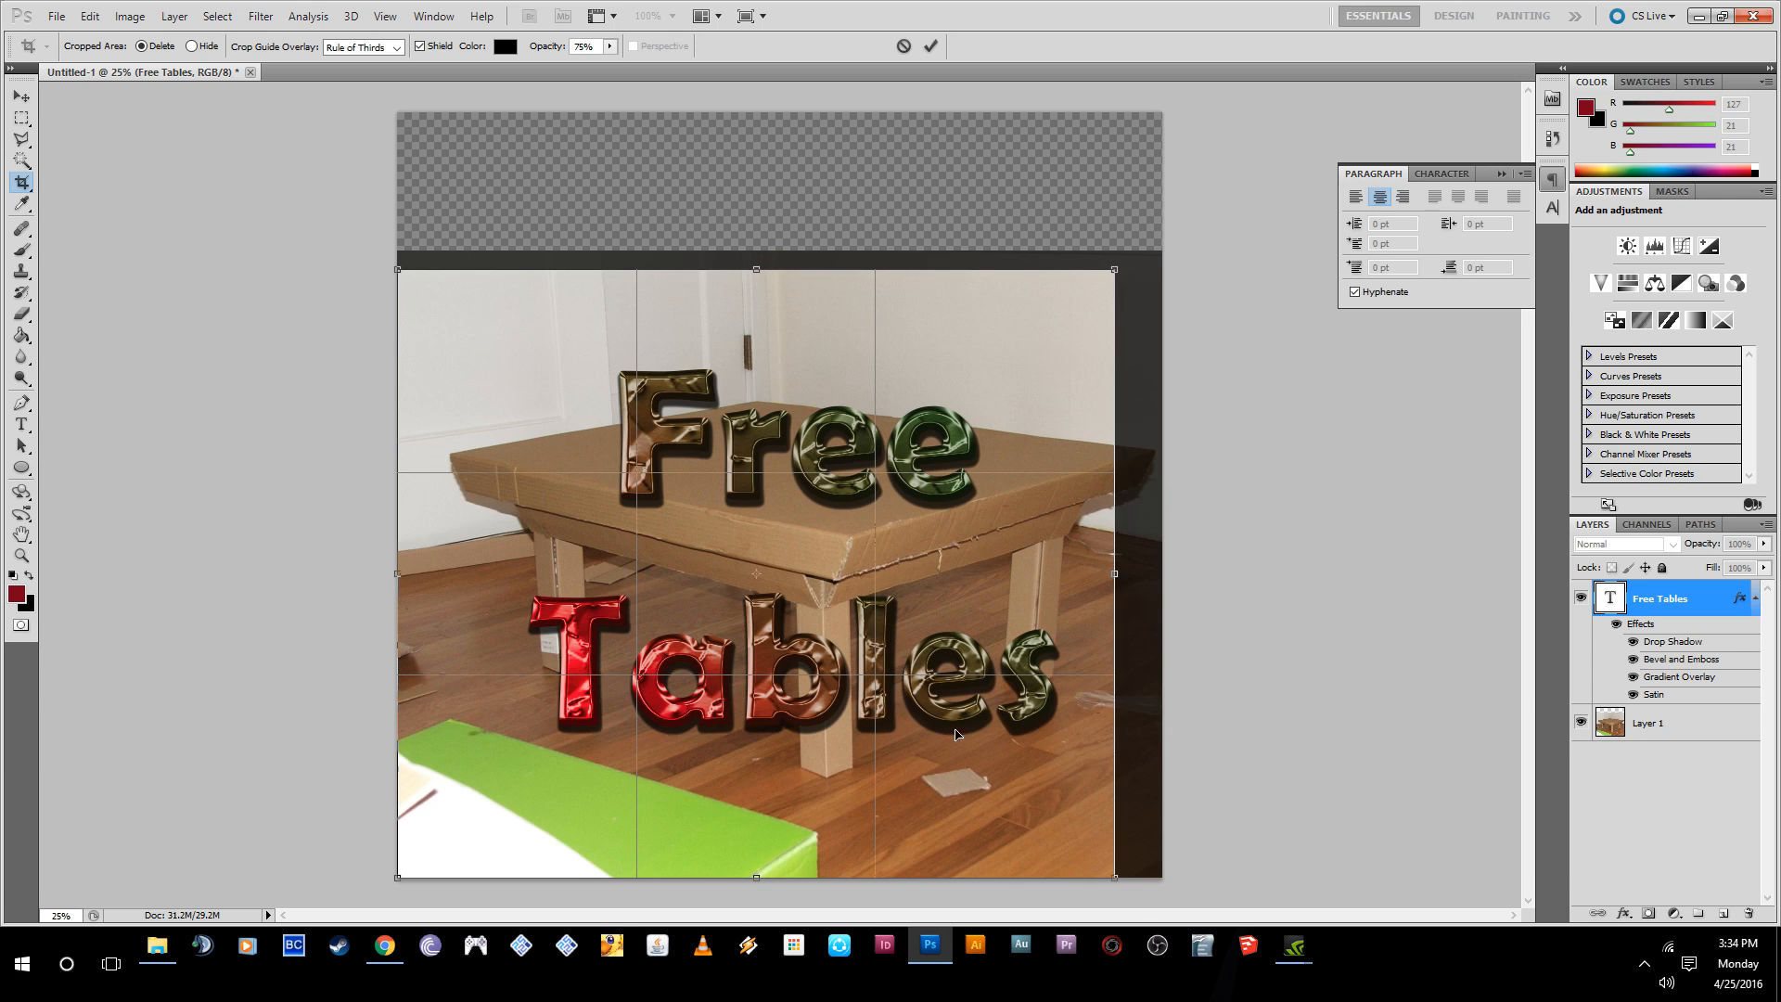
{"action": "left_click_drag", "start_coordinate": [759, 878], "coordinate": [759, 813]}
{"action": "left_click_drag", "start_coordinate": [1120, 540], "coordinate": [1165, 554]}
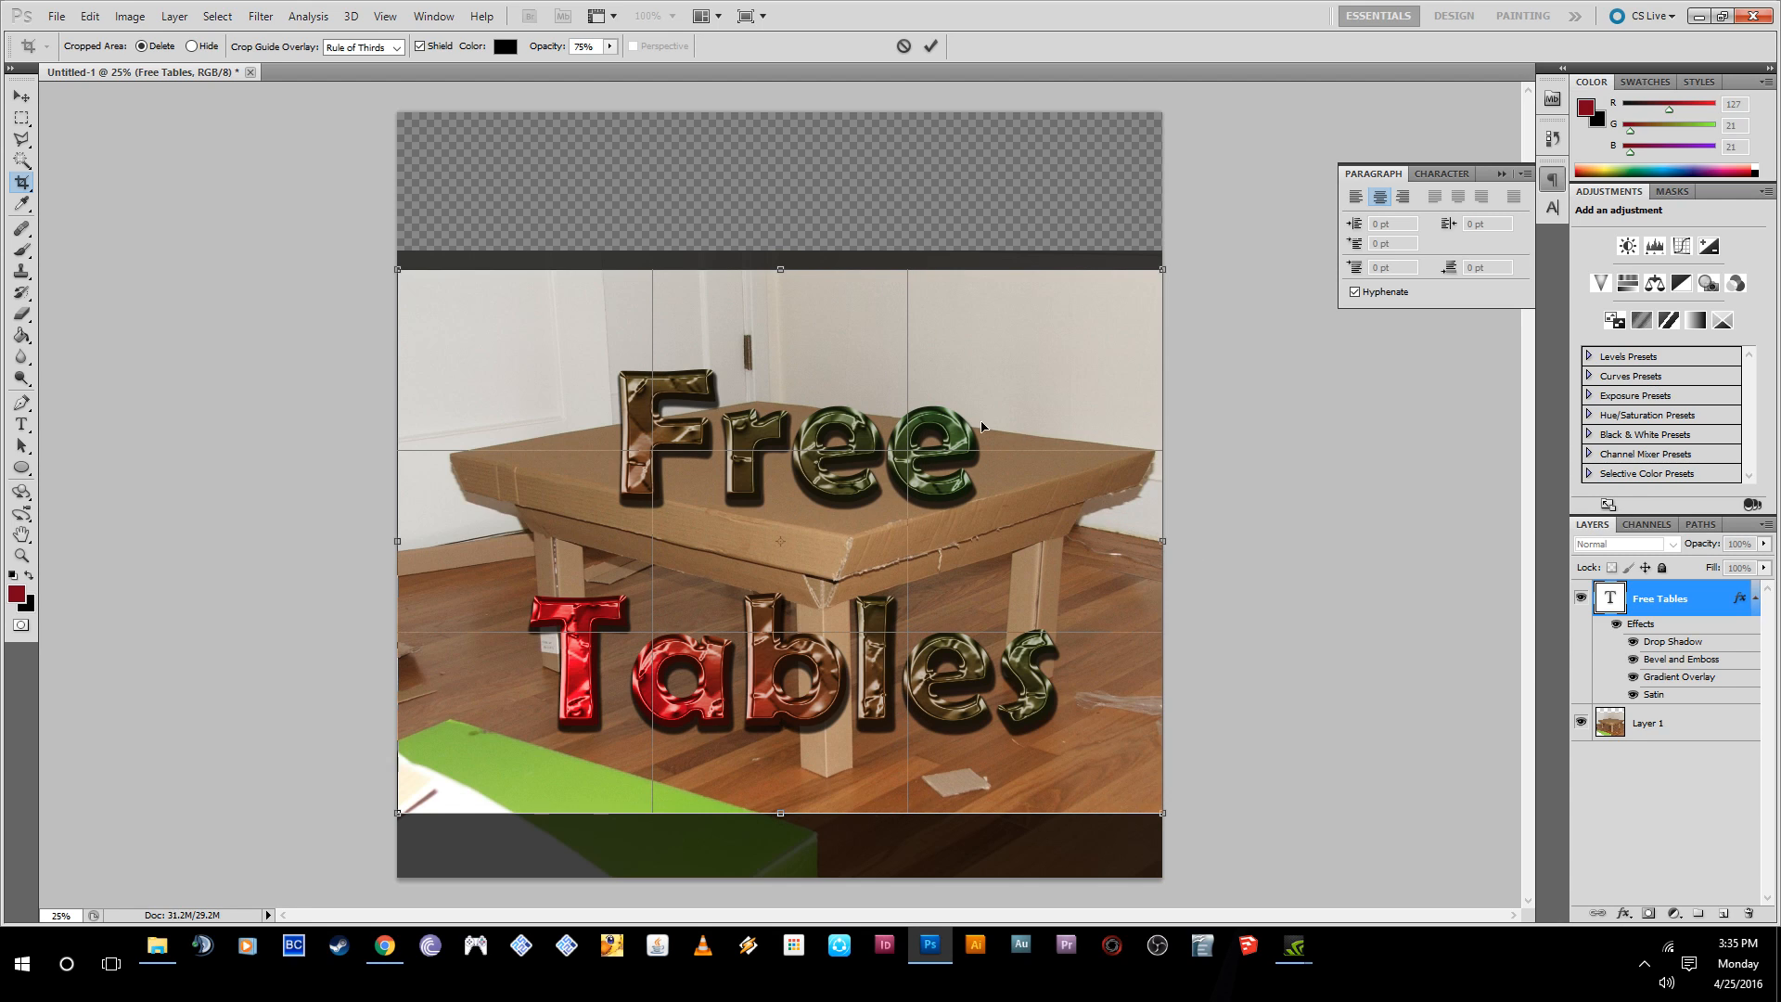
{"action": "left_click_drag", "start_coordinate": [399, 545], "coordinate": [471, 542]}
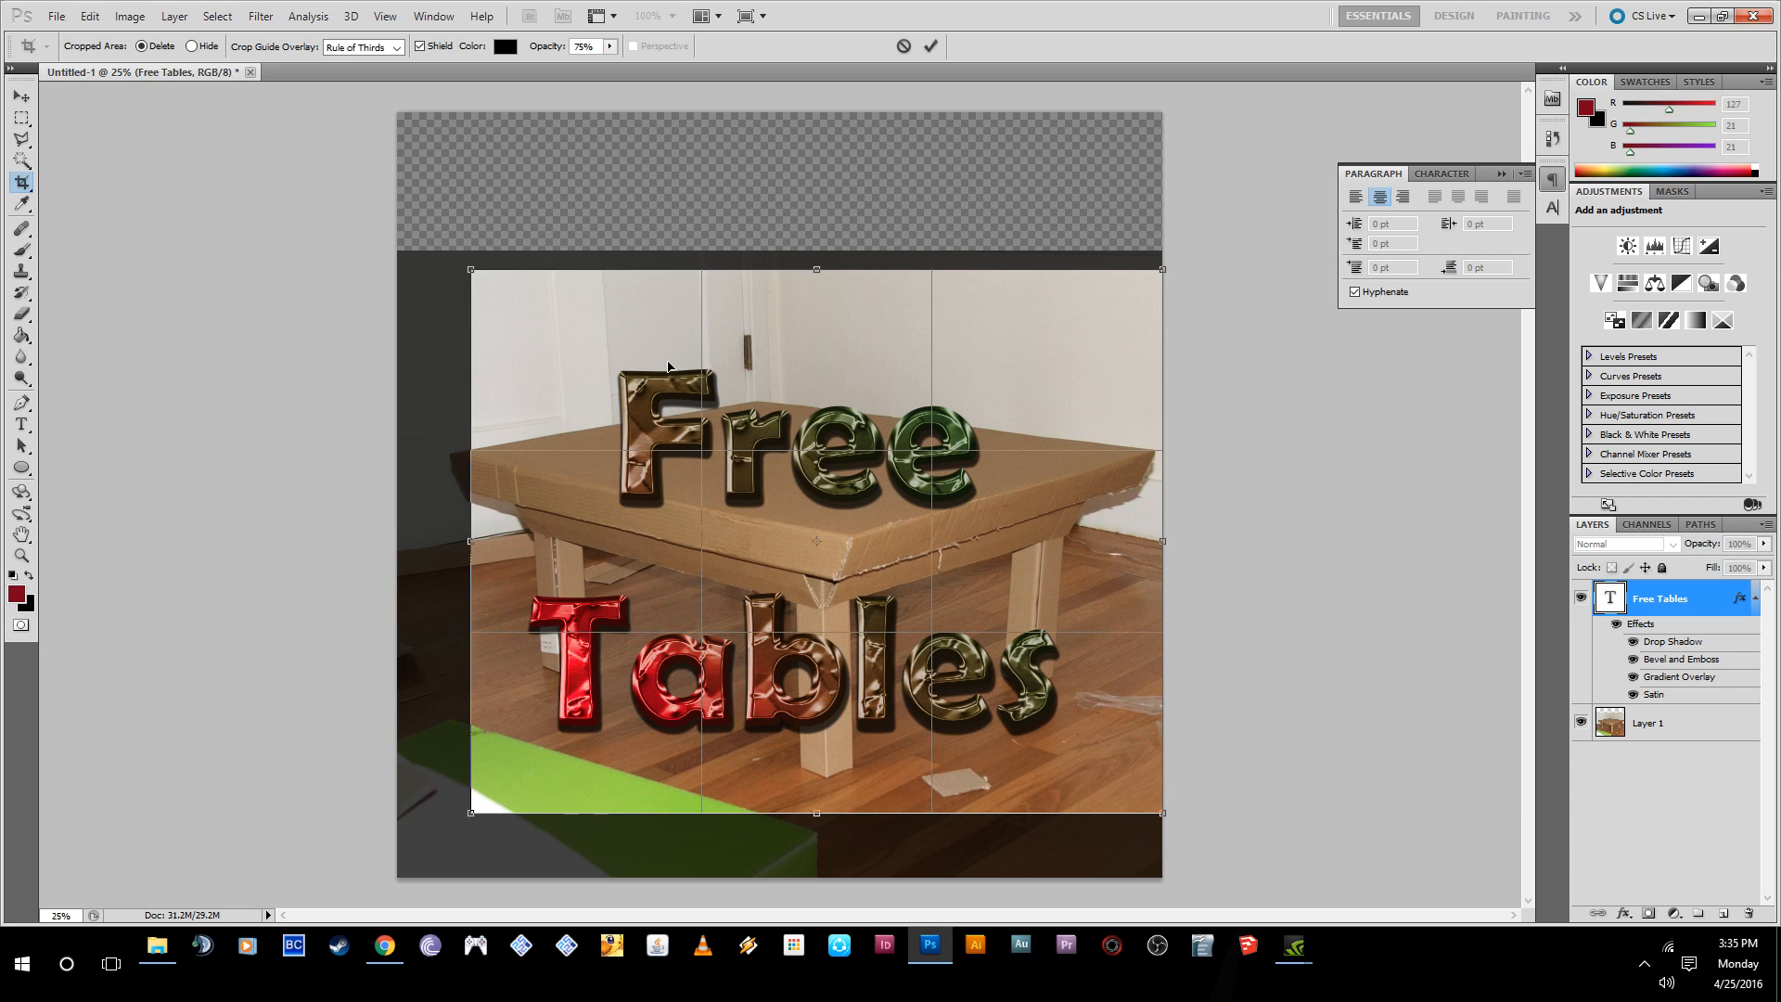
{"action": "left_click_drag", "start_coordinate": [472, 543], "coordinate": [436, 541]}
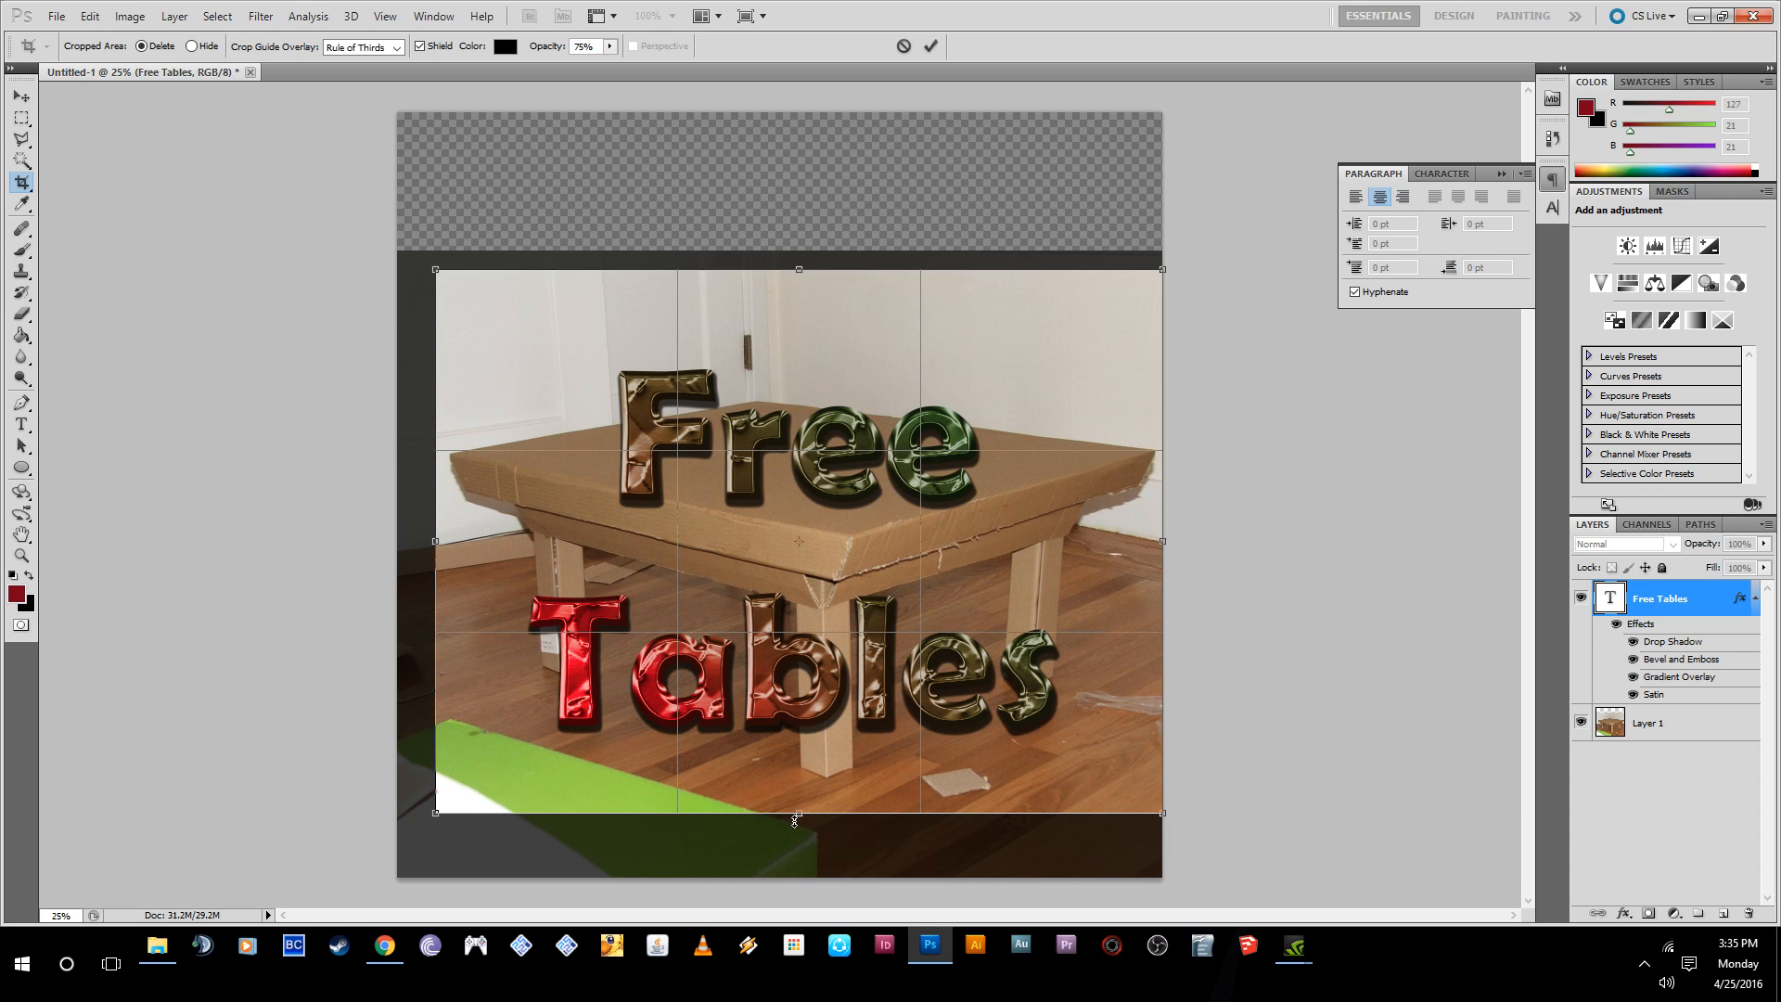
{"action": "left_click_drag", "start_coordinate": [800, 819], "coordinate": [799, 864]}
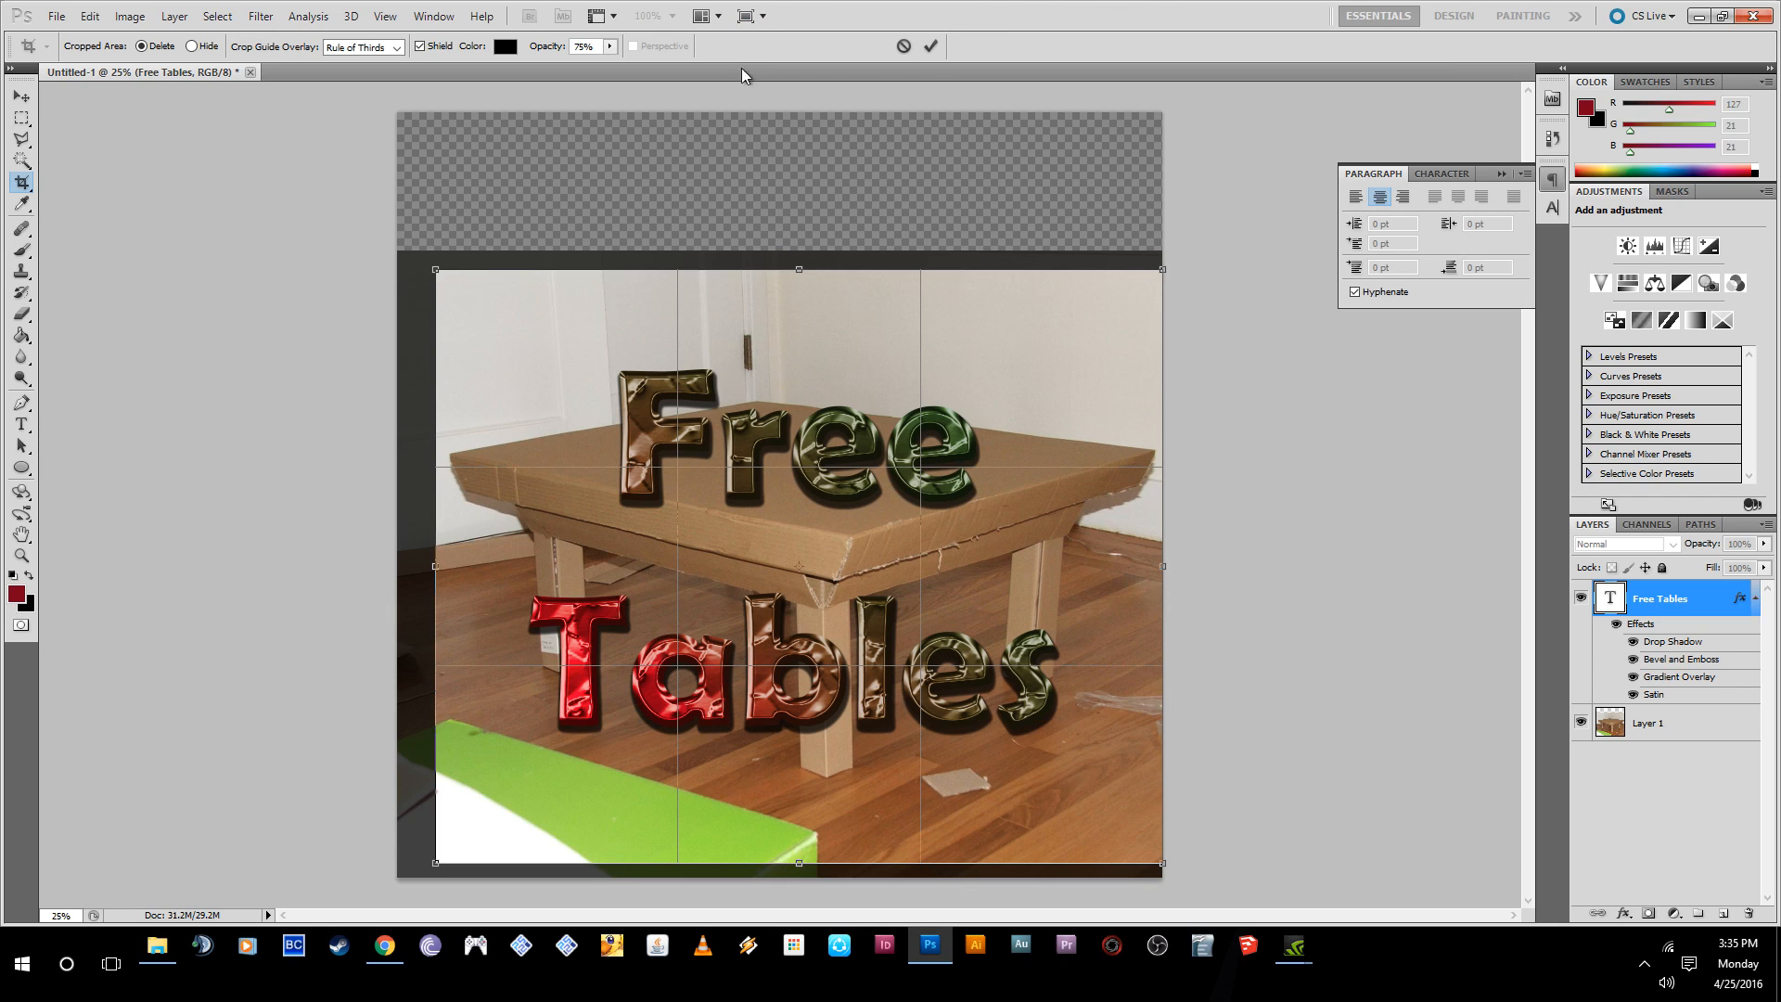
{"action": "left_click", "coordinate": [930, 45]}
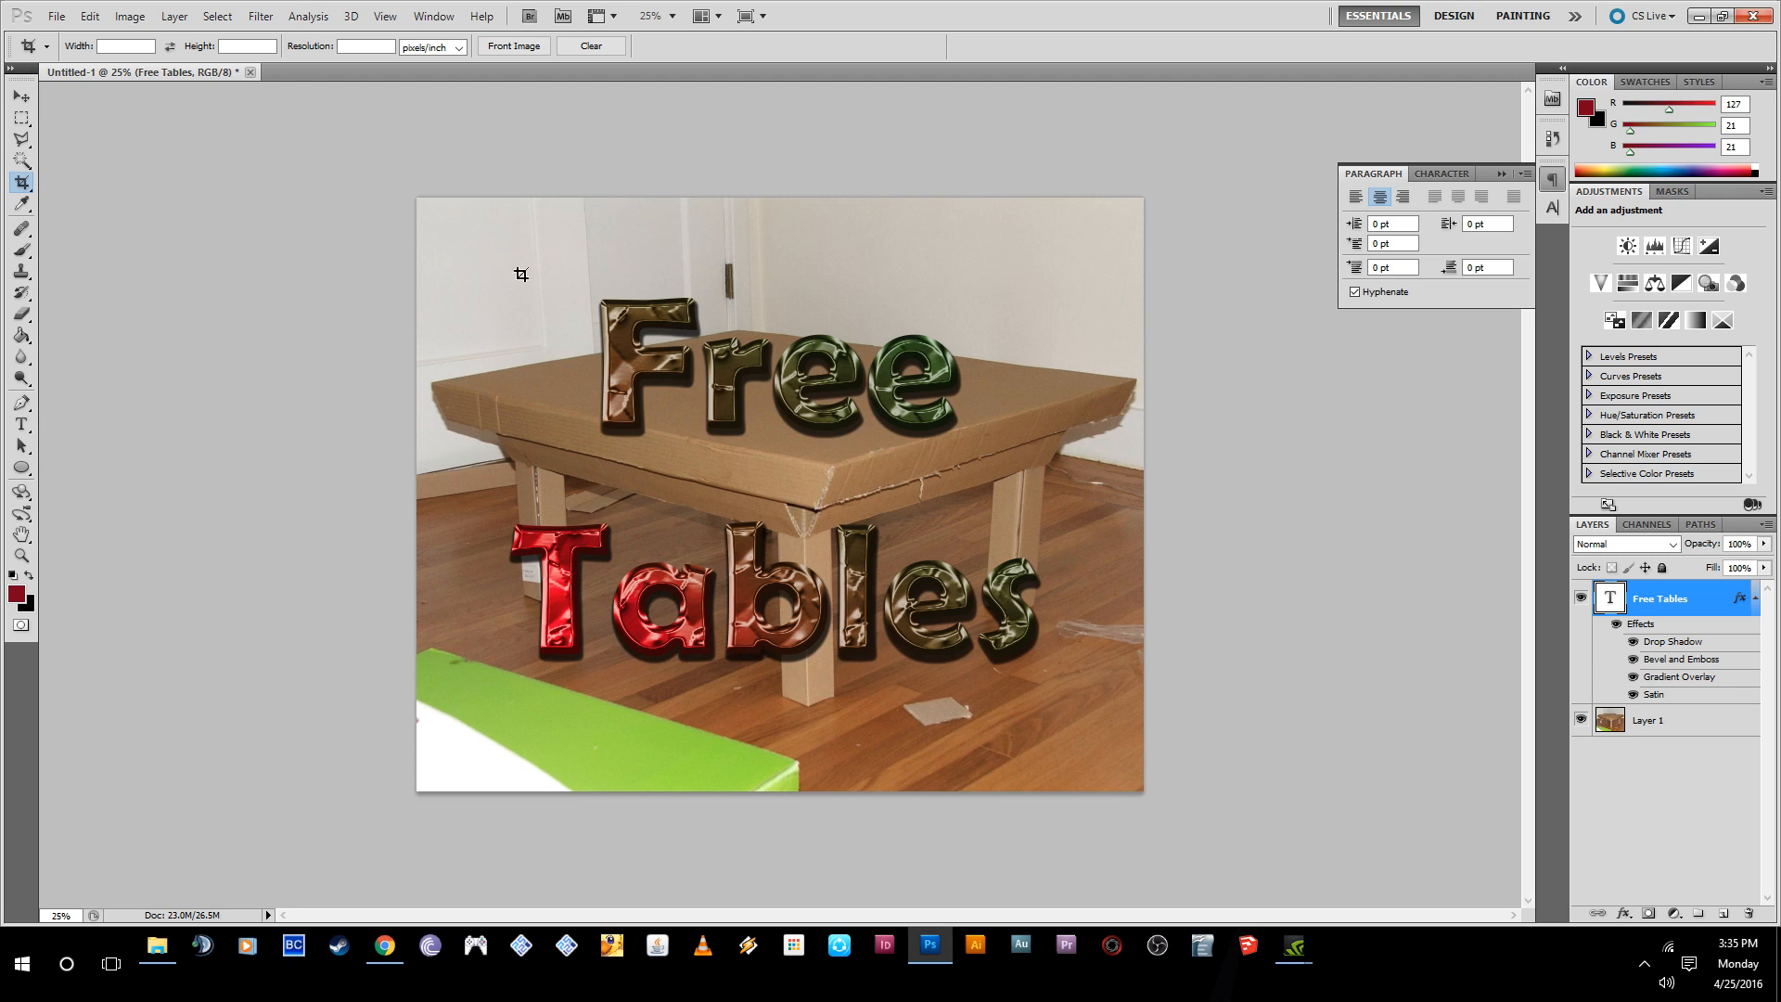
{"action": "left_click", "coordinate": [20, 97]}
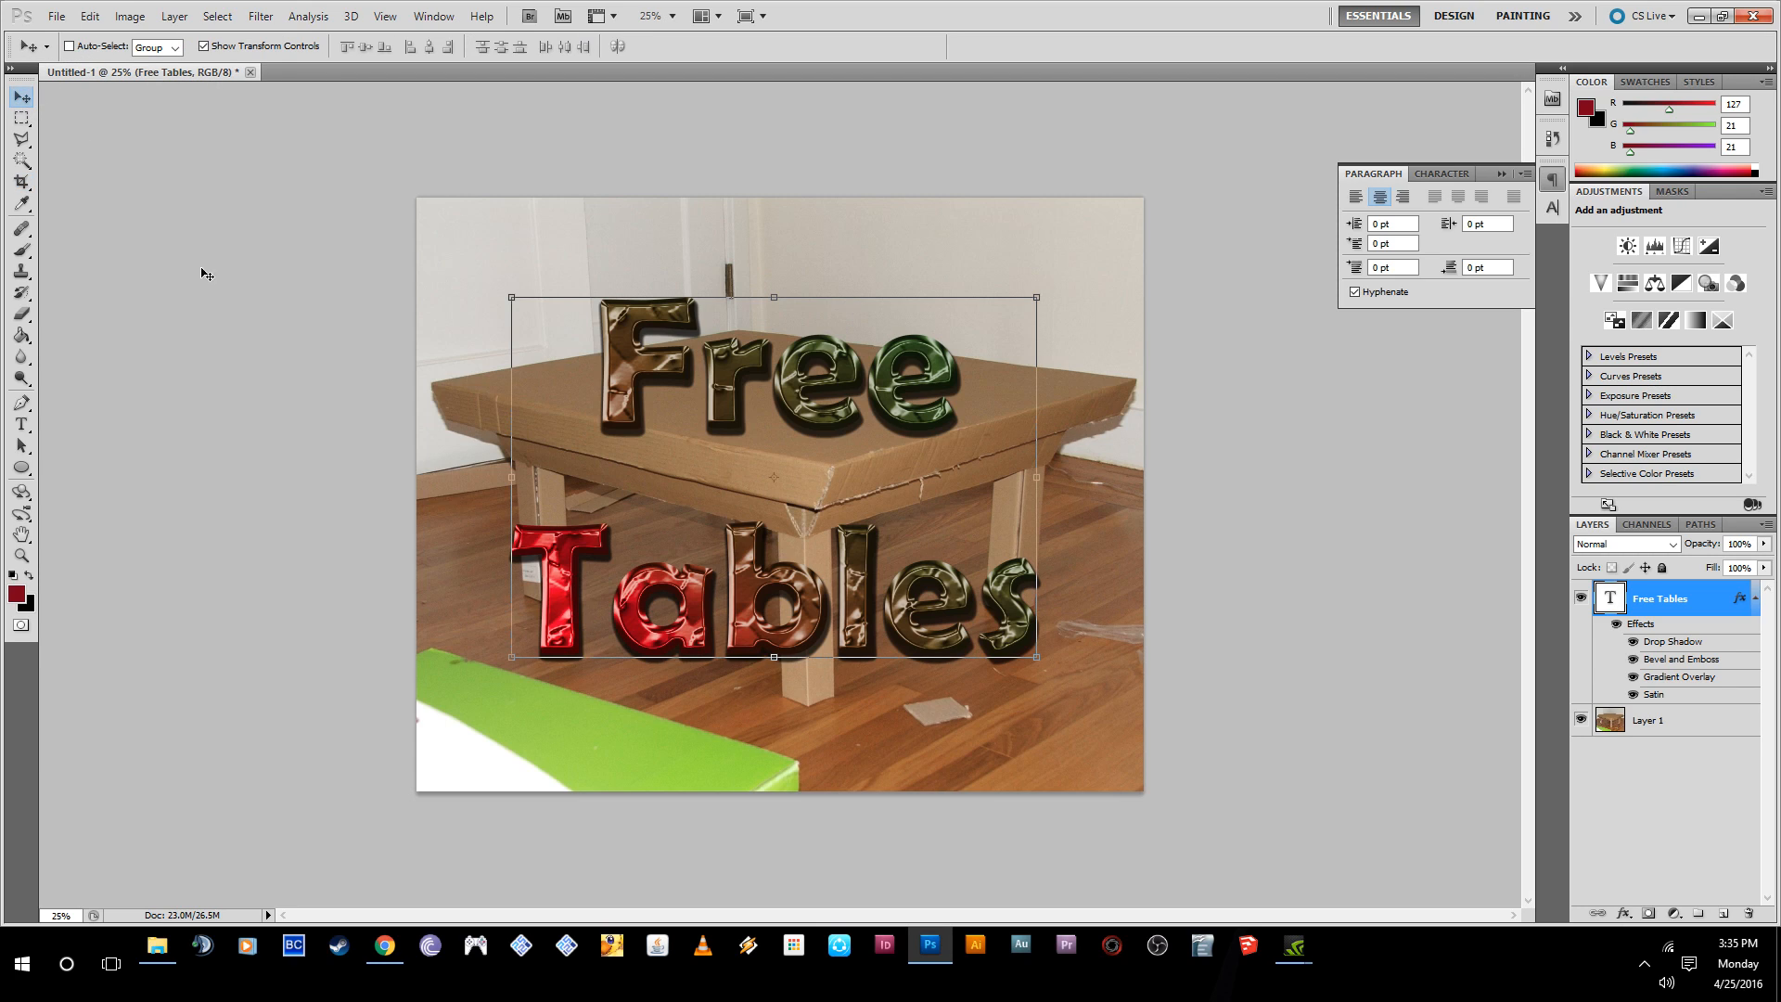
{"action": "left_click", "coordinate": [1665, 831]}
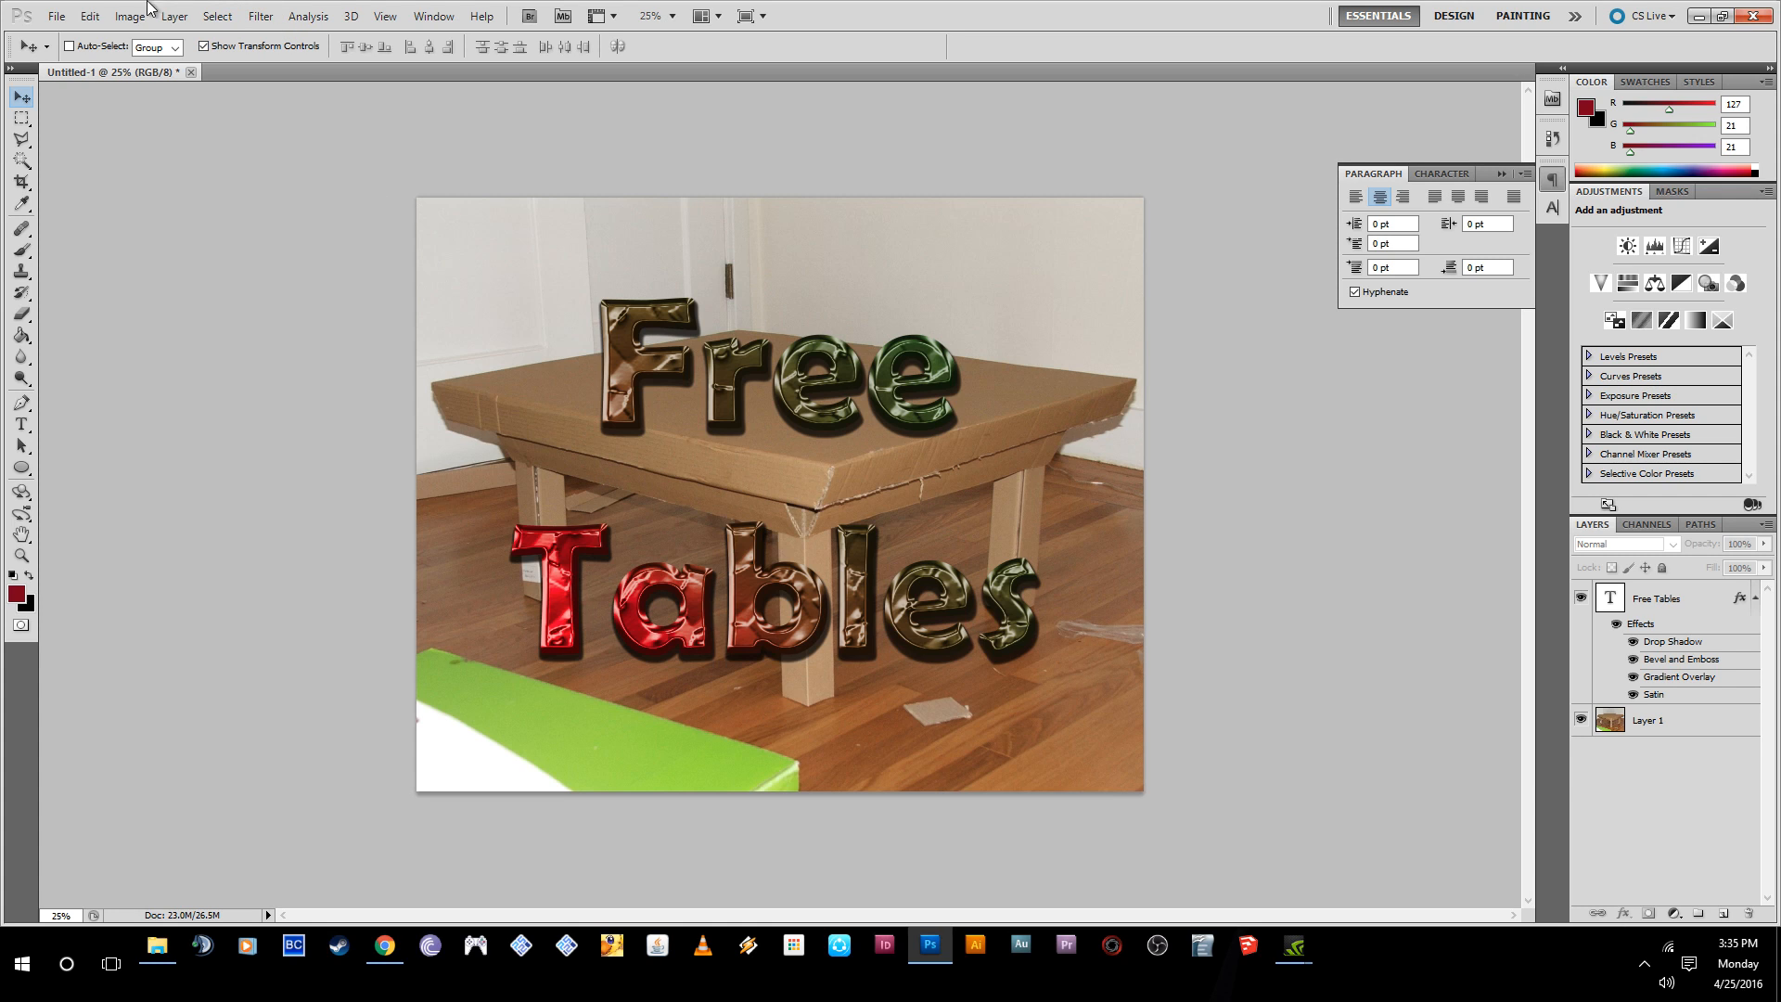
- Start saving a copy of the image in JPEG format with the file name "Free Tables"
{"action": "left_click", "coordinate": [55, 16]}
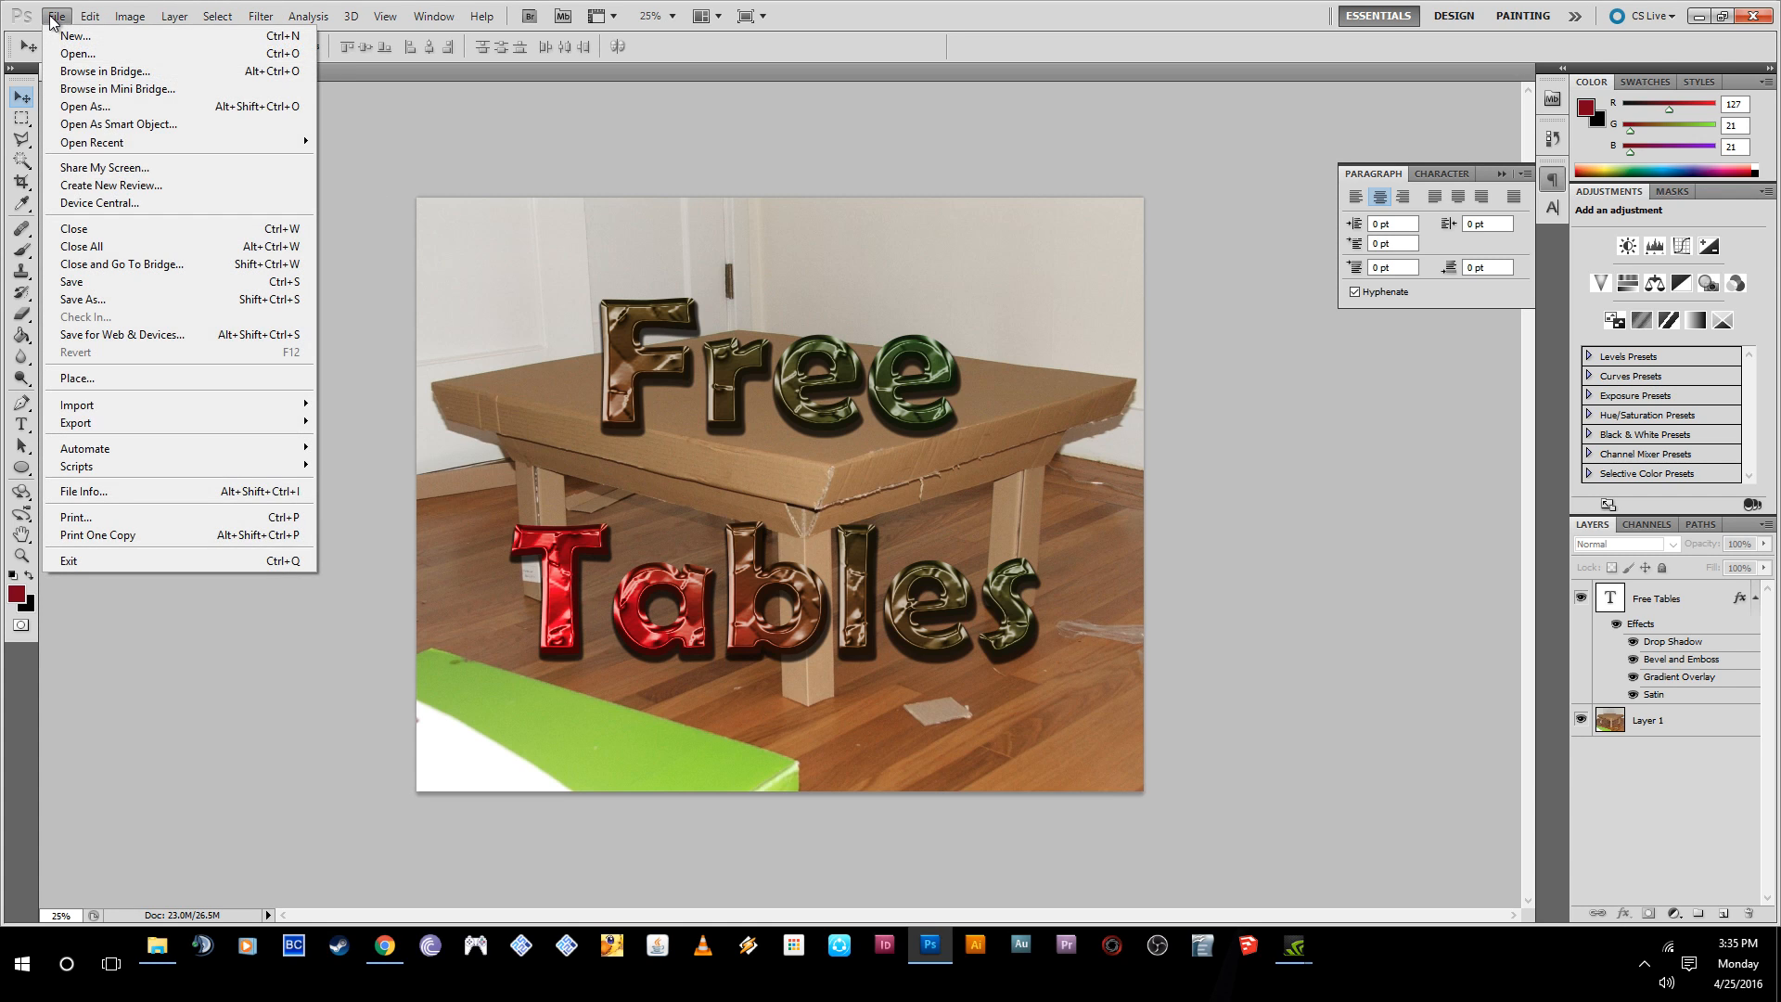
{"action": "left_click", "coordinate": [86, 300]}
{"action": "left_click", "coordinate": [840, 525]}
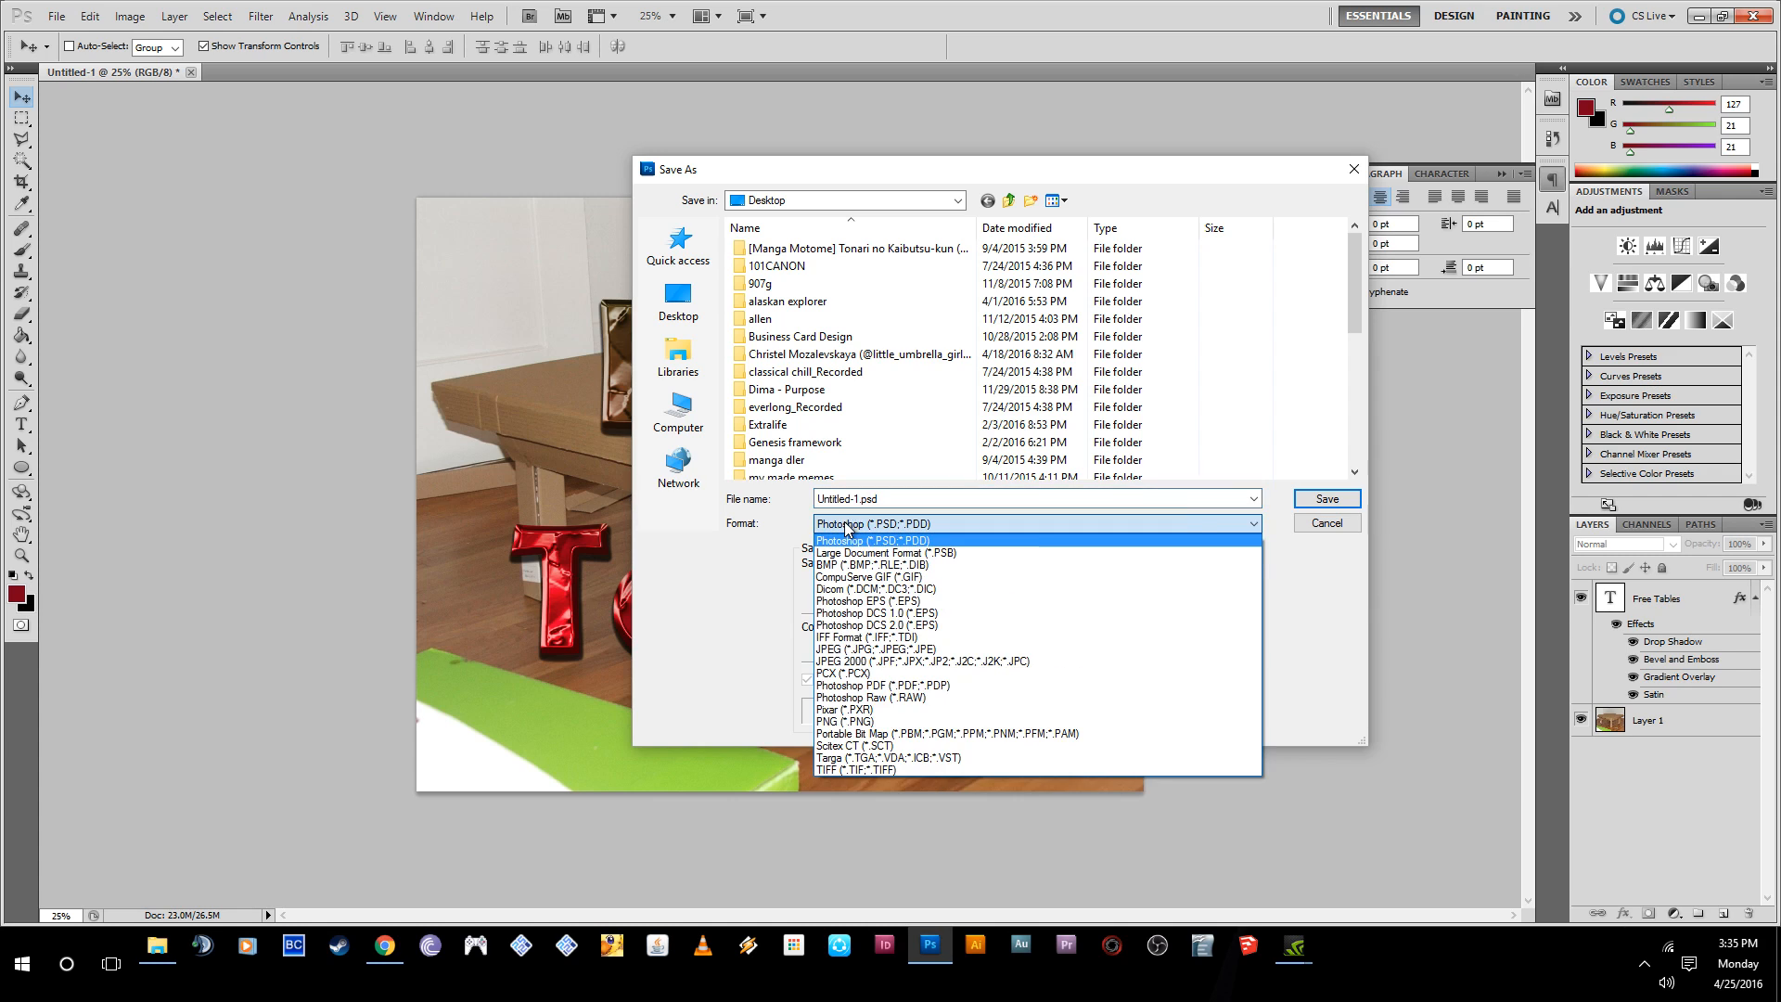
{"action": "left_click", "coordinate": [867, 649]}
{"action": "double_click", "coordinate": [914, 499]}
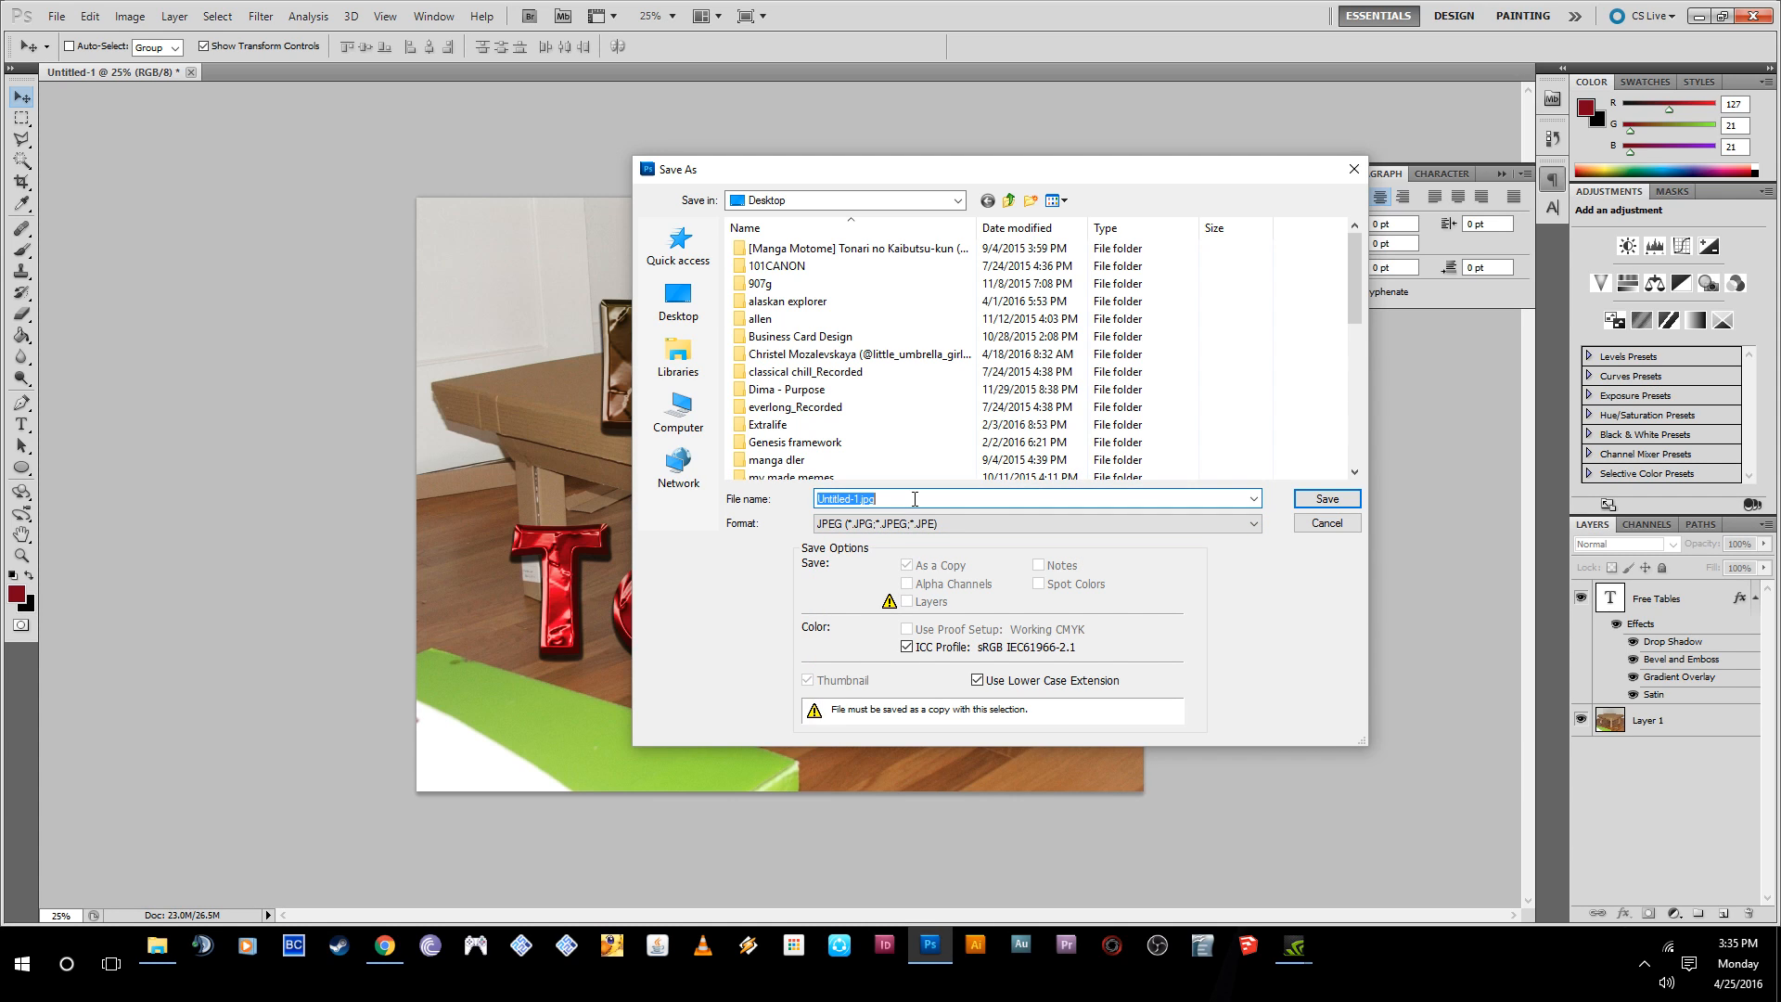
{"action": "type", "text": "ghetto t"}
{"action": "key", "text": "BackSpace"}
{"action": "key", "text": "BackSpace"}
{"action": "key", "text": "BackSpace"}
{"action": "key", "text": "BackSpace"}
{"action": "key", "text": "BackSpace"}
{"action": "key", "text": "BackSpace"}
{"action": "key", "text": "BackSpace"}
{"action": "key", "text": "BackSpace"}
{"action": "type", "text": "Free t"}
{"action": "key", "text": "BackSpace"}
{"action": "type", "text": "Table"}
- Save the JPEG to the Desktop at Maximum quality 12 with the Baseline ("Standard") format option
{"action": "left_click", "coordinate": [678, 299]}
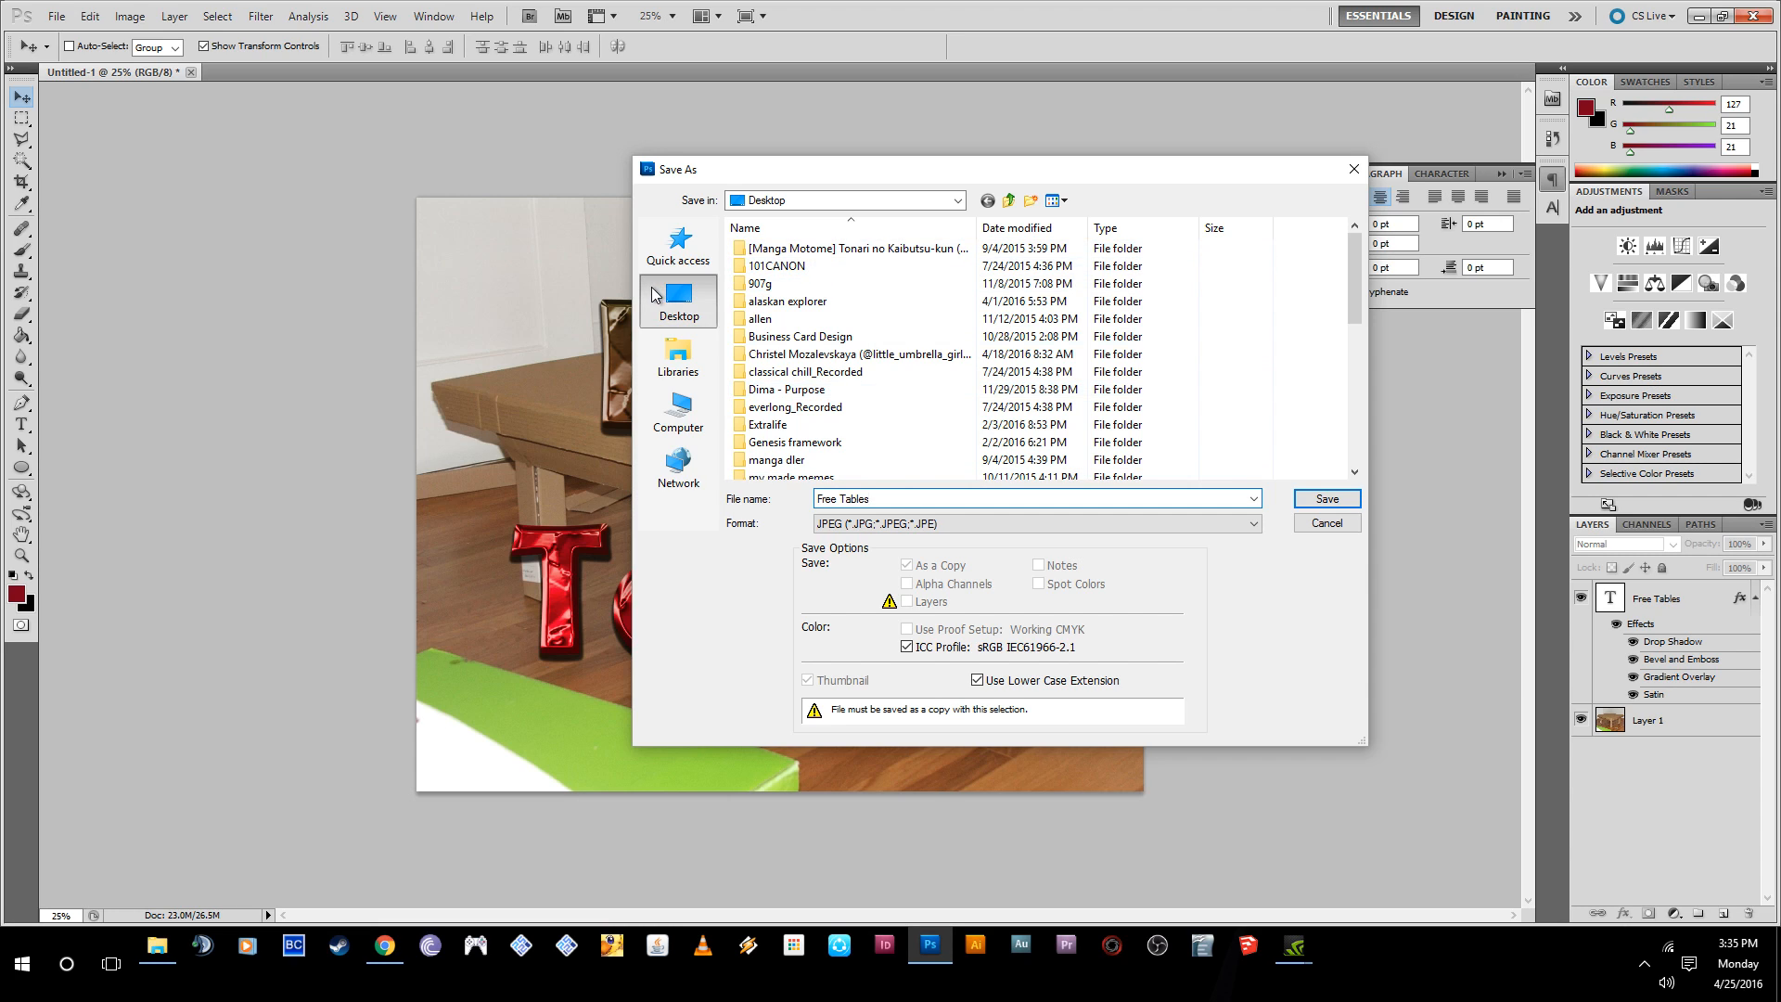
{"action": "left_click", "coordinate": [1327, 498]}
{"action": "key", "text": "h"}
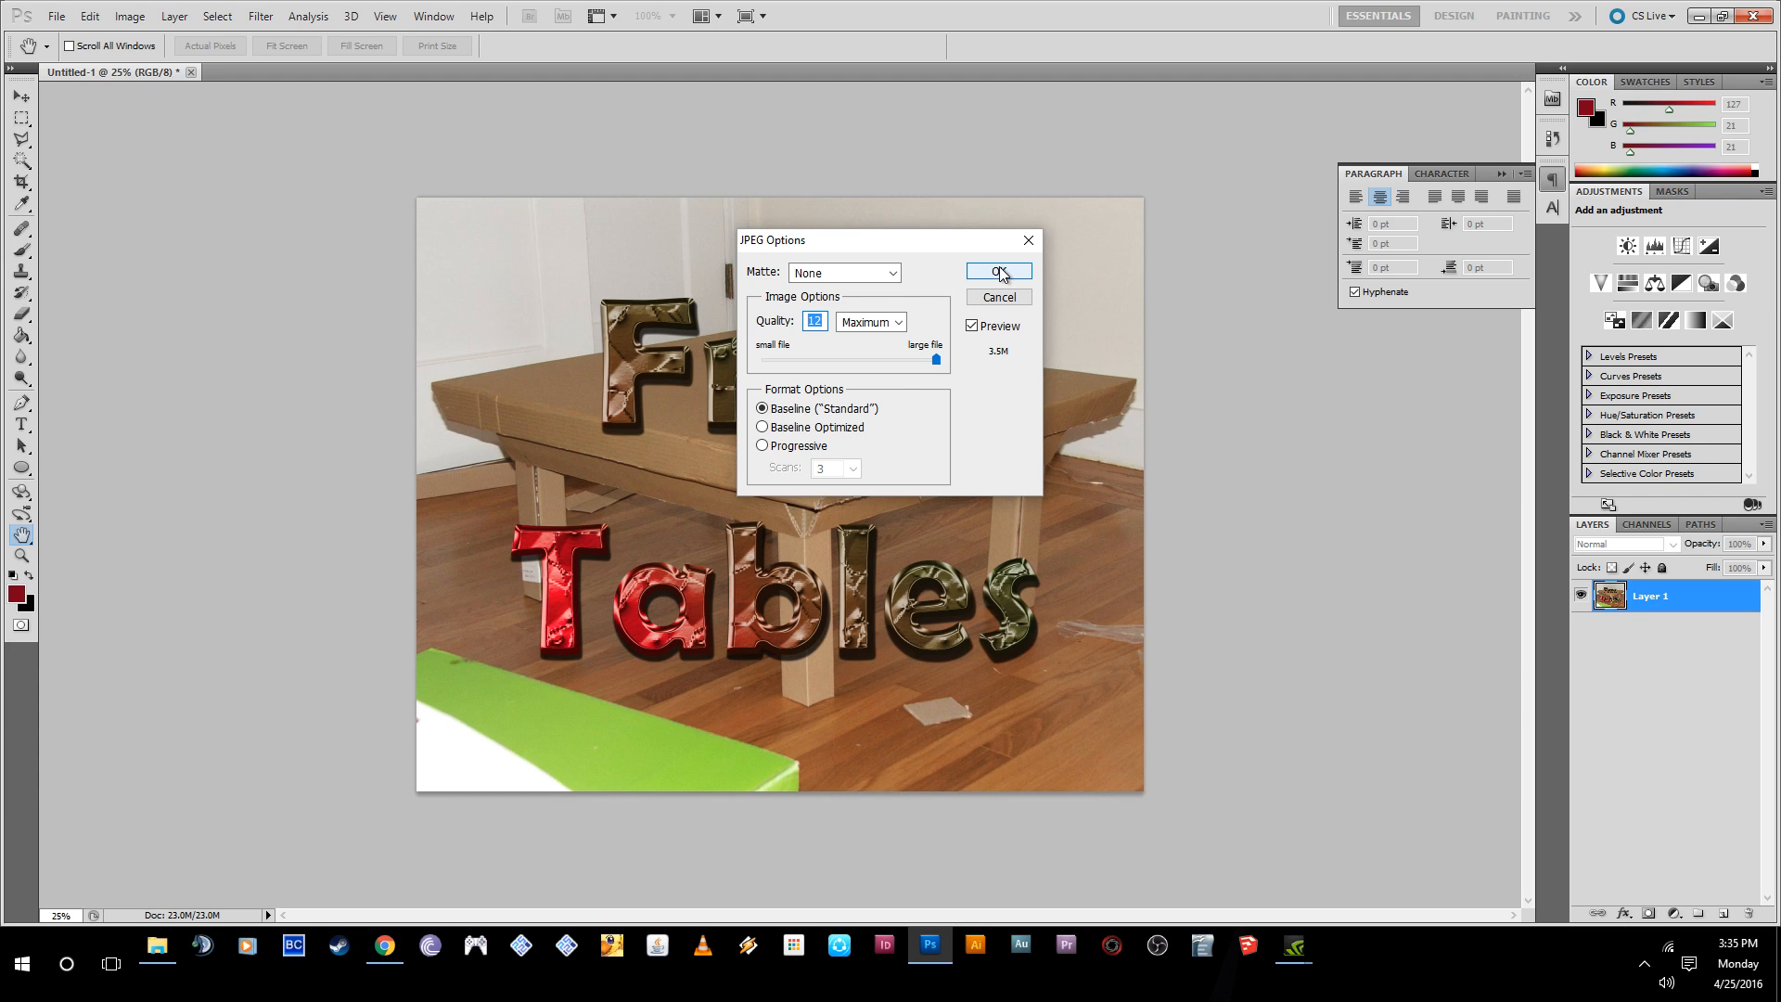
{"action": "left_click", "coordinate": [999, 272]}
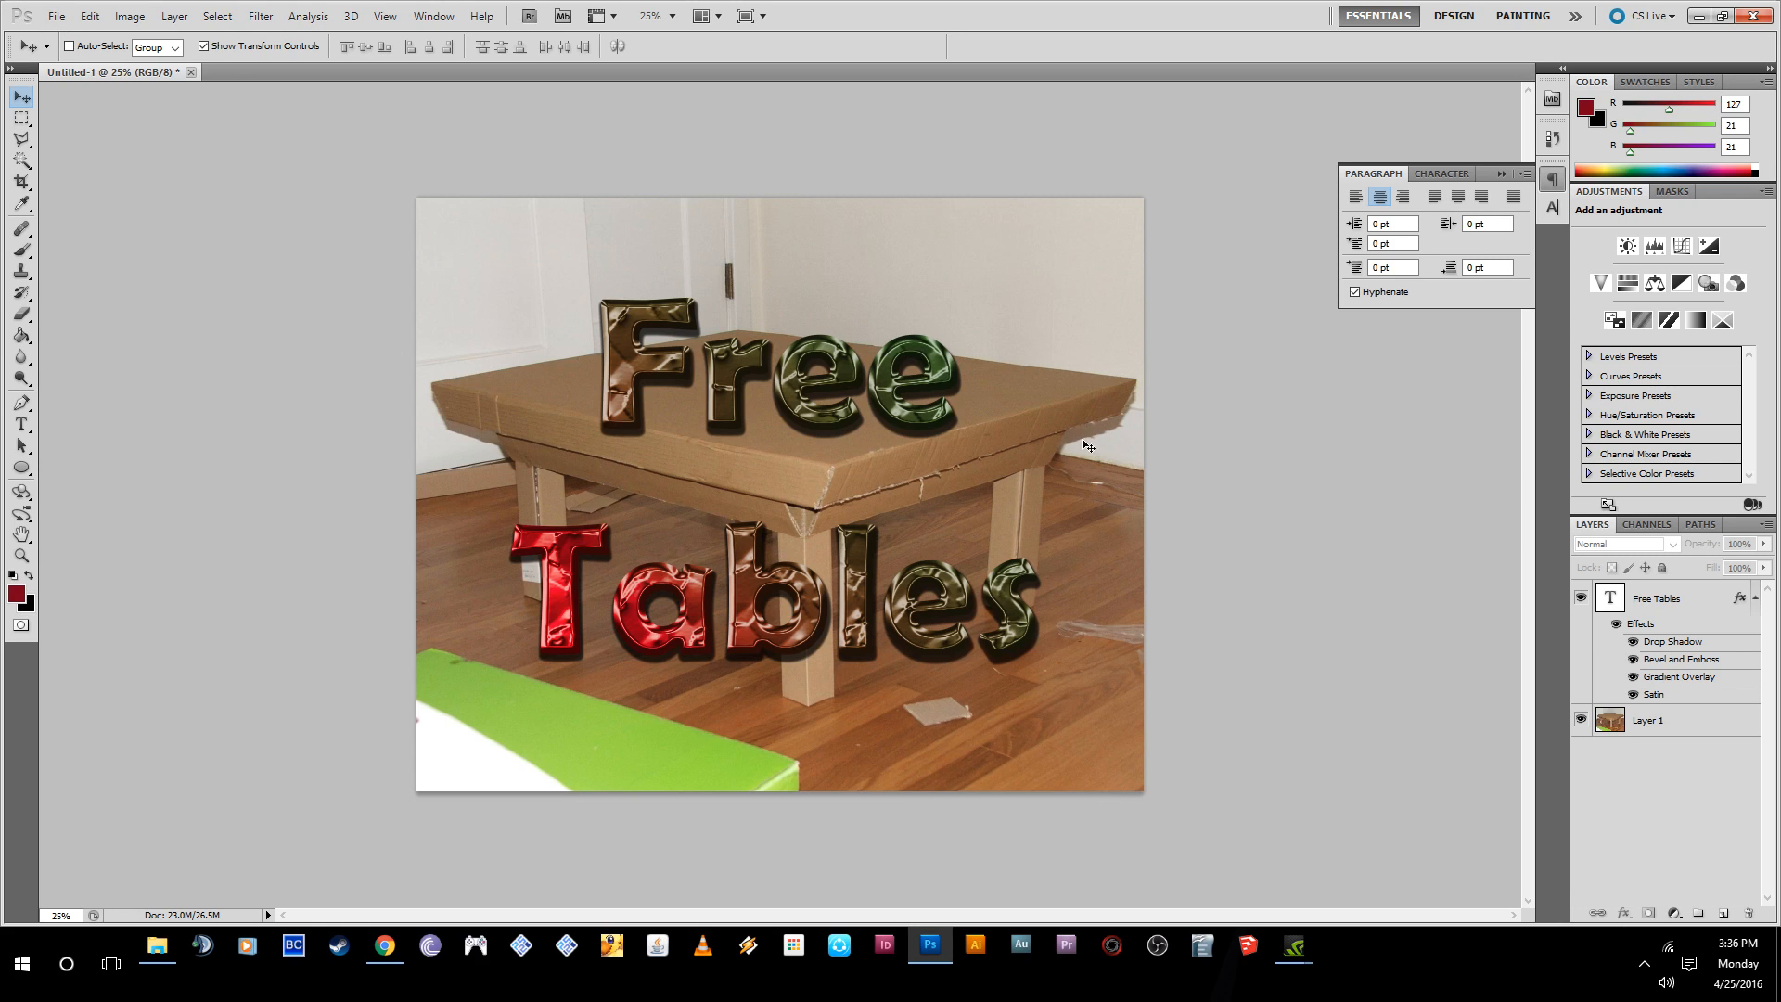
{"action": "left_click", "coordinate": [1328, 539]}
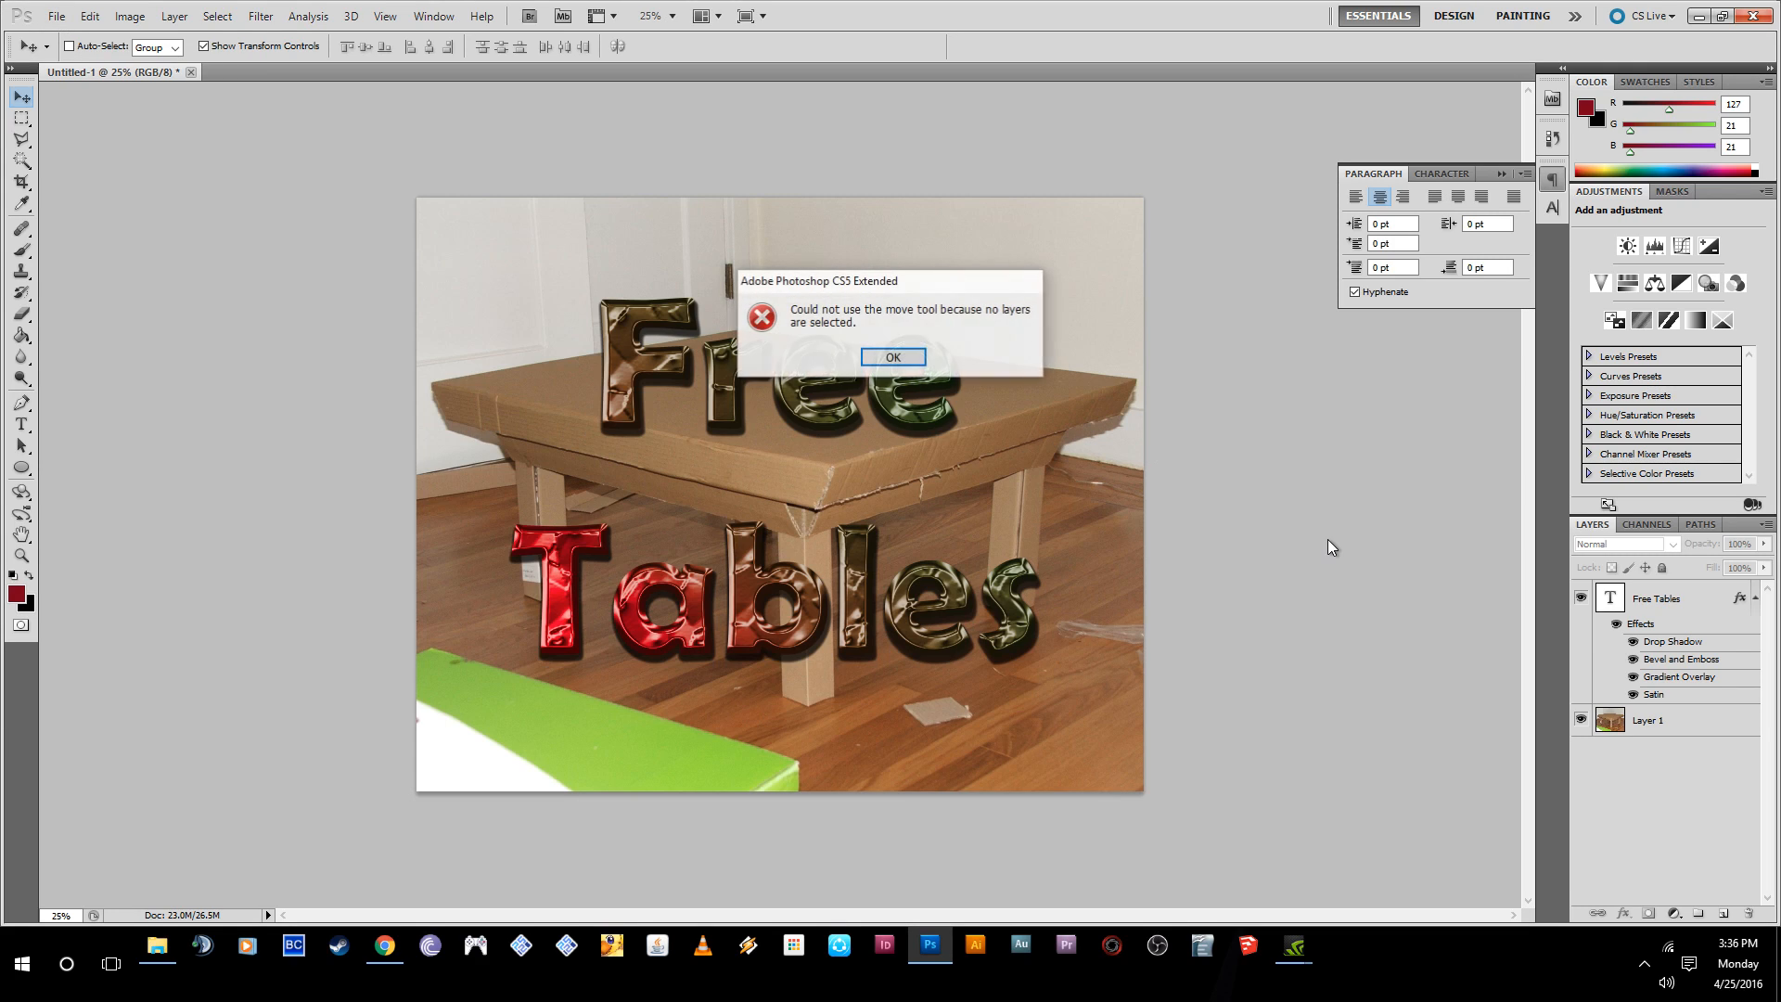
{"action": "left_click", "coordinate": [881, 360]}
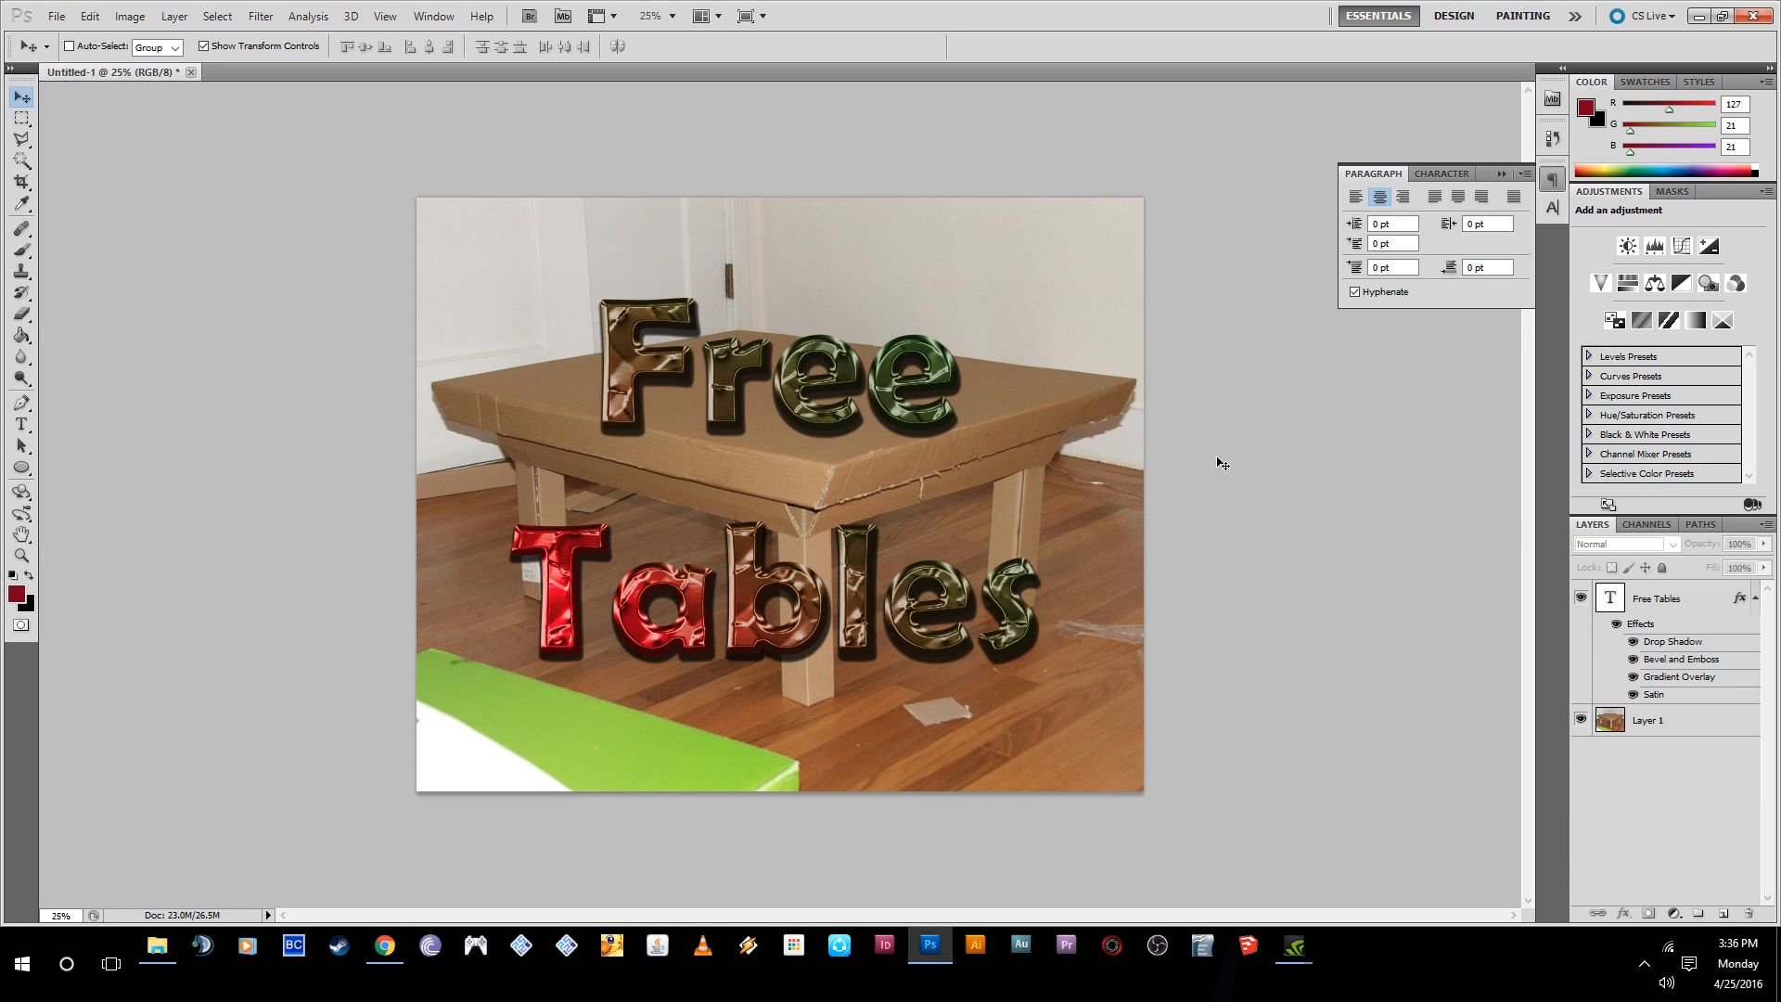